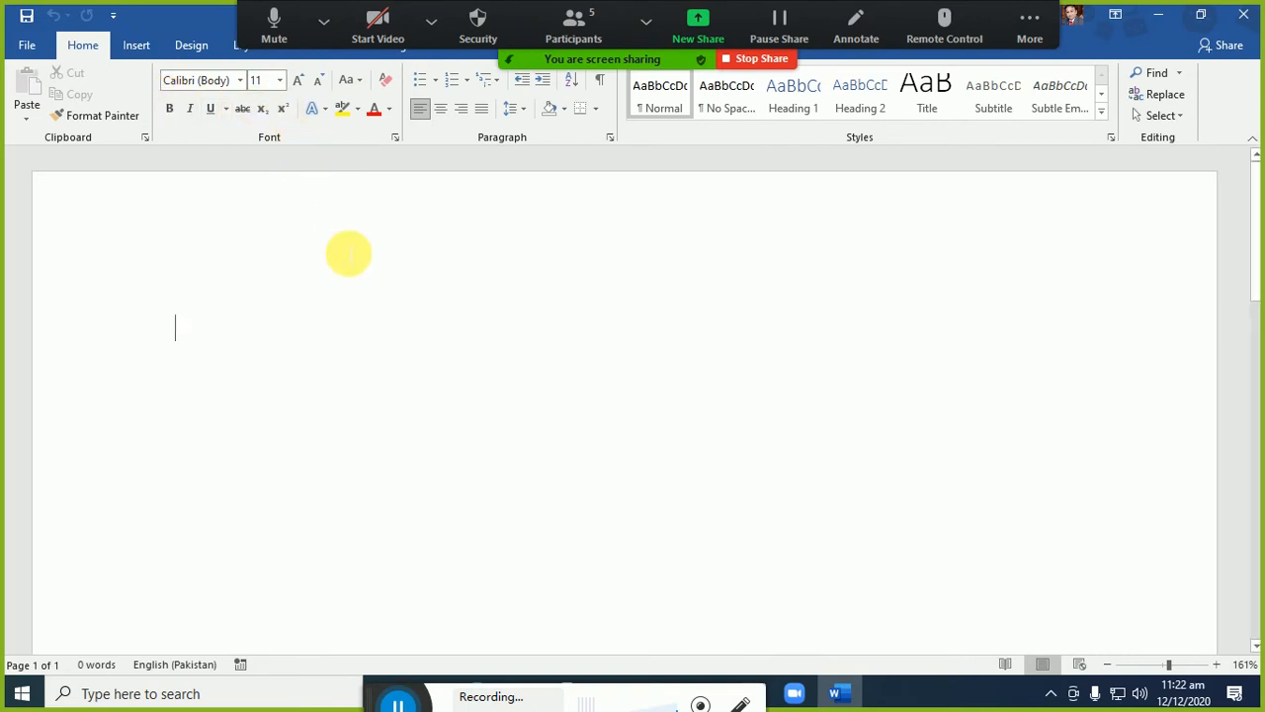
key("alt+v")
type("lk")
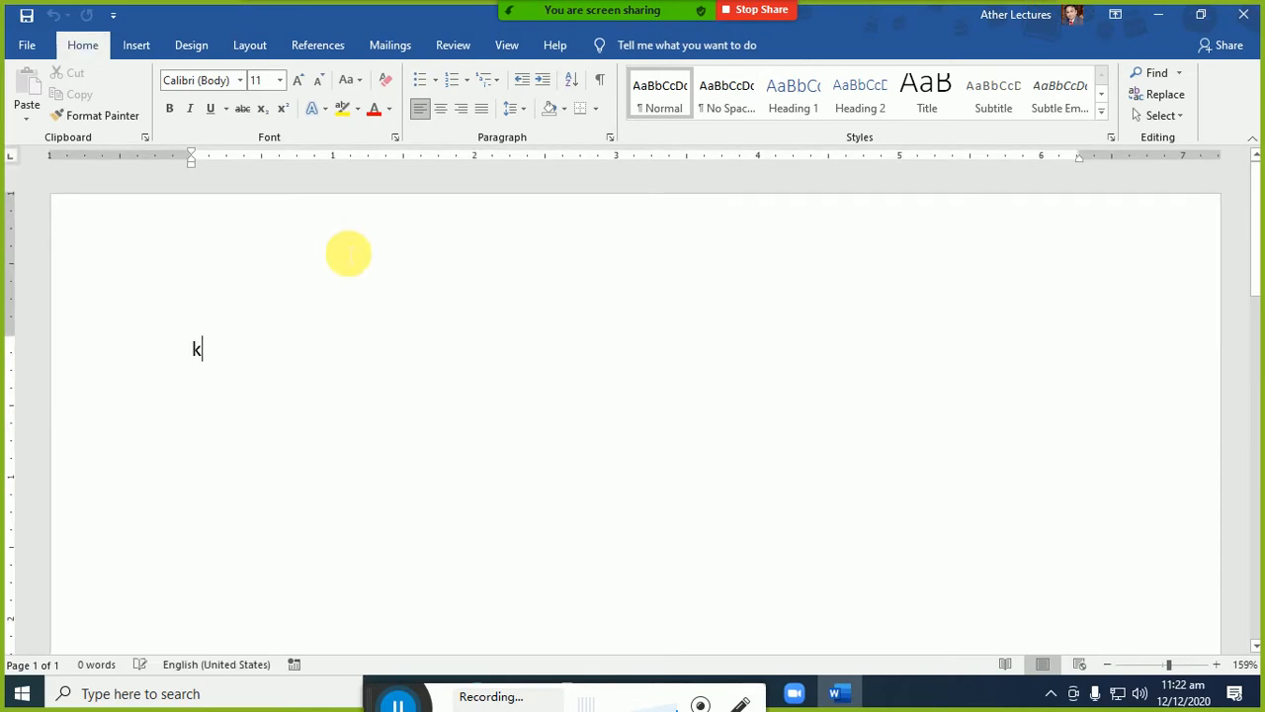
key("BackSpace")
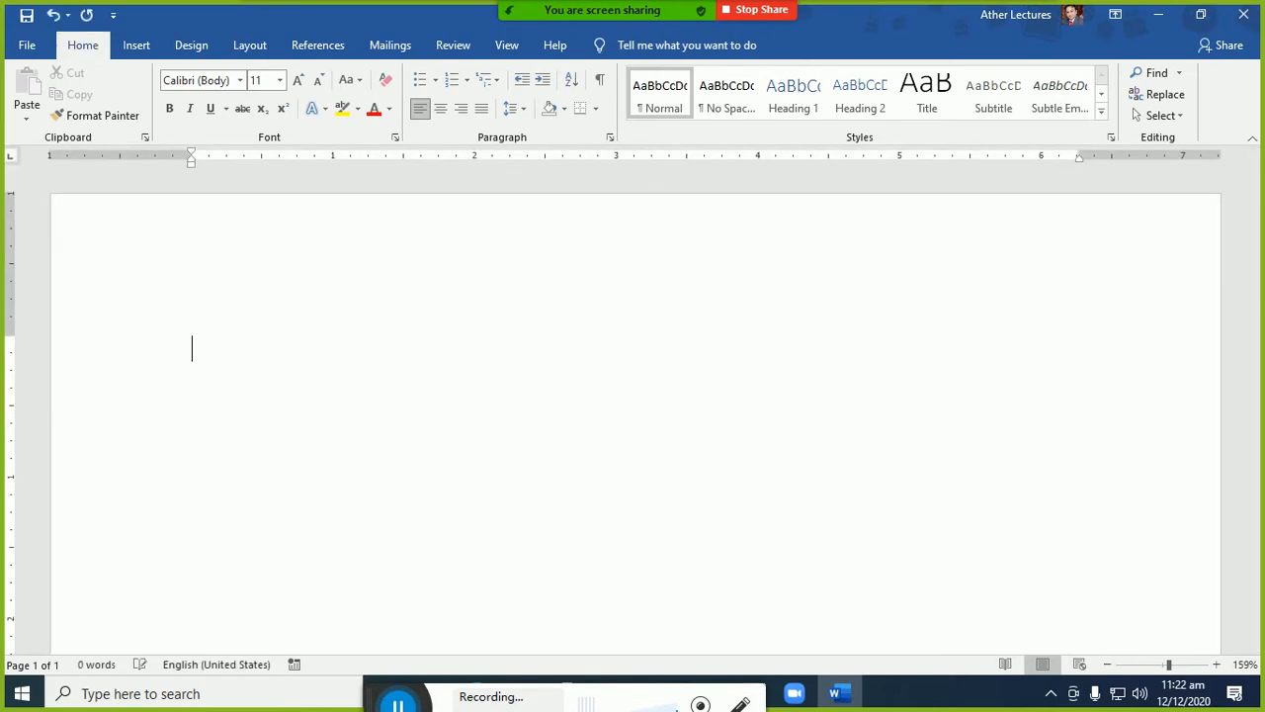
left_click_drag(1255, 222, 1255, 290)
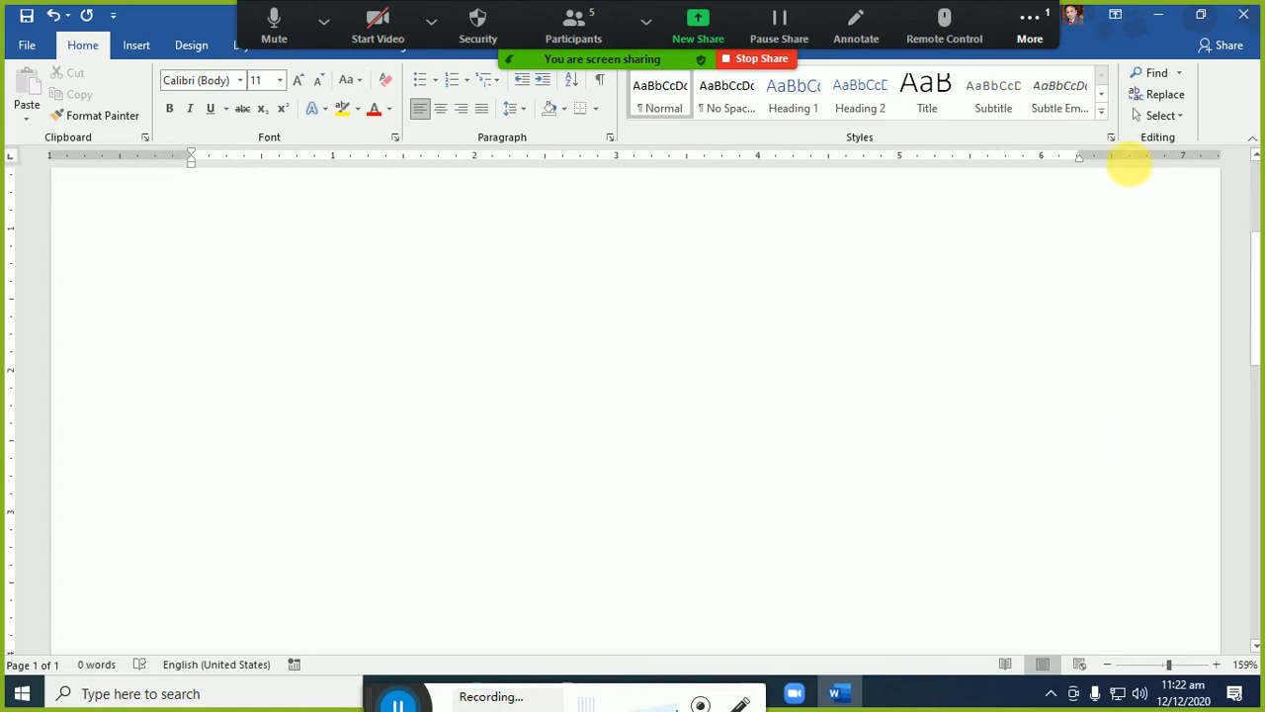
left_click_drag(1255, 260, 1254, 212)
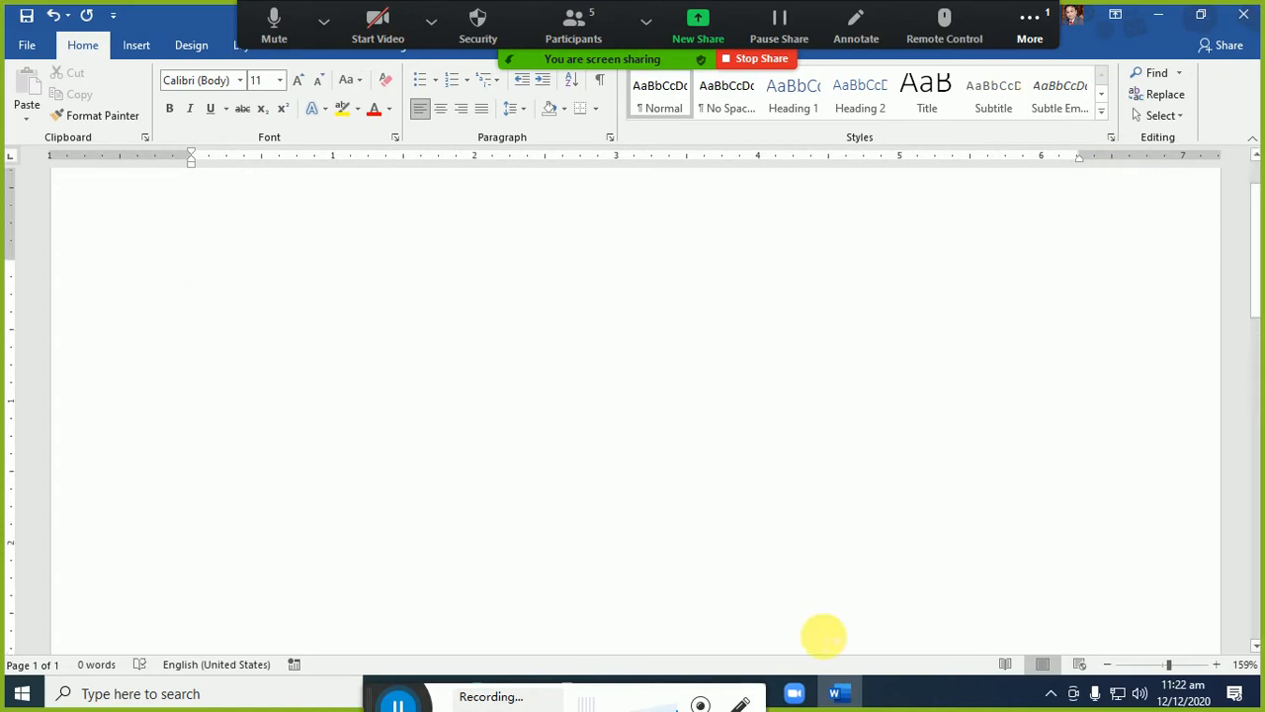
- Read the new message in the meeting chat and minimize the chat window
left_click(1028, 25)
left_click(1022, 29)
left_click(1023, 29)
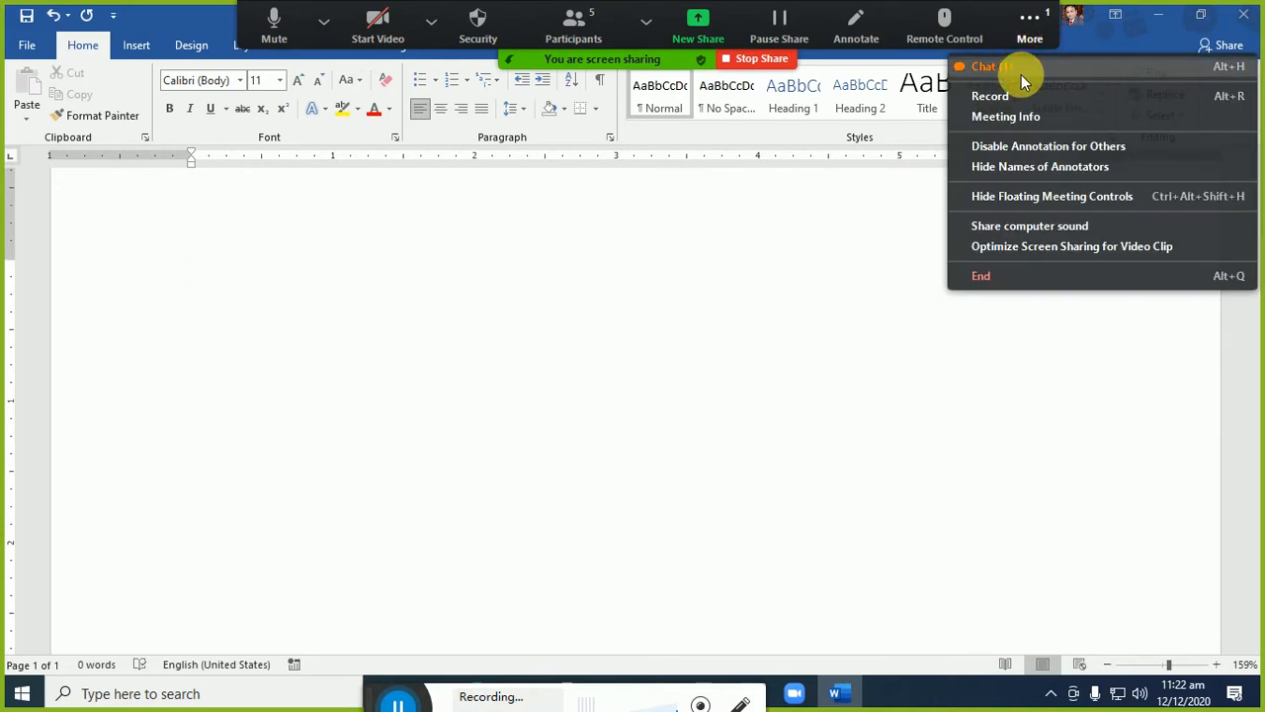
left_click(1021, 74)
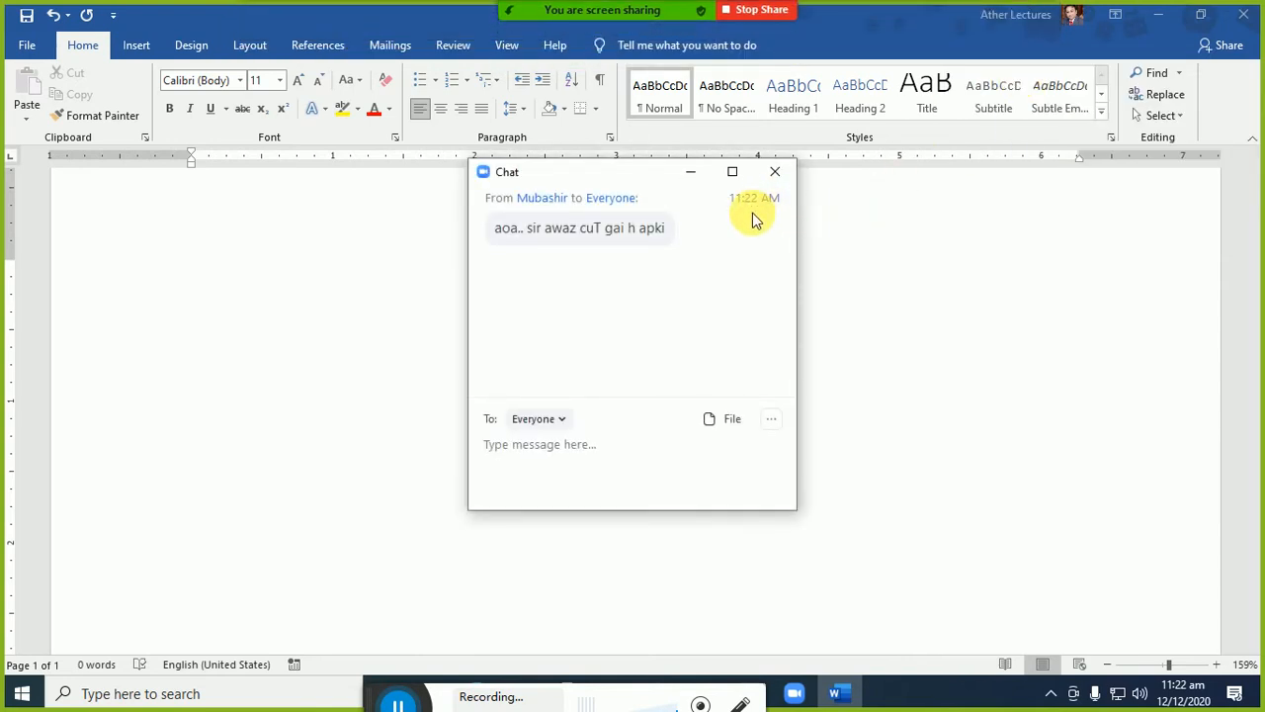
left_click(693, 172)
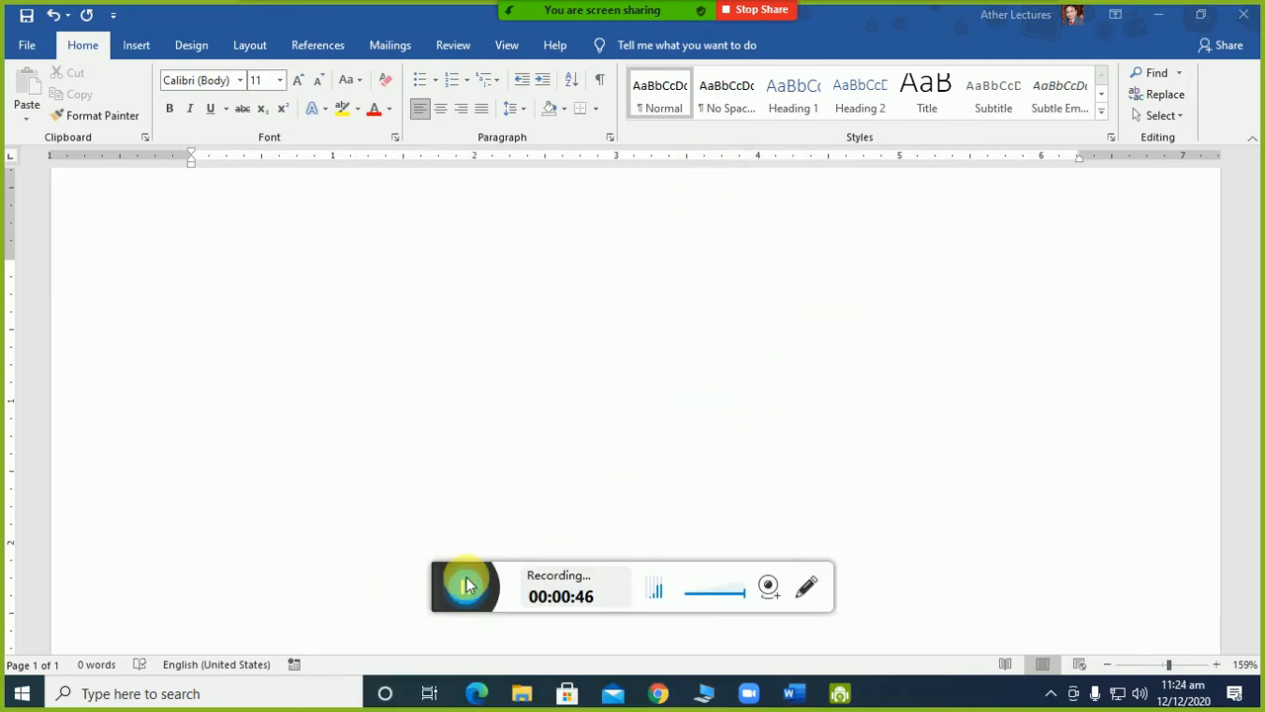
left_click_drag(445, 584, 410, 686)
left_click(276, 388)
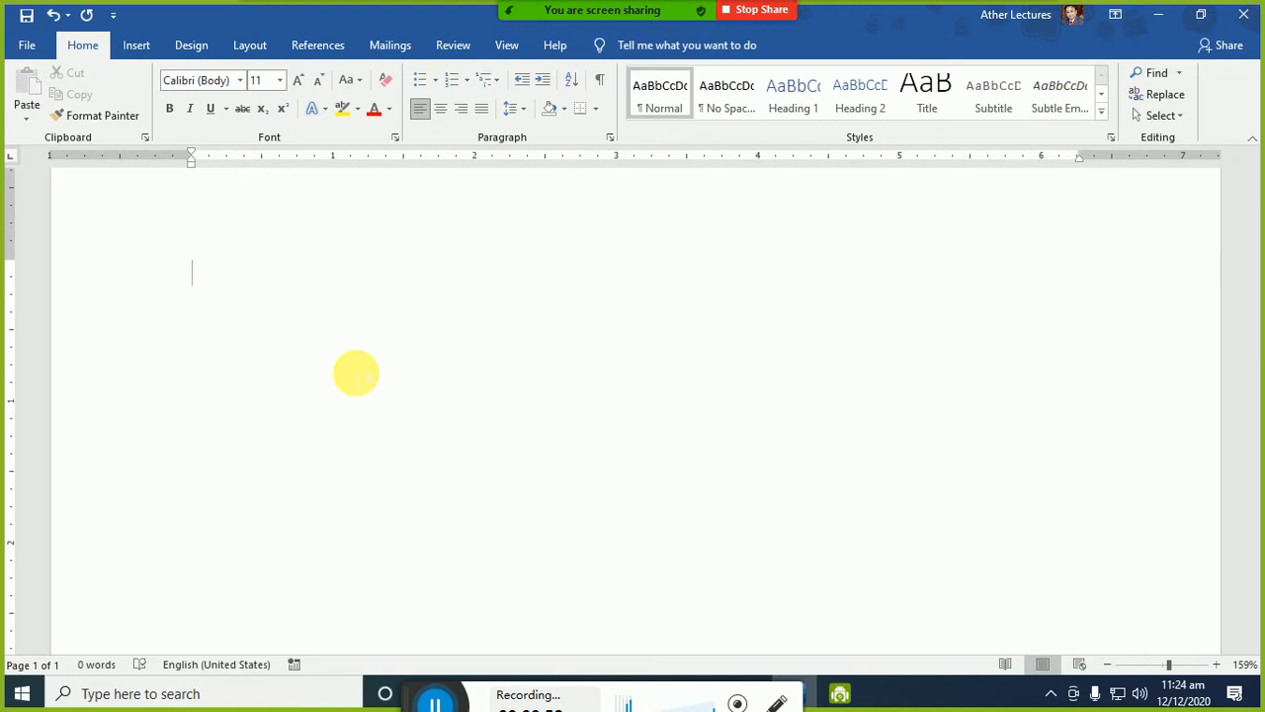
type("sdas SDASD SD ASD ASD ASD")
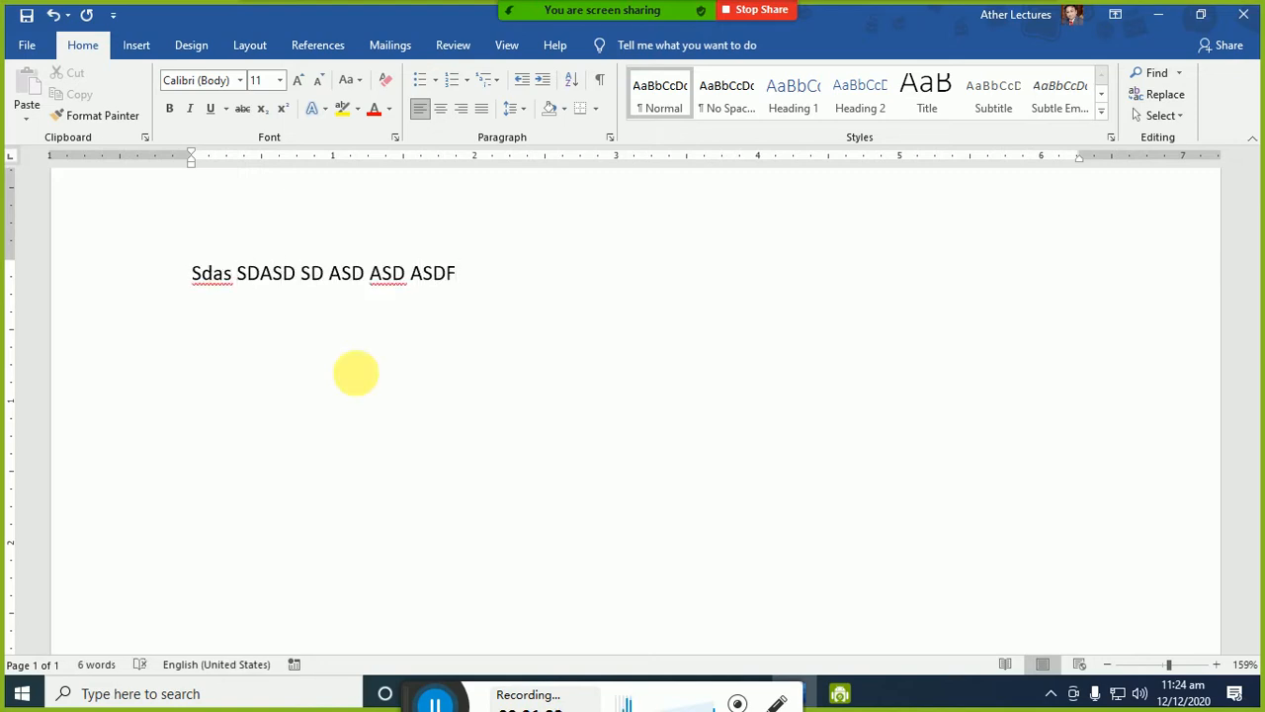
left_click(181, 273)
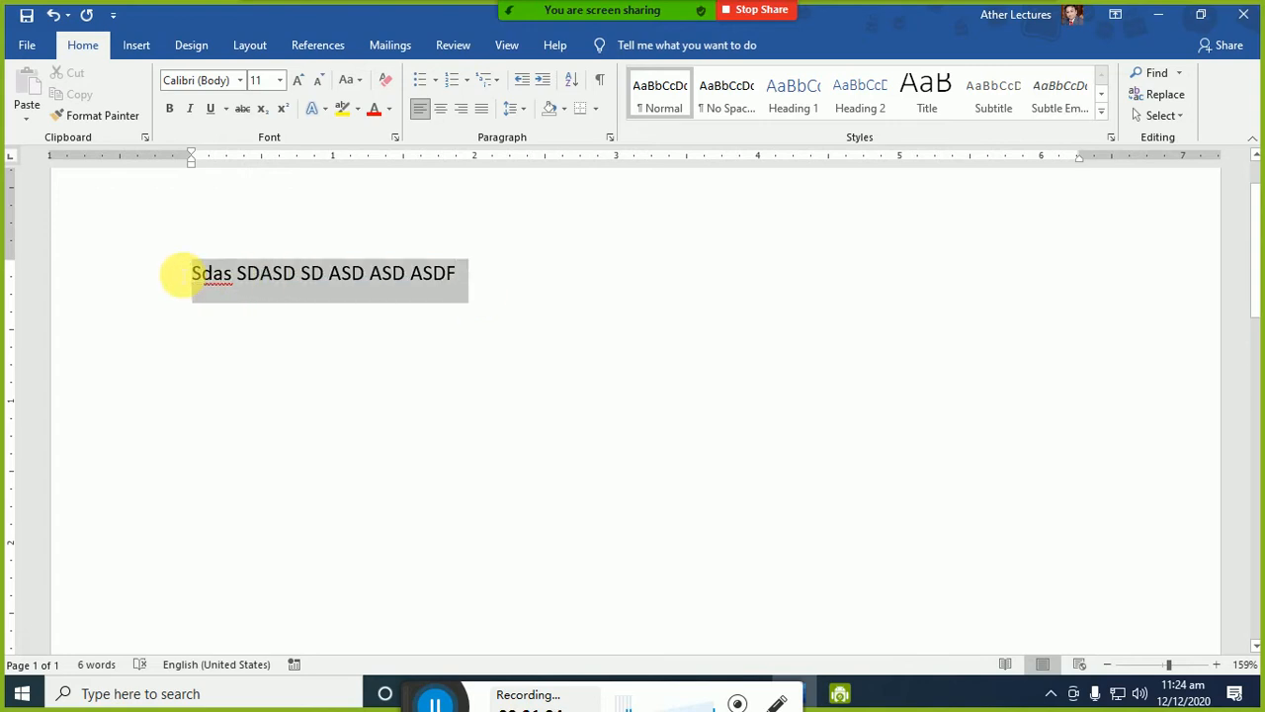
key("Delete")
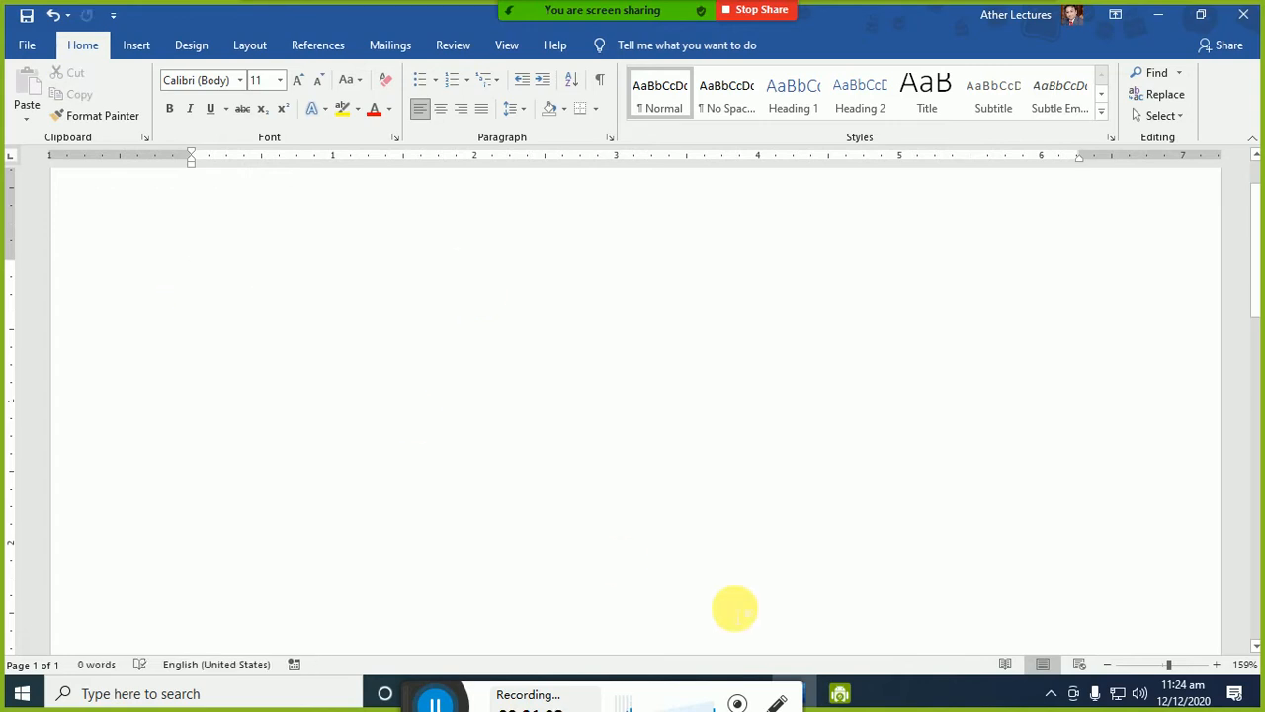
- Generate random sample text in the blank document with =rand(20,10) and return to the start of the first page
type("=r")
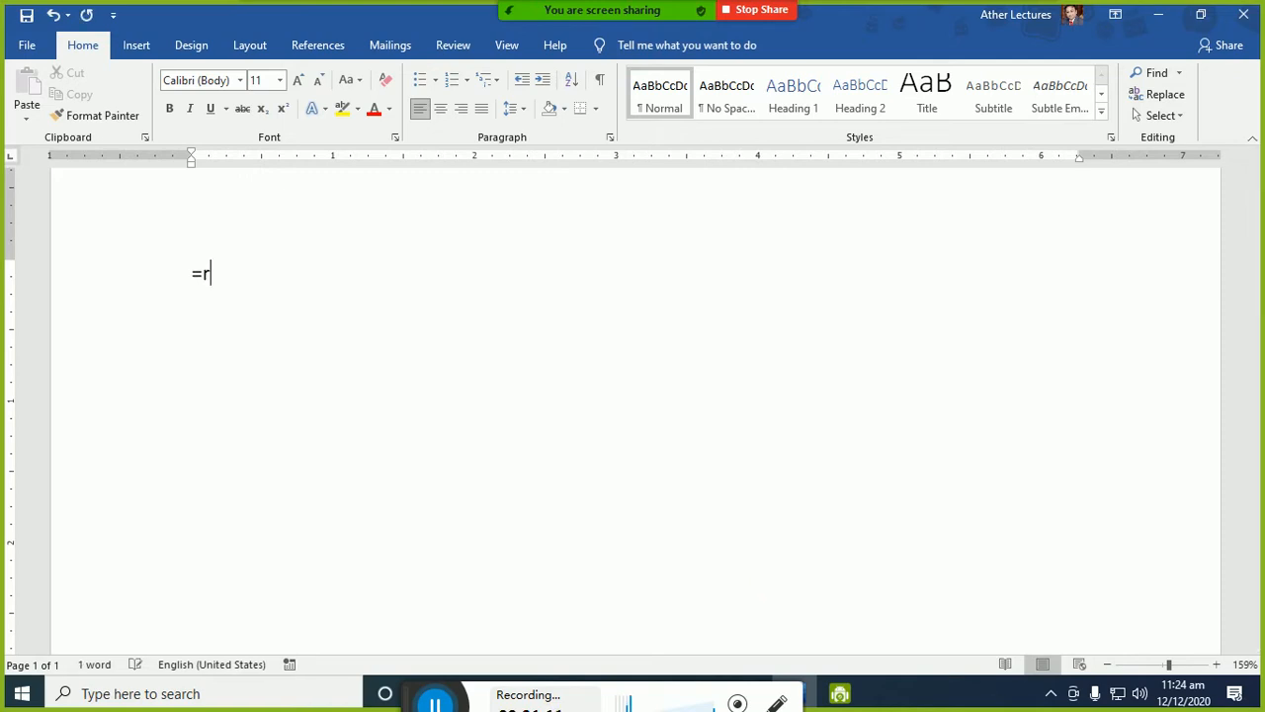
type("and")
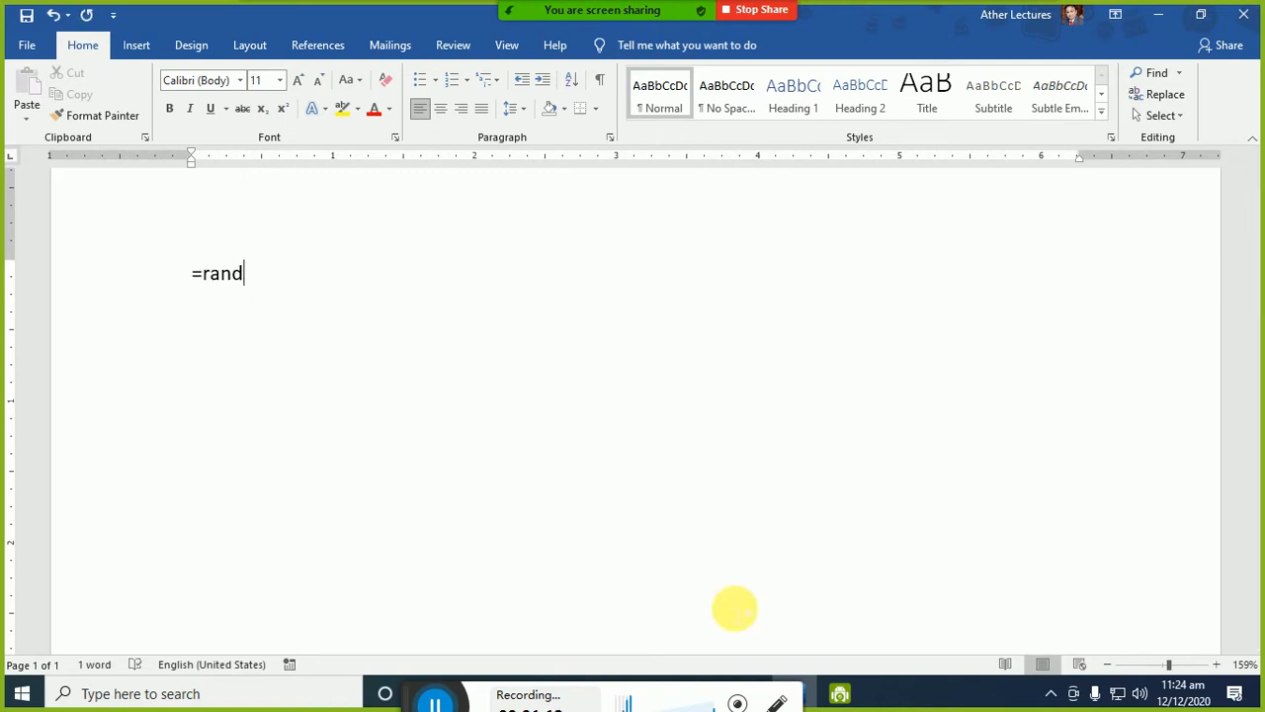
type("(20")
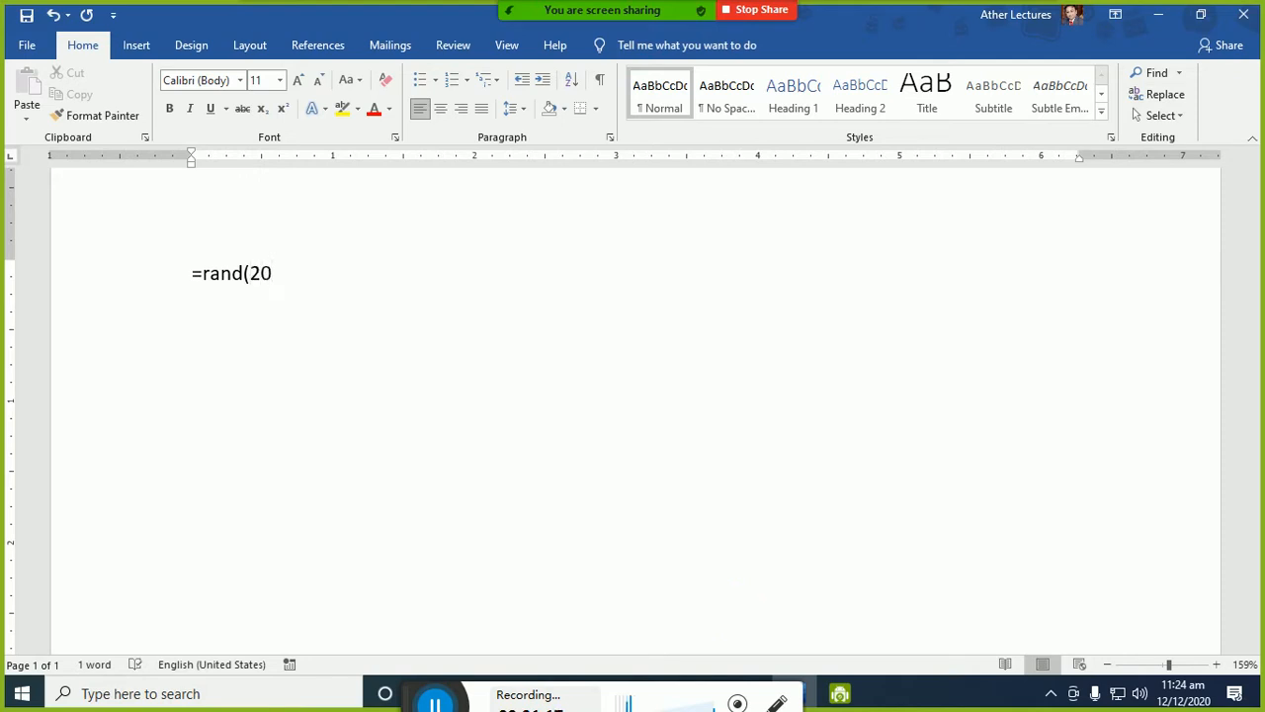
type(",10)")
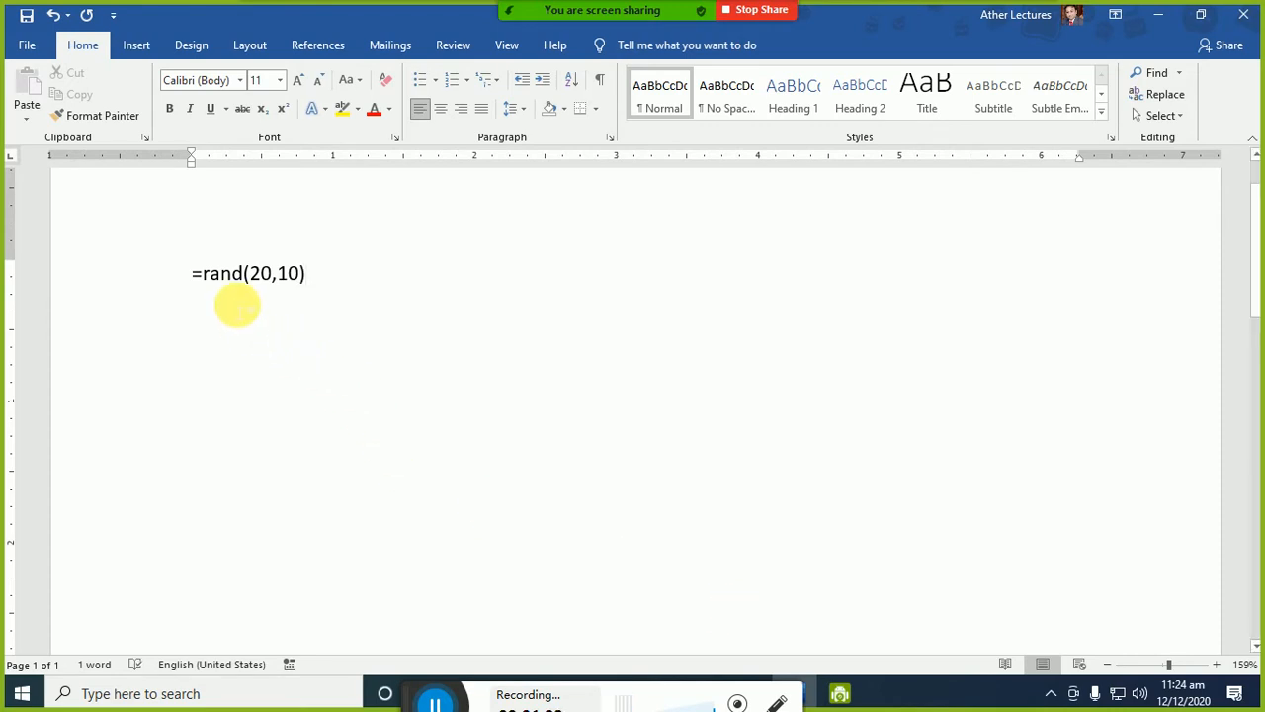
left_click_drag(250, 281, 325, 280)
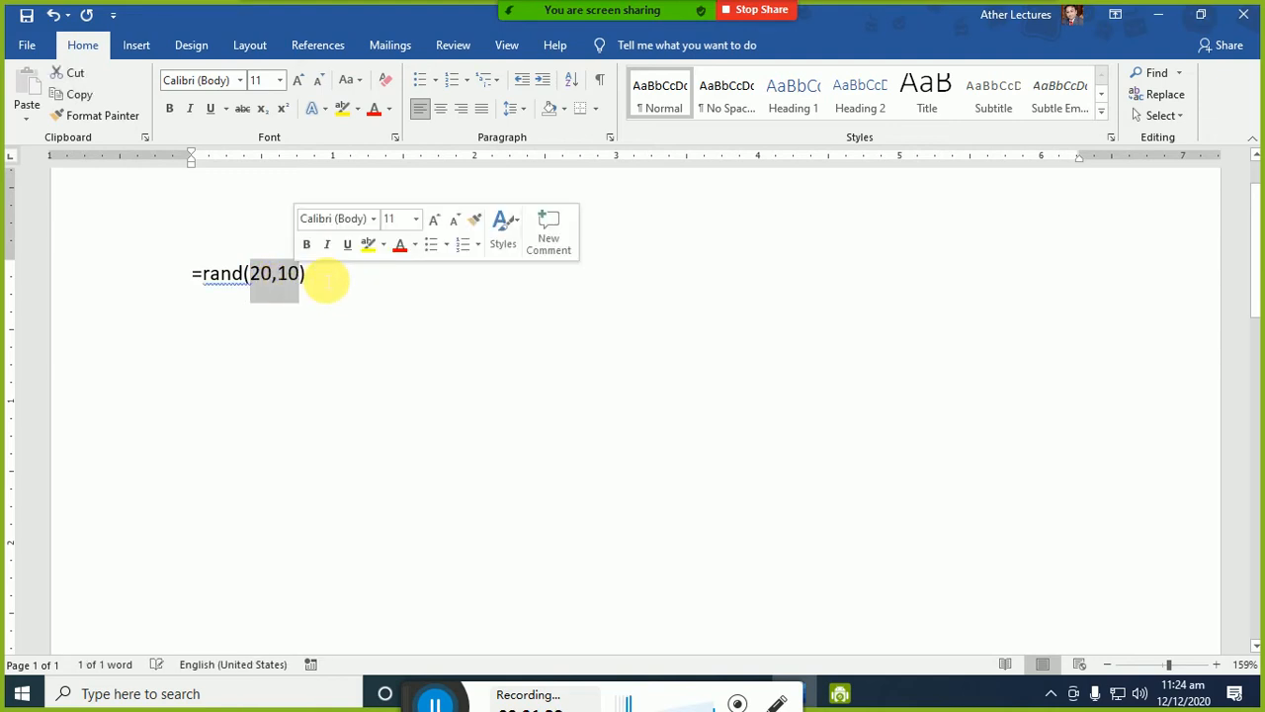
left_click(326, 281)
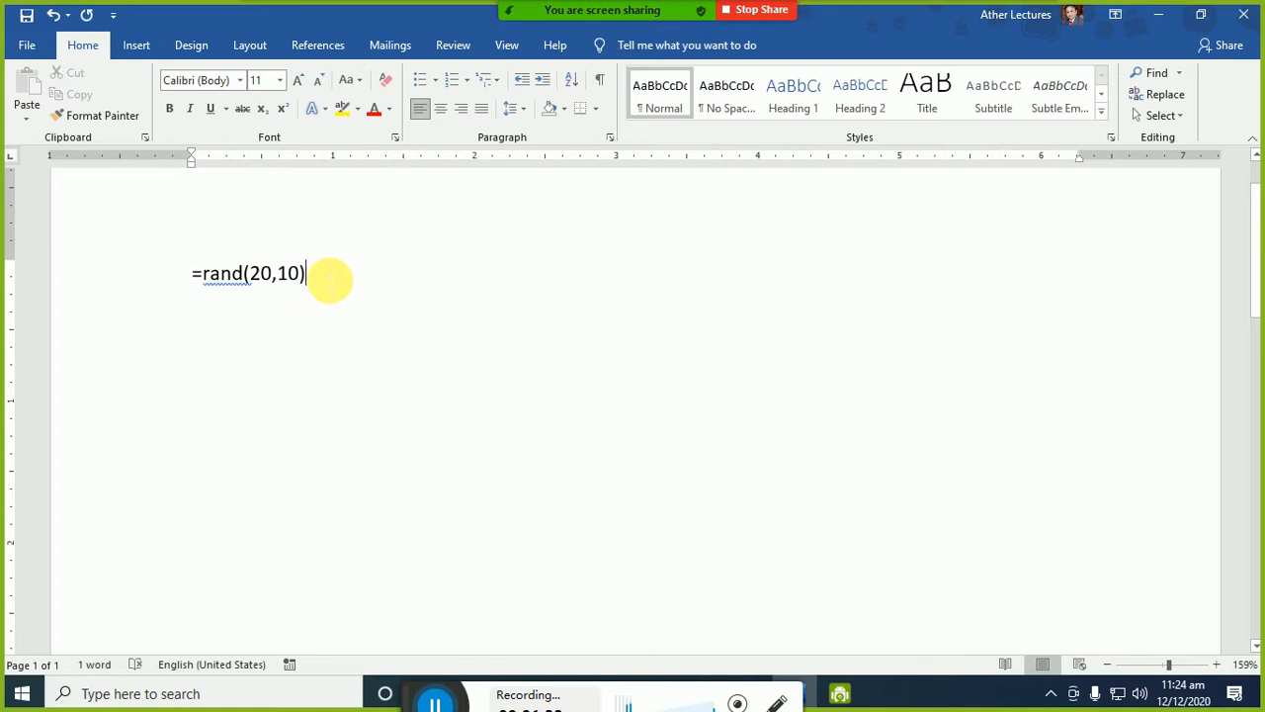
key("Return")
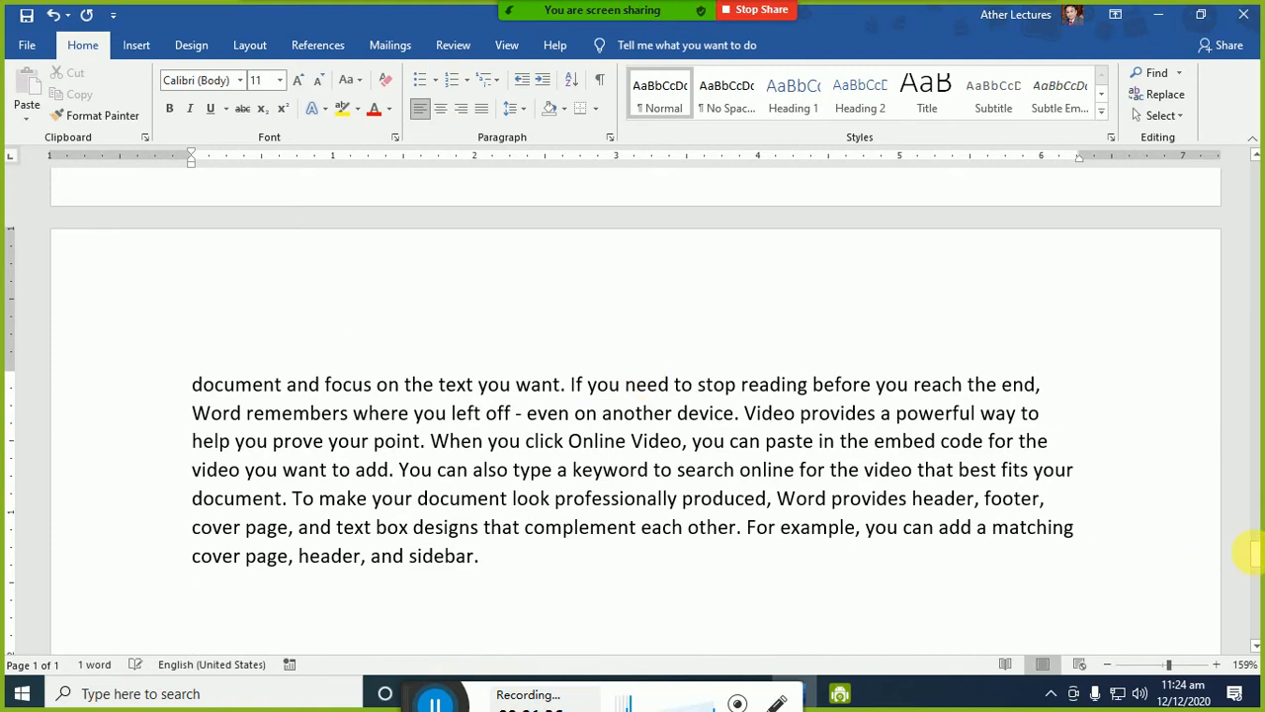
left_click_drag(1255, 554, 1252, 156)
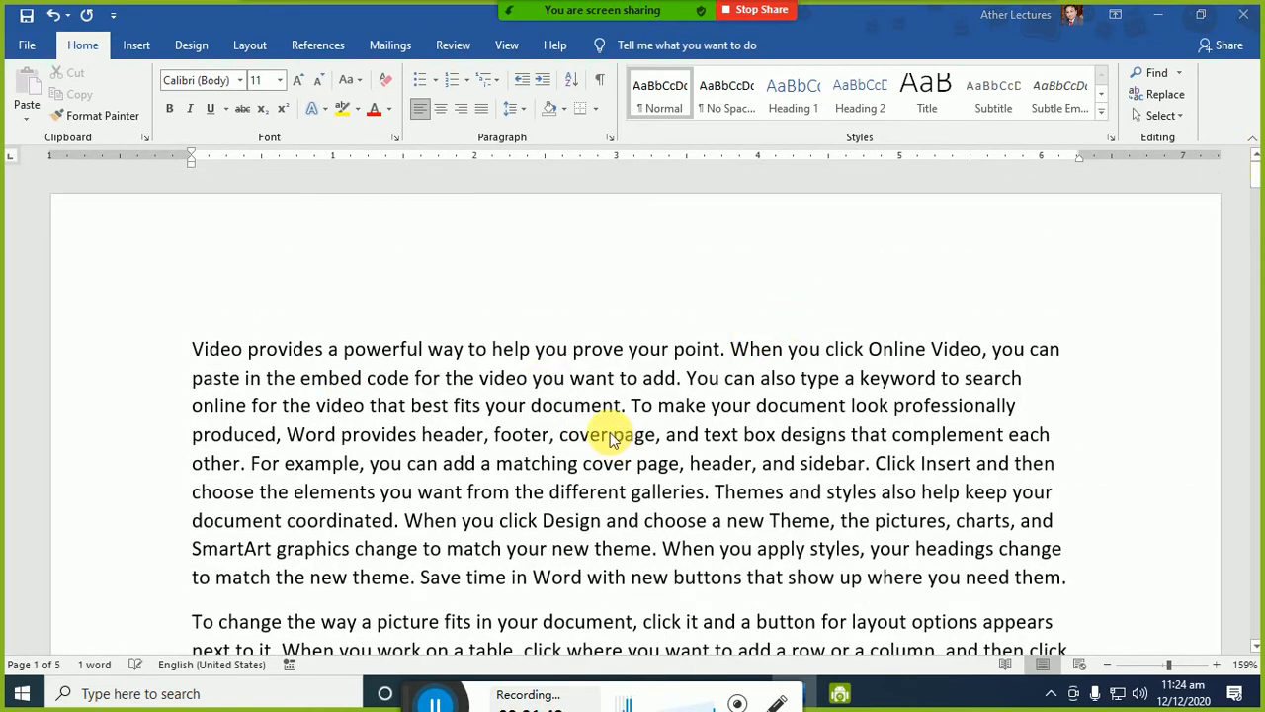
- Open a new blank document for notes and write =rand(20,10) on its first line
key("ctrl+z")
key("ctrl+z")
type("rand")
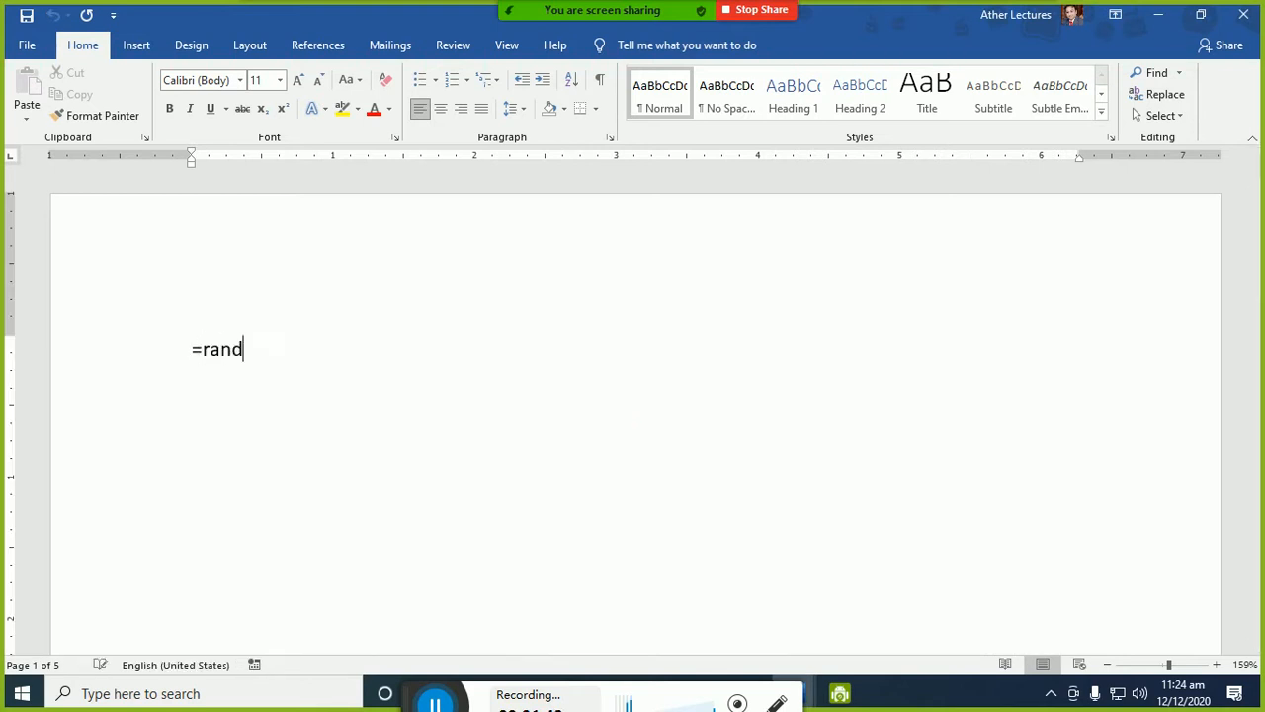
type("(29")
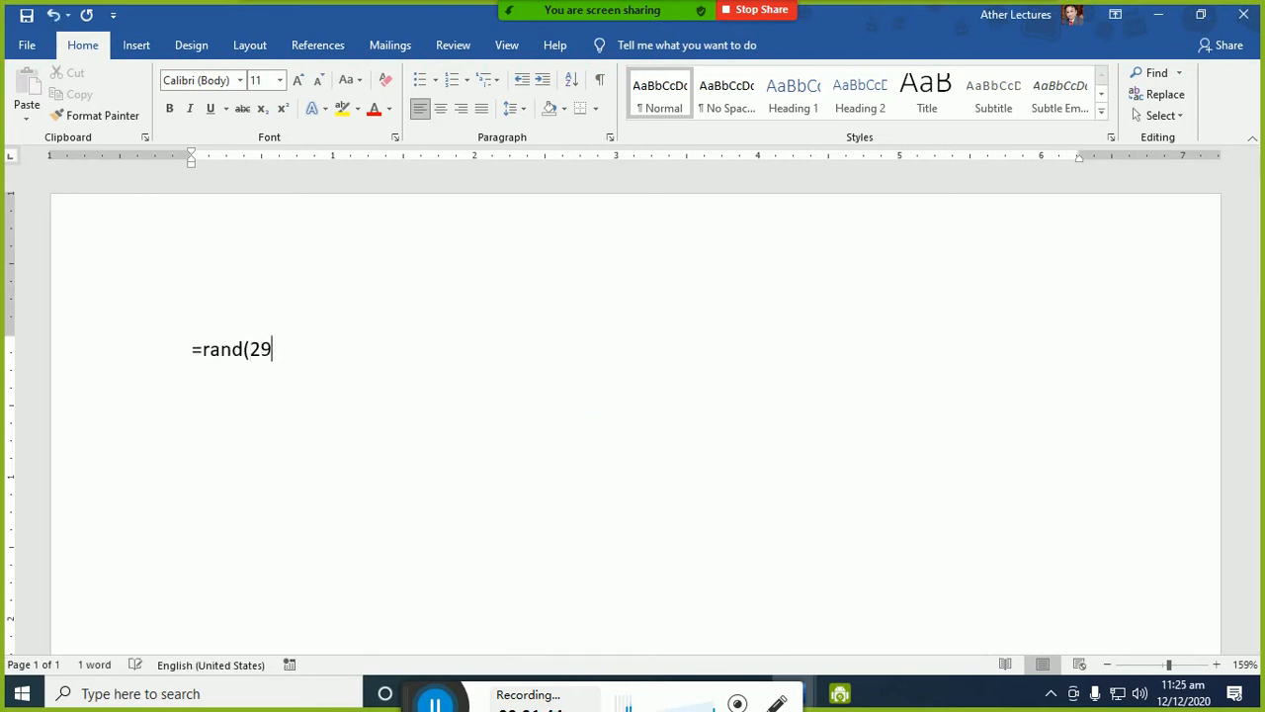
key("BackSpace")
type("0,10)")
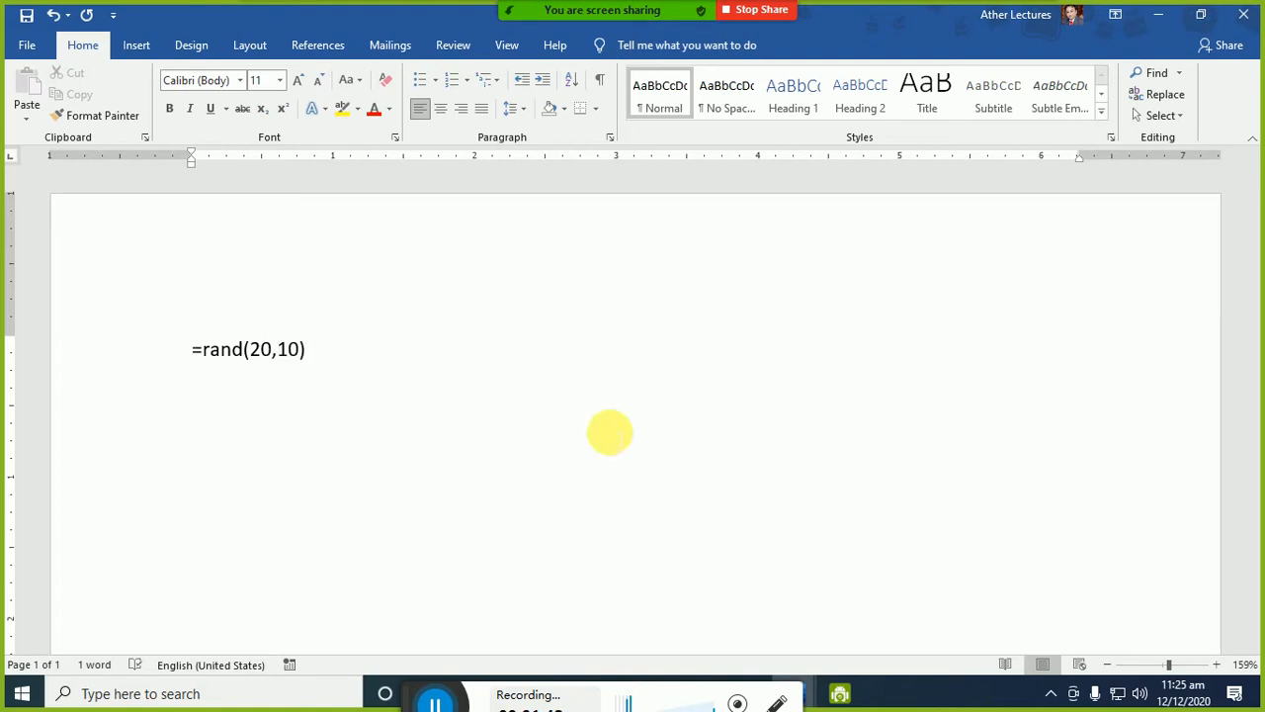
- Put an apostrophe before =rand(20,10) so it stays as plain text, and start a new line below it
left_click(193, 348)
type("'")
key("Return")
key("Return")
key("Return")
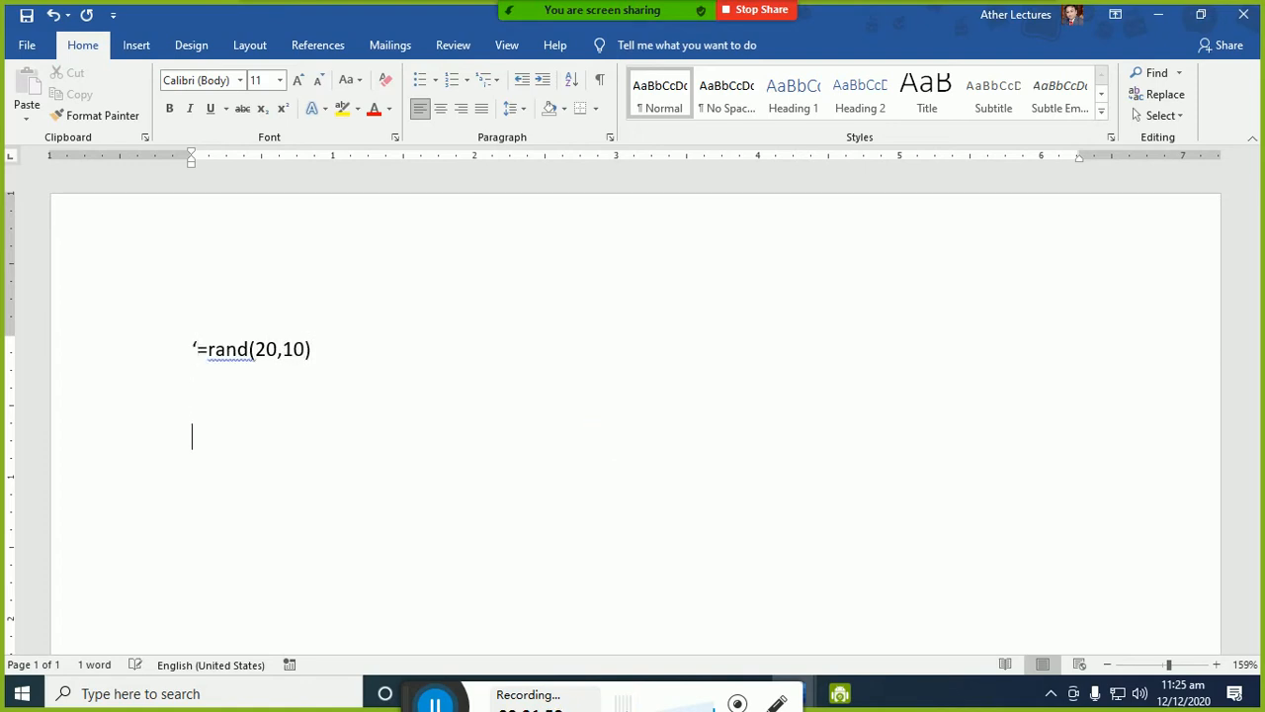
key("BackSpace")
key("BackSpace")
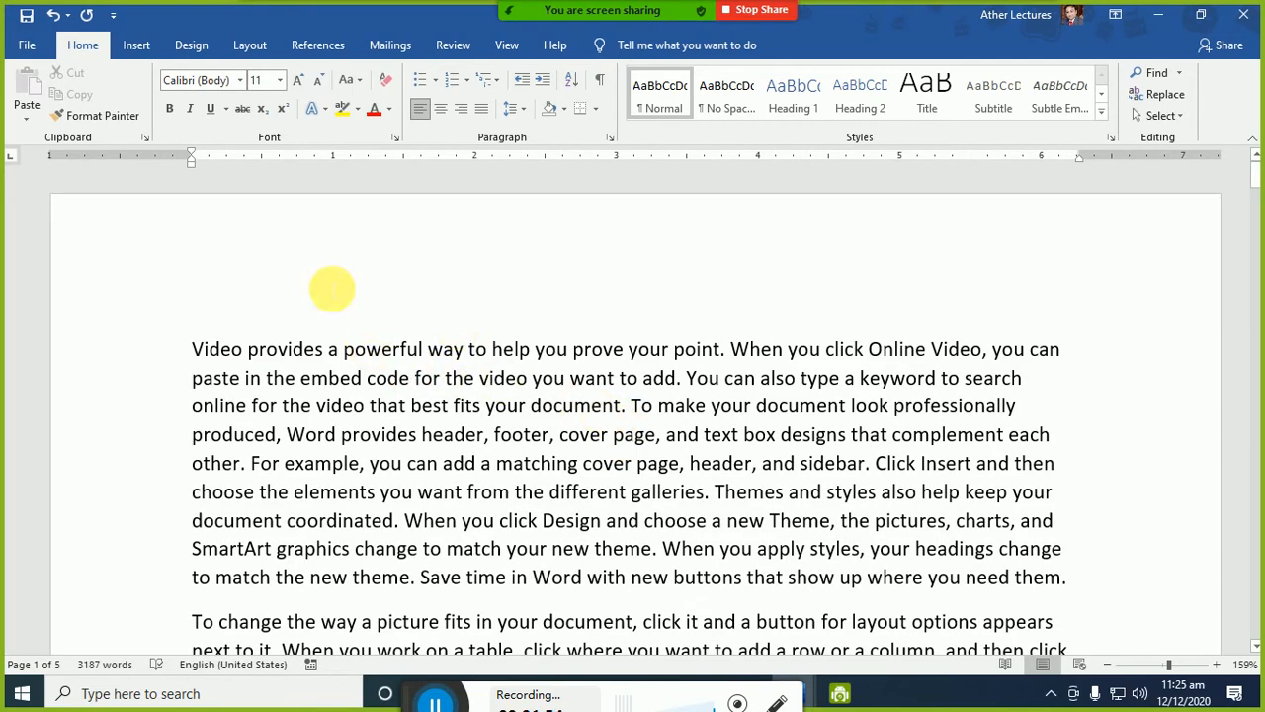
- Switch to the generated sample-text document, reduce its zoom to 119% and look through the opening paragraphs
scroll(803, 438, "down", 1)
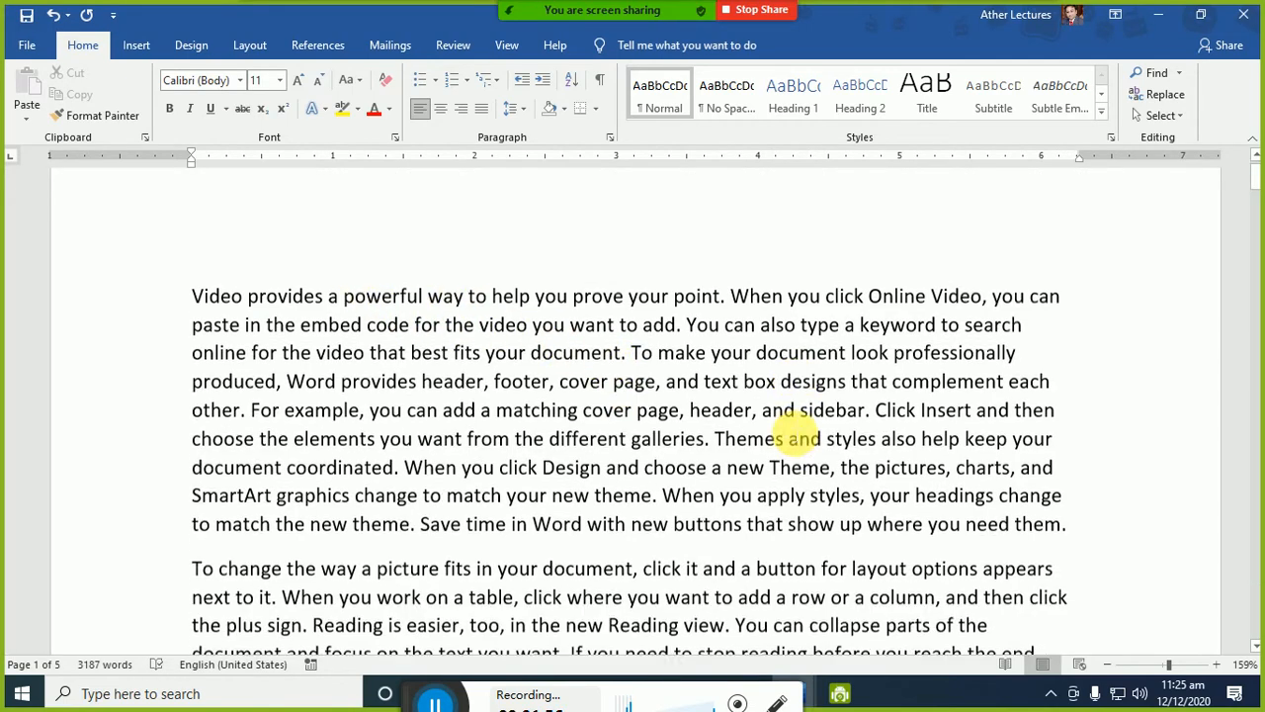
scroll(802, 438, "down", 2)
scroll(799, 425, "down", 2)
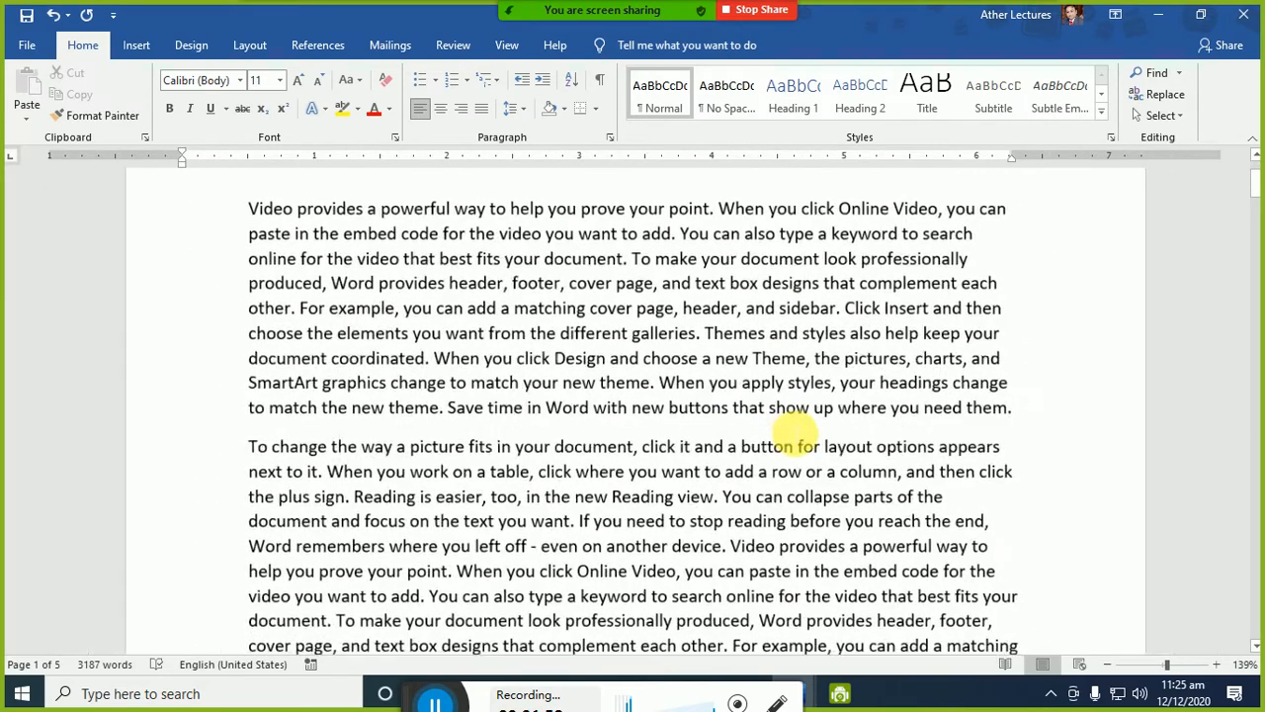
scroll(791, 432, "down", 2)
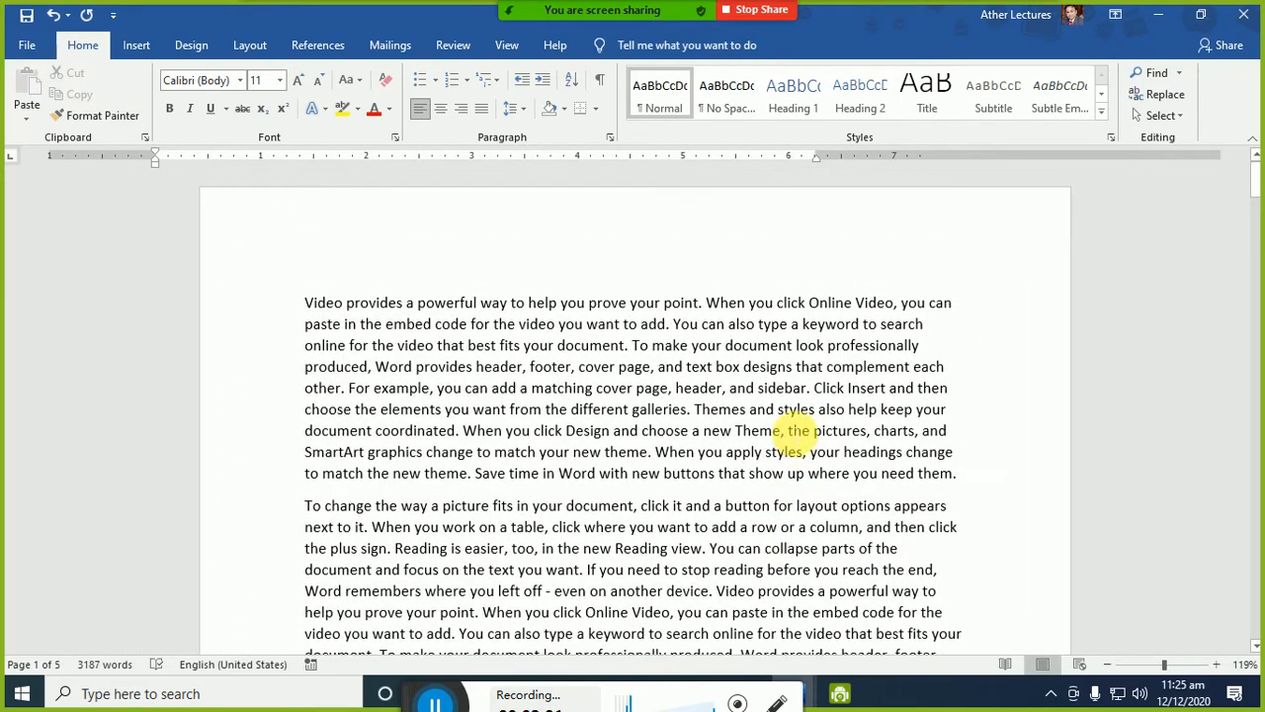
scroll(799, 431, "down", 2)
scroll(797, 432, "down", 4)
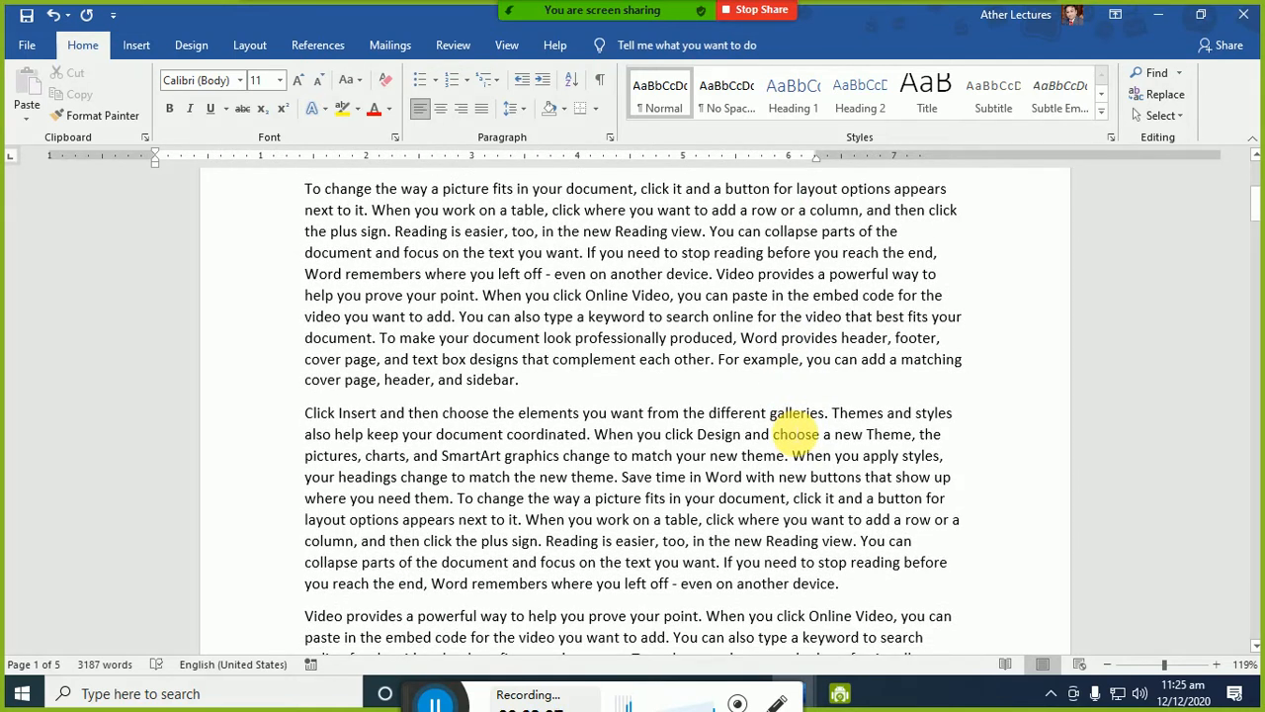
scroll(795, 433, "up", 6)
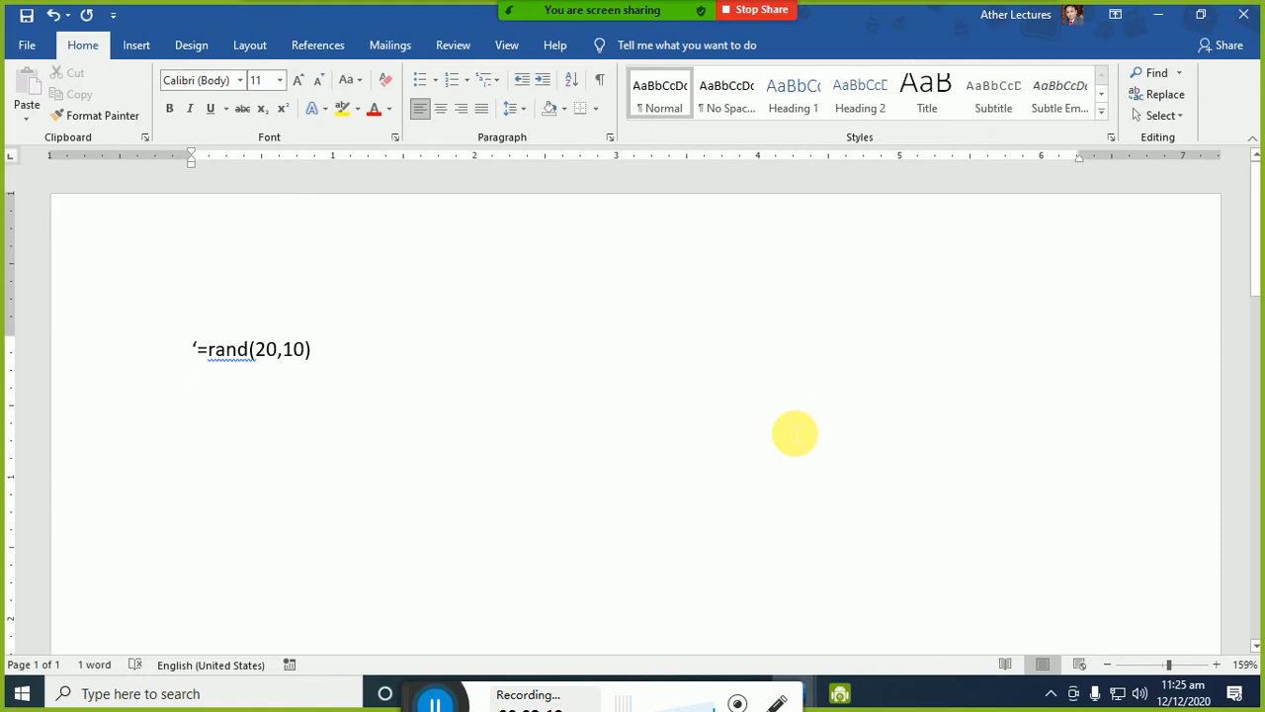
- In the notes document, add a line reading "Format" followed by three tabs and "look", with an empty line beneath
type("format")
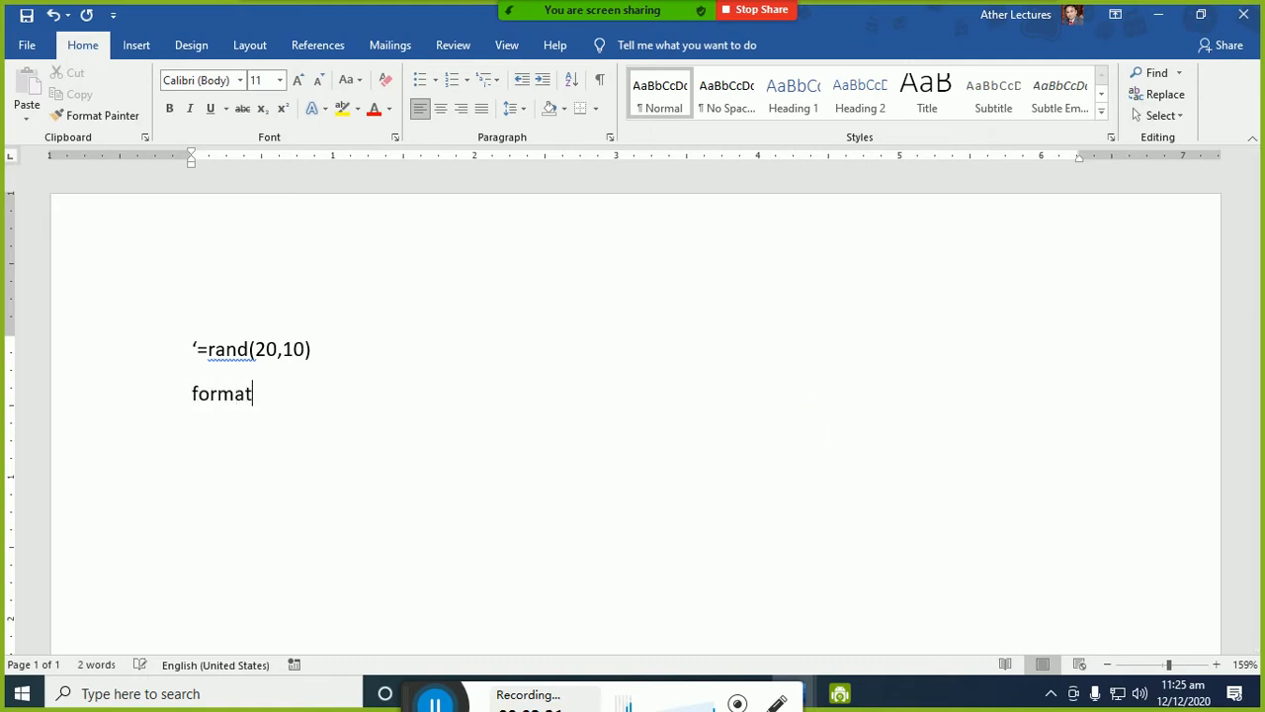
key("Return")
key("Up")
key("Tab")
key("Tab")
key("Tab")
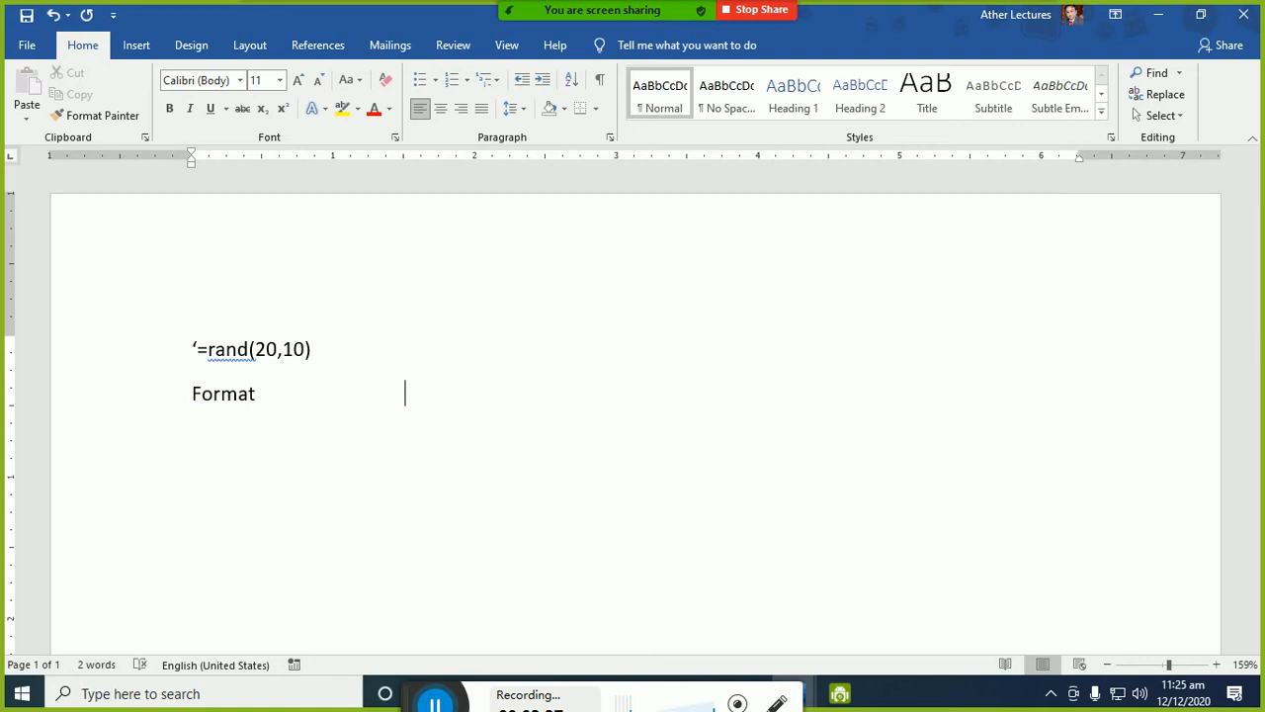
type("look")
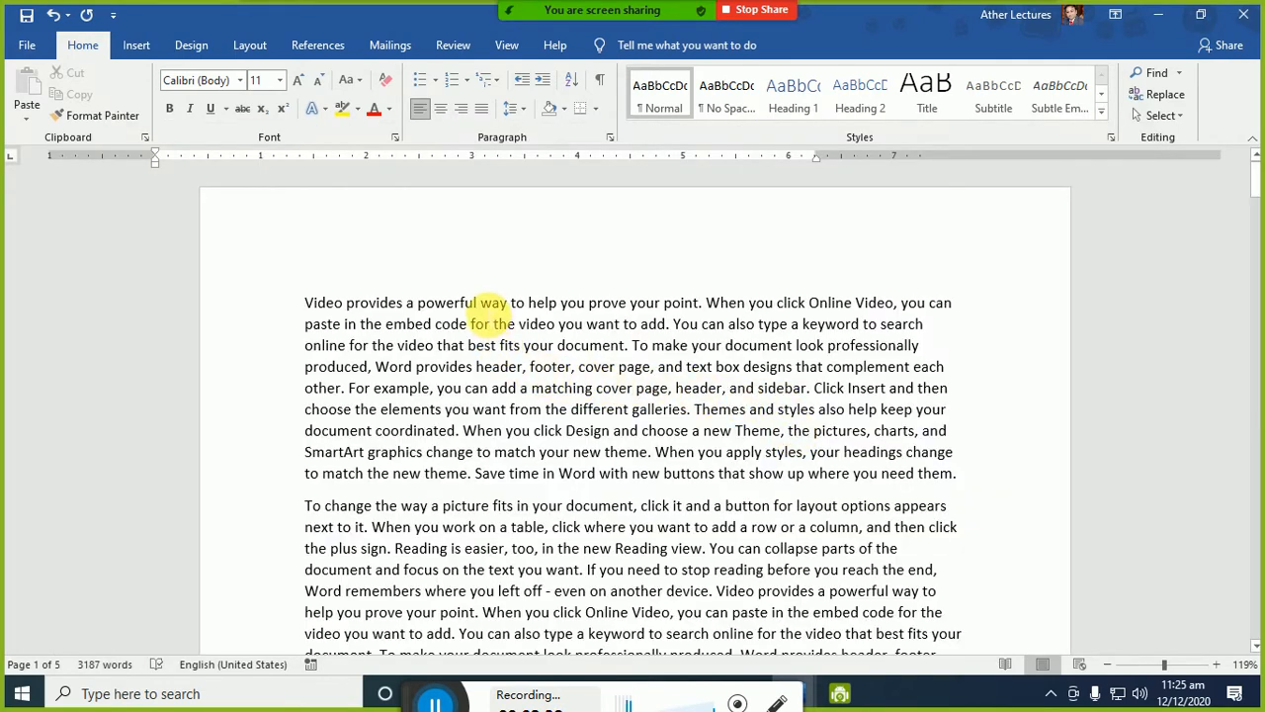
- In the sample-text document, make the words "powerful way" in the first sentence bold, and return to the notes document
left_click_drag(428, 302, 494, 303)
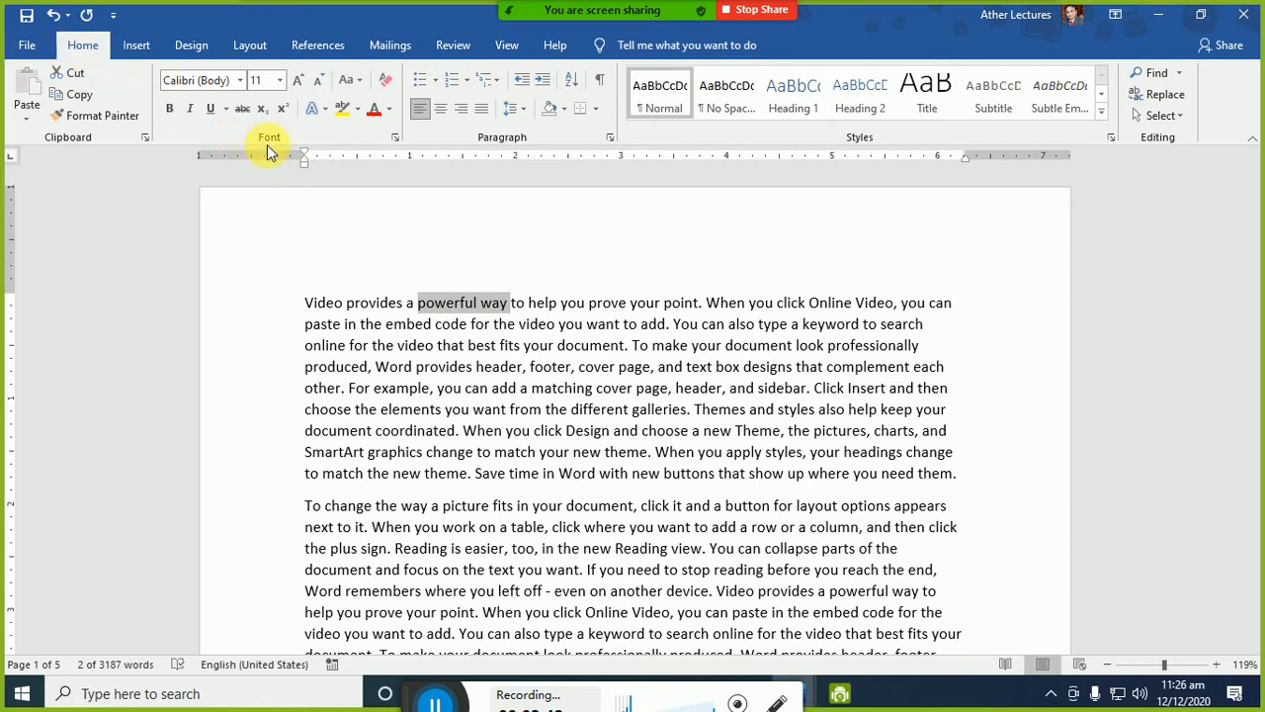
left_click(170, 109)
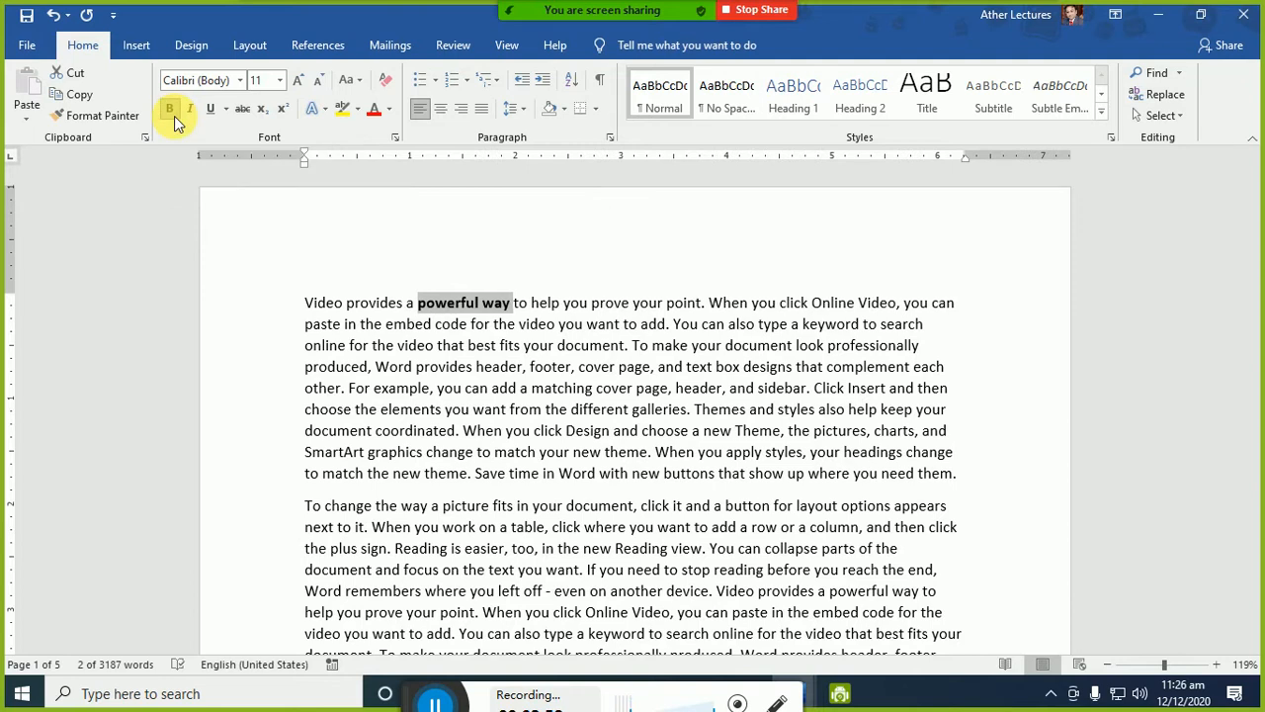
left_click(174, 115)
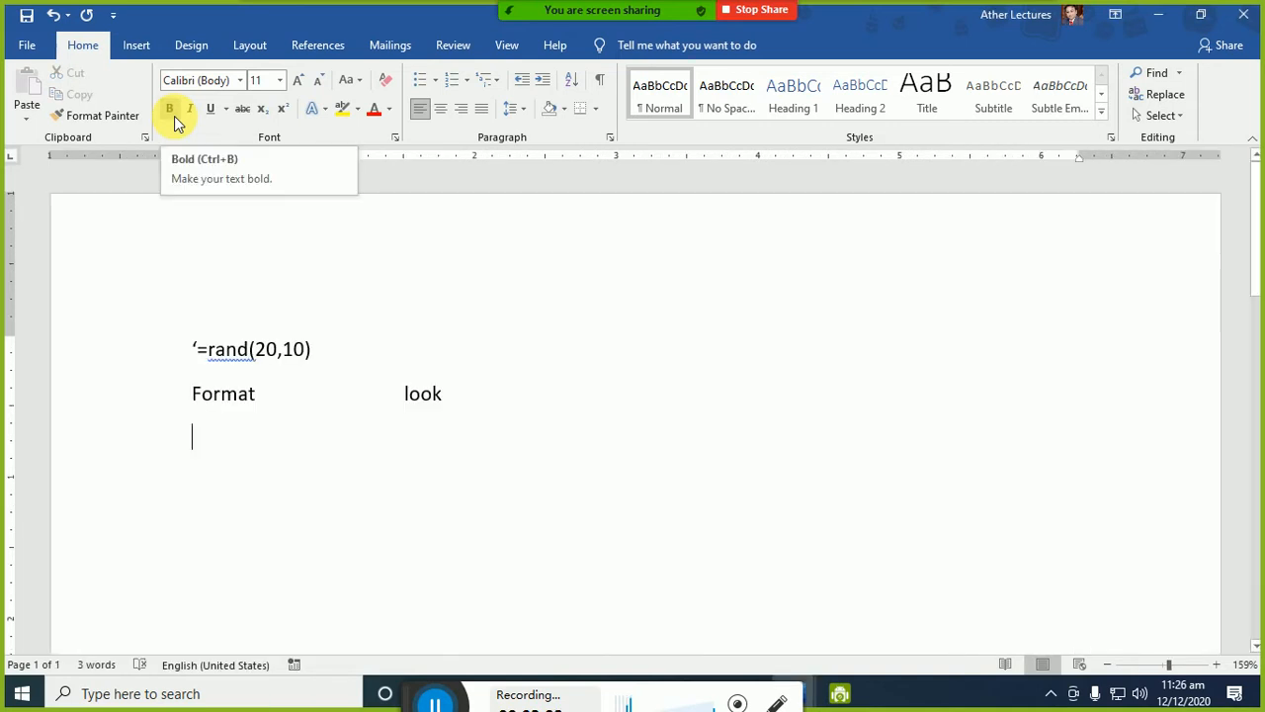
- Add a line reading "Toggle keys" below the Format line in the notes document
type("togg")
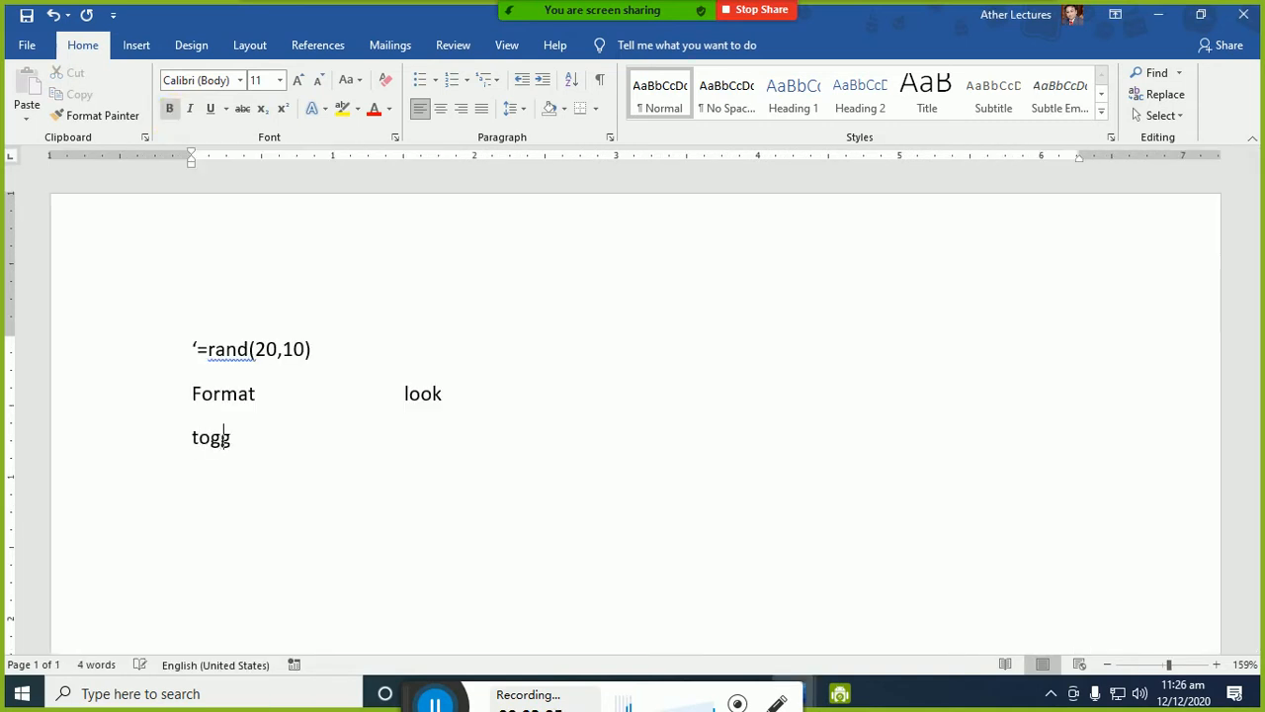
type("le ")
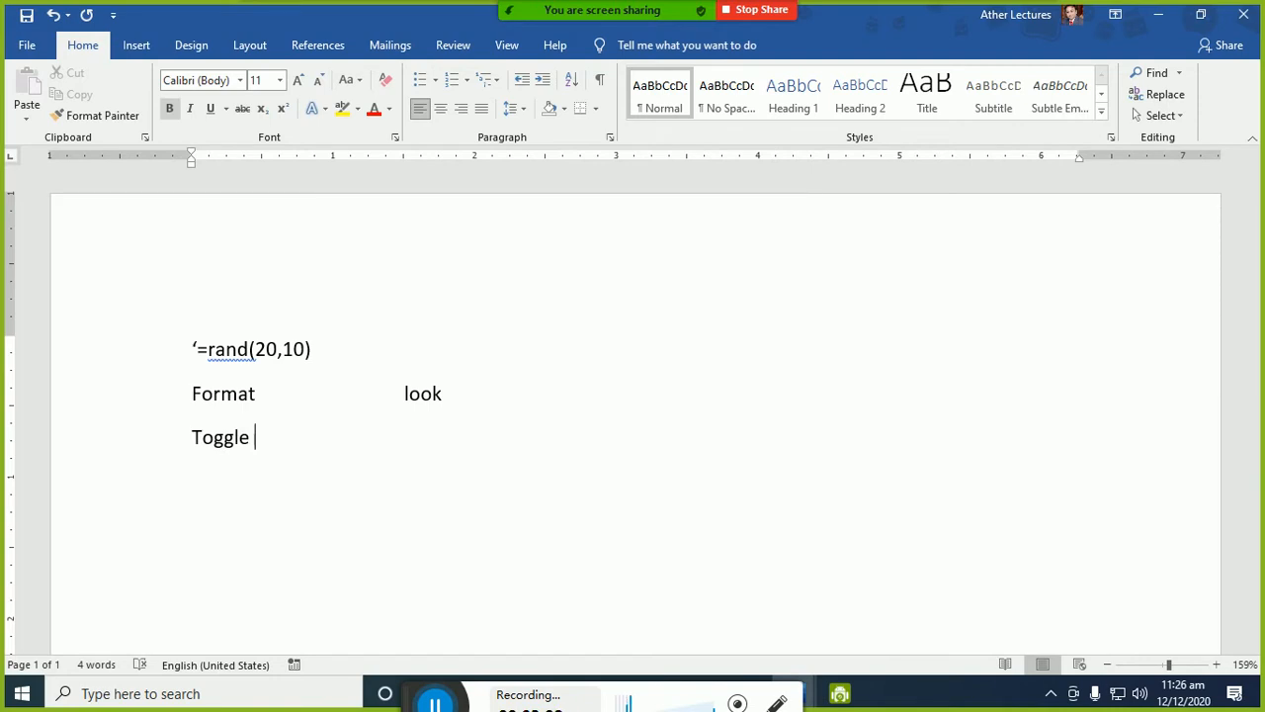
type("keys")
key("Return")
- Write the entry "Bold" on the next line, followed by four tabs and "Ctrl + B"
type("Boo")
key("BackSpace")
type("ld")
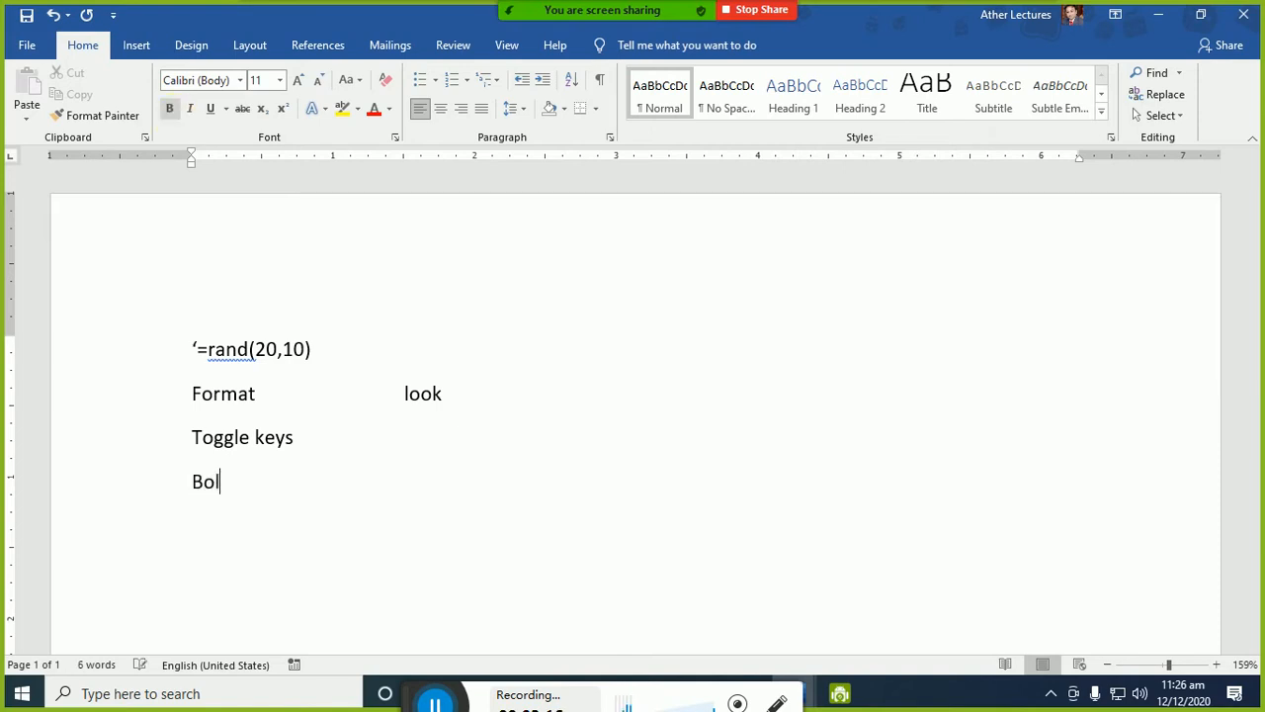
key("Tab")
key("Tab")
key("Tab")
key("Tab")
type("Ctrl + B")
- Enlarge the notes document to 209% zoom and place the cursor at the end of the "Ctrl + B" line
left_click(294, 192)
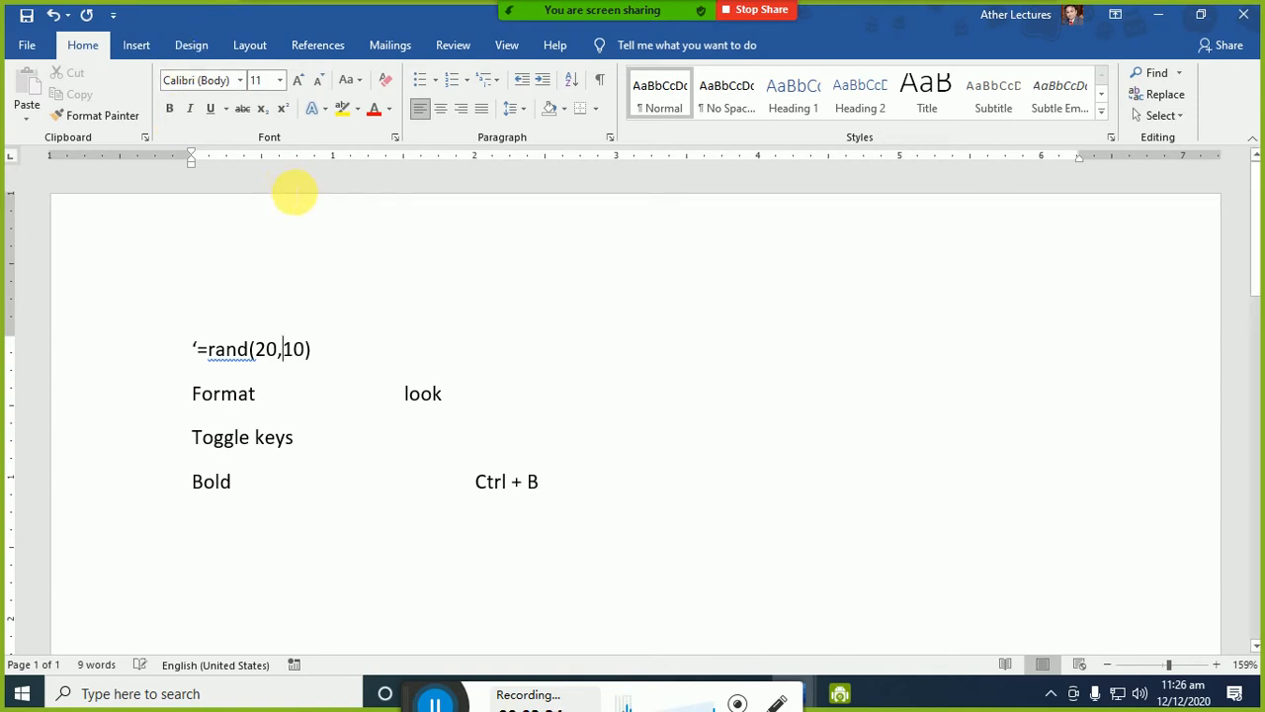
scroll(336, 280, "down", 3)
scroll(336, 286, "up", 5)
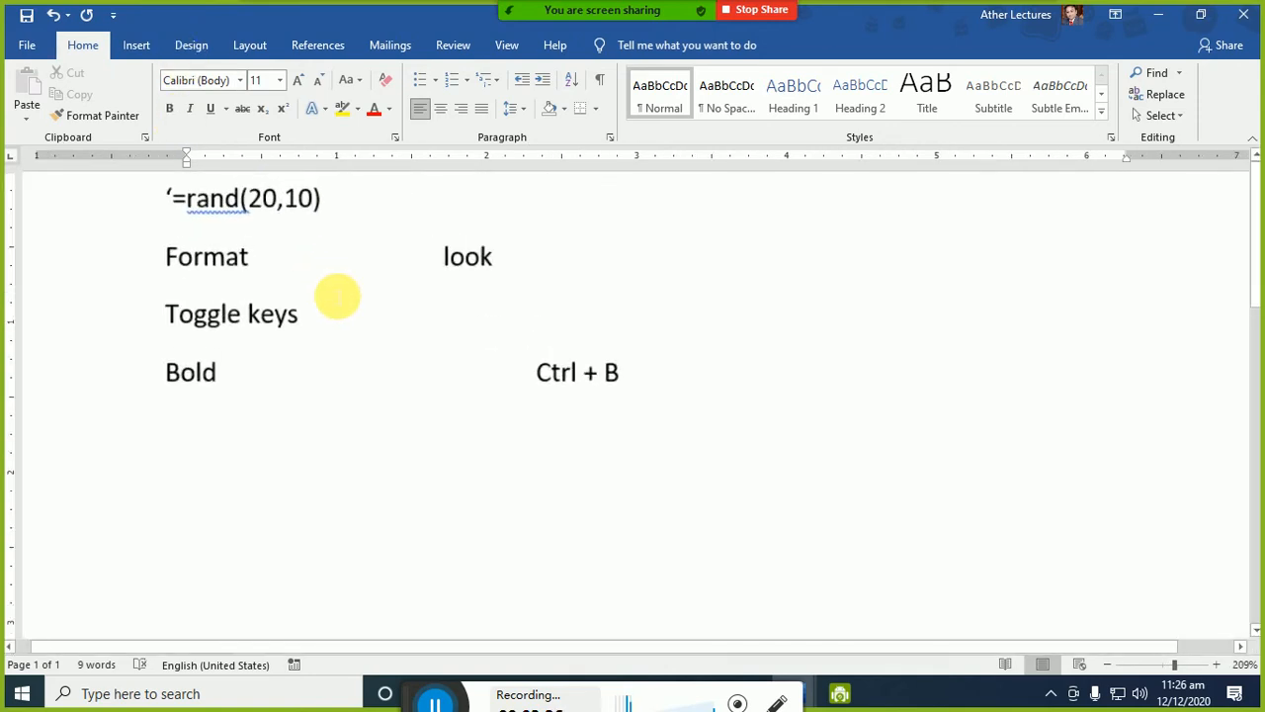
left_click_drag(638, 646, 705, 651)
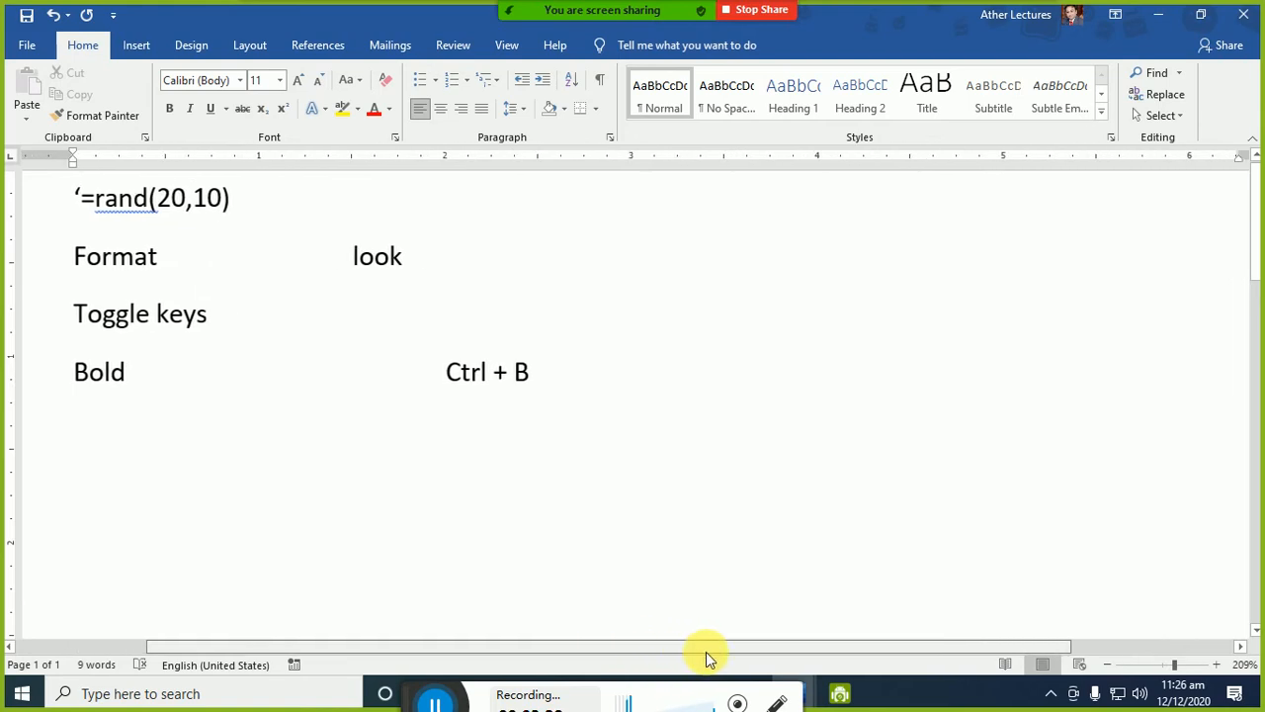
left_click(555, 396)
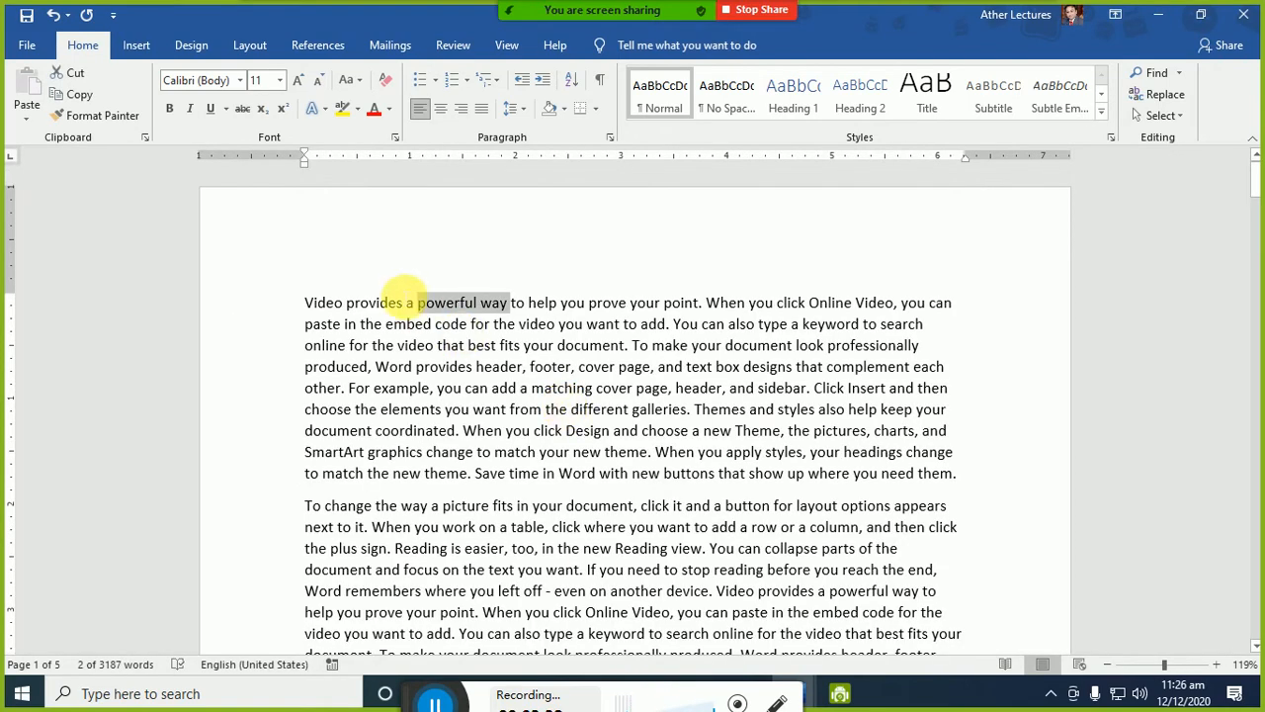
- In the sample-text document, toggle bold twice on the passage from "powerful way" to "embed code for the" and make it italic
left_click_drag(417, 302, 506, 326)
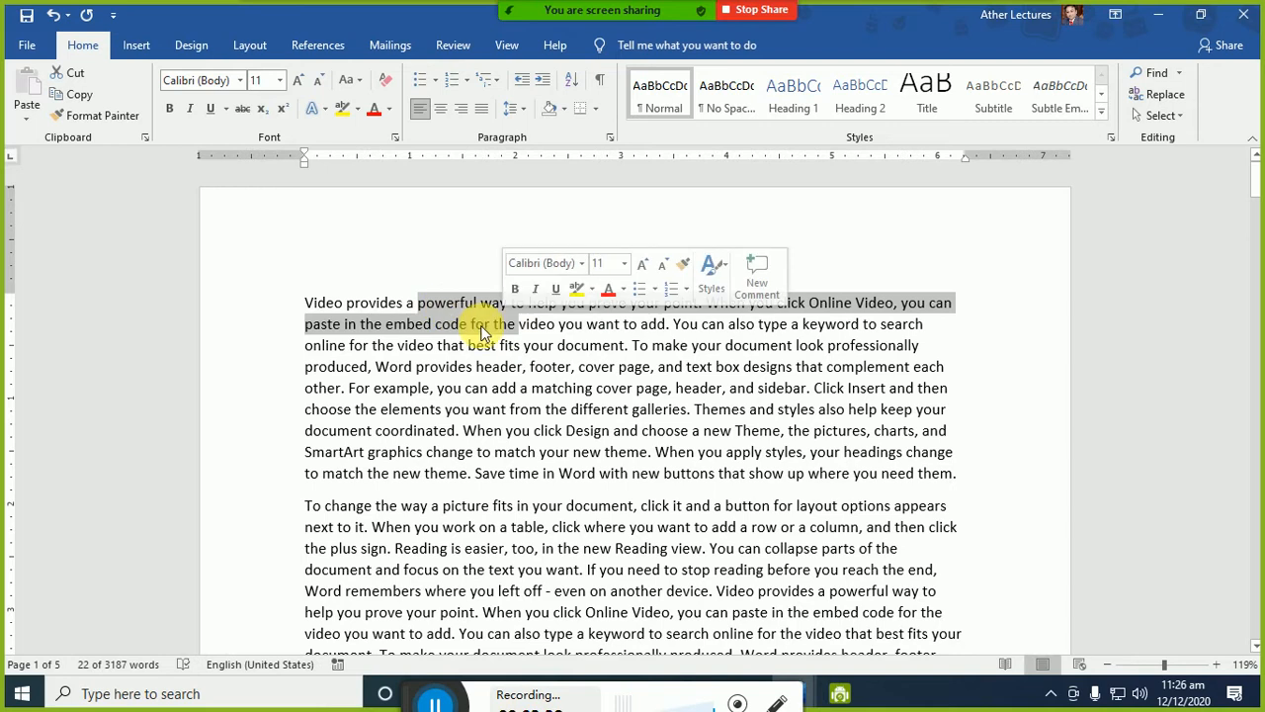
left_click(170, 109)
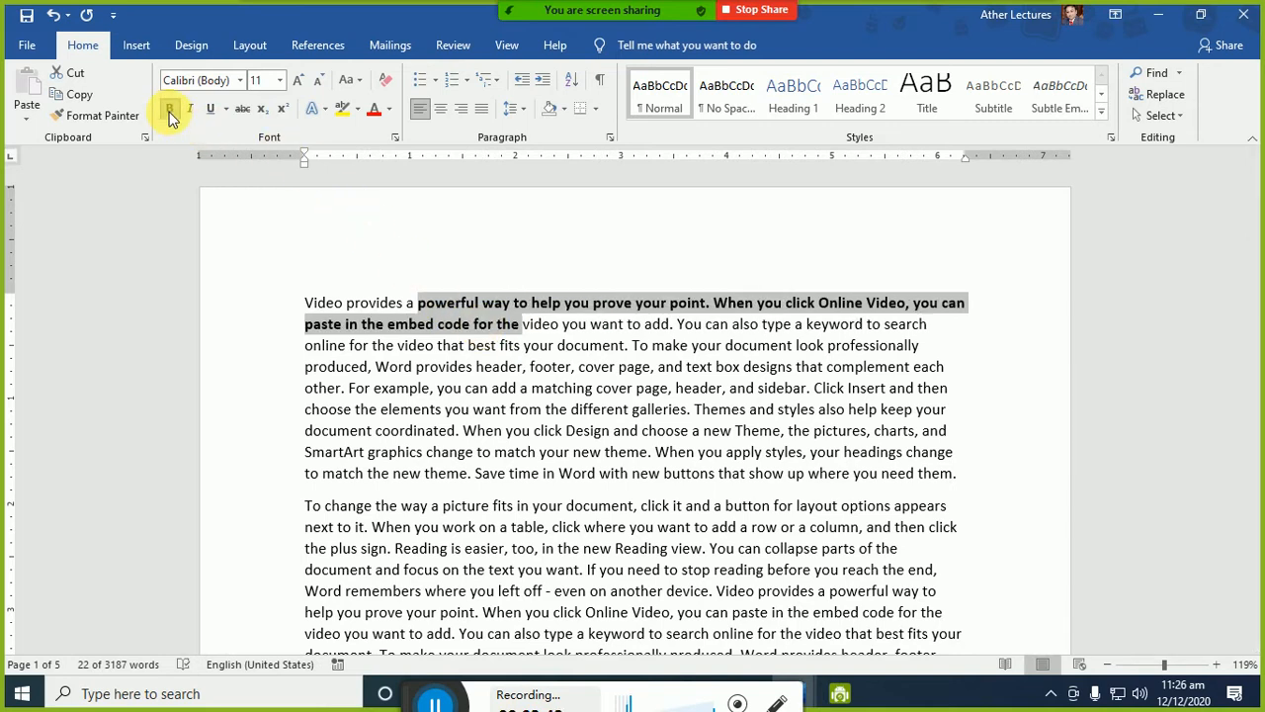
left_click(170, 111)
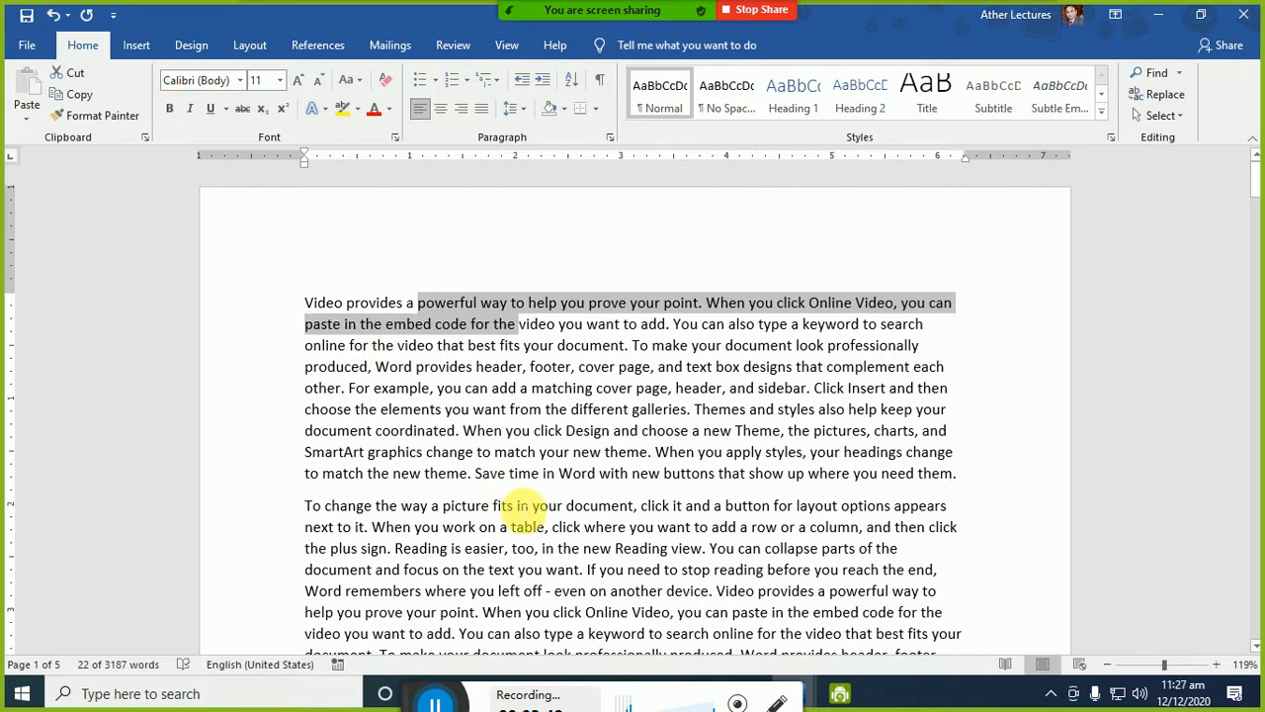
key("ctrl+b")
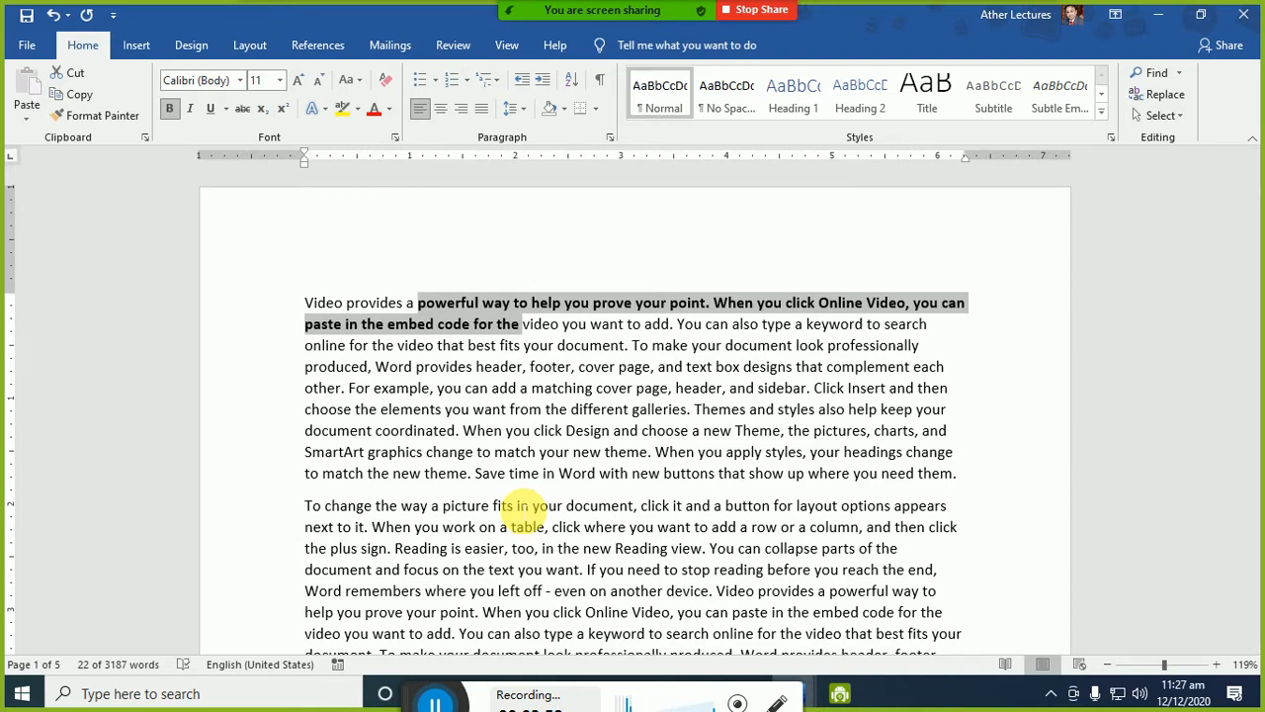
key("ctrl+b")
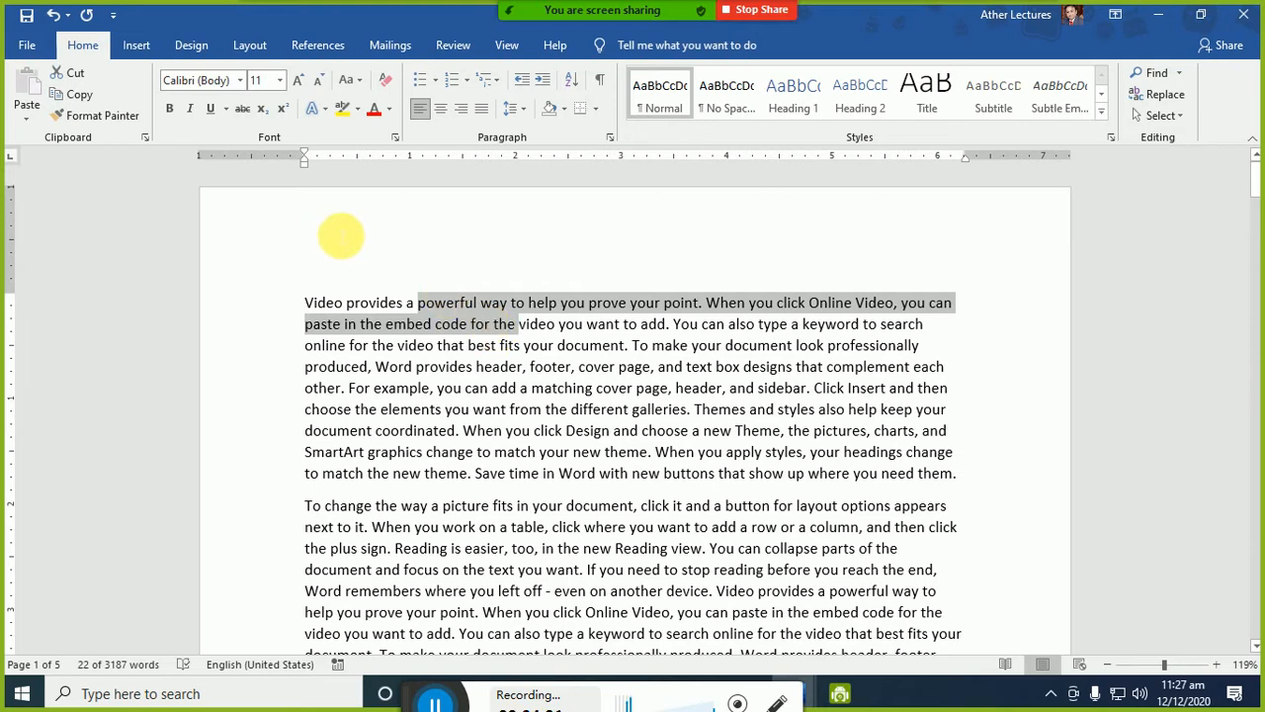
left_click(190, 118)
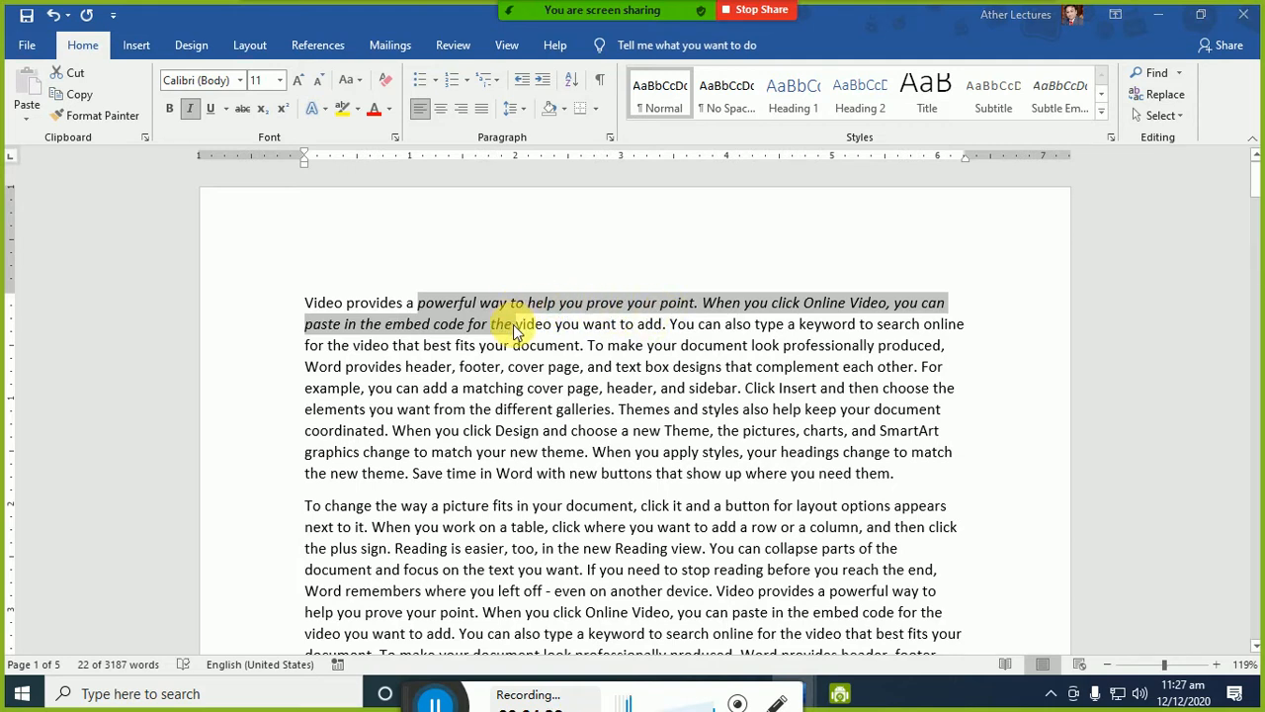
- In the notes document, add the entry "Italic" with "Ctrl + I" aligned under "Ctrl + B", and start a new line
key("alt+Tab")
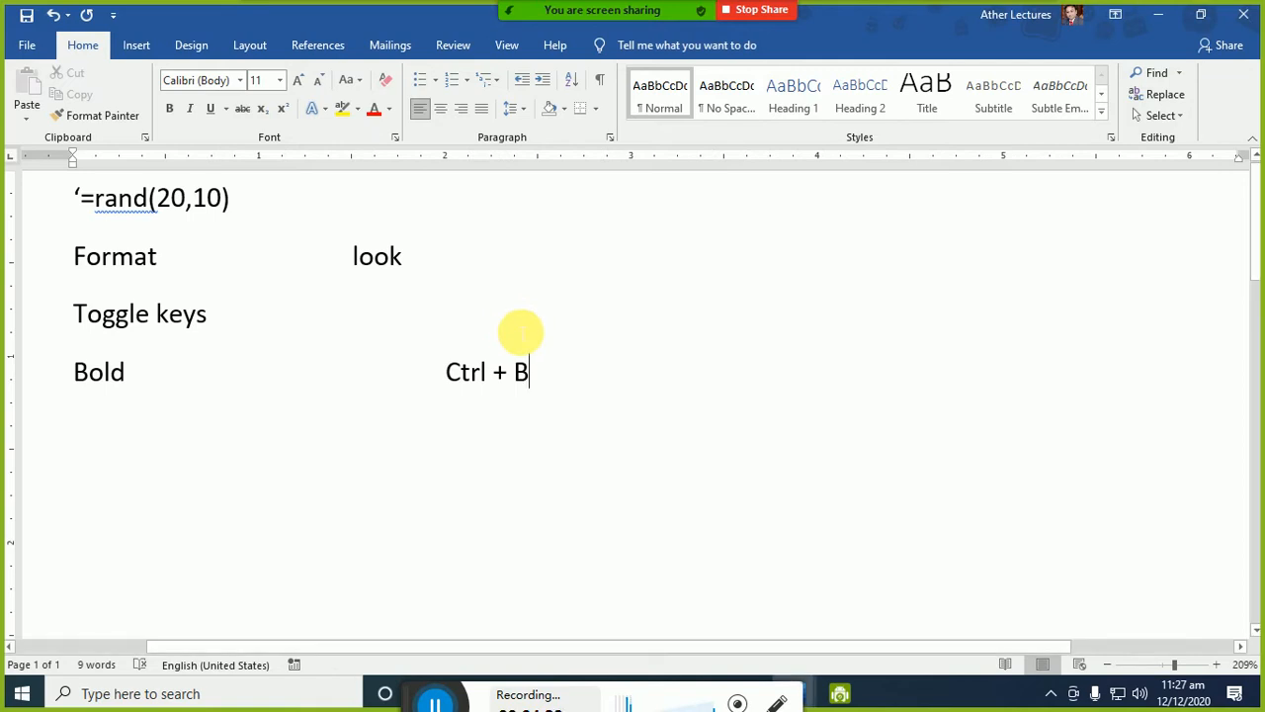
left_click(392, 442)
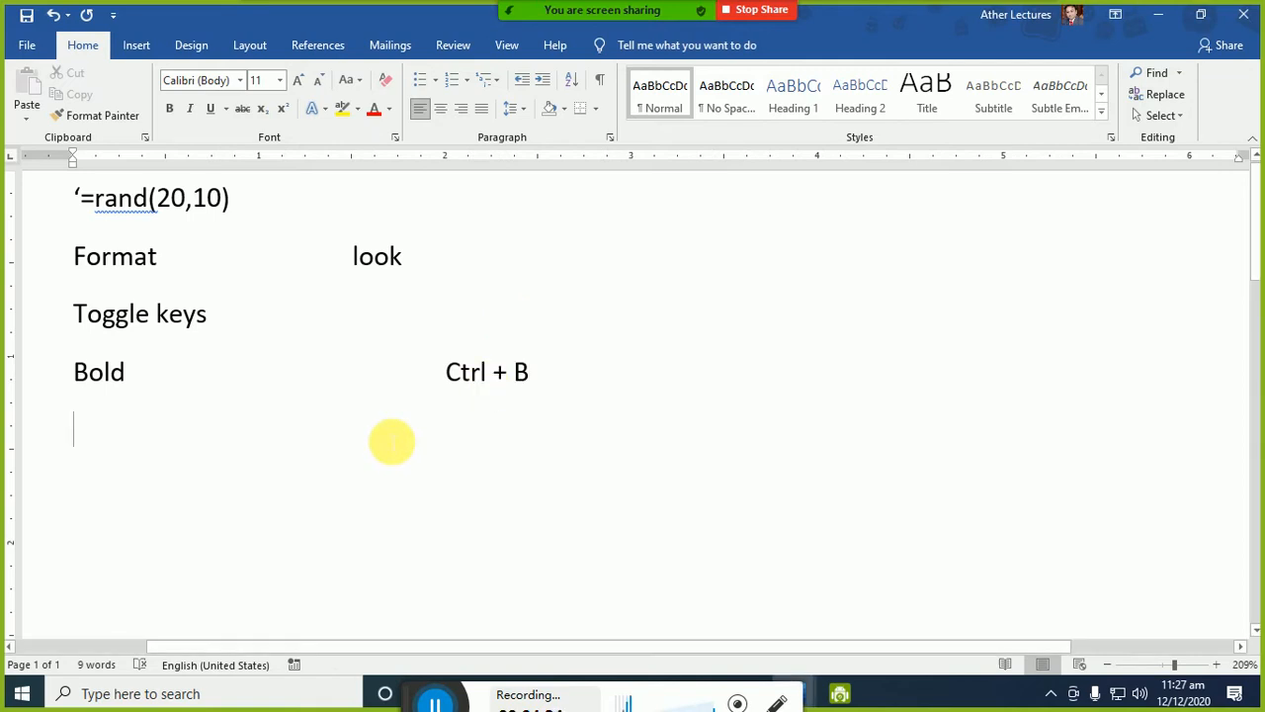
type("italics")
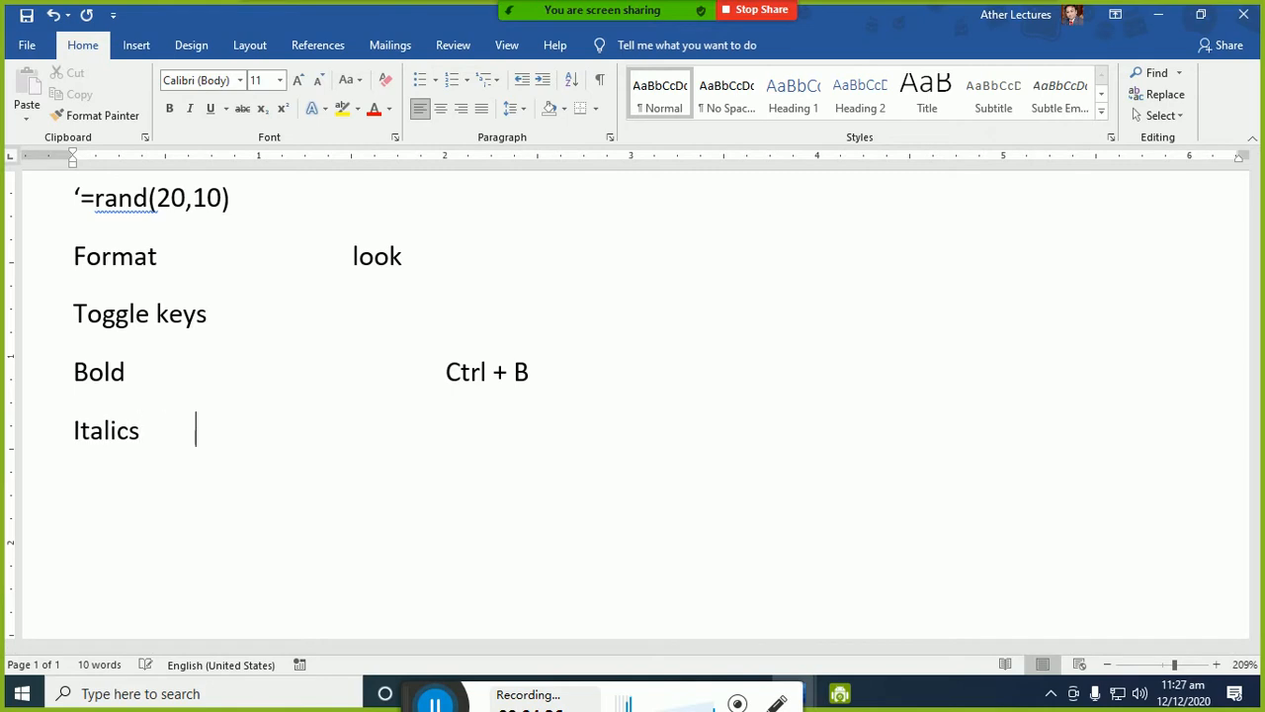
key("BackSpace")
key("BackSpace")
key("BackSpace")
key("BackSpace")
key("BackSpace")
key("BackSpace")
key("BackSpace")
key("BackSpace")
key("BackSpace")
key("BackSpace")
key("BackSpace")
key("BackSpace")
key("BackSpace")
key("BackSpace")
key("BackSpace")
key("BackSpace")
key("BackSpace")
key("BackSpace")
key("BackSpace")
key("BackSpace")
type("Ctrl + I")
key("Return")
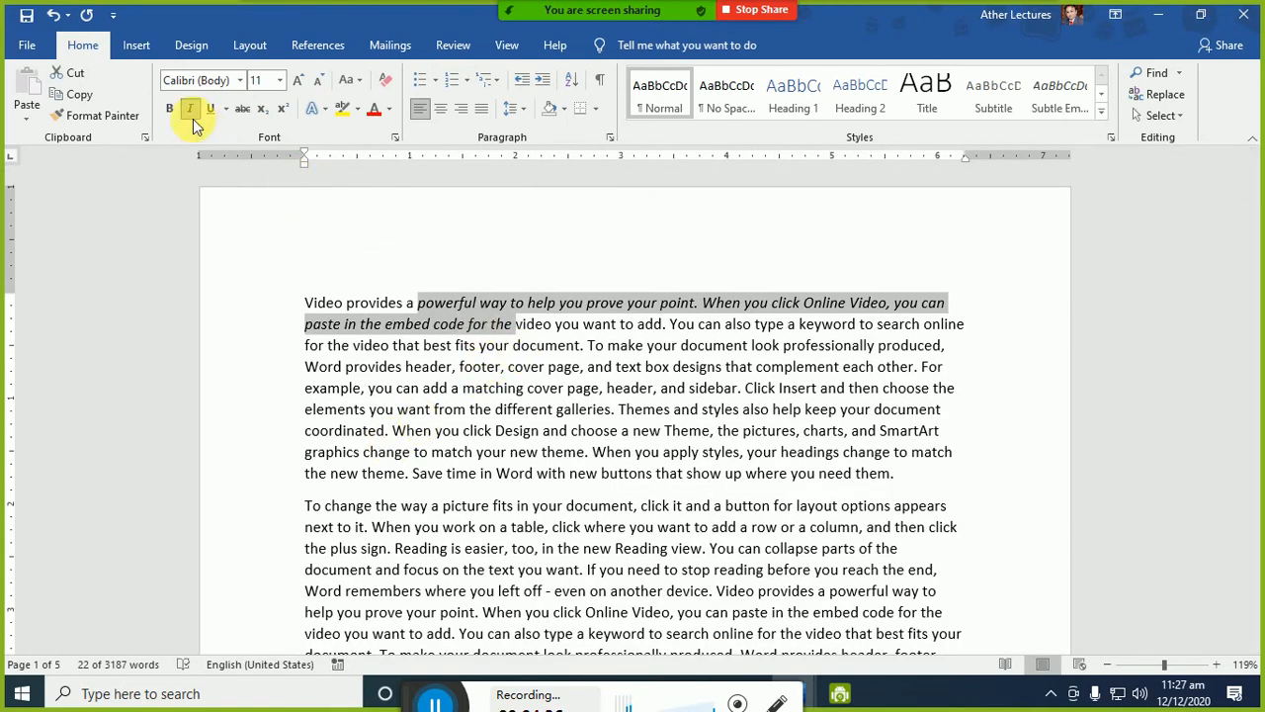
- In the sample-text document, toggle italic on the selected passage and leave it switched off
left_click(191, 118)
left_click(191, 117)
left_click(191, 117)
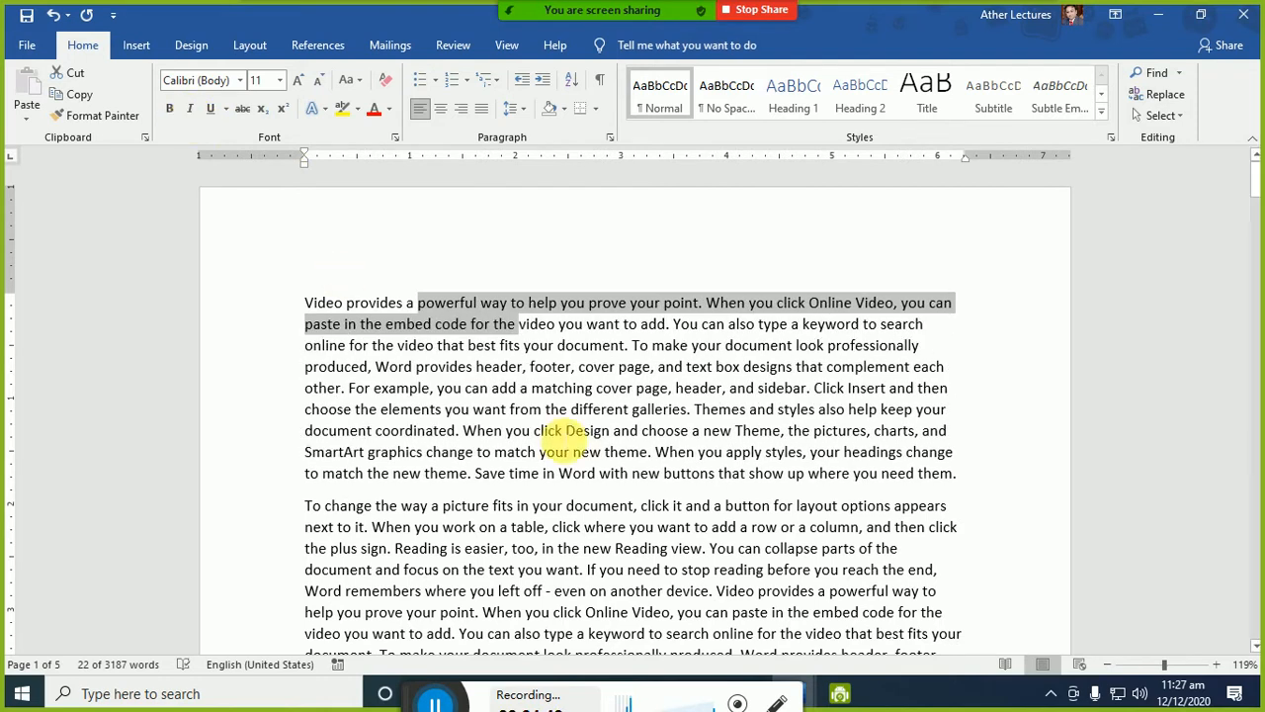
- Toggle underlining on and off for the selected passage, leaving it underlined
key("ctrl+u")
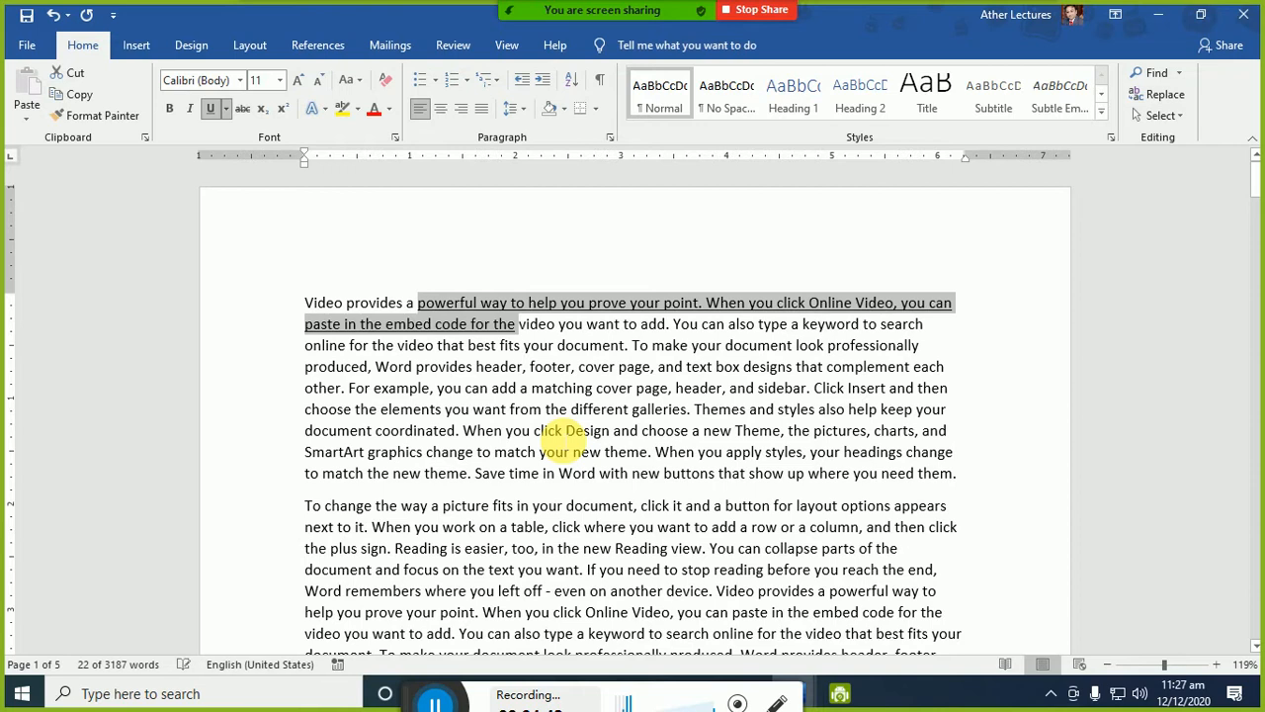
key("ctrl+u")
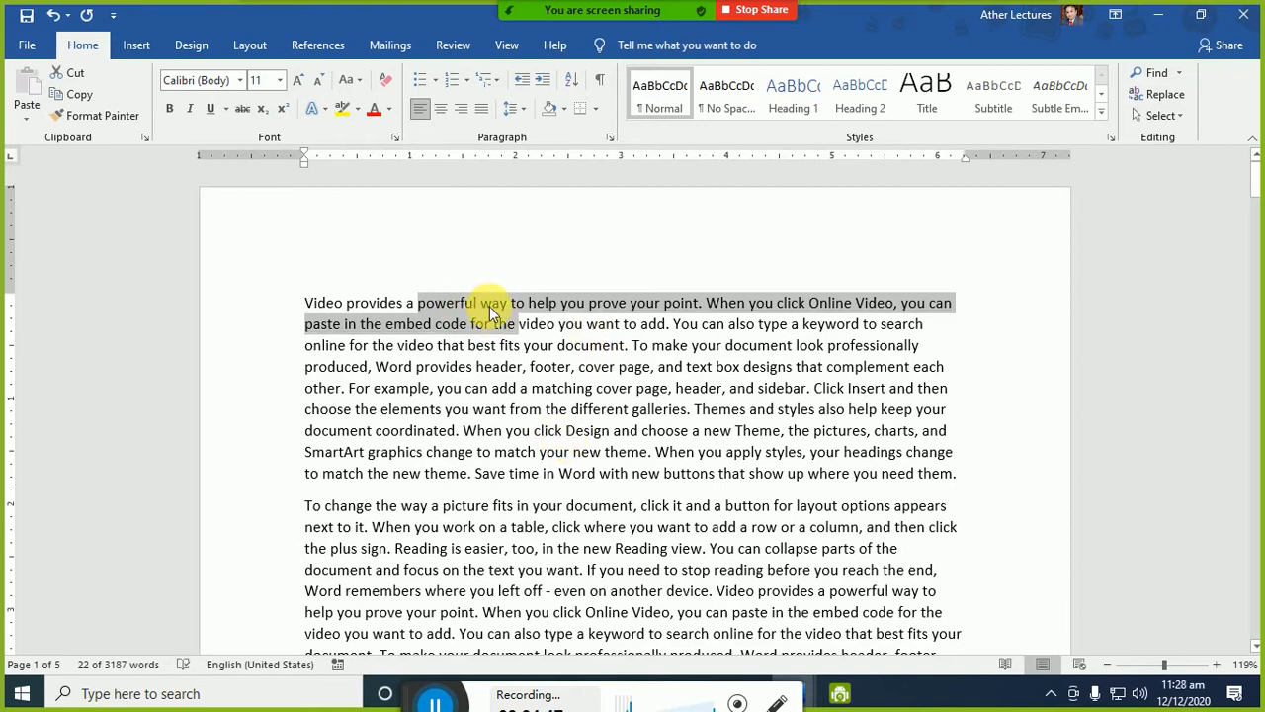
left_click(207, 109)
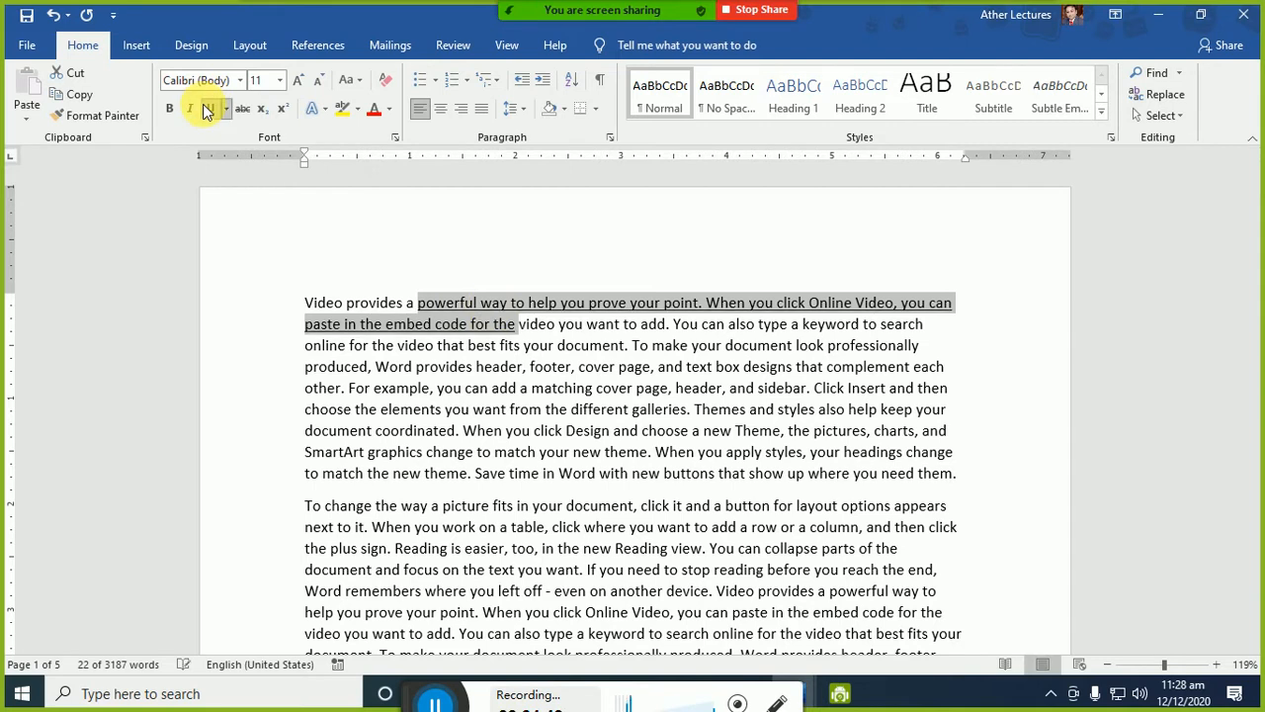
left_click(207, 109)
left_click(208, 109)
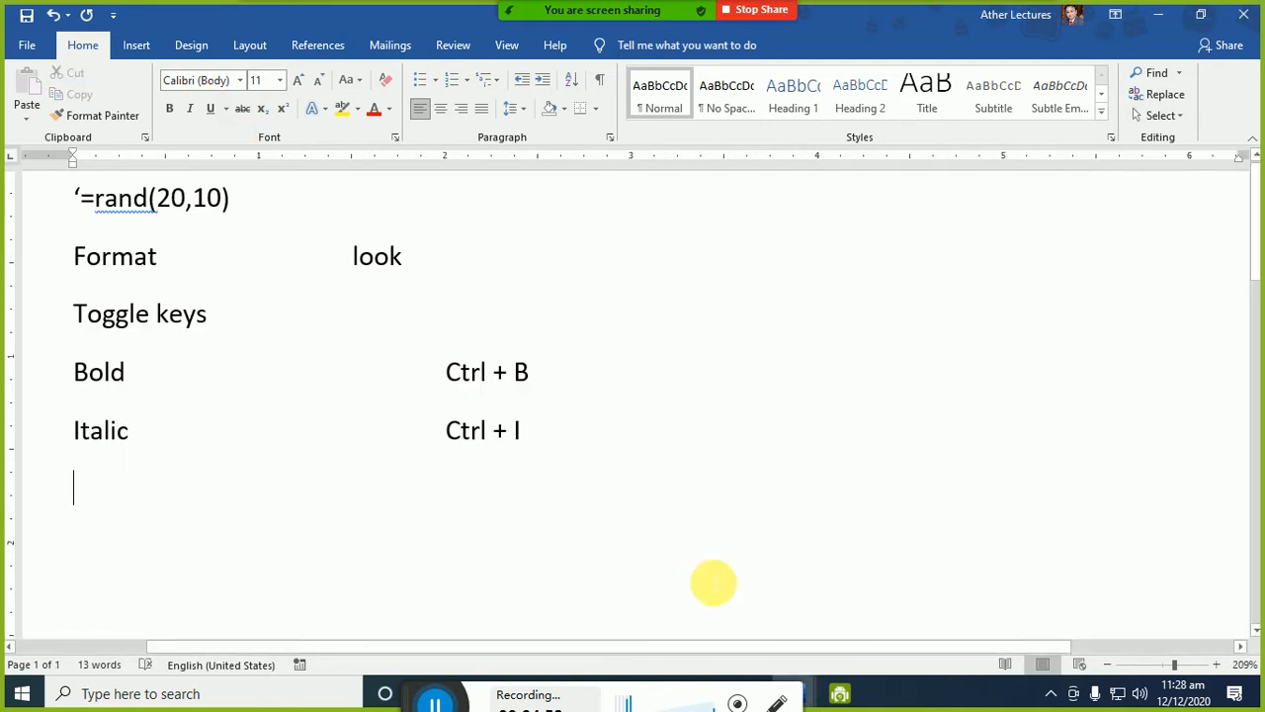
- In the notes document, add the entry "Under line" with "Ctrl + U" aligned under the other shortcuts, and start a new line
type("un")
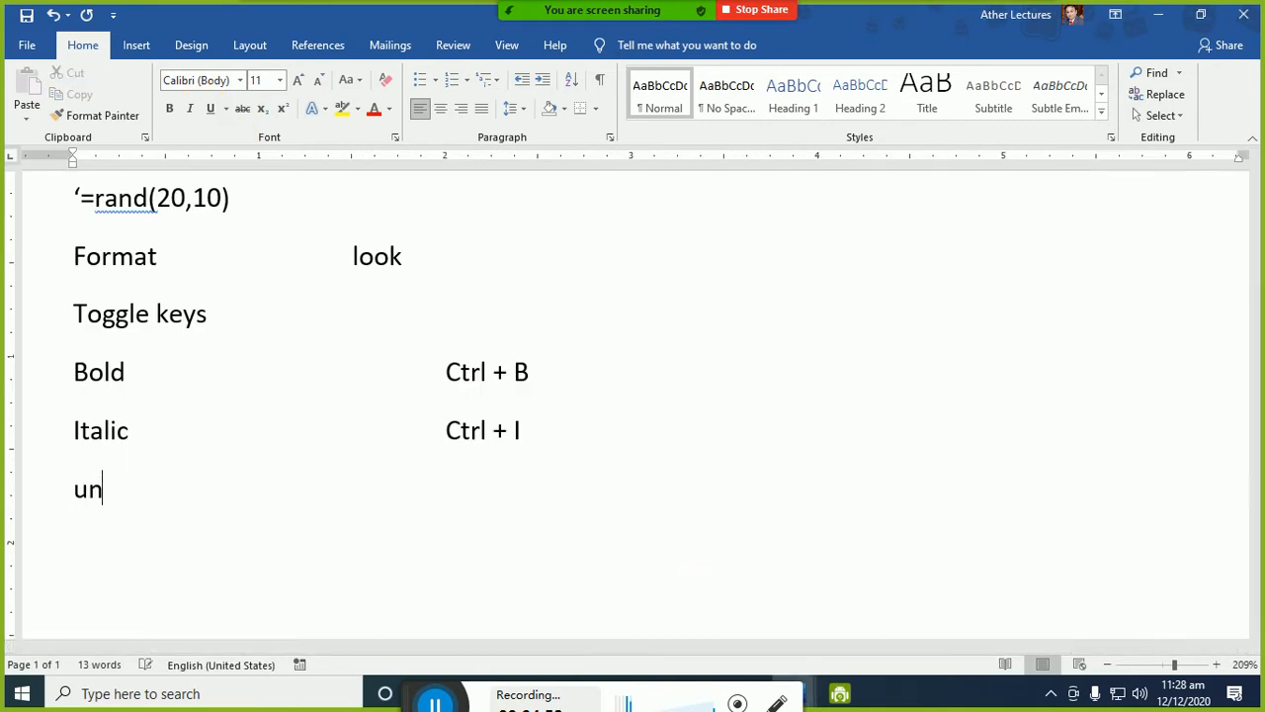
type("der line")
key("Tab")
key("Tab")
key("Tab")
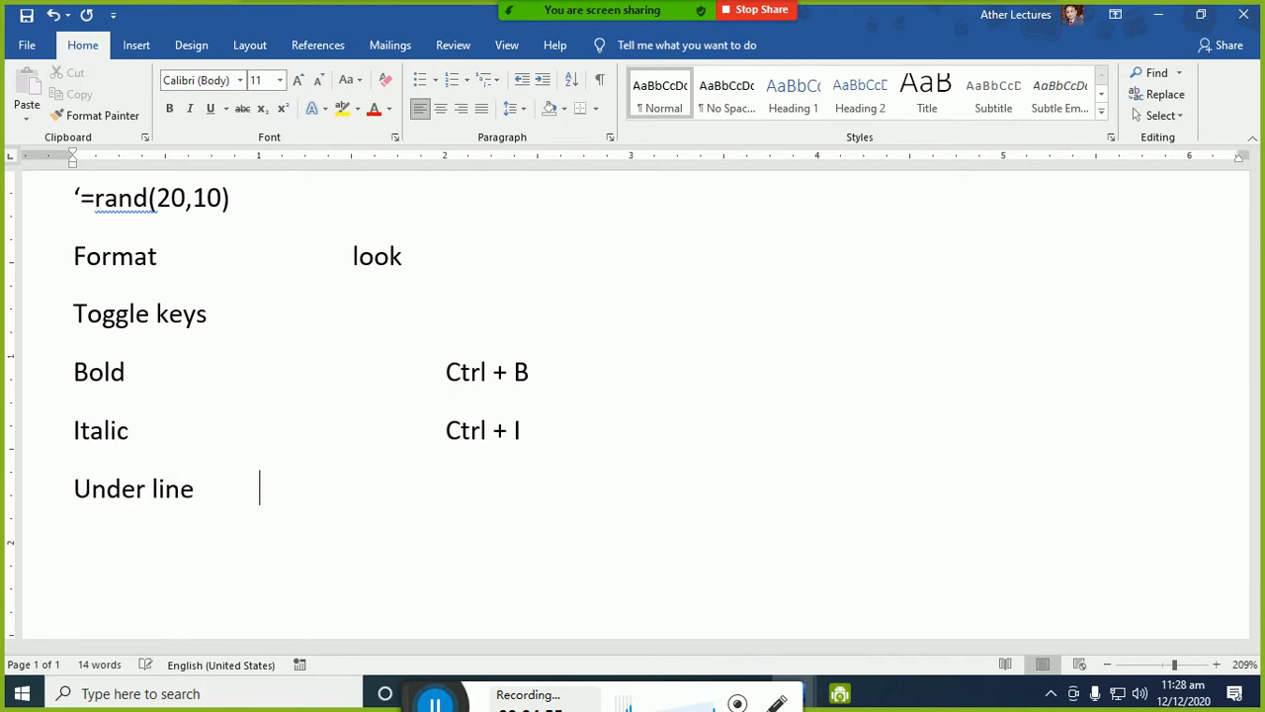
type("Ctl")
key("BackSpace")
type("rl ")
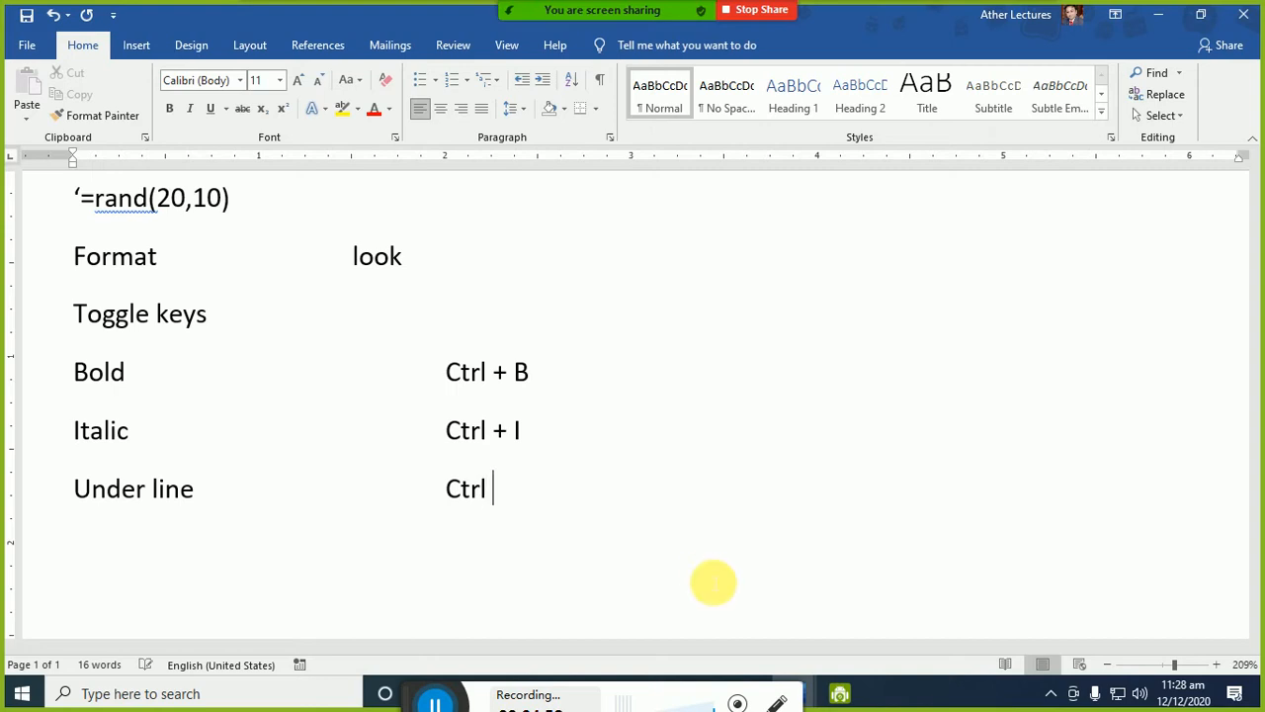
type("+ U")
key("Return")
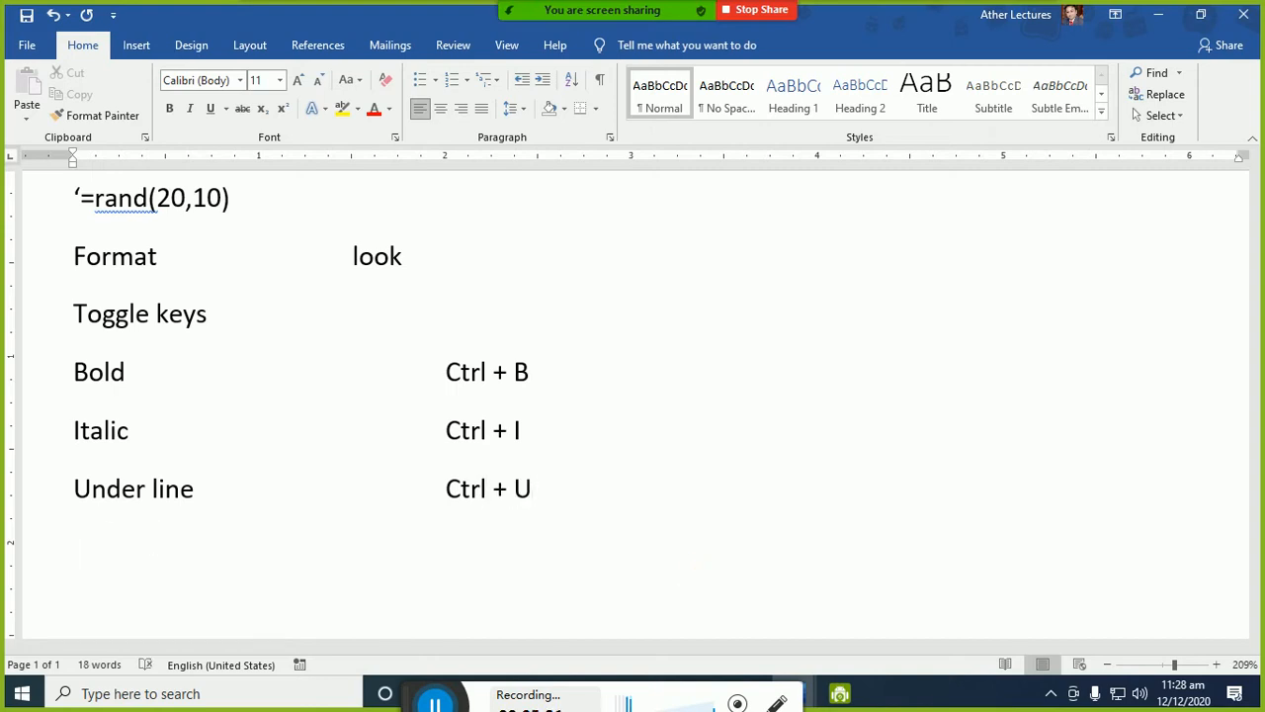
- Add the entry "Double under line" with "Ctrl + shft + D" in the shortcut column, and start a new line
type("dobule under")
key("Tab")
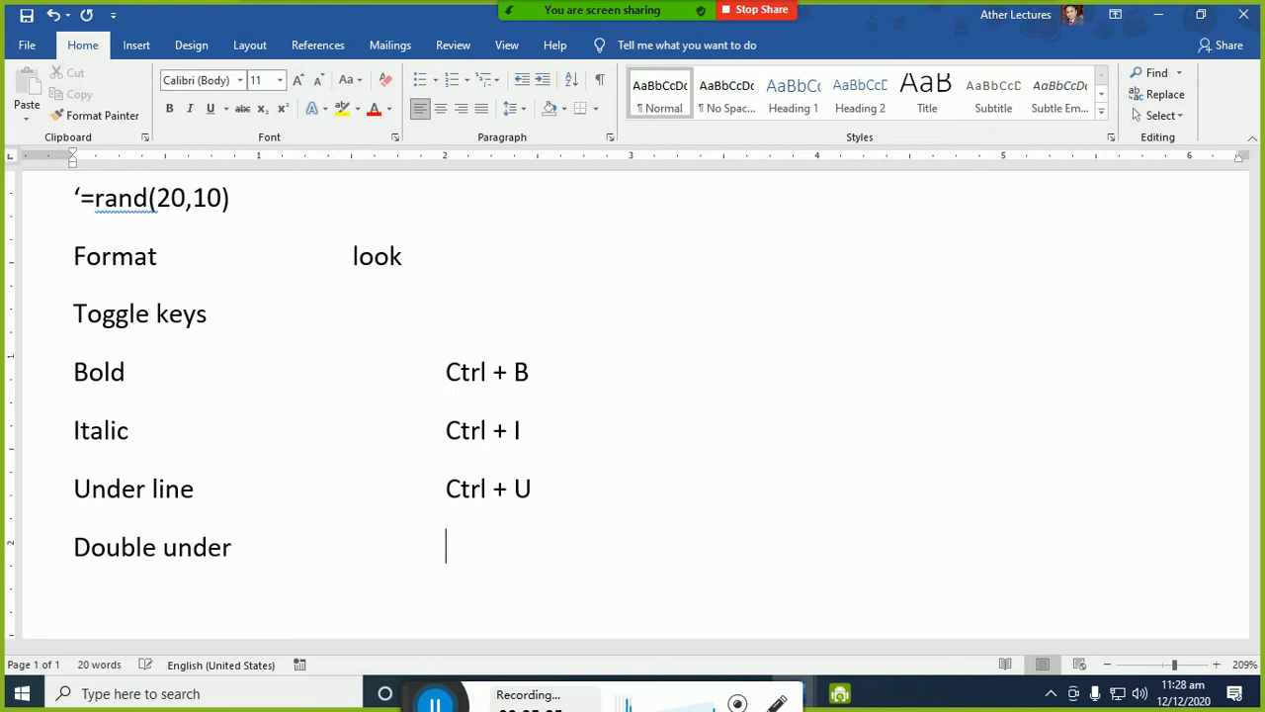
key("BackSpace")
type("line")
key("Left")
key("Left")
key("Left")
key("Left")
key("End")
key("Tab")
key("Tab")
key("BackSpace")
type("Ctrl ")
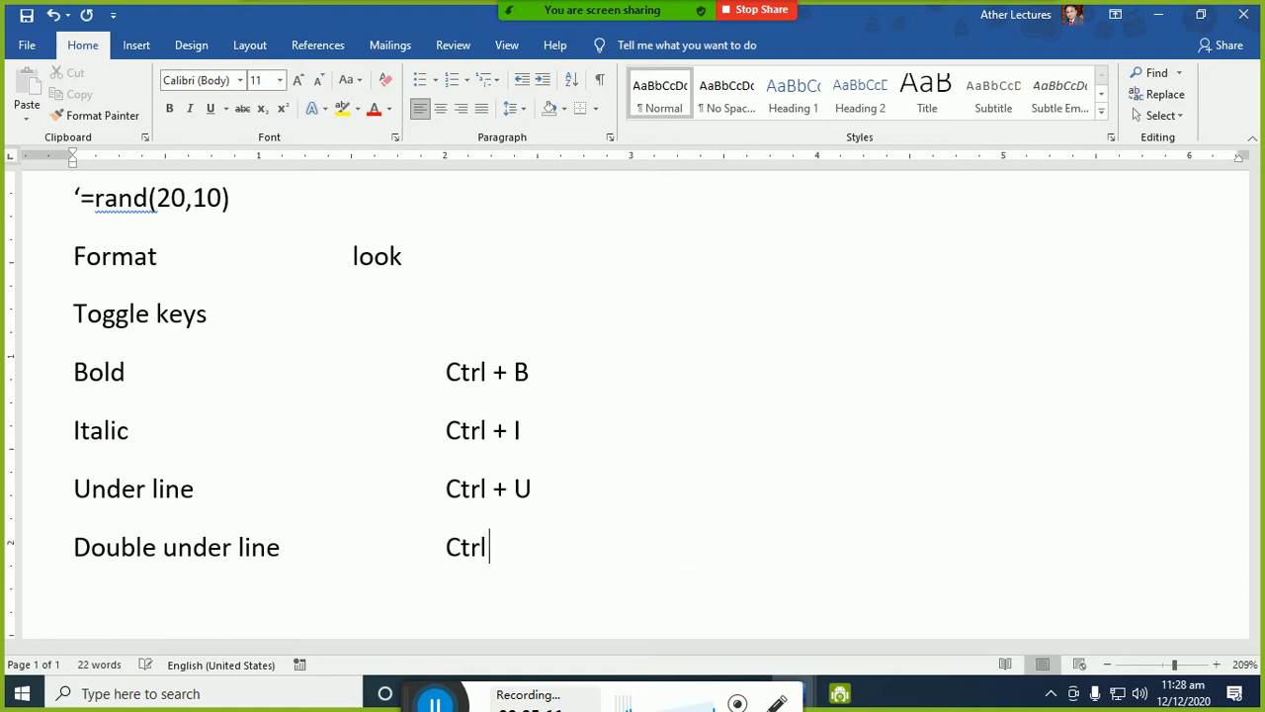
type("+ shft ")
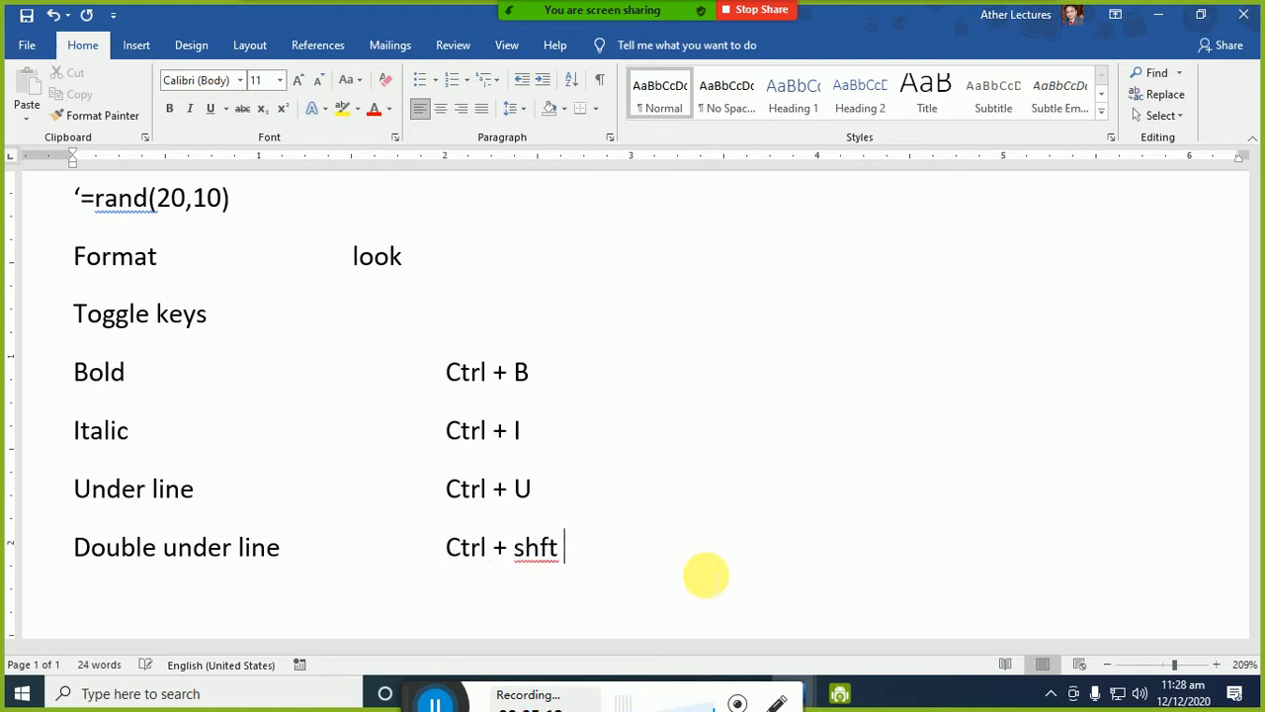
type("+ D")
key("Return")
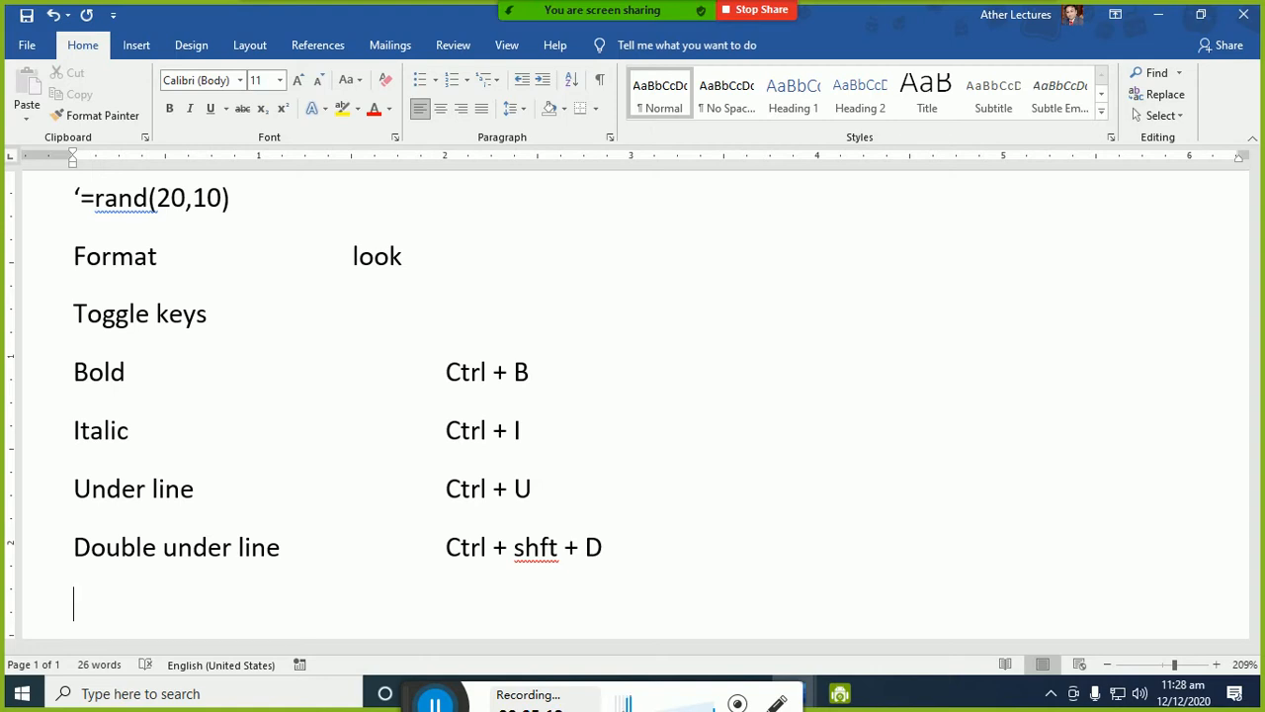
- Add empty lines below the "Double under line" entry and briefly highlight that entry's whole line
key("Return")
key("Return")
key("Up")
key("Up")
key("Up")
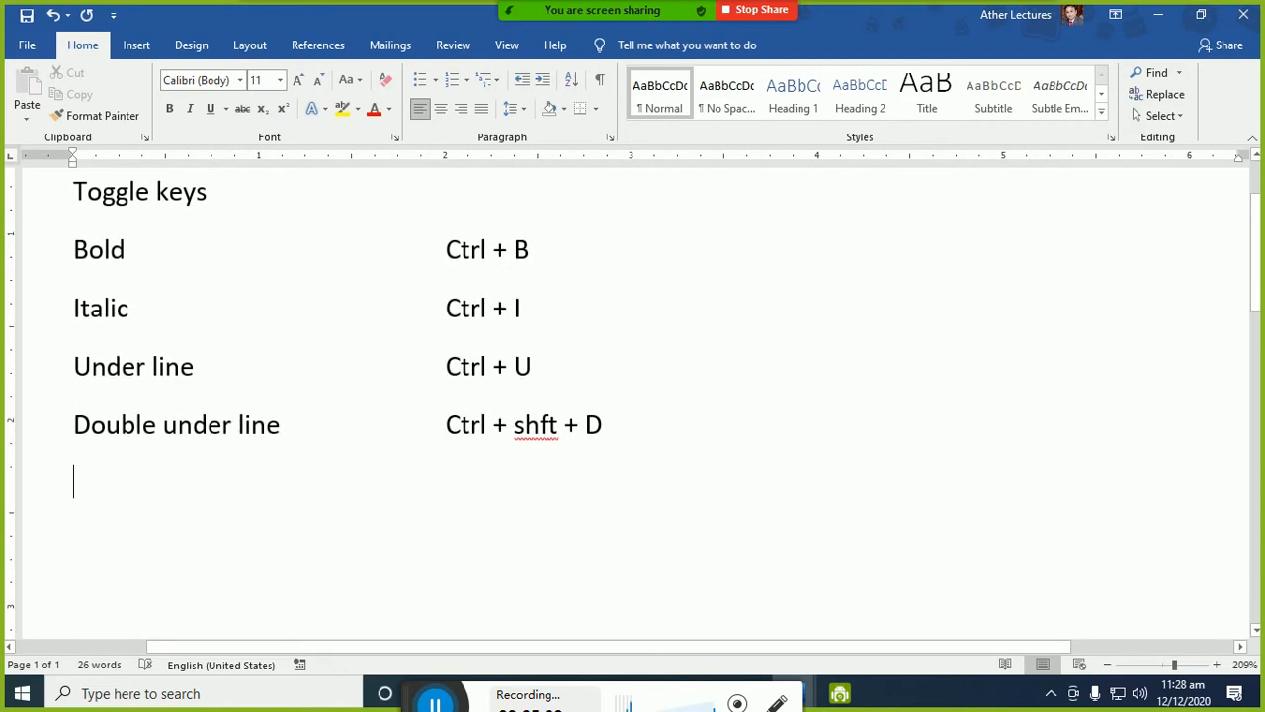
left_click(714, 582)
key("shift+Home")
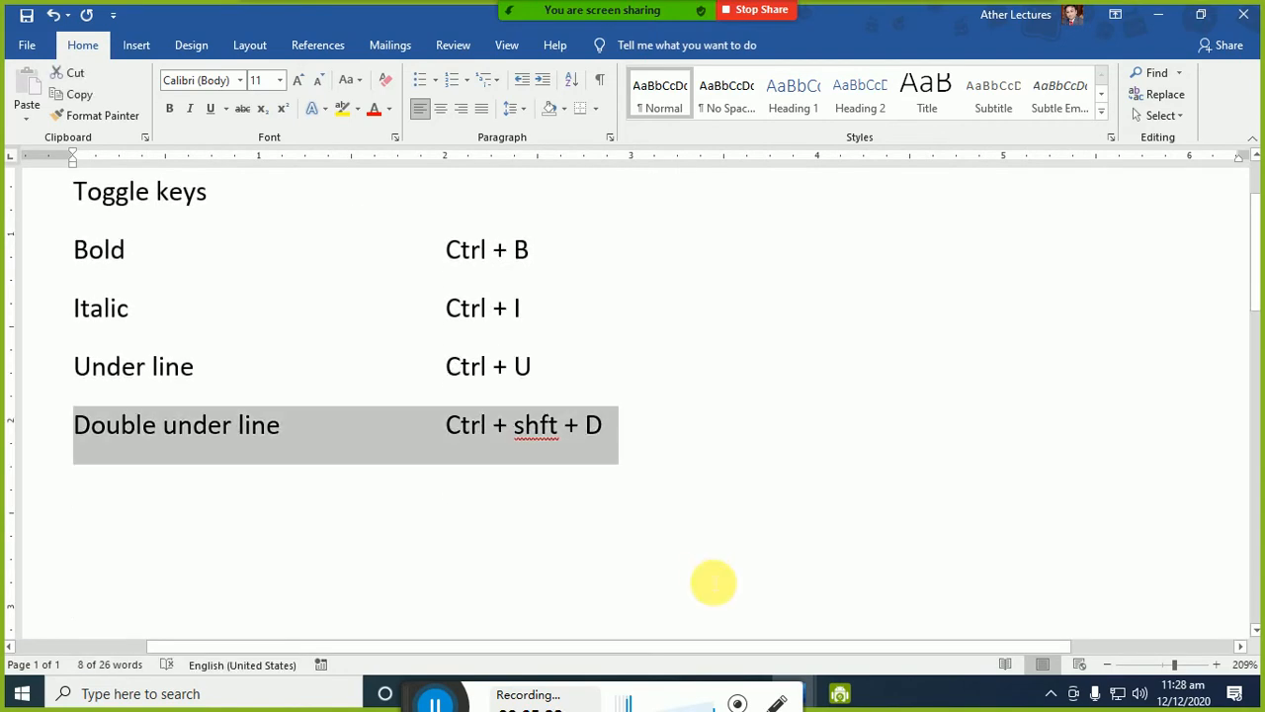
key("Down")
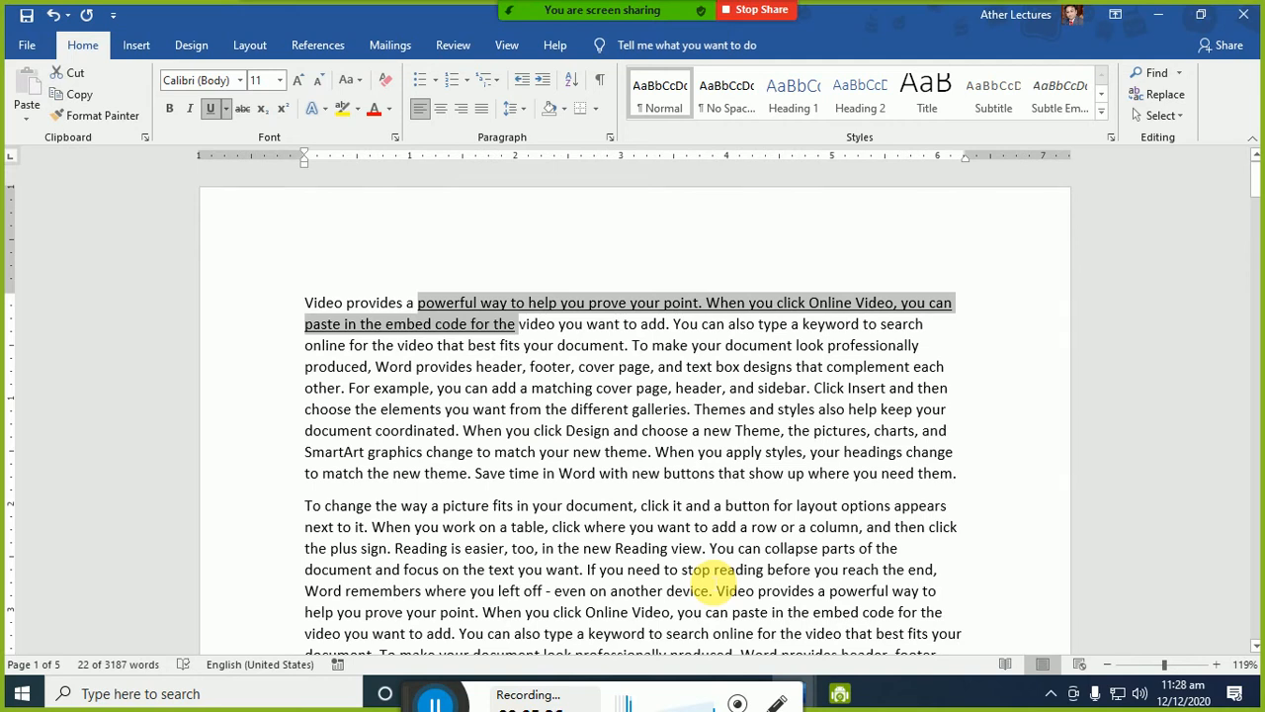
- In the sample-text document, replace the selected passage's single underline with a double underline, toggling it on and off and leaving it applied
key("ctrl+u")
key("ctrl+u")
key("ctrl+shift+d")
key("ctrl+shift+d")
key("ctrl+shift+d")
key("ctrl+shift+d")
key("ctrl+shift+d")
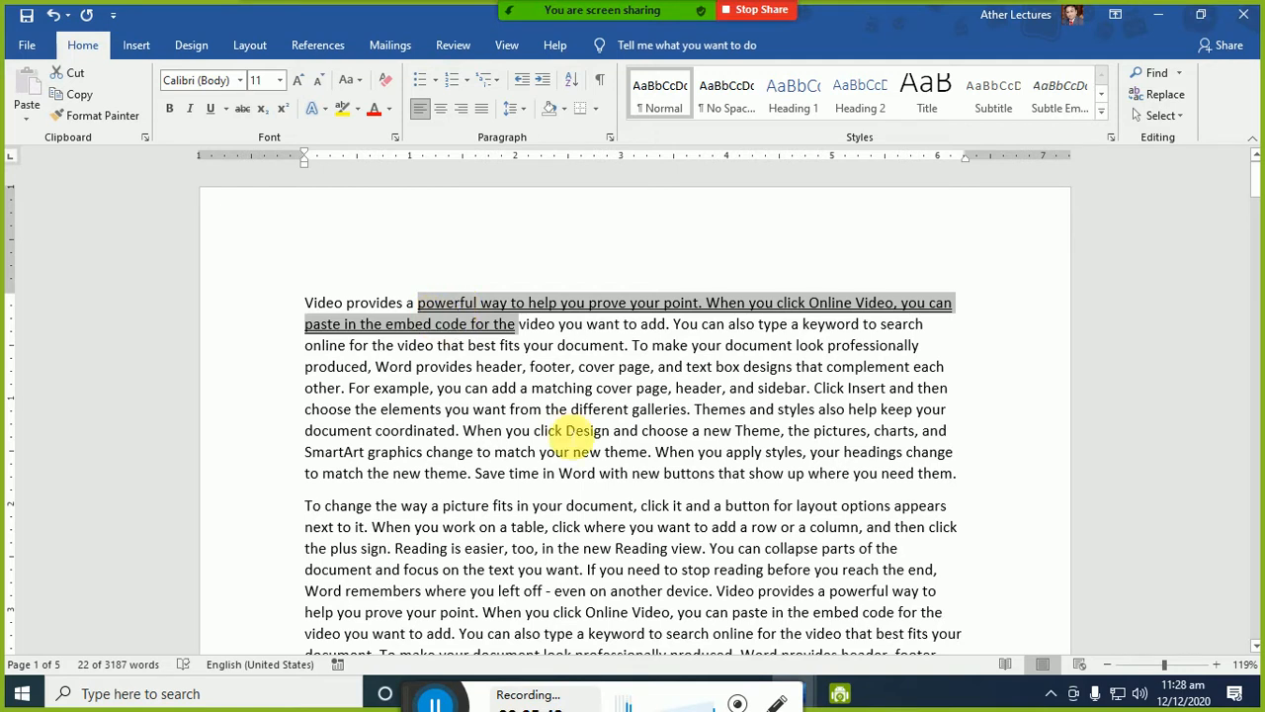
scroll(568, 439, "up", 3)
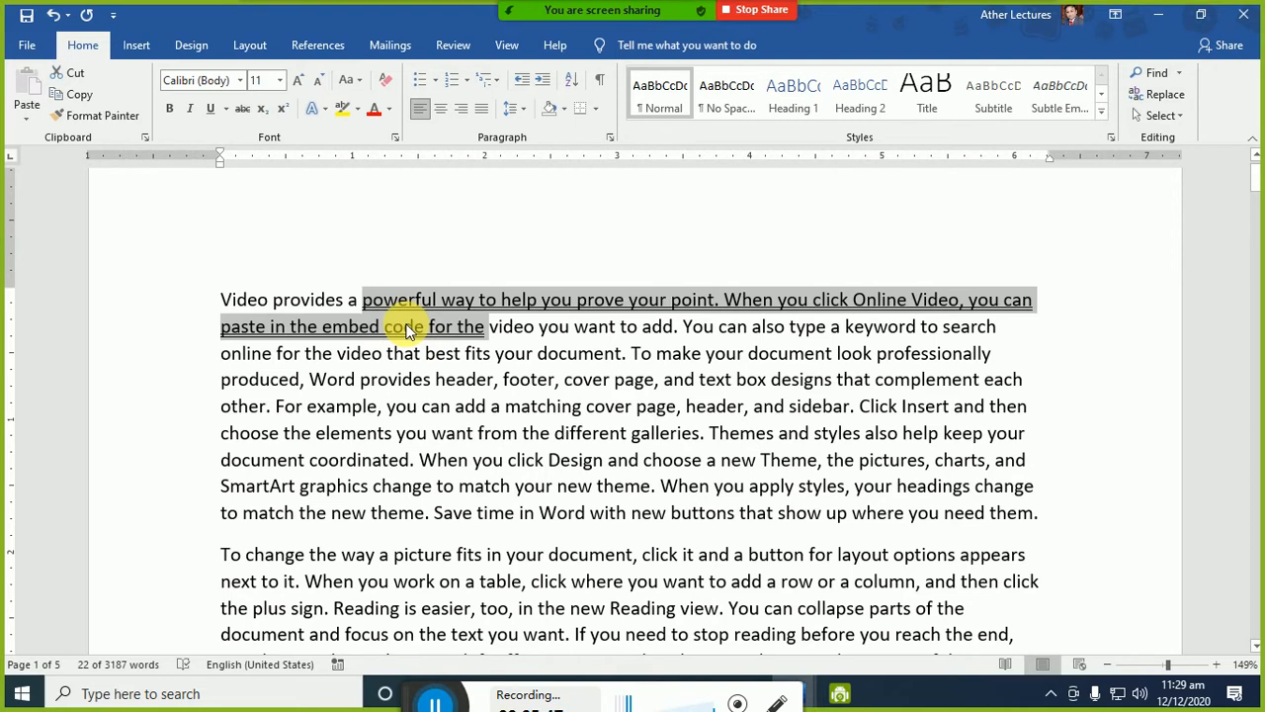
- Underline only the words of the selected passage and add the entry "Under line words only" with "ctrl + shft + w" to the notes document
key("ctrl+shift+w")
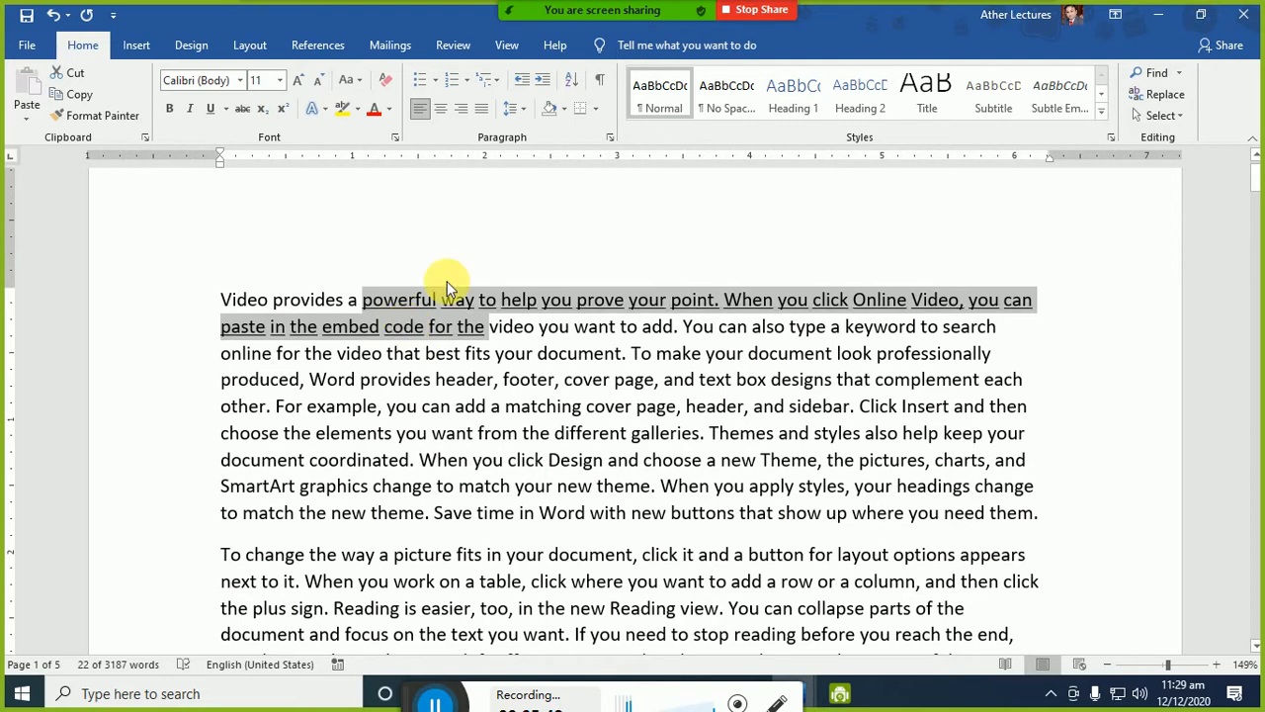
key("alt+Tab")
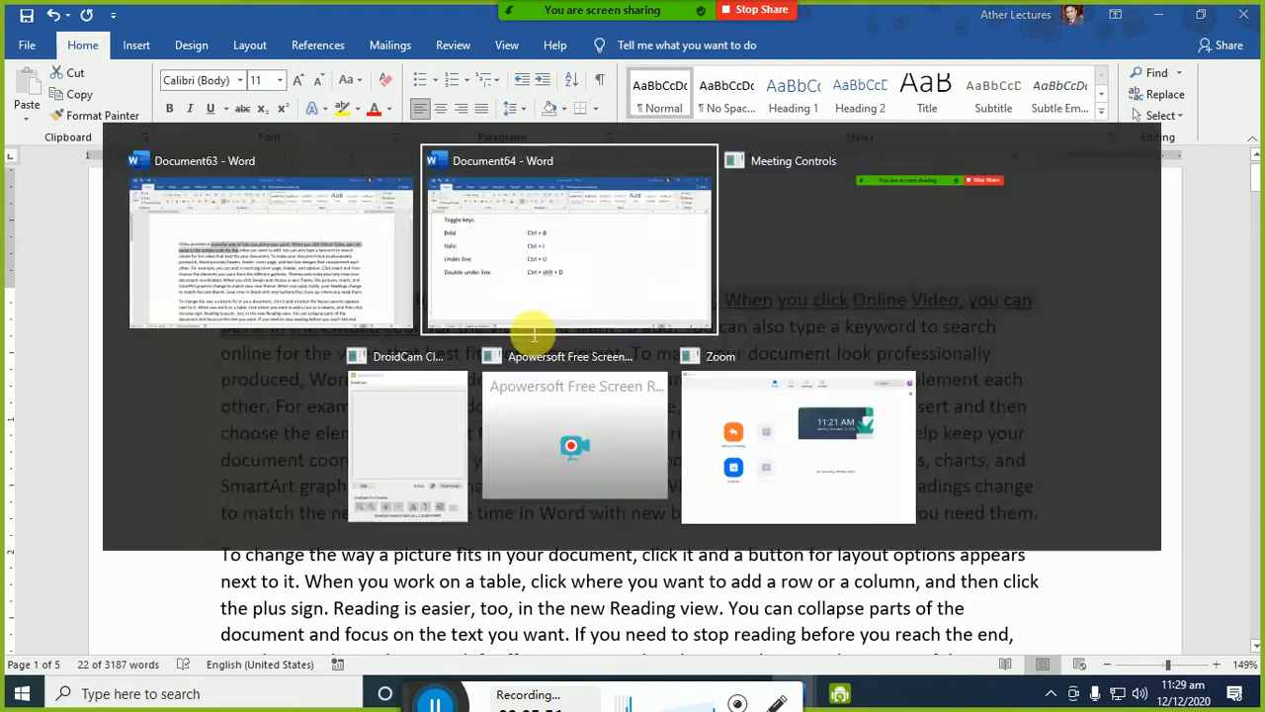
type("u")
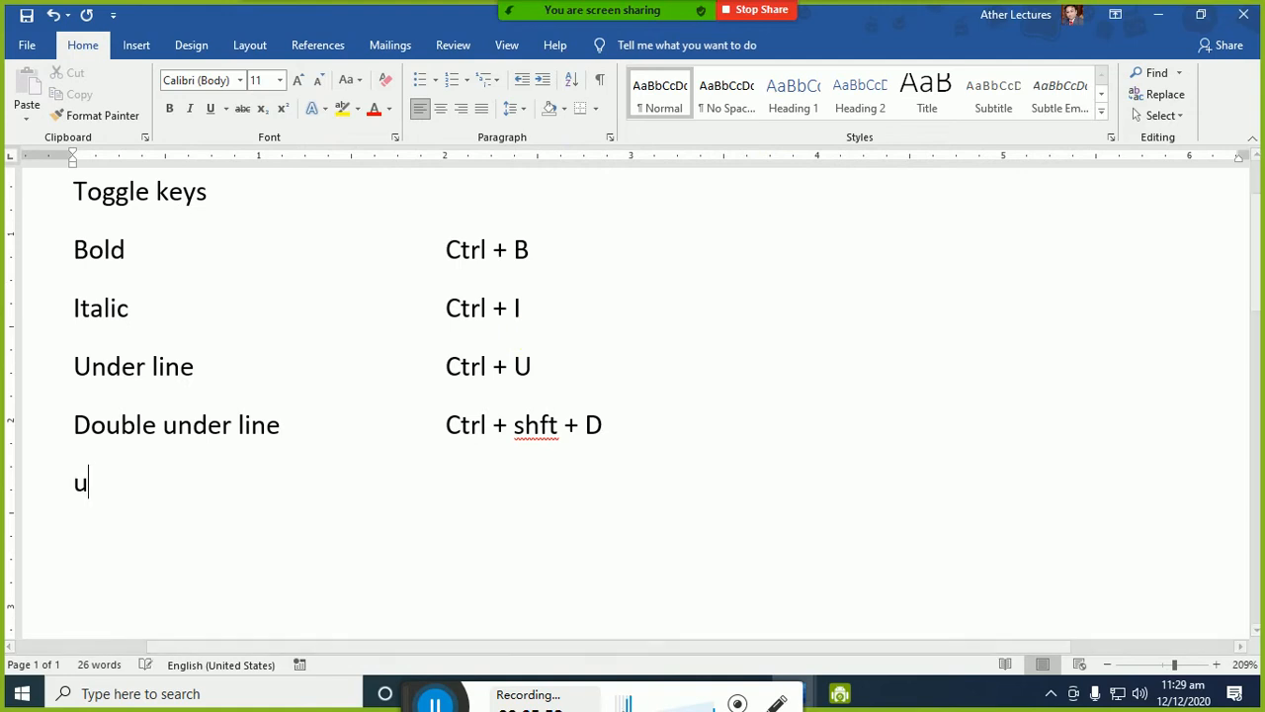
type("nder line words only")
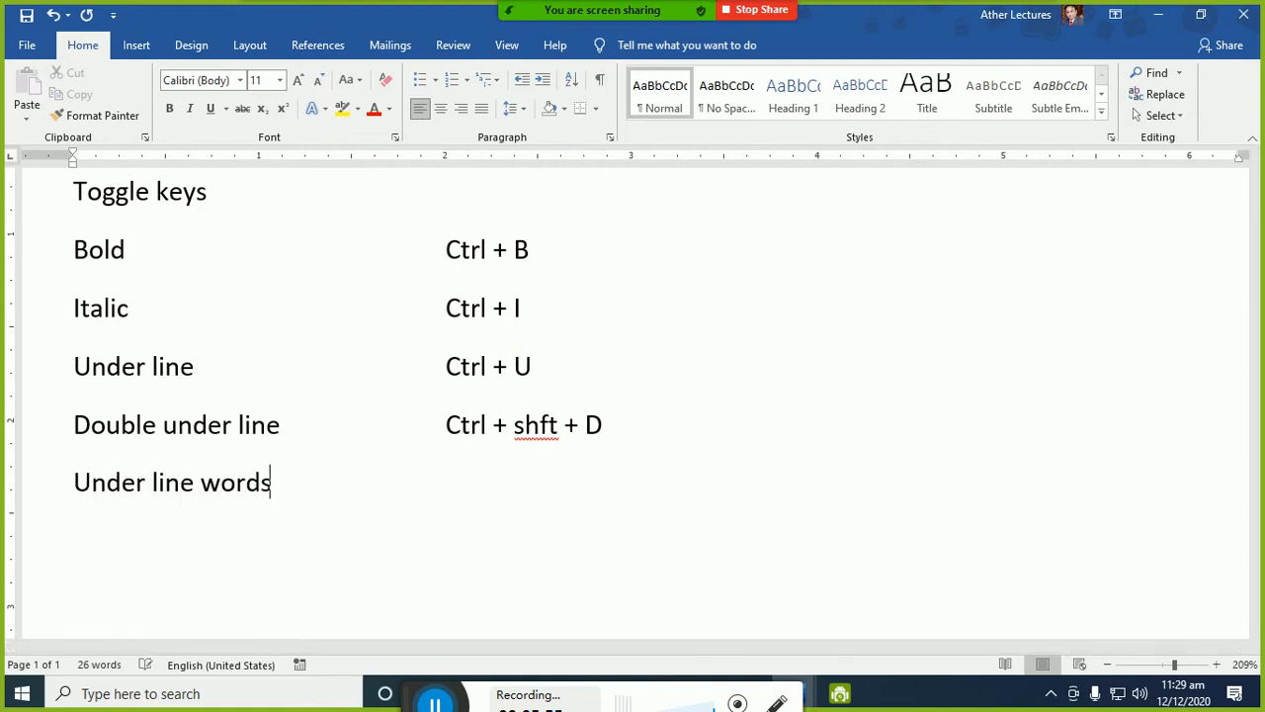
key("Tab")
key("Tab")
type("ctrl + shft + ")
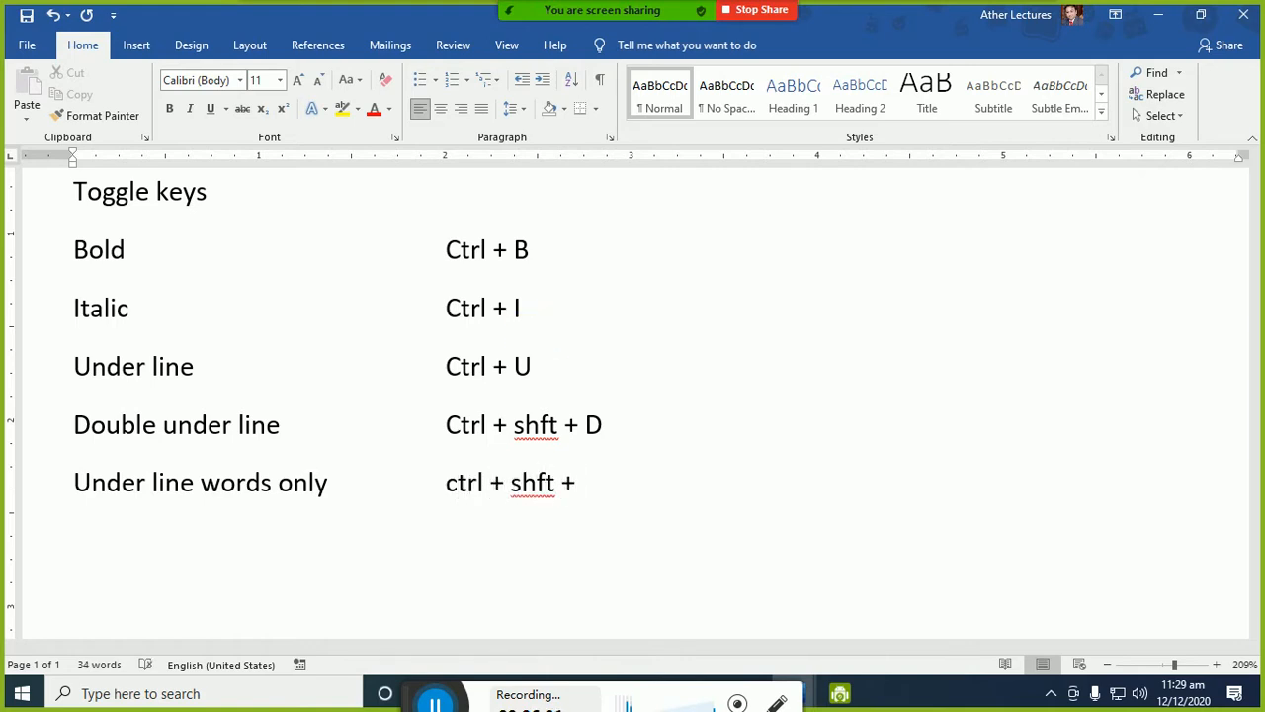
type("w")
key("Return")
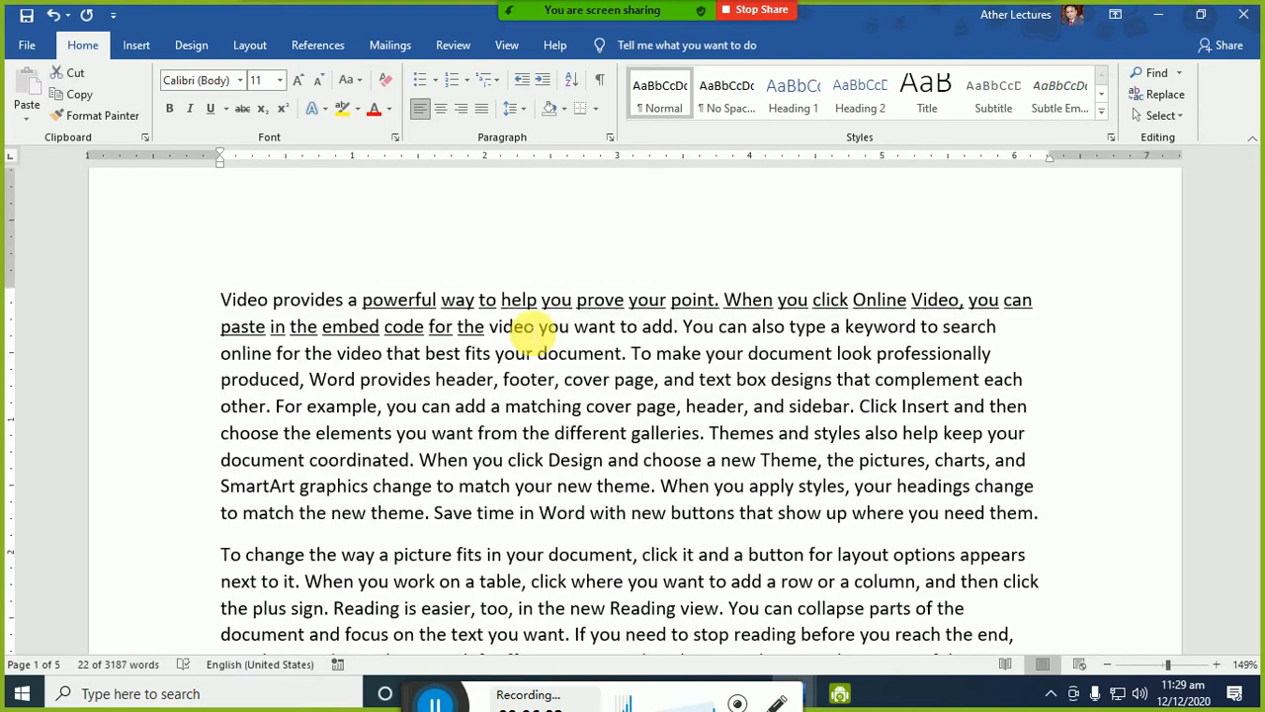
- Review the underline styles in the Font dialog, close it without changes, and look over the quick underline styles and underline colors
left_click(514, 329, "shift")
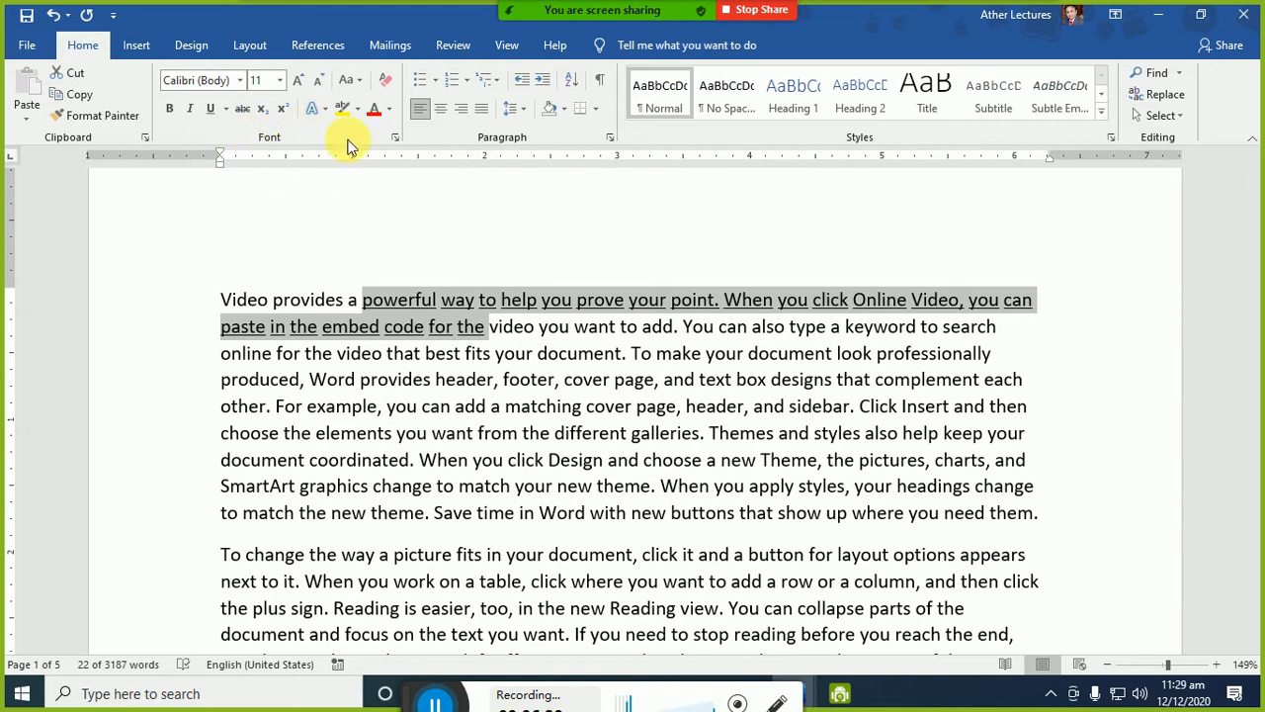
left_click(394, 138)
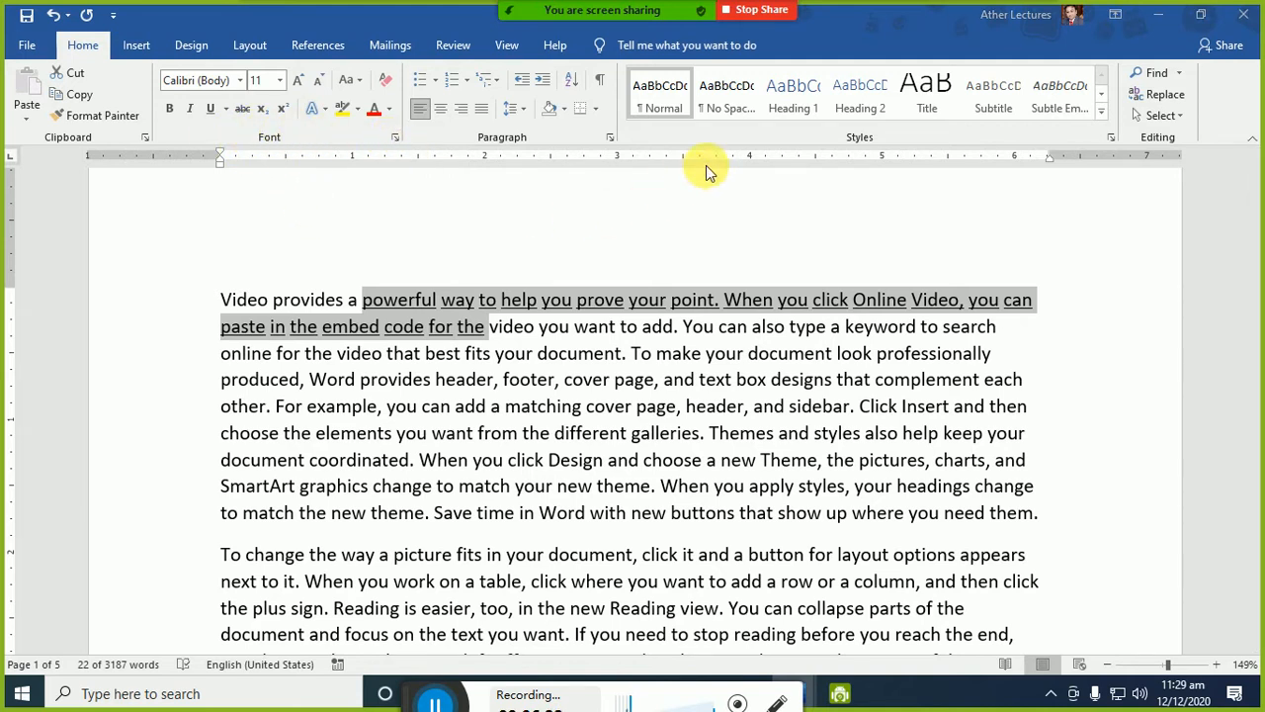
left_click_drag(692, 113, 944, 103)
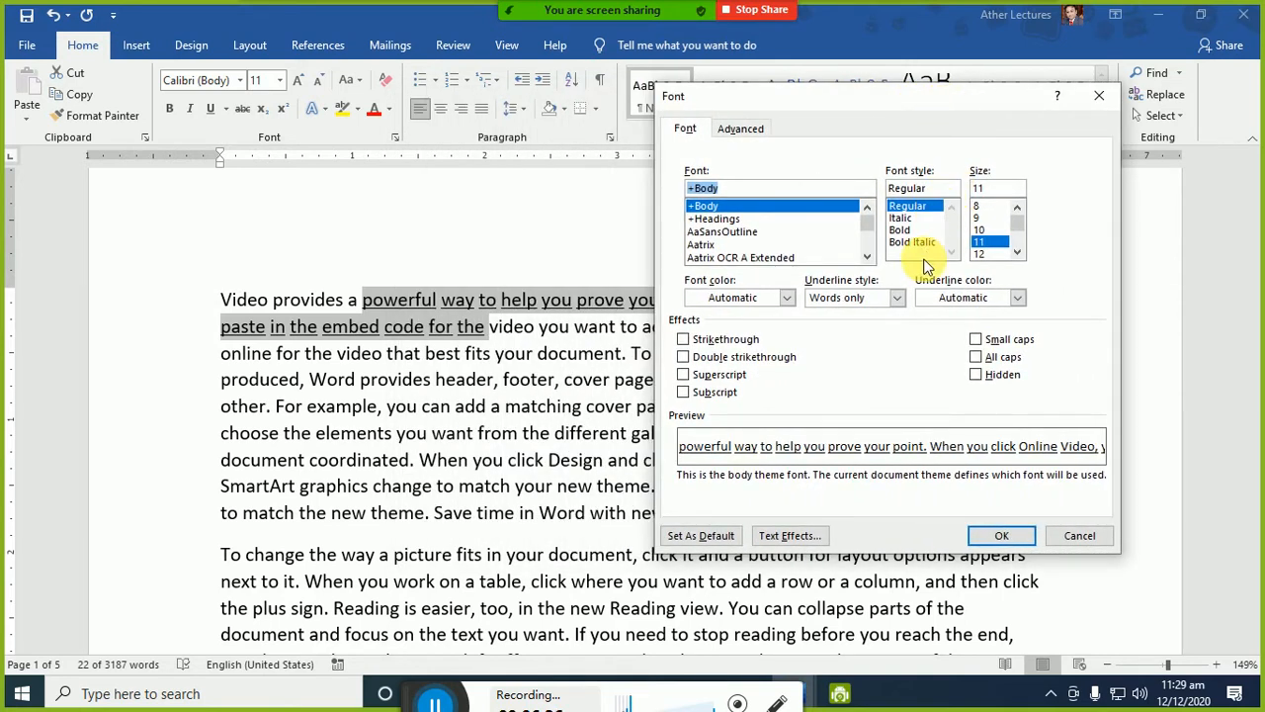
left_click(811, 302)
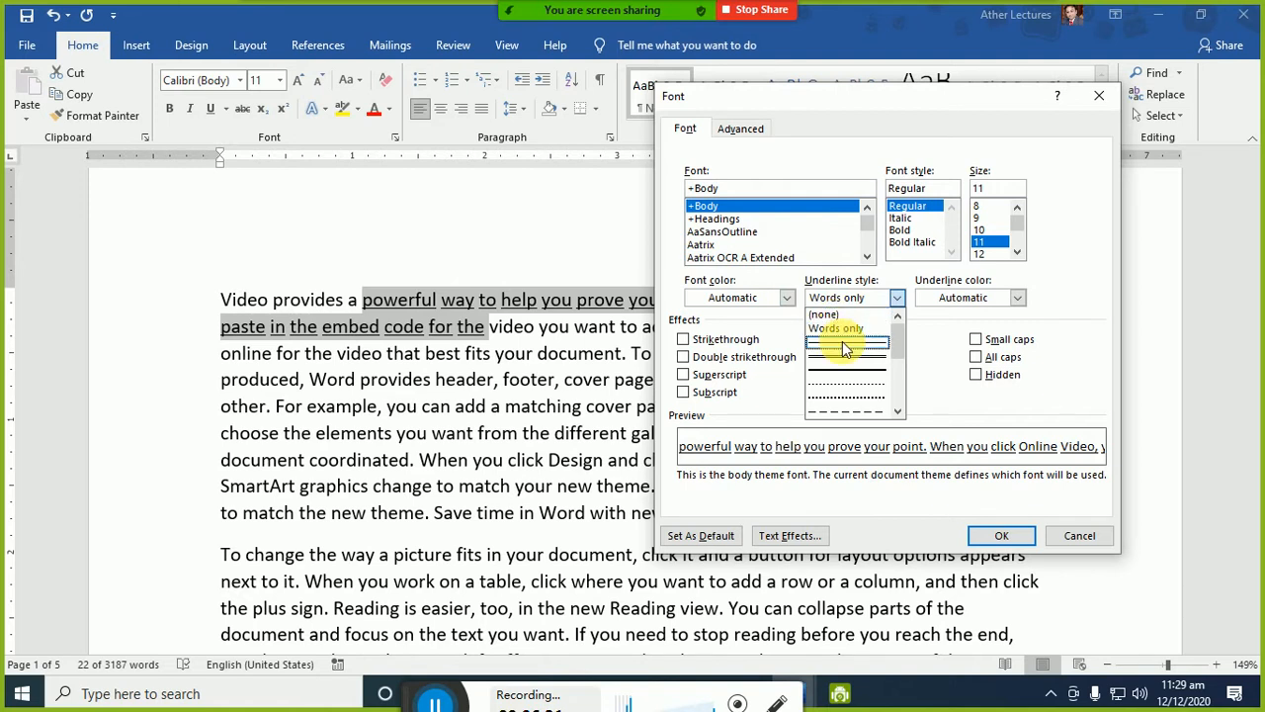
left_click(1079, 534)
left_click(1079, 535)
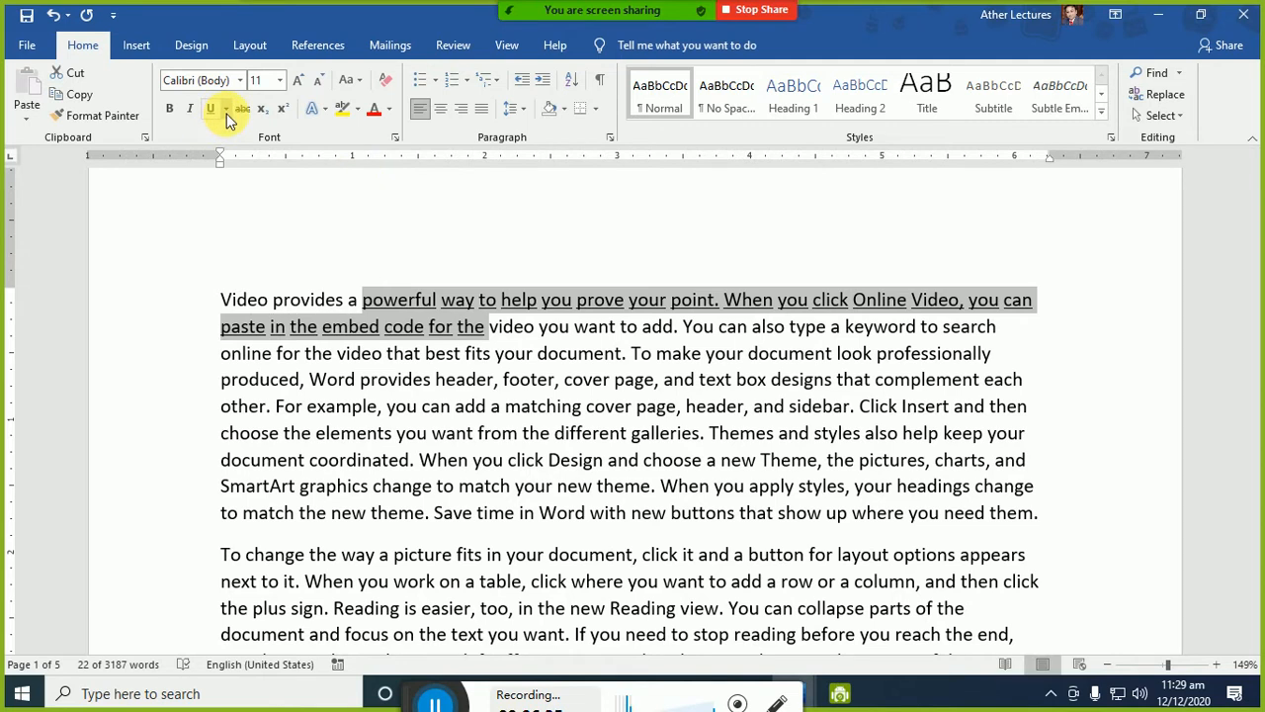
left_click(227, 112)
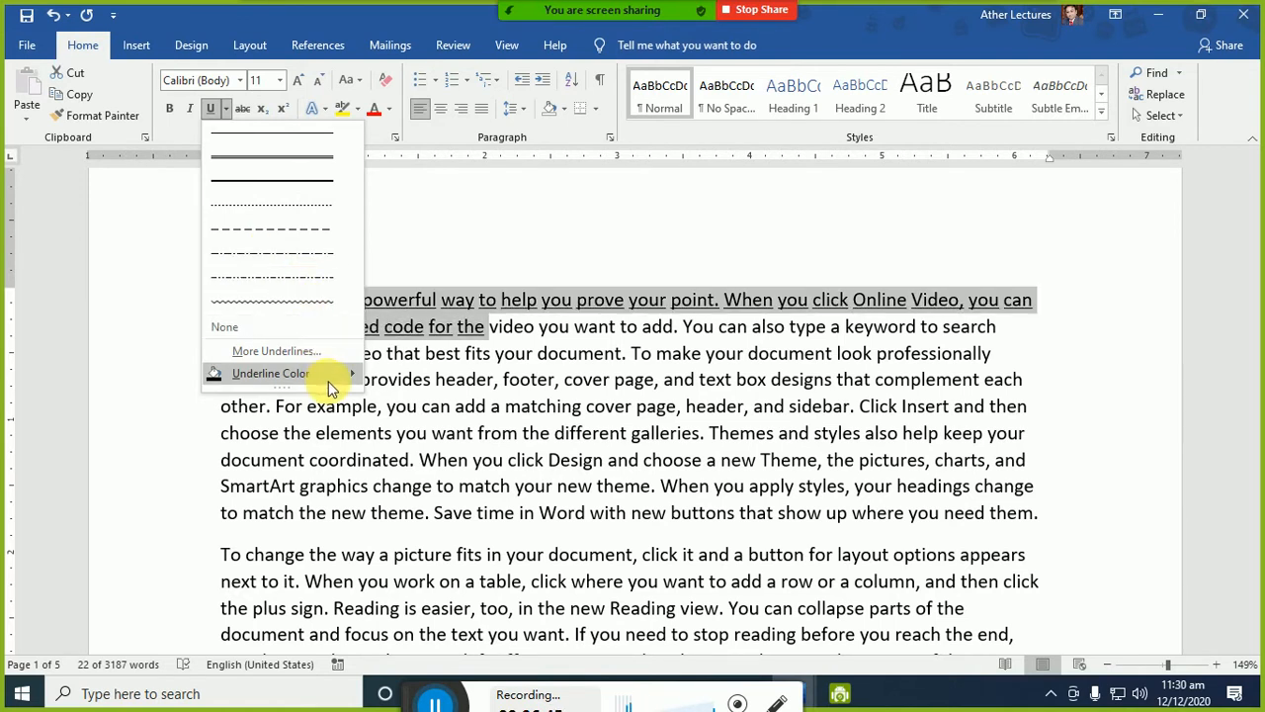
mouse_move(333, 374)
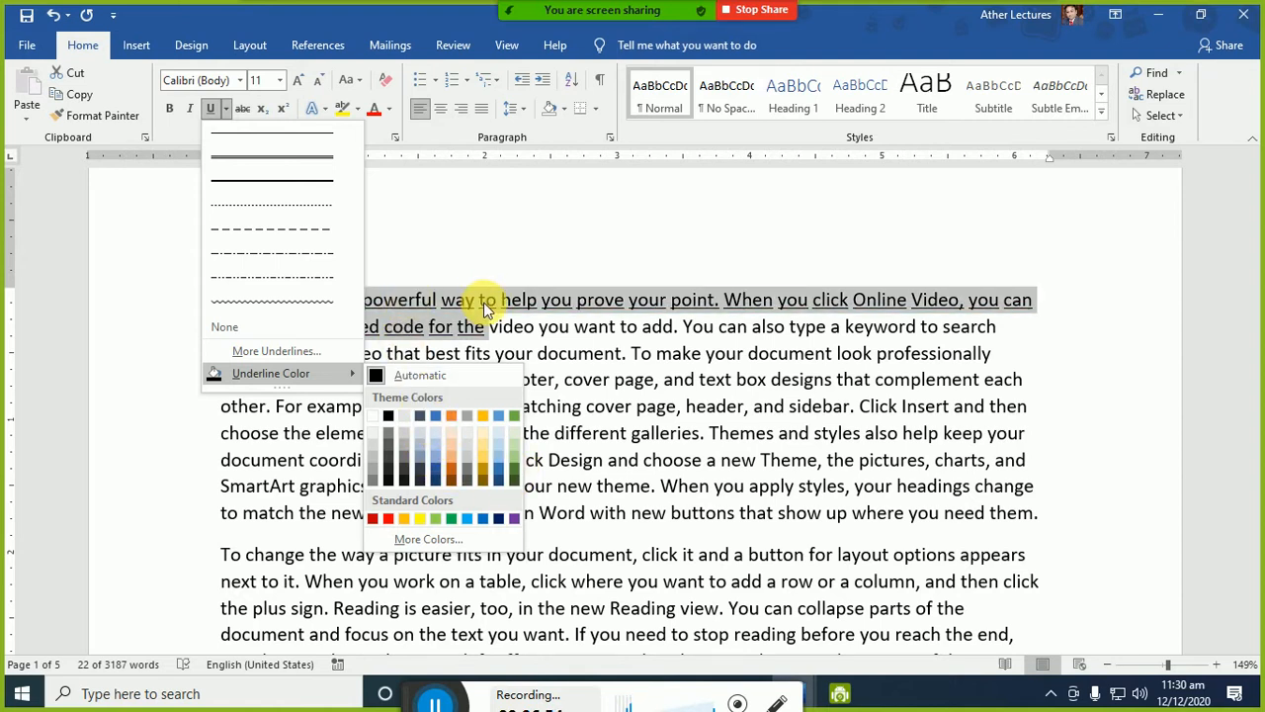
- Toggle the selected passage's underline on and off several times, leaving the underline removed
left_click(208, 111)
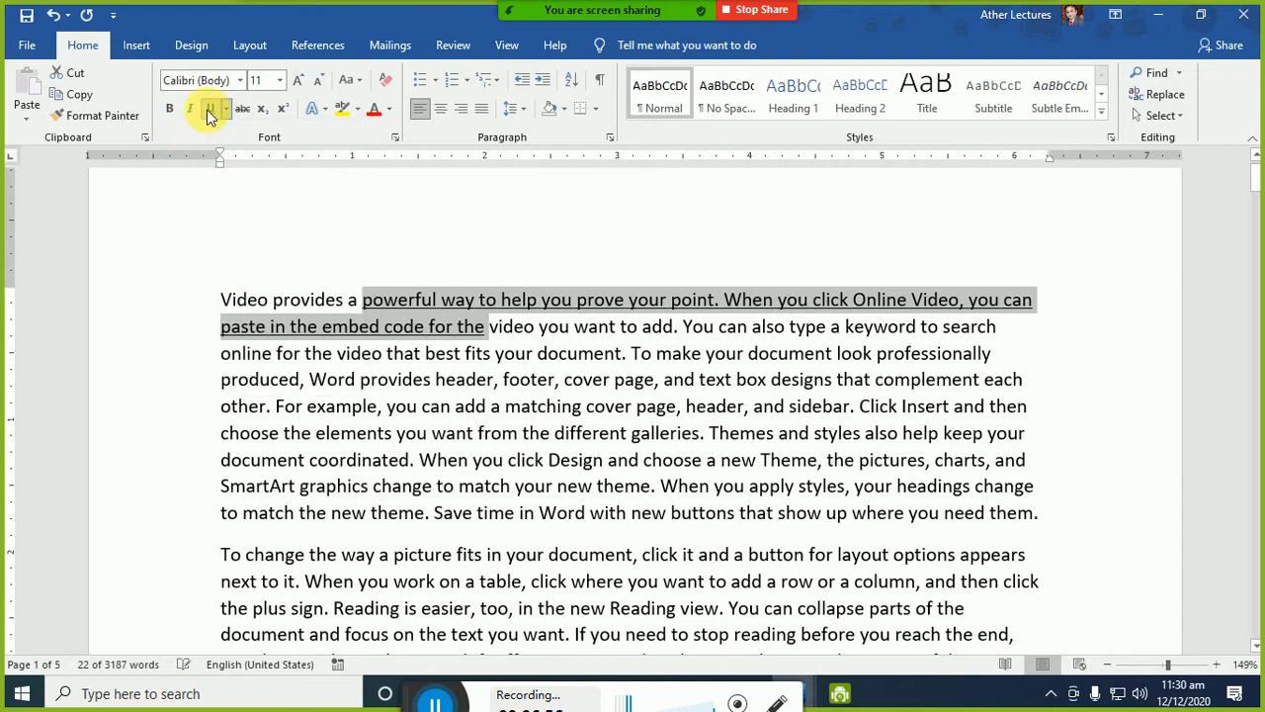
left_click(208, 111)
left_click(208, 110)
left_click(208, 111)
left_click(208, 110)
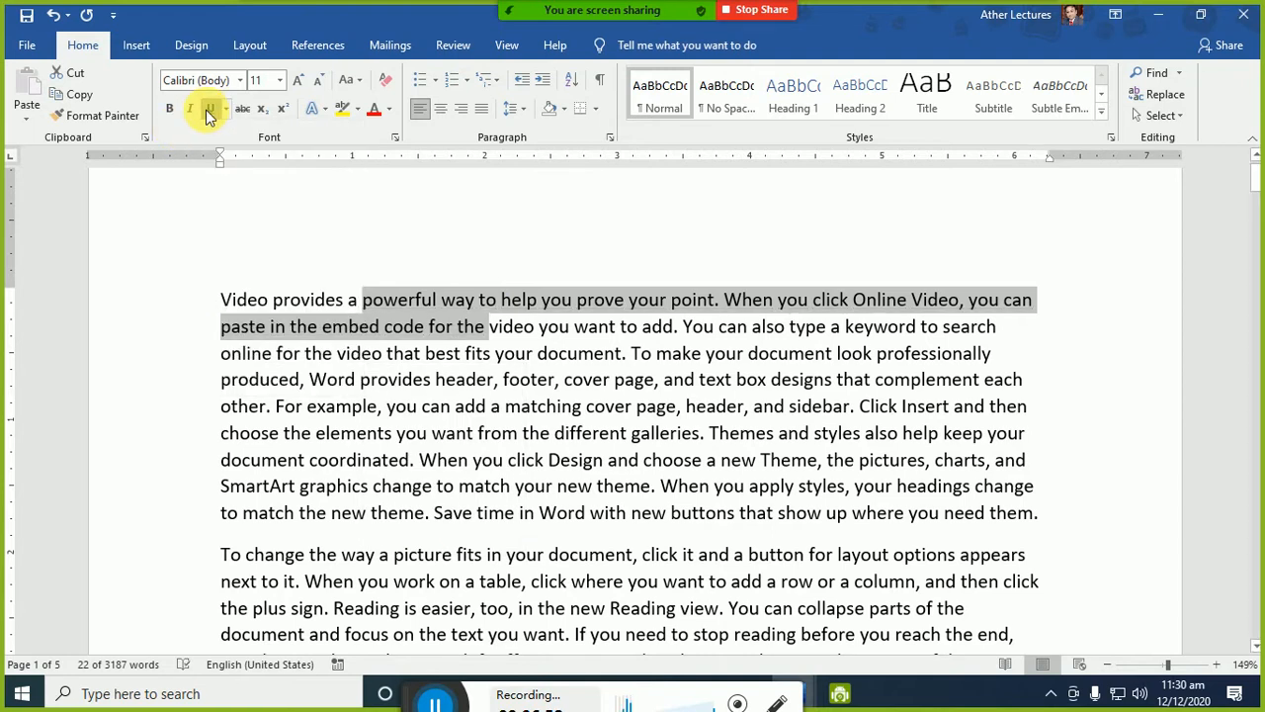
left_click(208, 111)
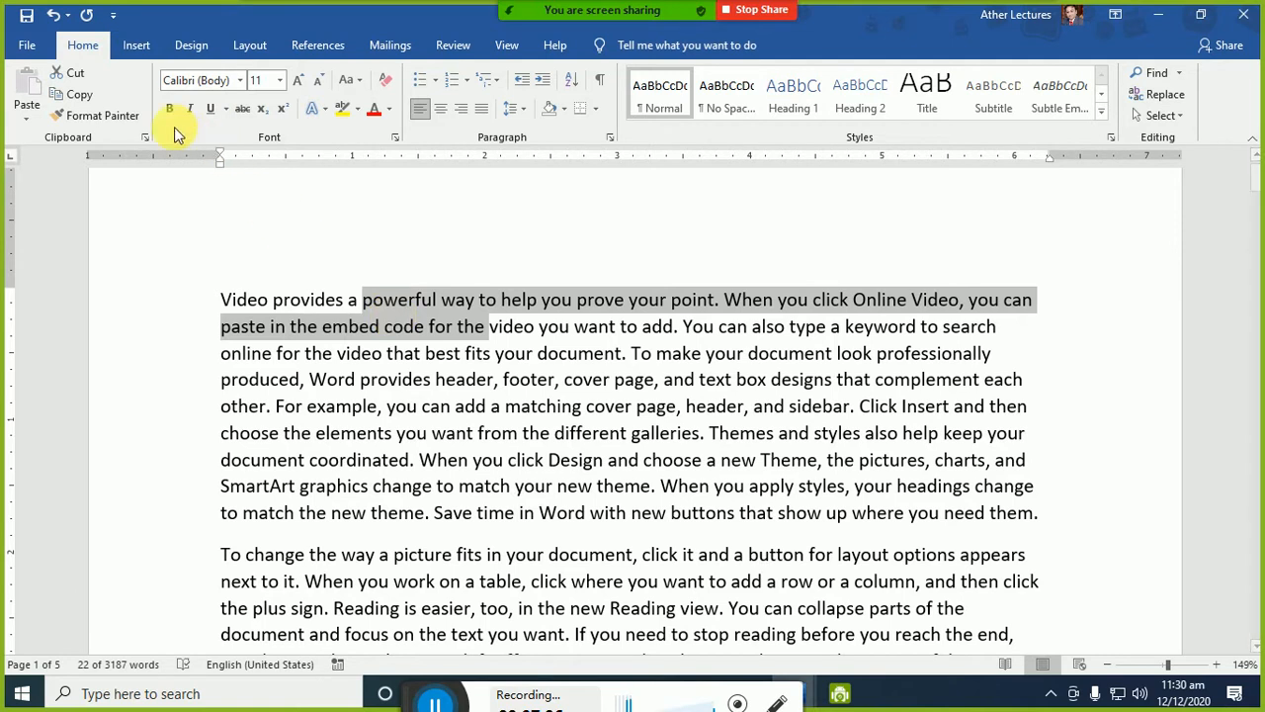
- Apply bold, italic and single underline to the selected passage in the sample text
left_click(169, 111)
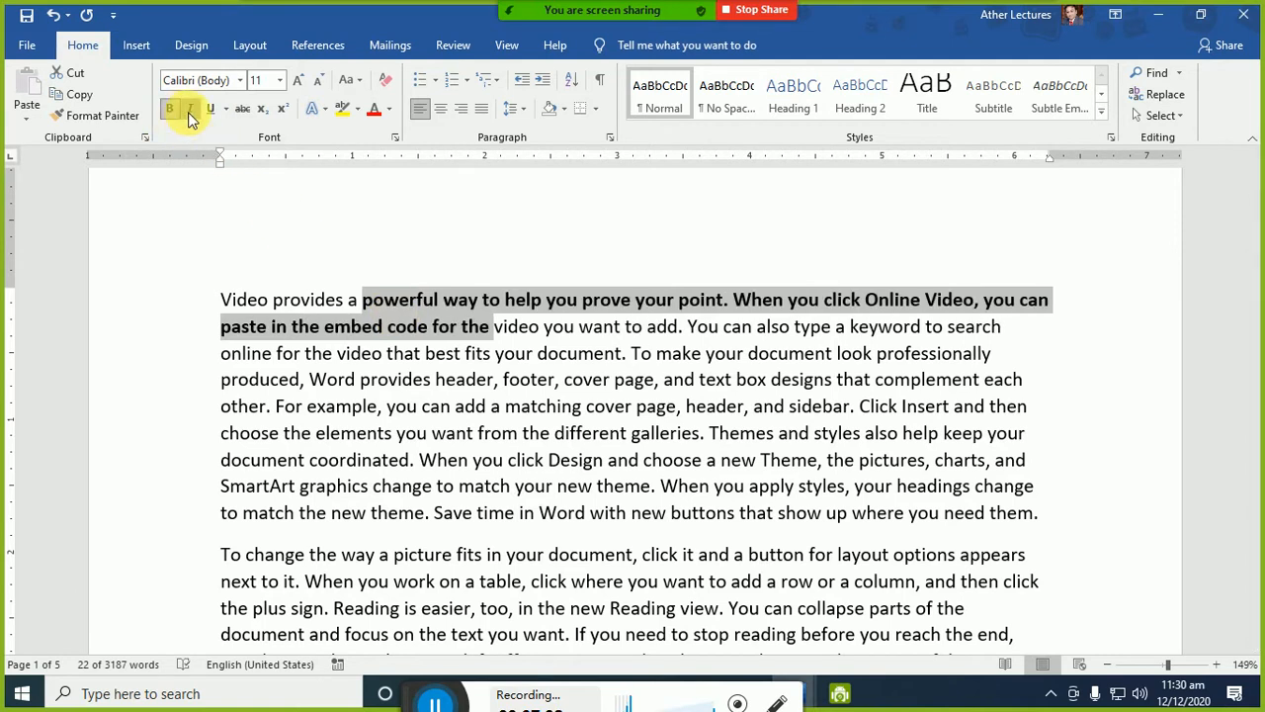
left_click(189, 111)
left_click(213, 112)
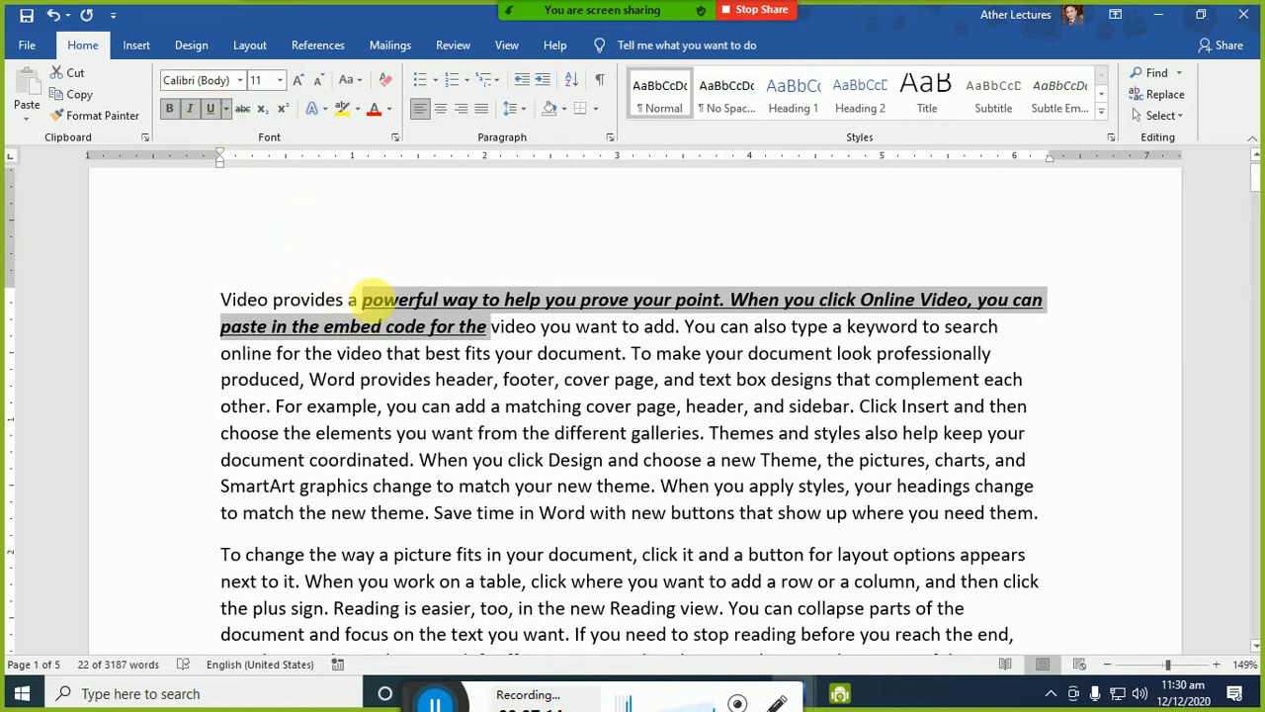
scroll(432, 321, "up", 8, "ctrl")
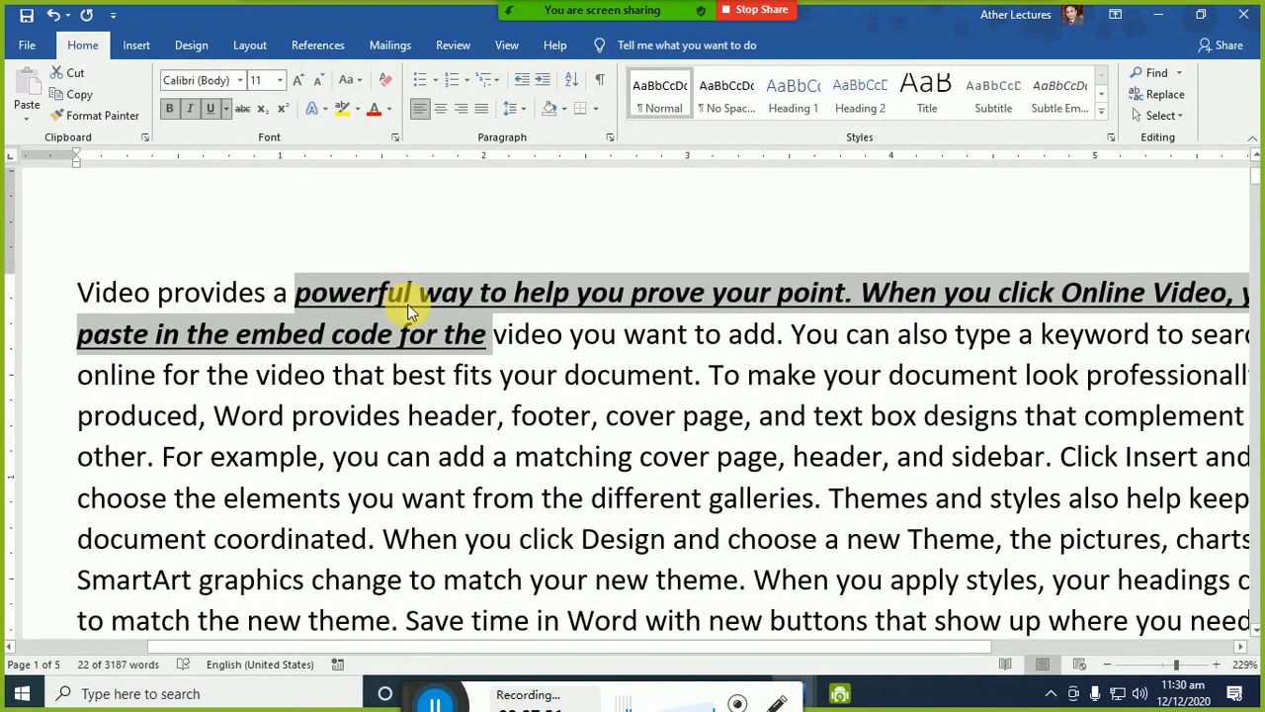
- In the notes document, add a line listing "Text", "font" and "contant" in separate columns, and start a new line
key("alt+Tab")
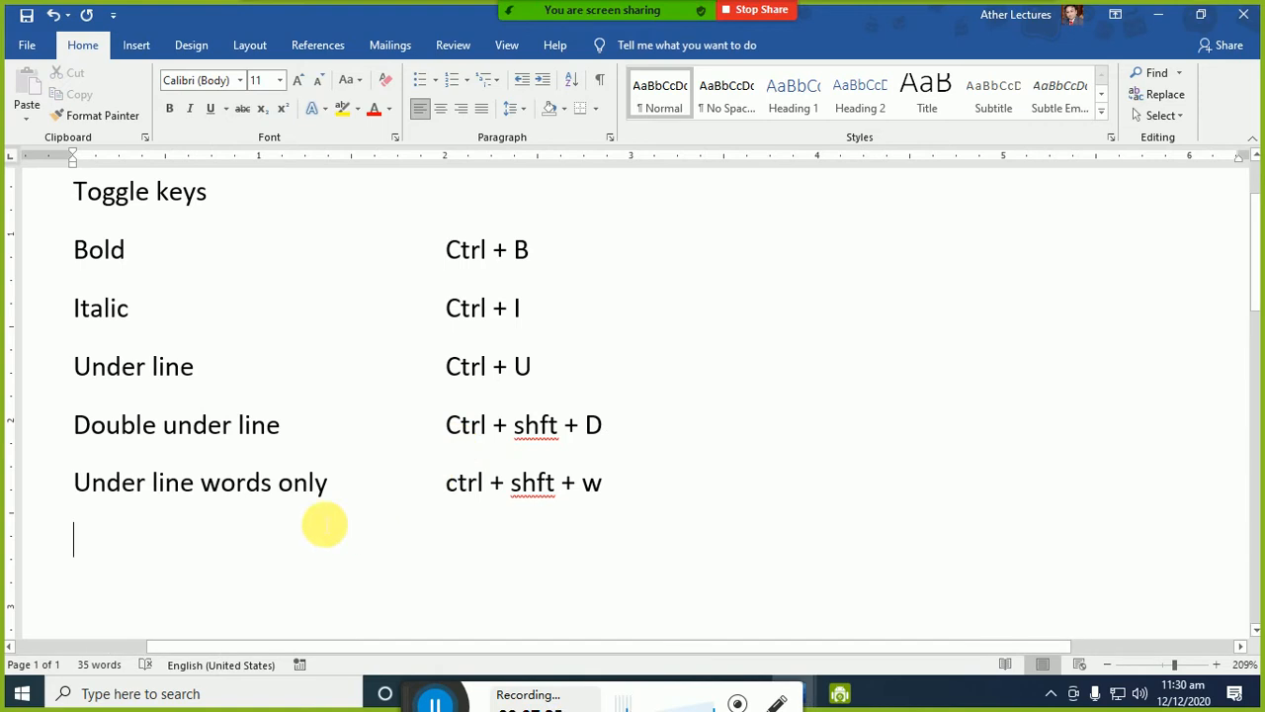
type("text")
key("Tab")
key("Tab")
key("Tab")
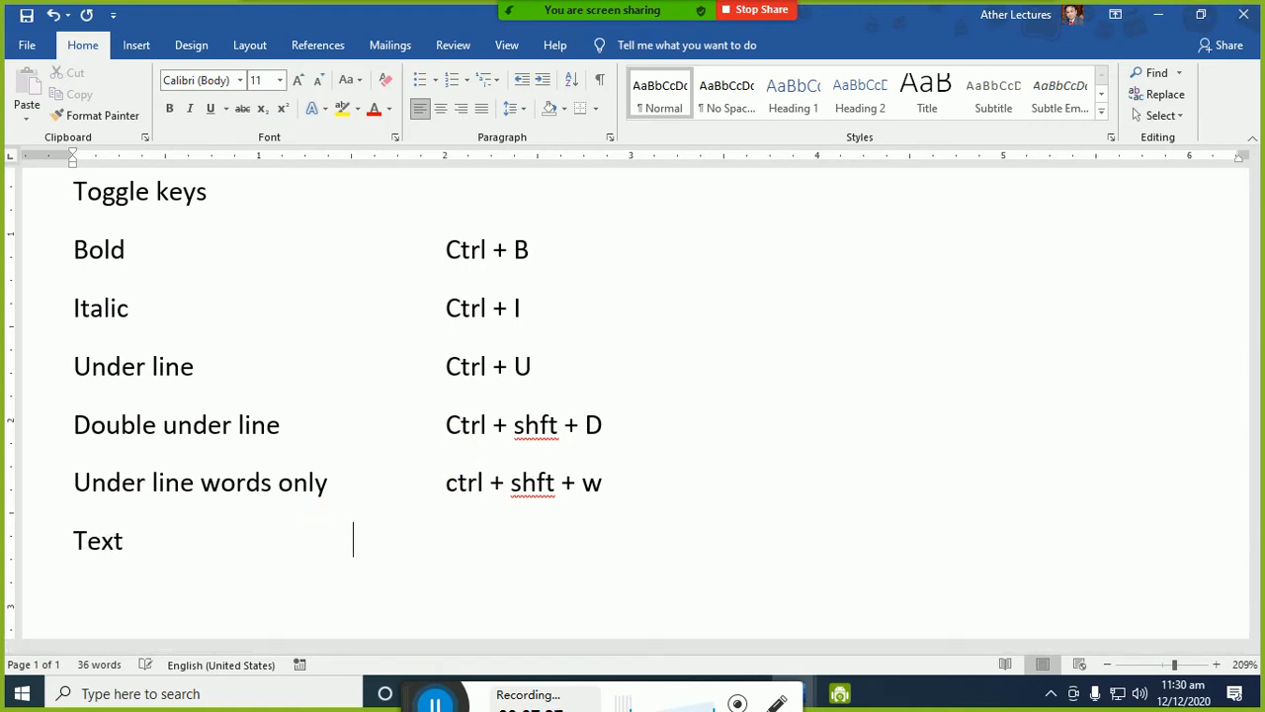
type("font")
key("Return")
key("BackSpace")
key("Tab")
key("Tab")
type("contant")
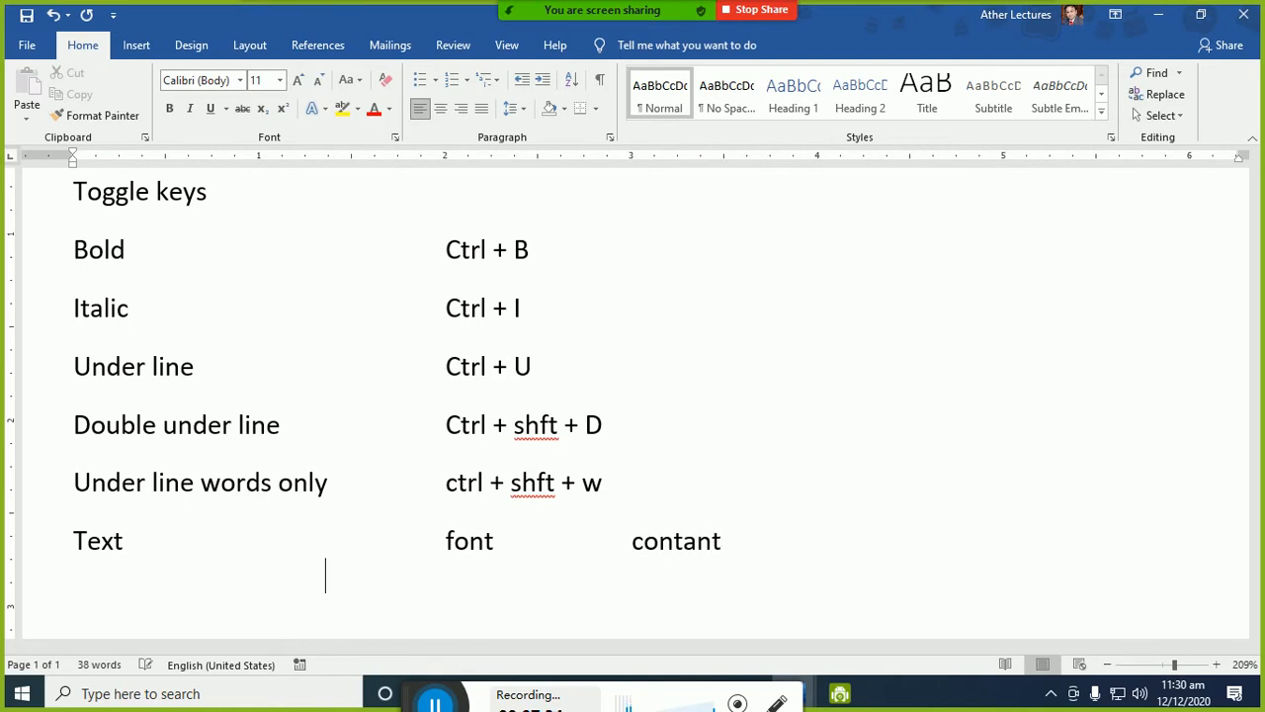
key("Return")
- Correct the misspelled "contant" to the suggested "content", briefly highlight that word, and return to the line below
key("Up")
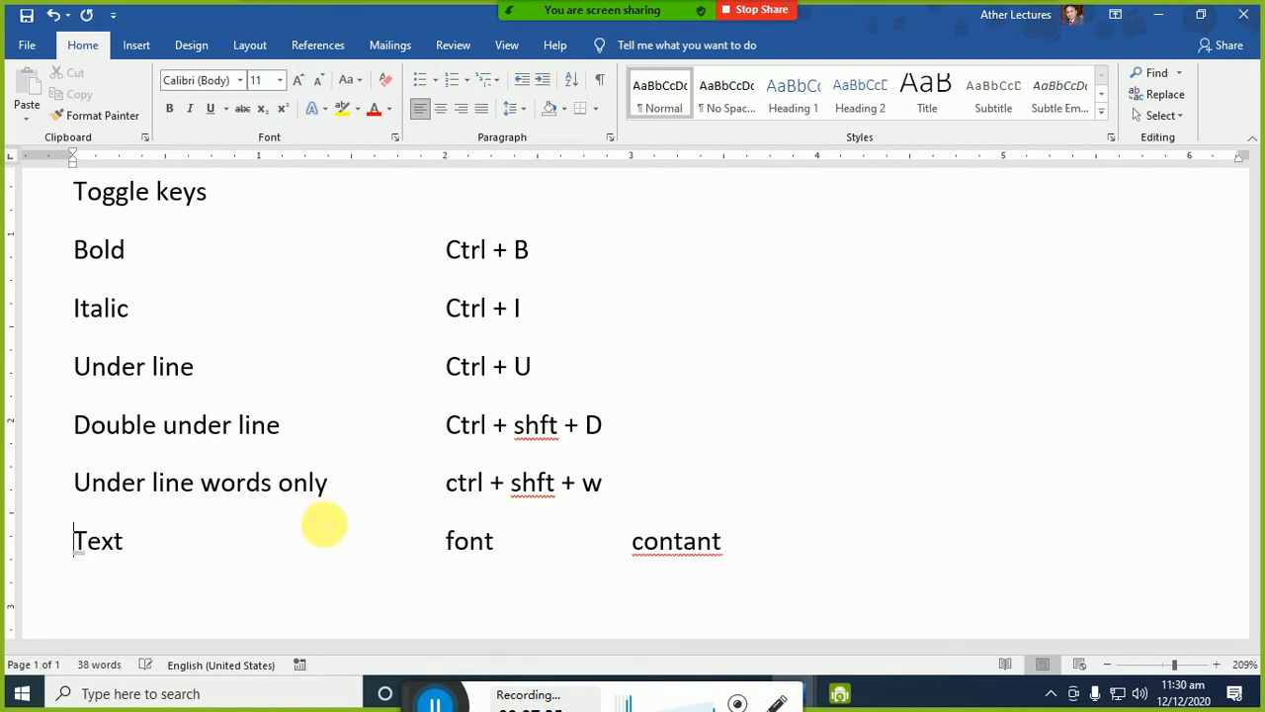
key("ctrl+shift+Right")
key("Right")
key("Right")
key("Right")
key("Right")
key("Right")
key("Right")
key("Right")
key("Right")
key("Right")
key("Right")
key("Right")
key("Right")
key("Right")
key("Right")
key("Right")
key("Right")
key("Menu")
key("Down")
key("Return")
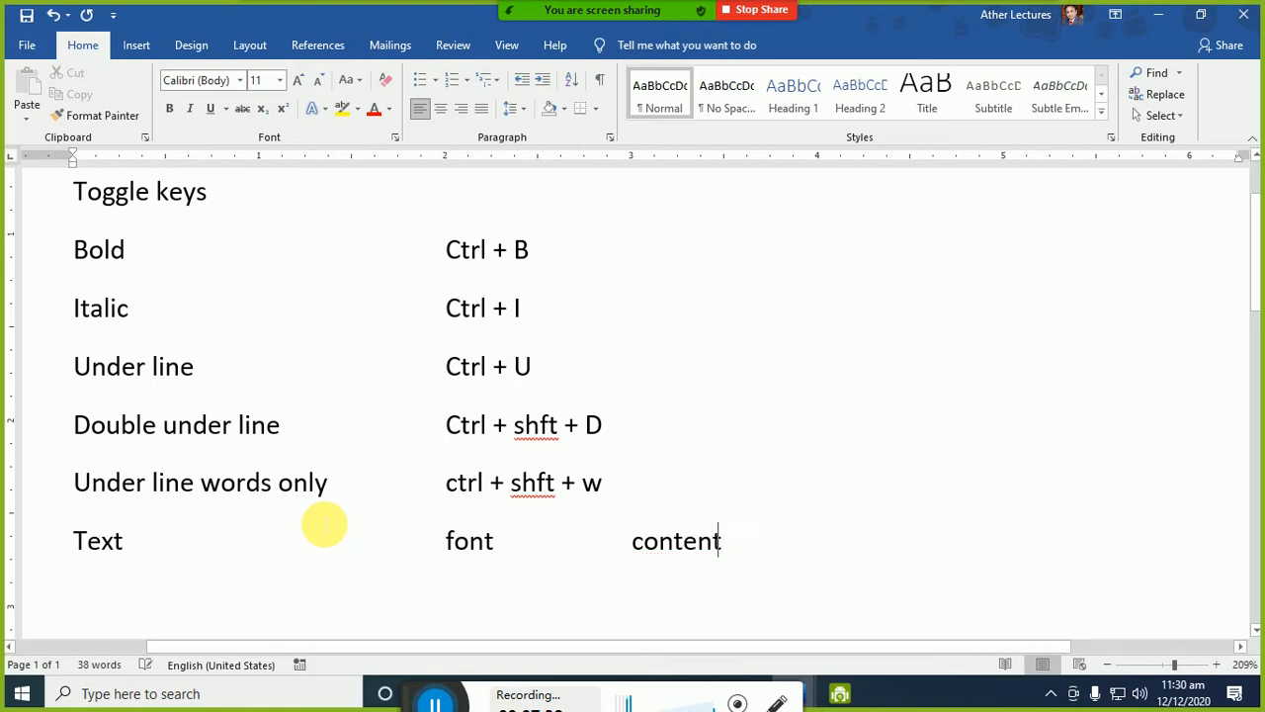
key("ctrl+shift+Left")
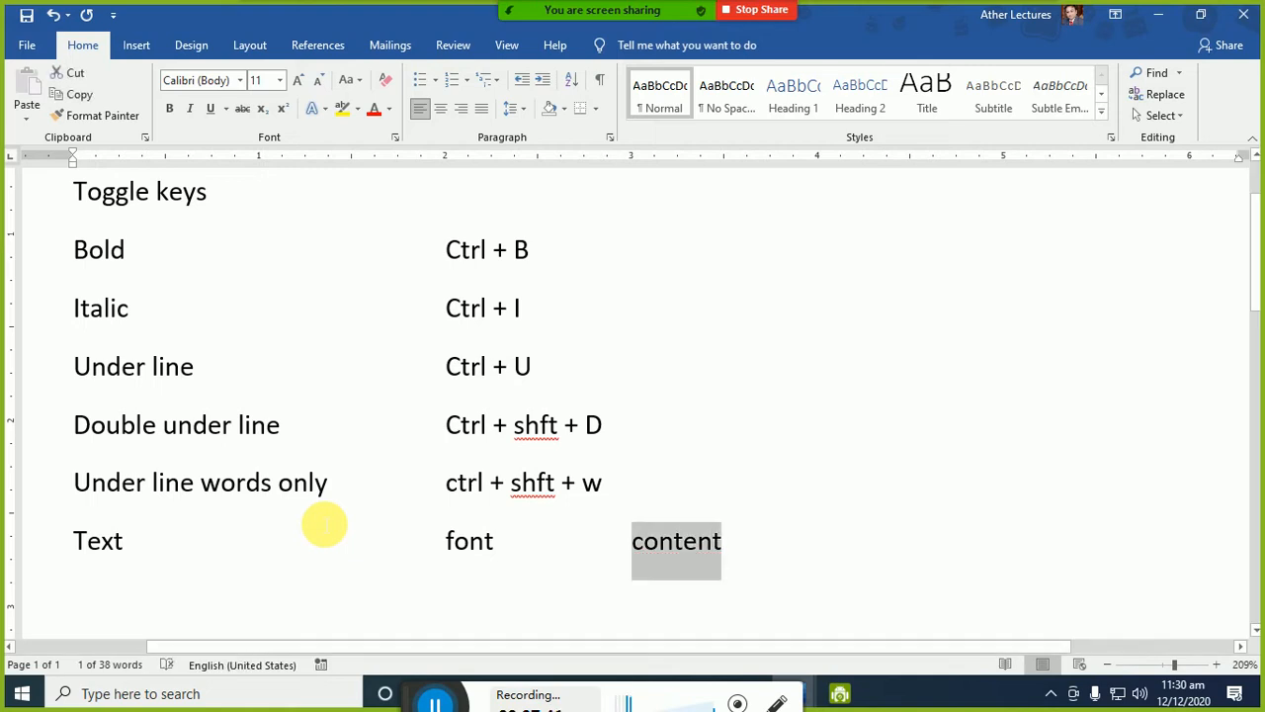
key("Down")
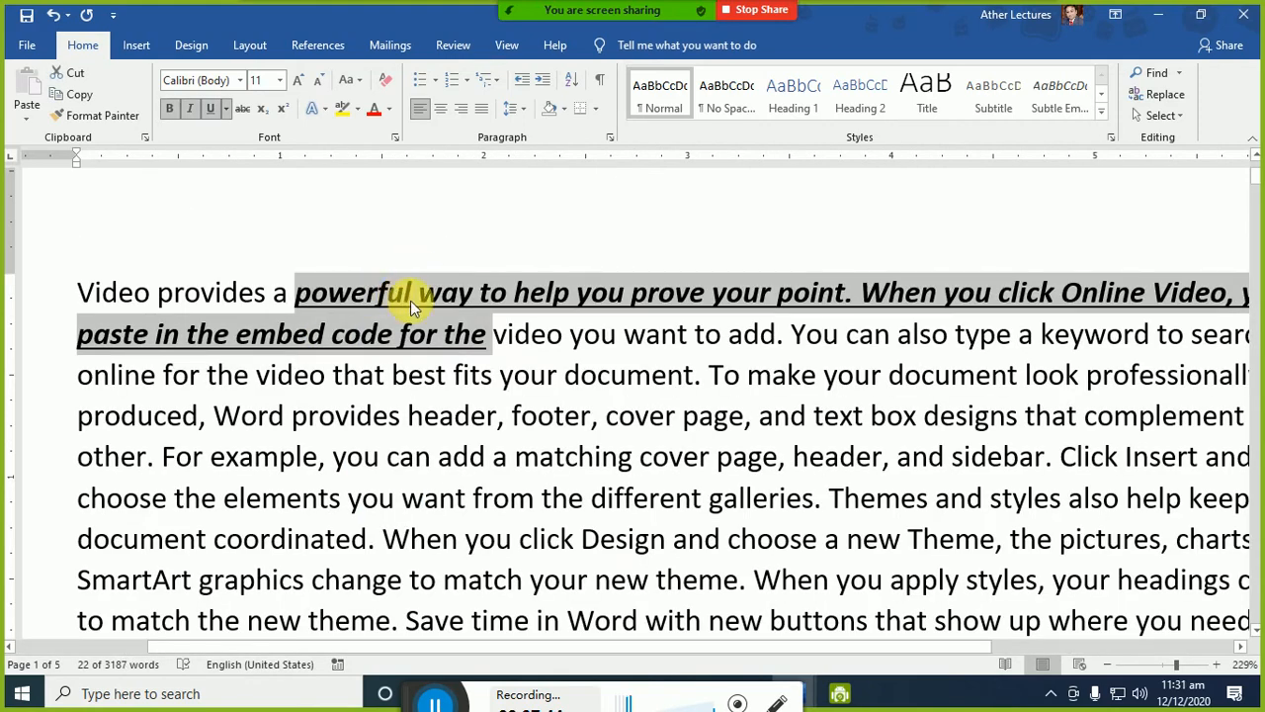
- Point out the word "powerful" in the sample text, and add the line "Font" with an empty line below it in the notes document
left_click_drag(296, 292, 413, 292)
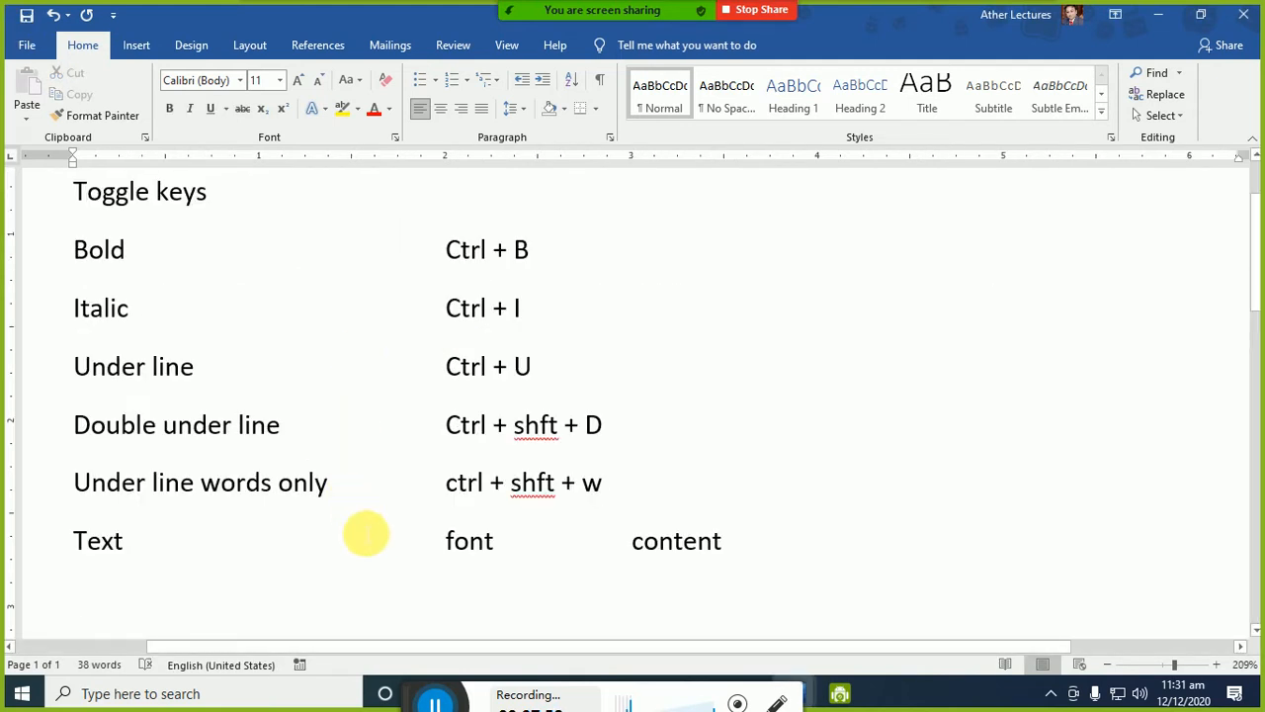
type("font")
key("Return")
key("Return")
key("Return")
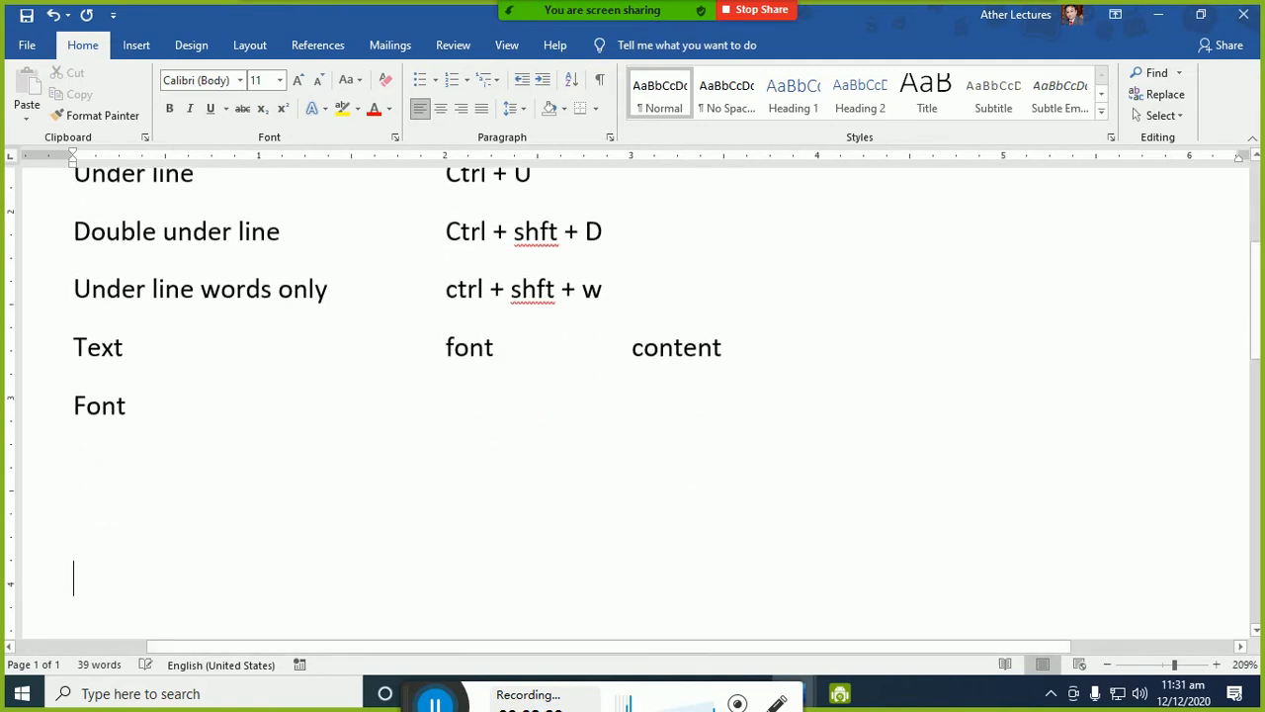
key("BackSpace")
key("BackSpace")
- Select the word "powerful" in the sample text, and add "face" in a separate column beside "Font" in the notes document
key("alt+Tab")
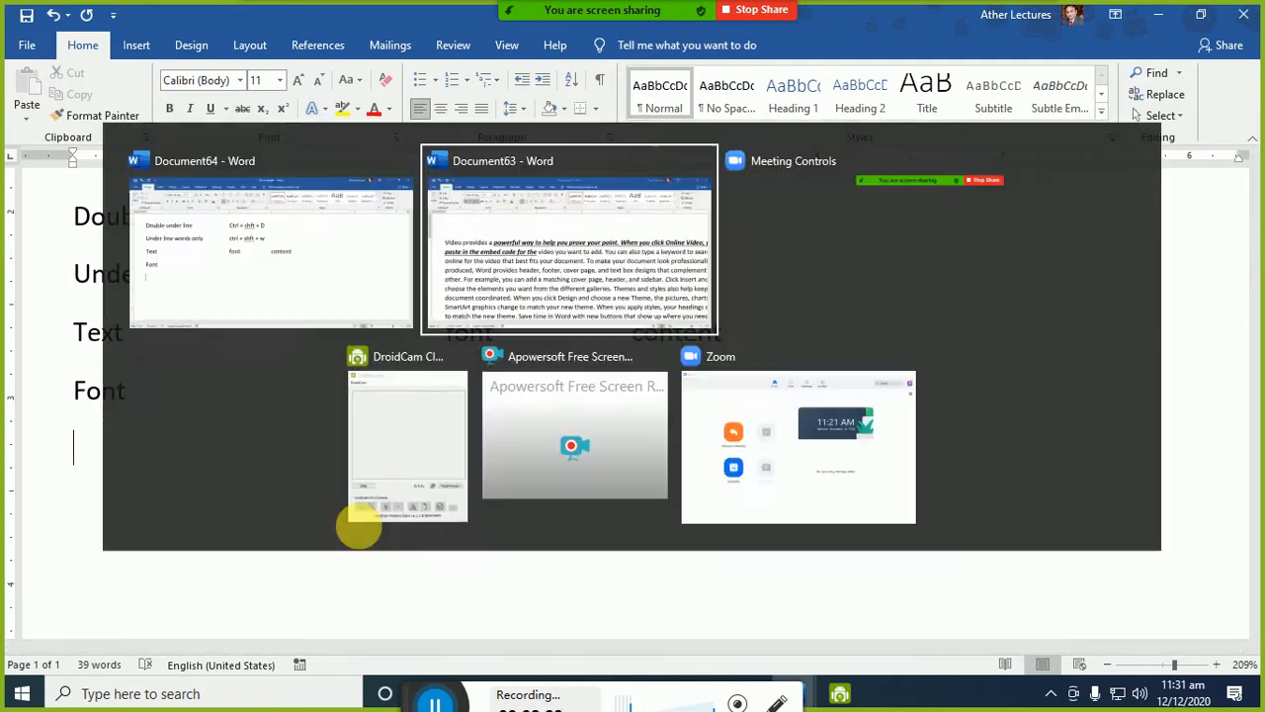
double_click(365, 307)
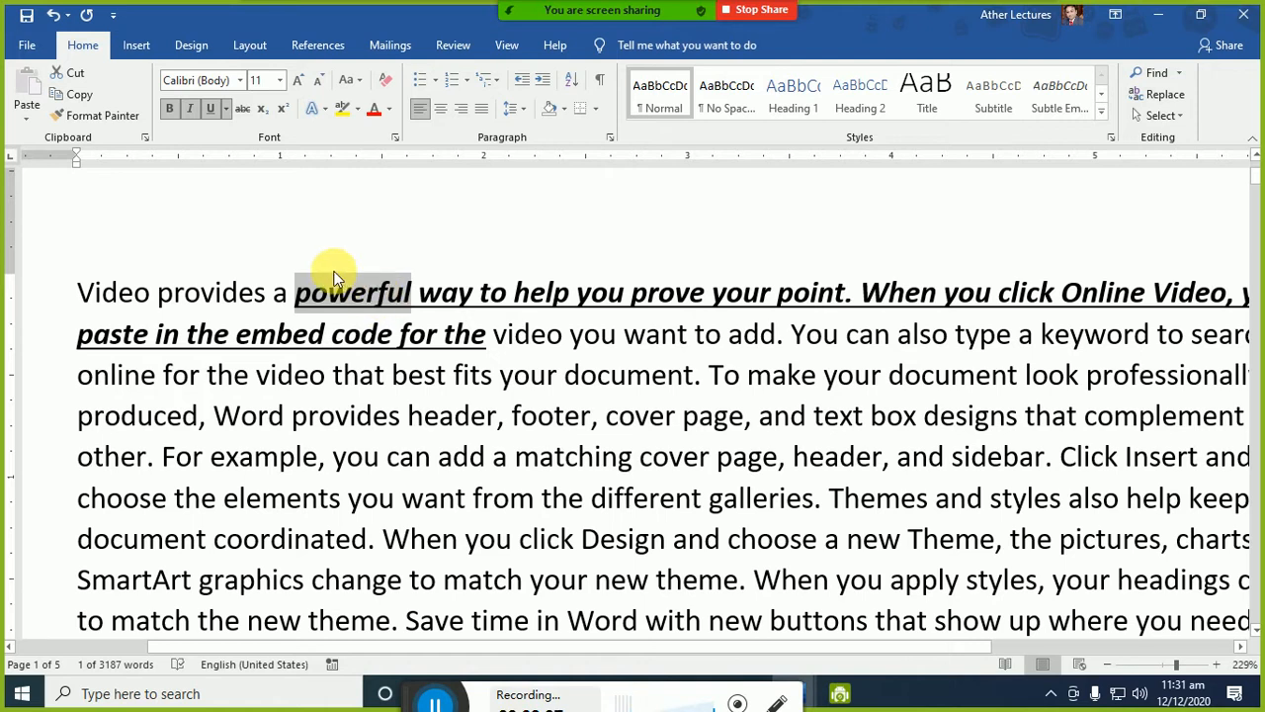
key("alt+Tab")
key("BackSpace")
key("Tab")
key("Tab")
key("Tab")
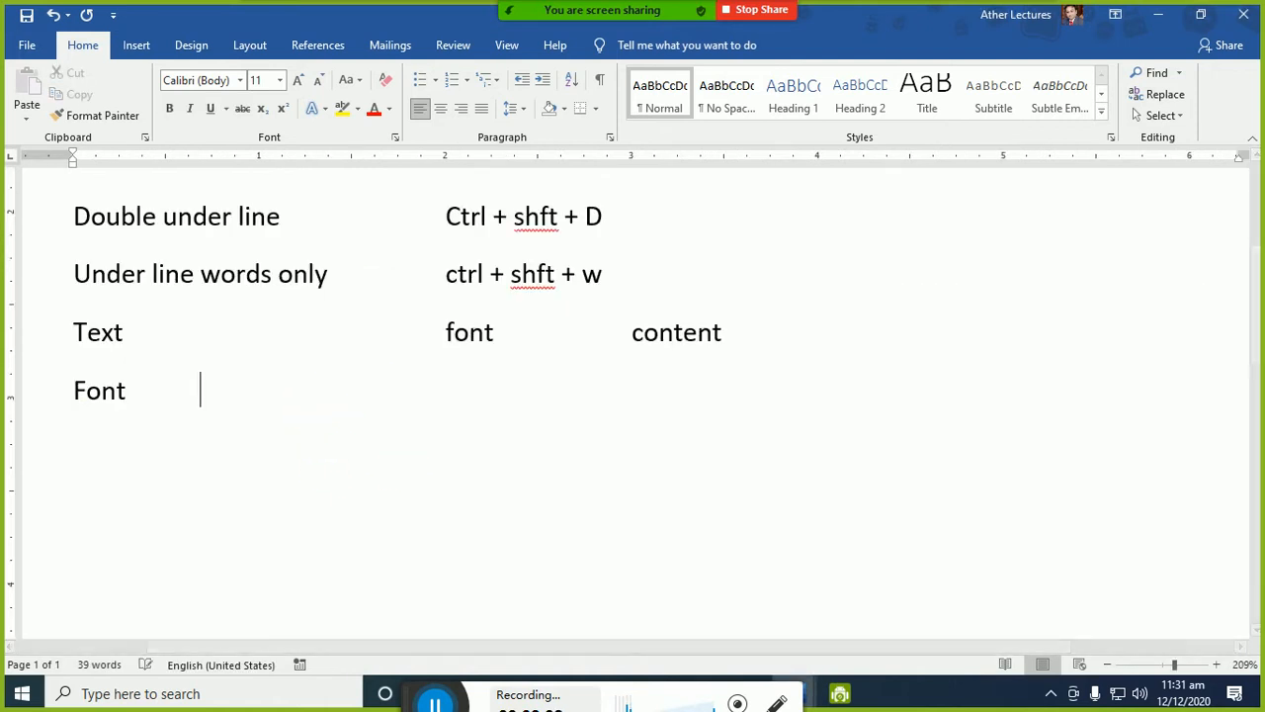
type("cac")
key("BackSpace")
key("BackSpace")
key("BackSpace")
type("face")
key("Return")
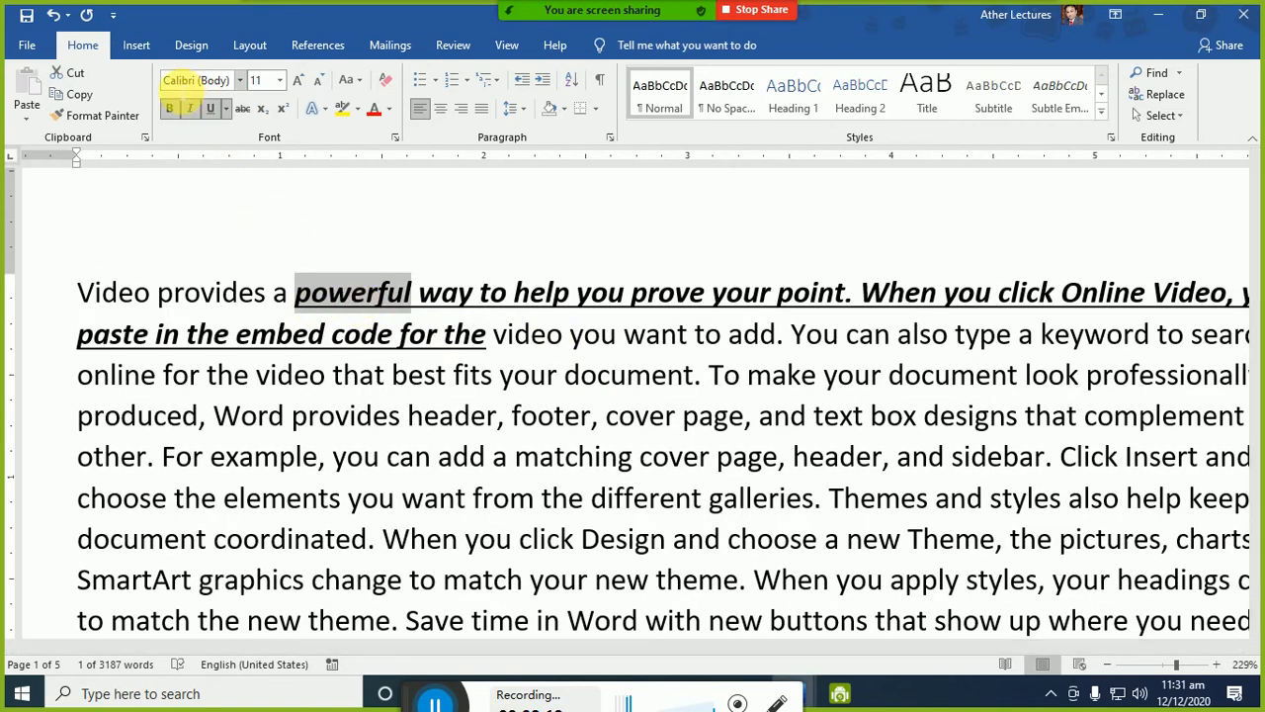
- In the sample-text document, highlight the font name of the selected text and reselect the word "powerful"
left_click(188, 80)
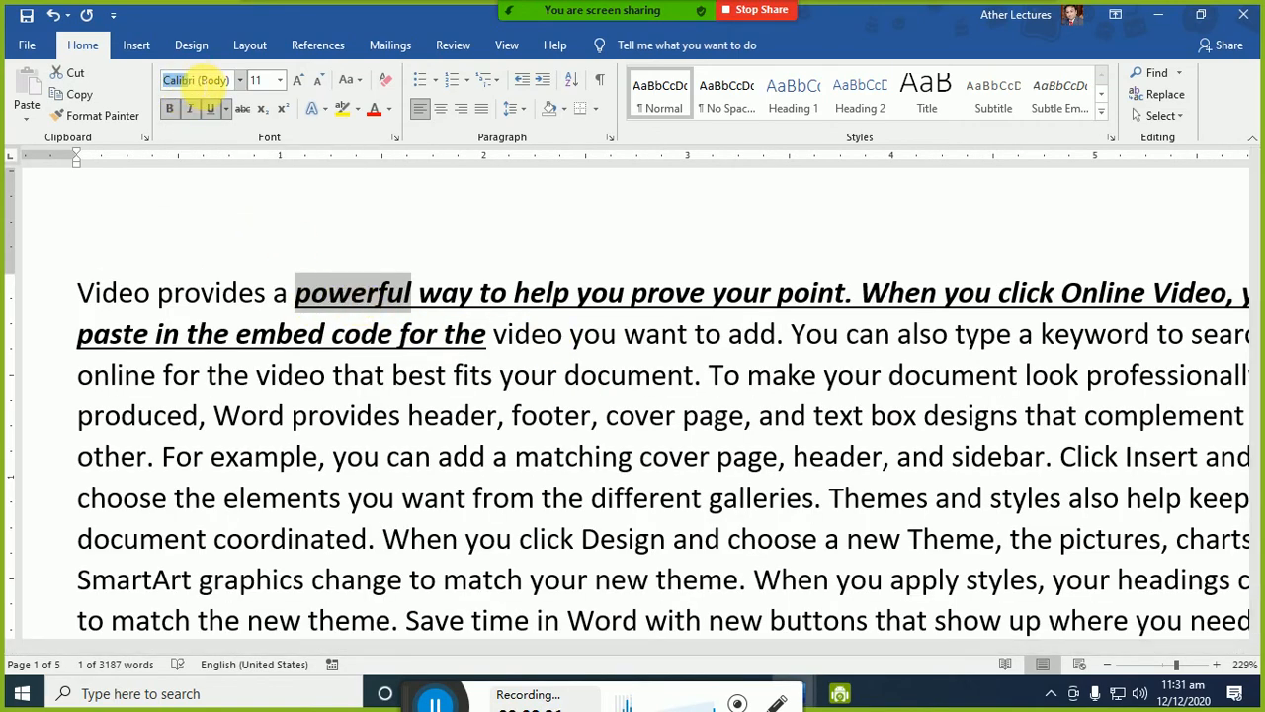
left_click_drag(204, 85, 164, 83)
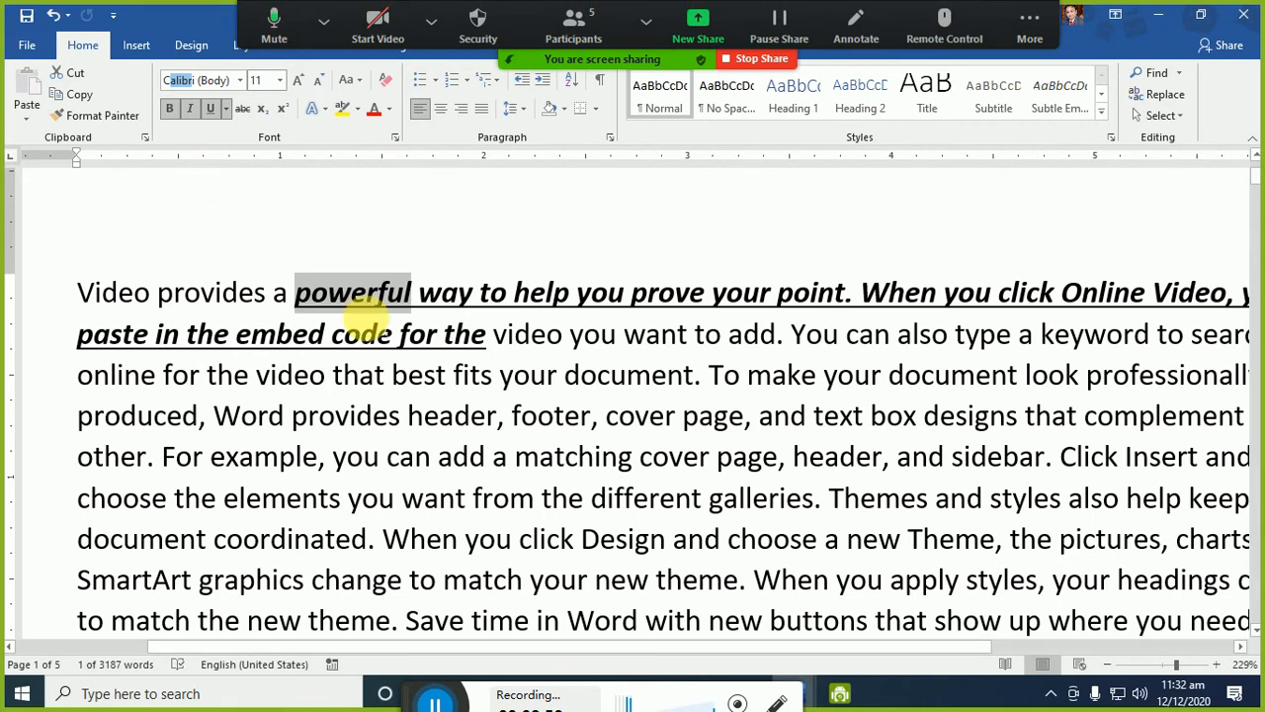
left_click(364, 318)
left_click_drag(411, 293, 296, 293)
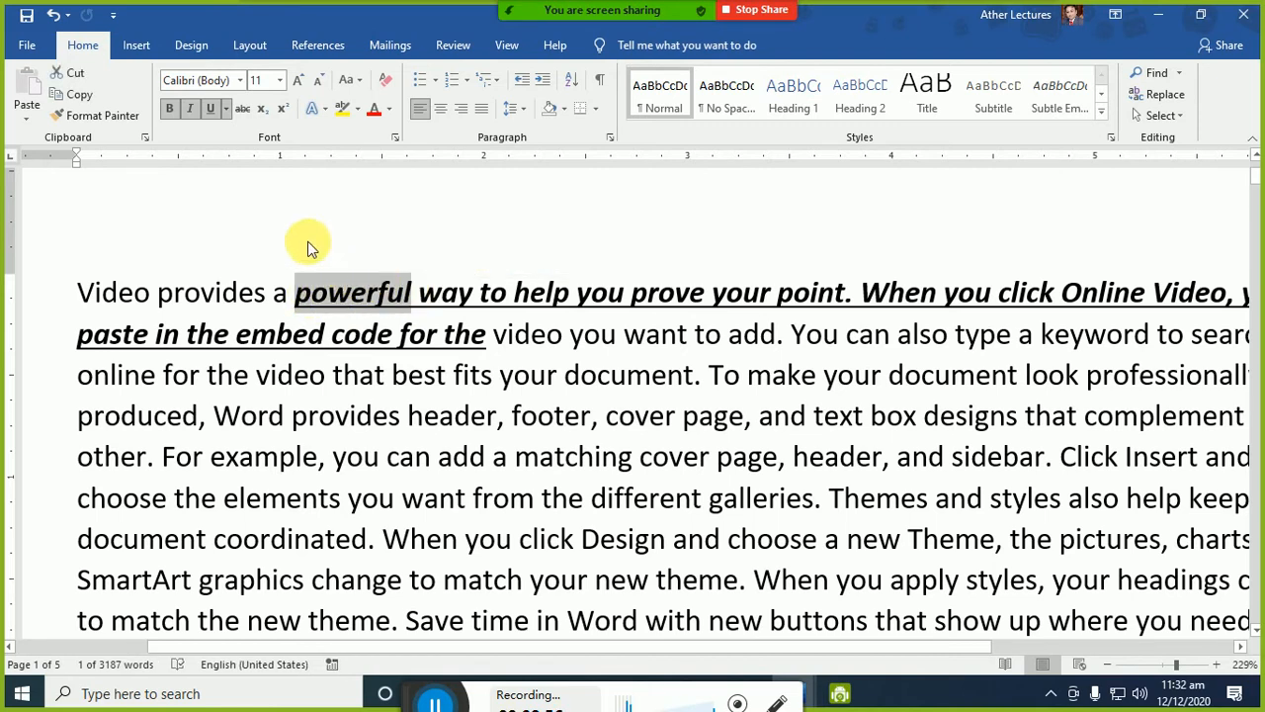
- Change the font of the selected word "powerful" in the sample text to Broadway, and deselect it
left_click(238, 83)
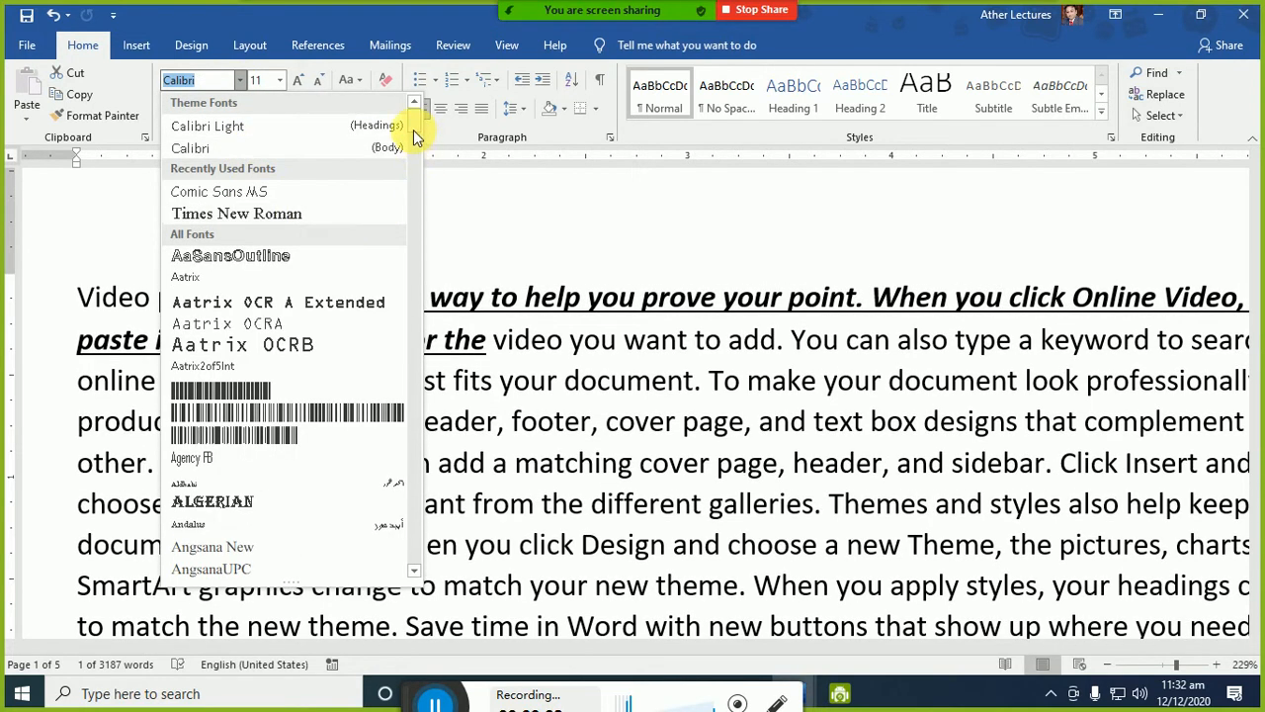
left_click_drag(413, 129, 410, 203)
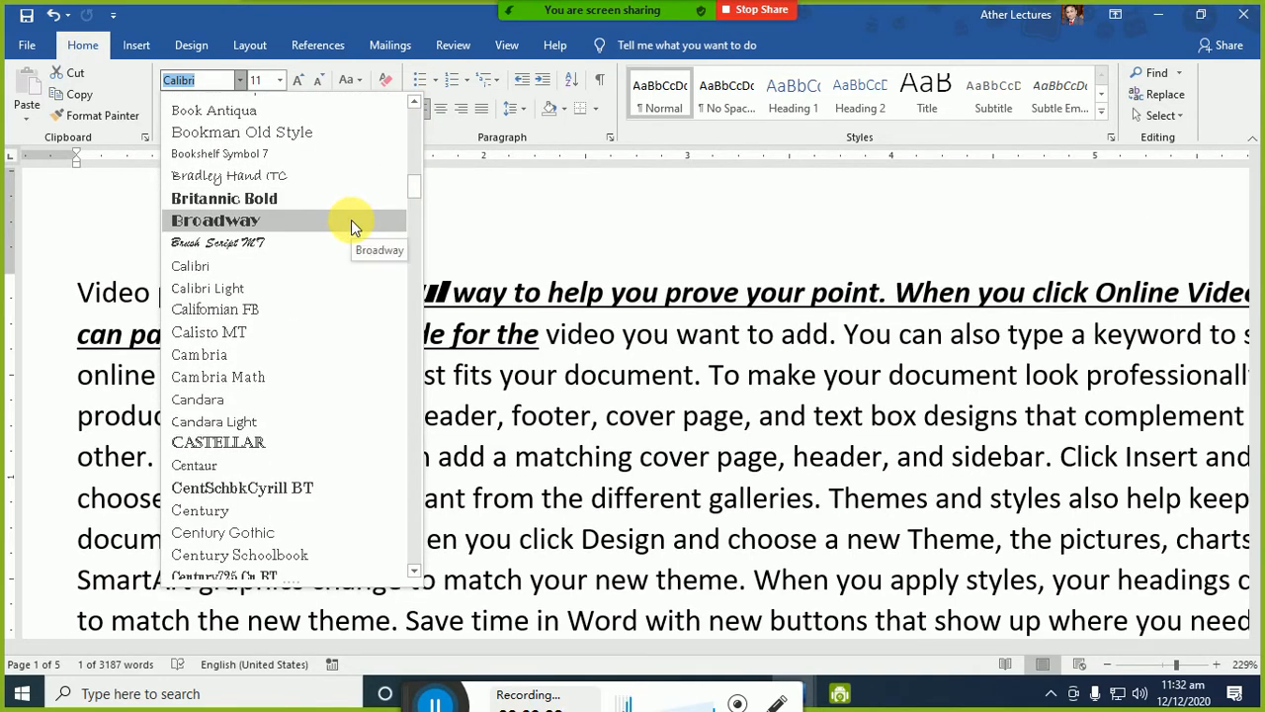
left_click(351, 219)
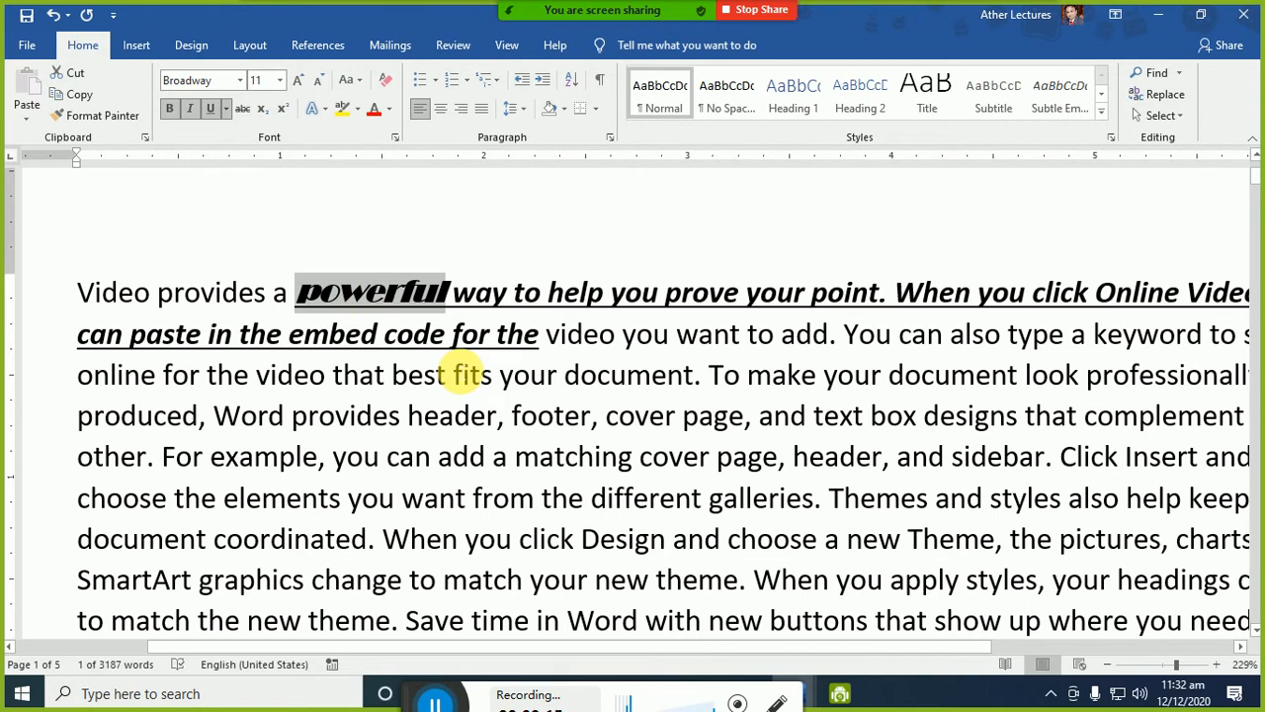
left_click(467, 374)
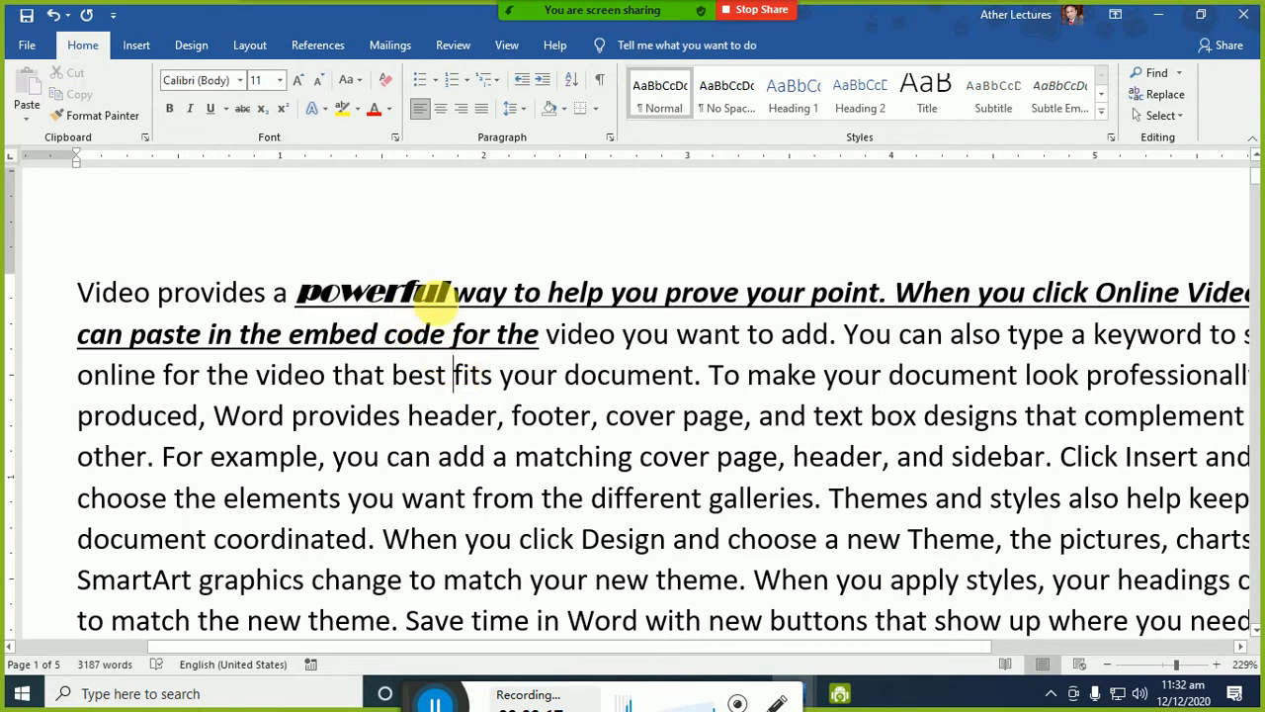
- Reselect the word "powerful" in the first line and change its font to Curlz MT
left_click(427, 292)
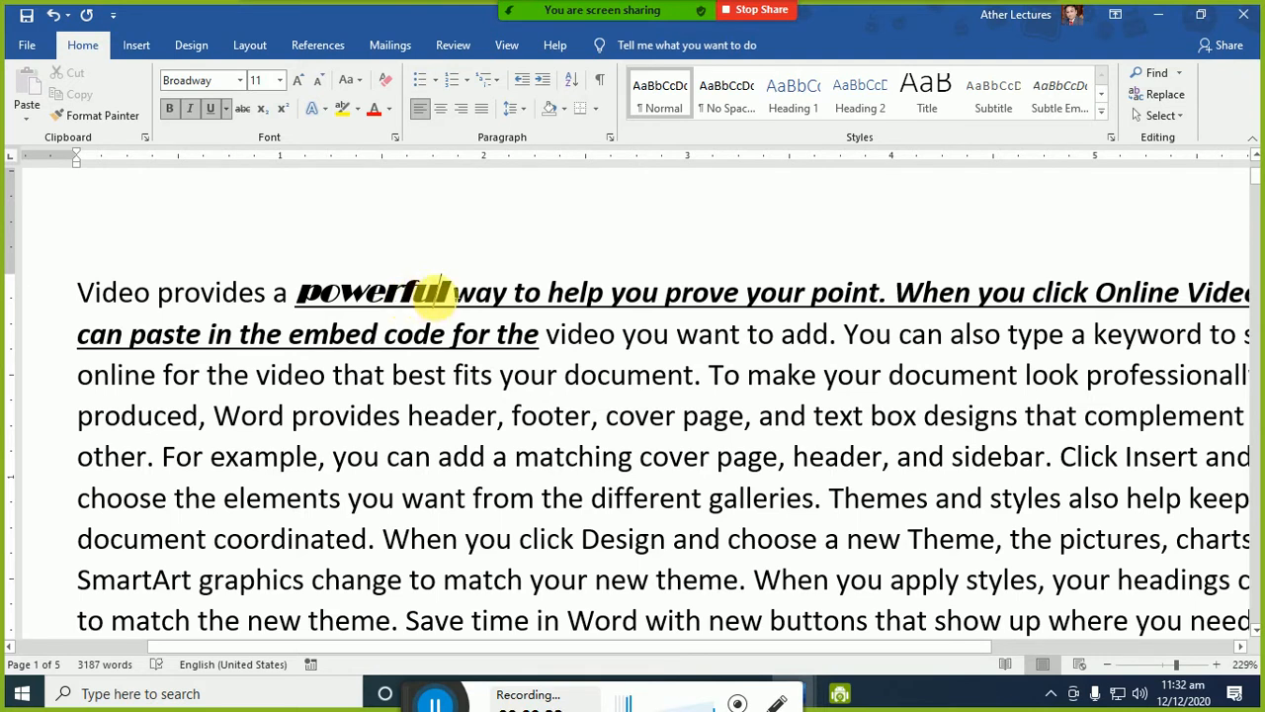
left_click_drag(443, 293, 314, 302)
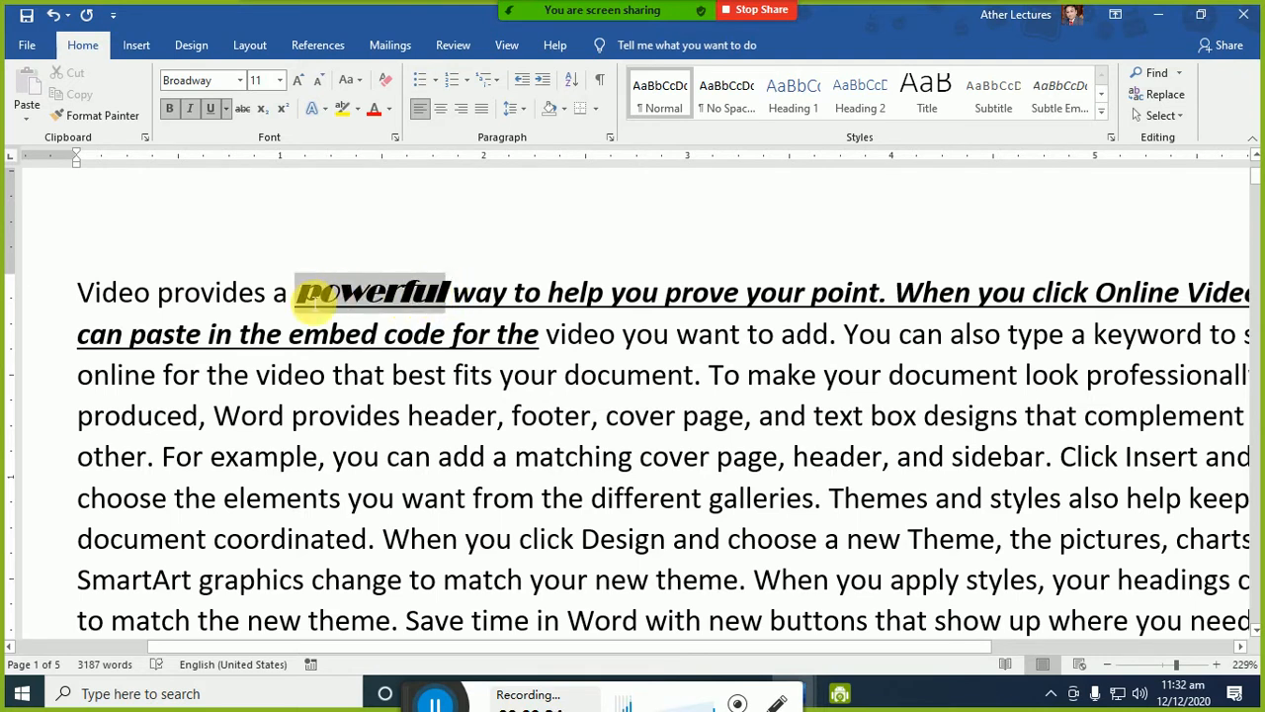
left_click(239, 80)
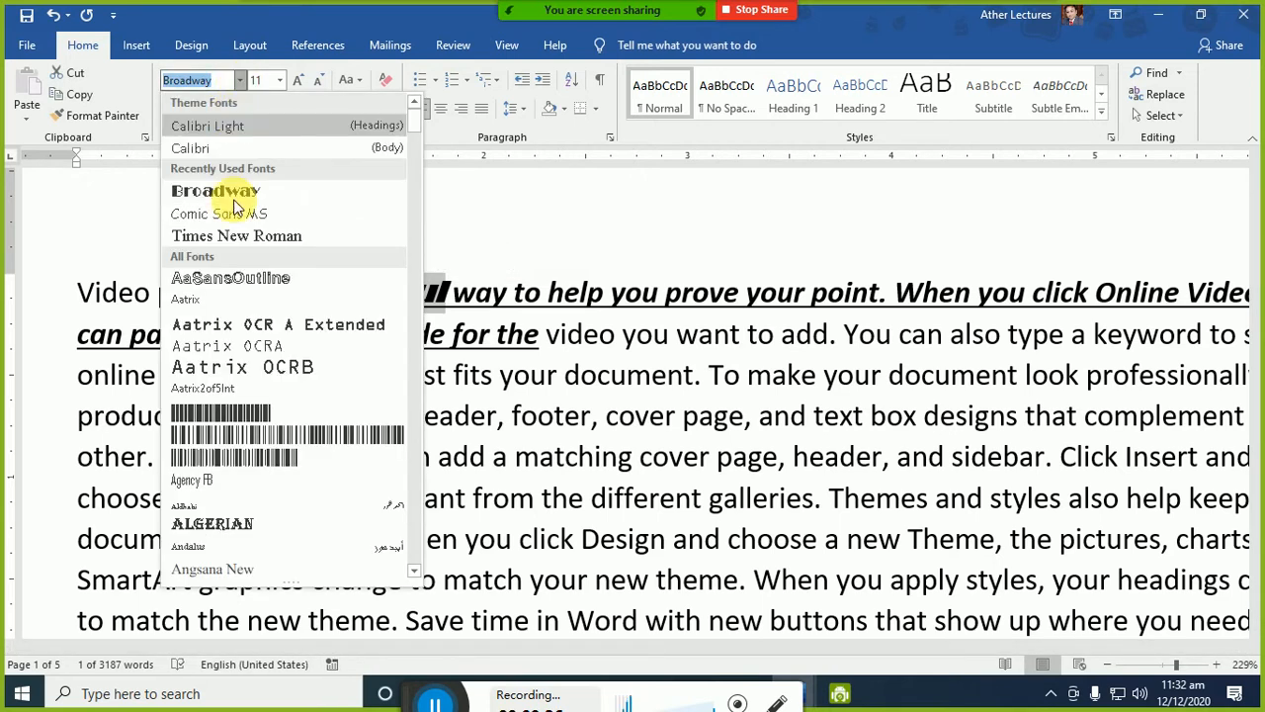
scroll(238, 208, "down", 20)
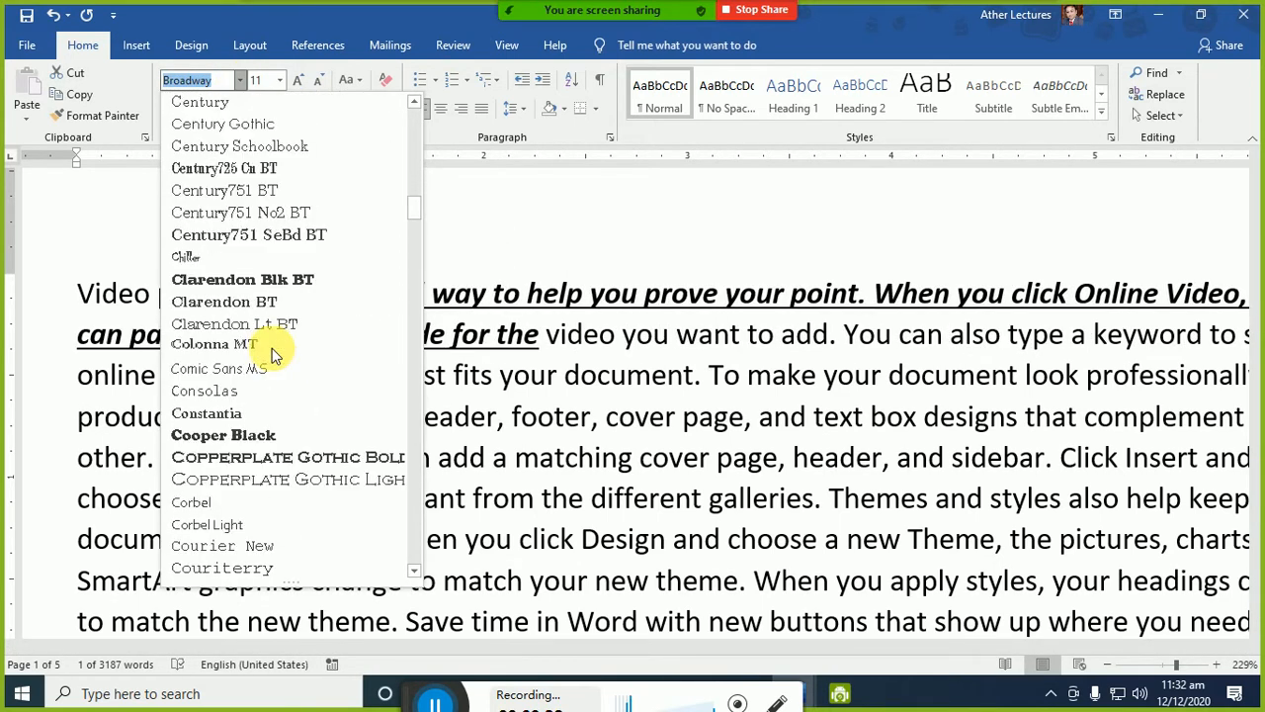
scroll(274, 354, "down", 4)
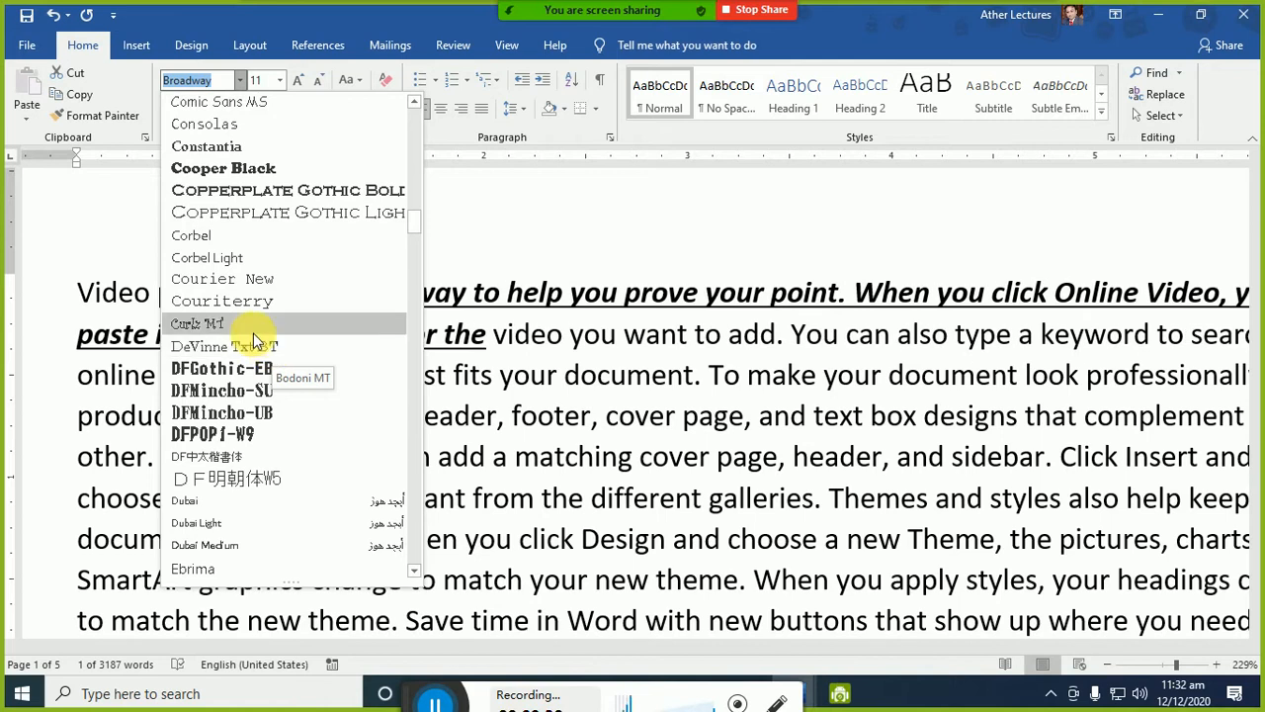
left_click(253, 330)
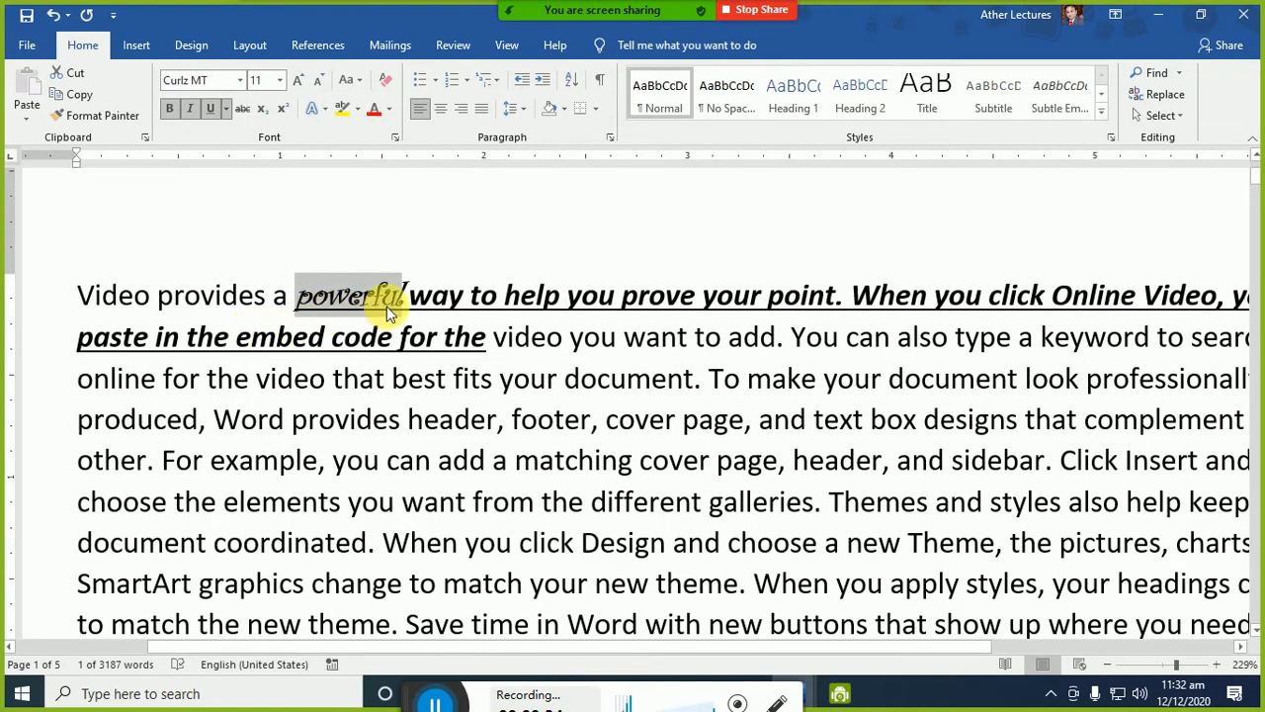
- Open the Font dialog for the selected word "powerful" and set its font to Times New Roman
left_click(394, 139)
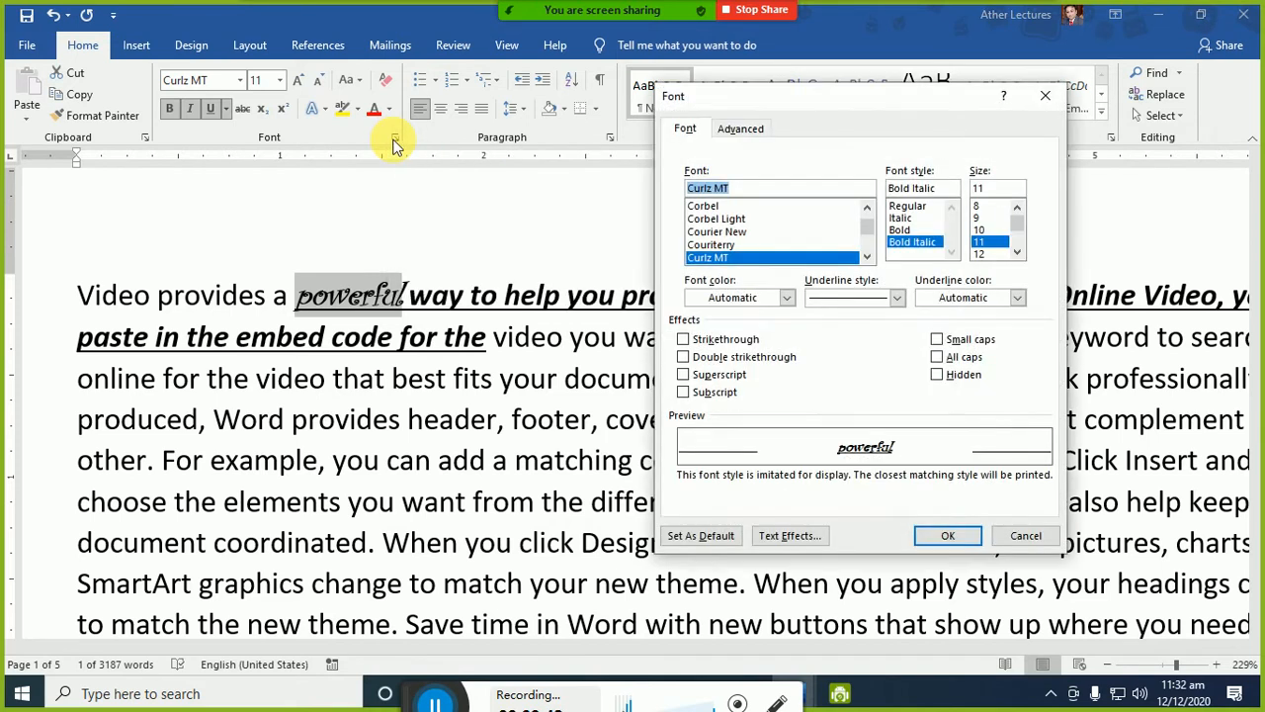
left_click_drag(869, 218, 861, 240)
left_click(824, 233)
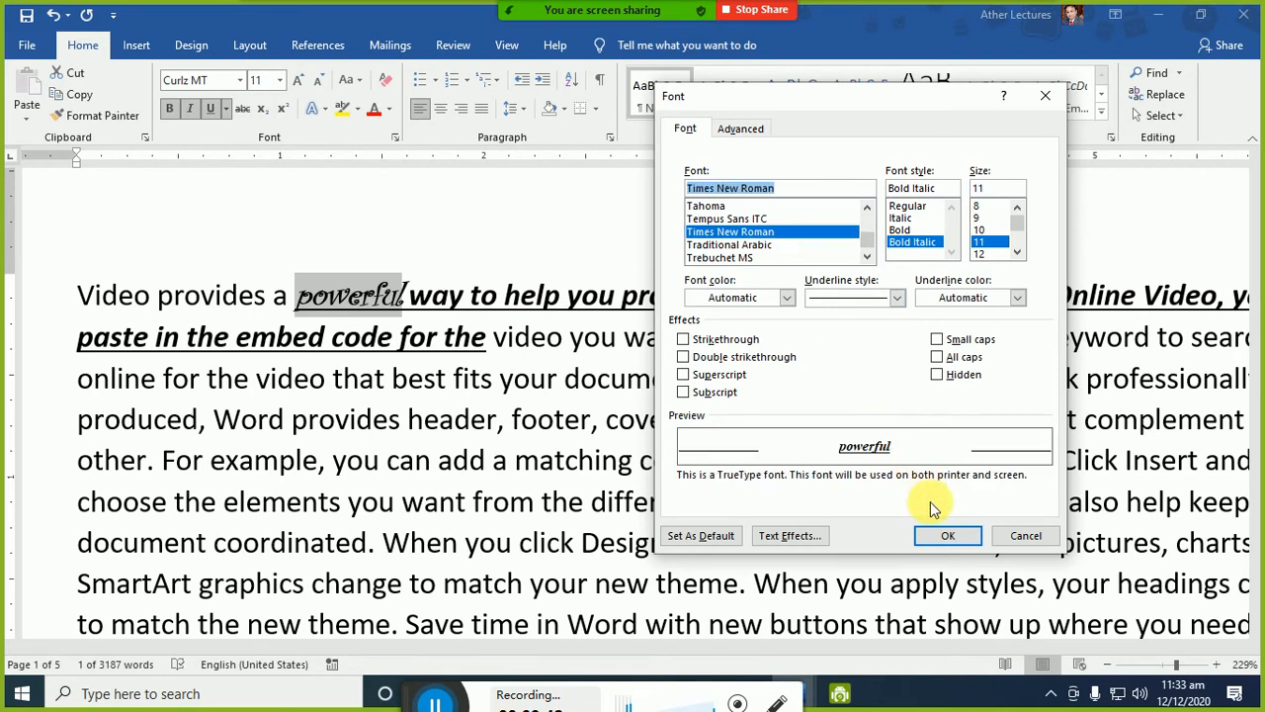
left_click(948, 535)
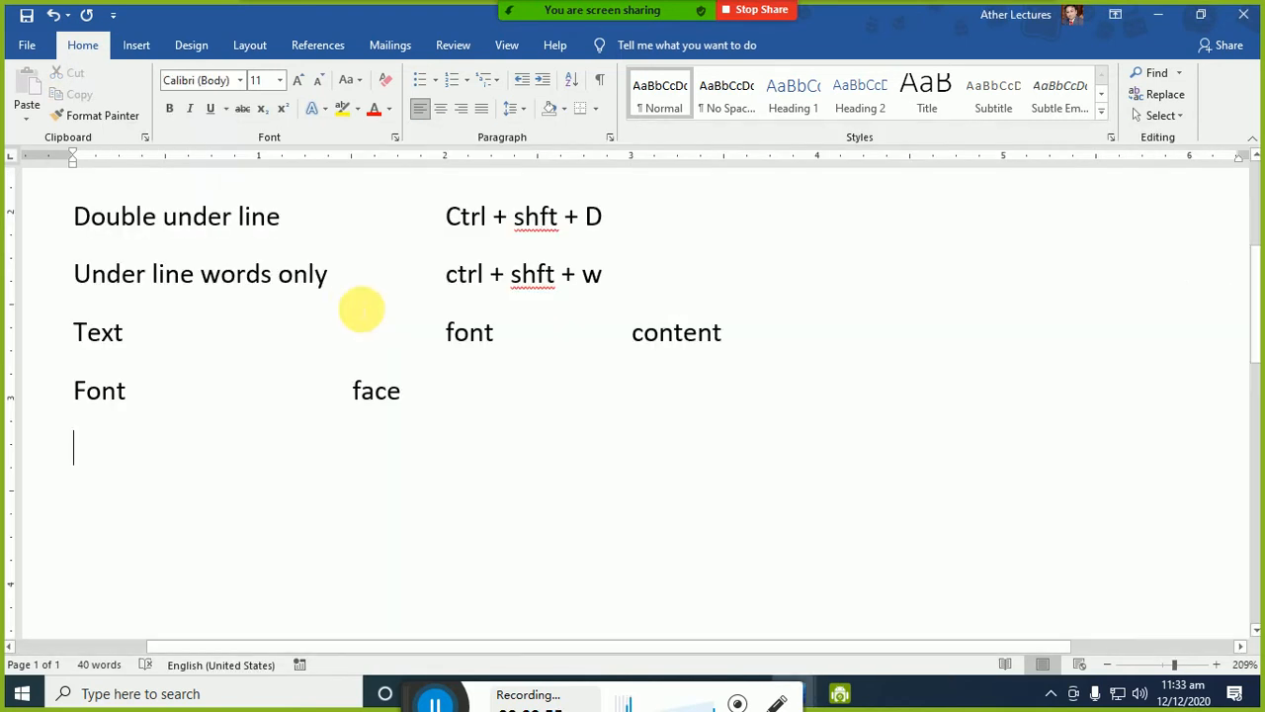
- In the notes document, add the line "Font dialog box" with "Ctrl + d" in a separate column, followed by an empty line
type("ctr")
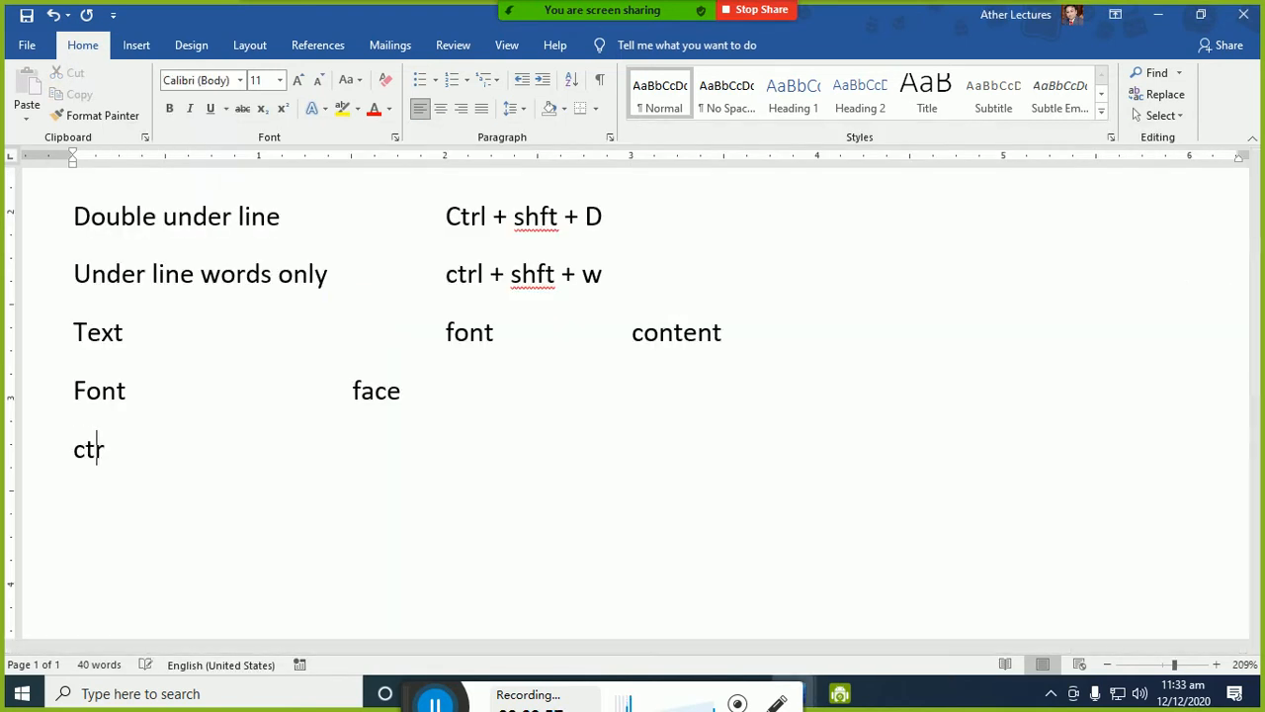
type("l +")
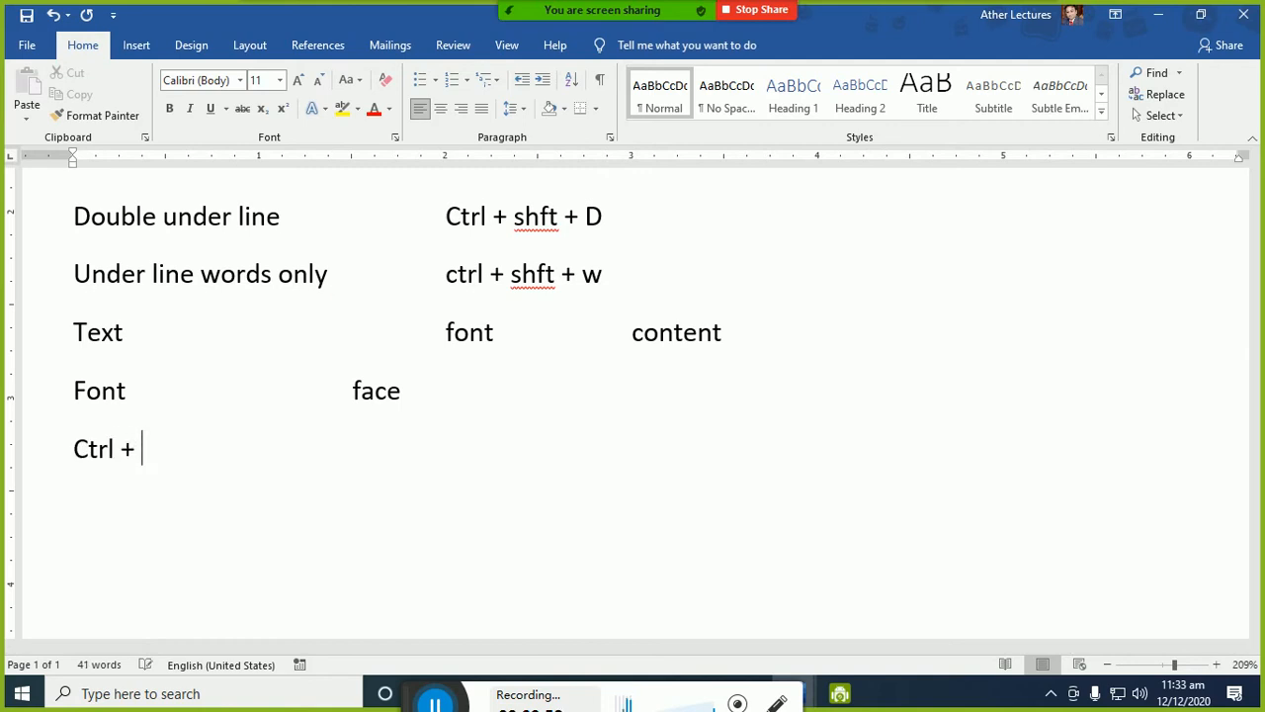
key("Home")
type("font dia")
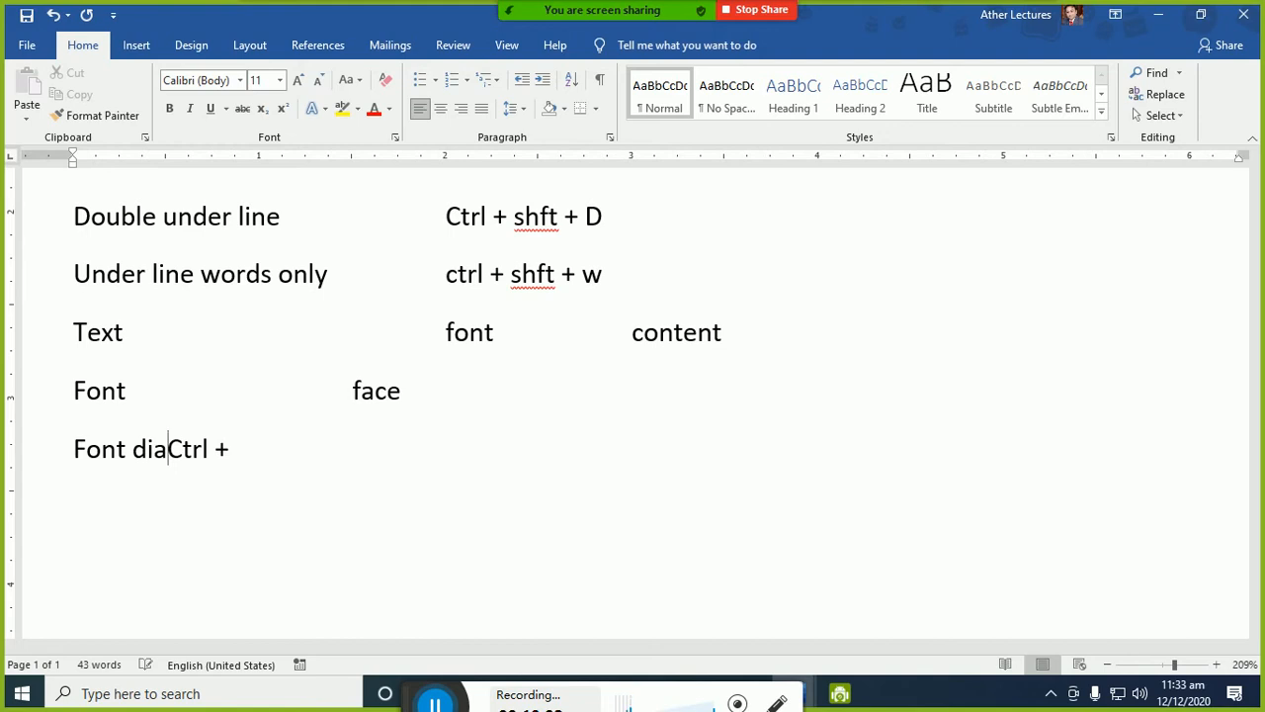
type("log ")
type("box")
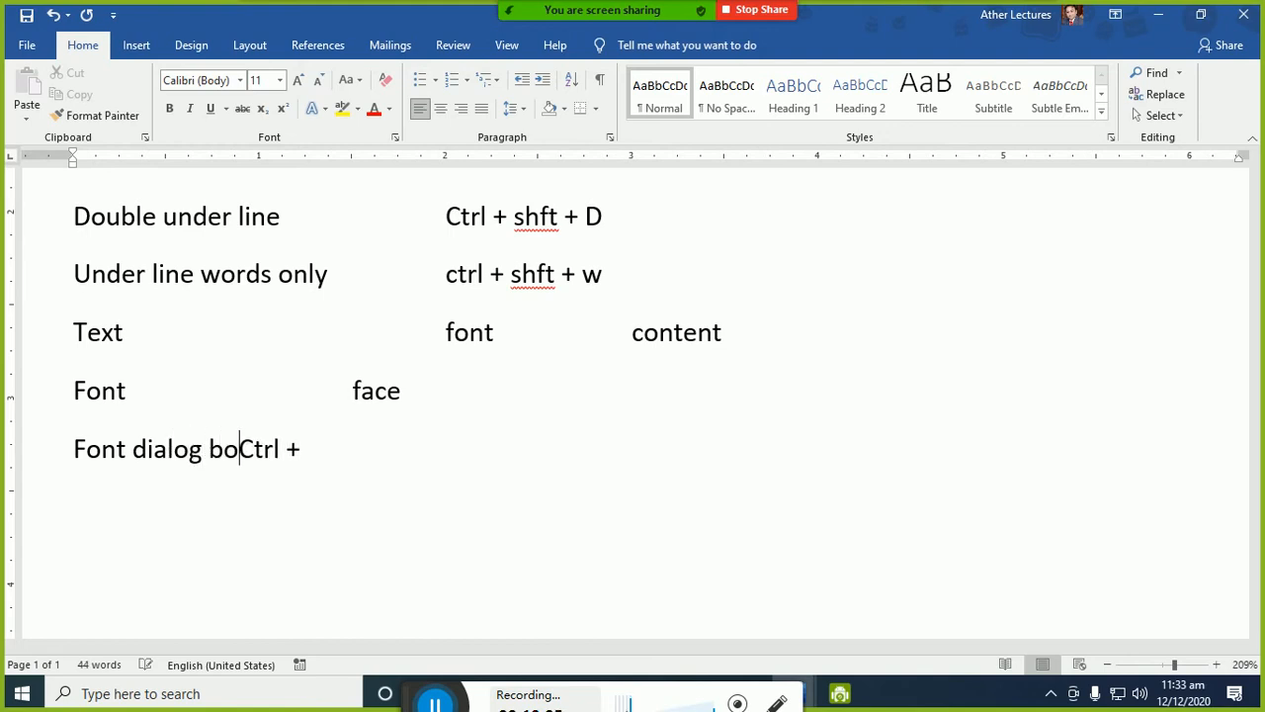
key("Tab")
key("Tab")
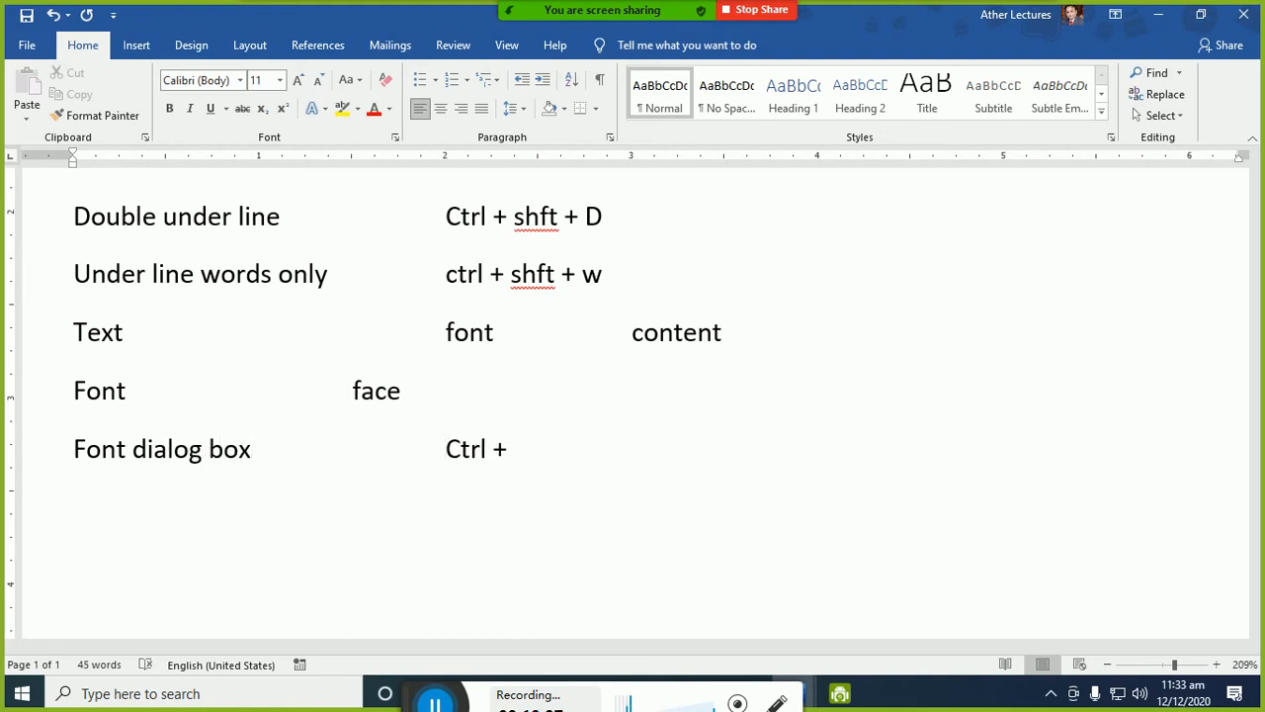
type("d")
key("Return")
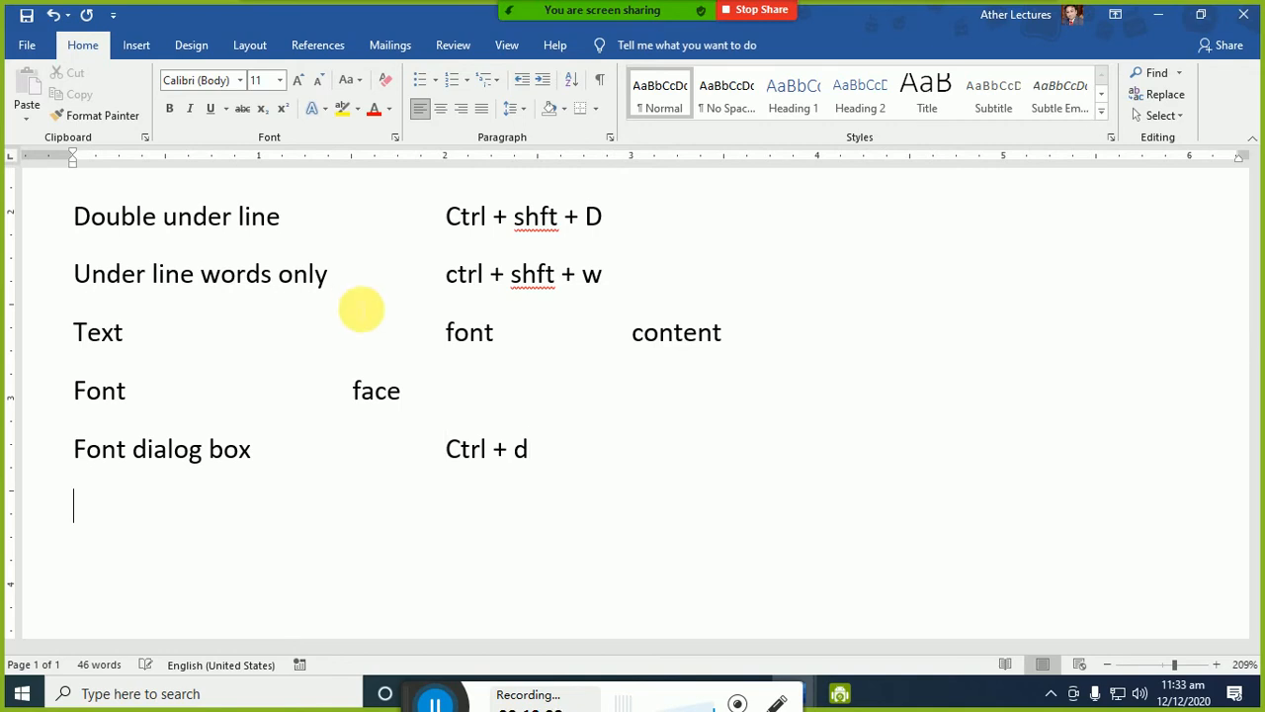
- In the sample-text document, open the Font dialog for the selected word "powerful", shift the dialog slightly and close it without changing any settings
key("alt+Tab")
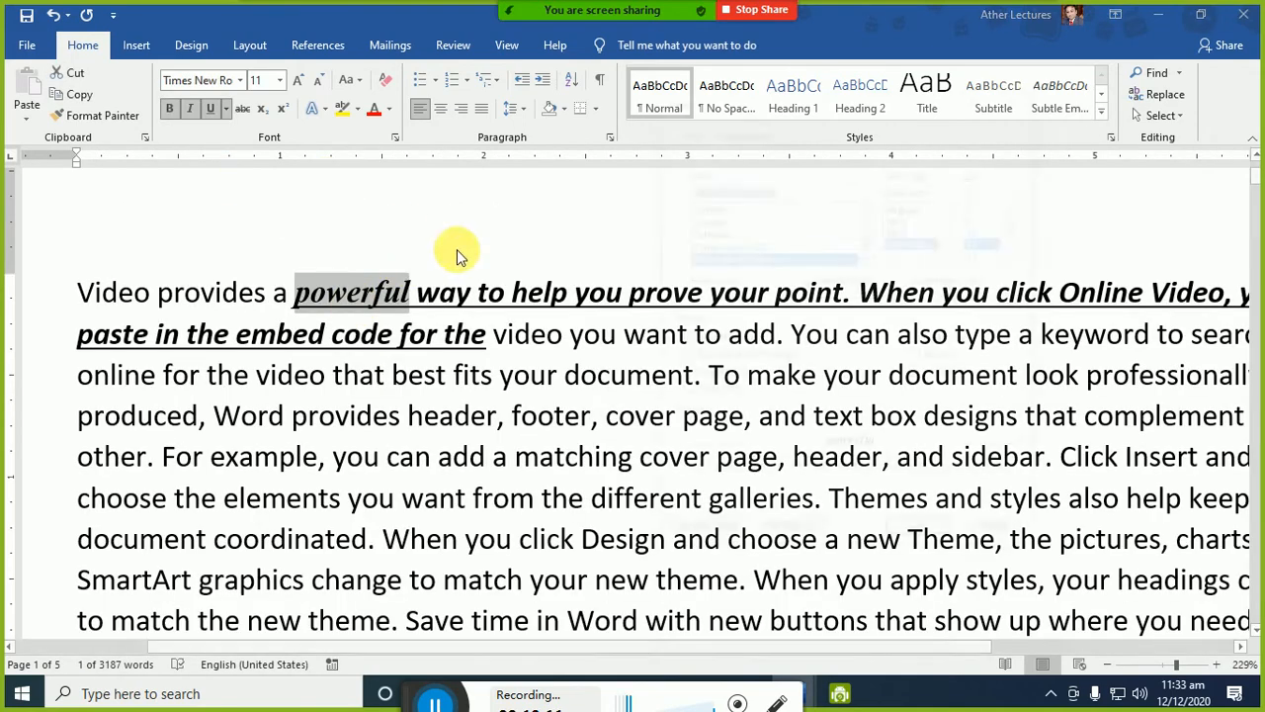
key("ctrl+d")
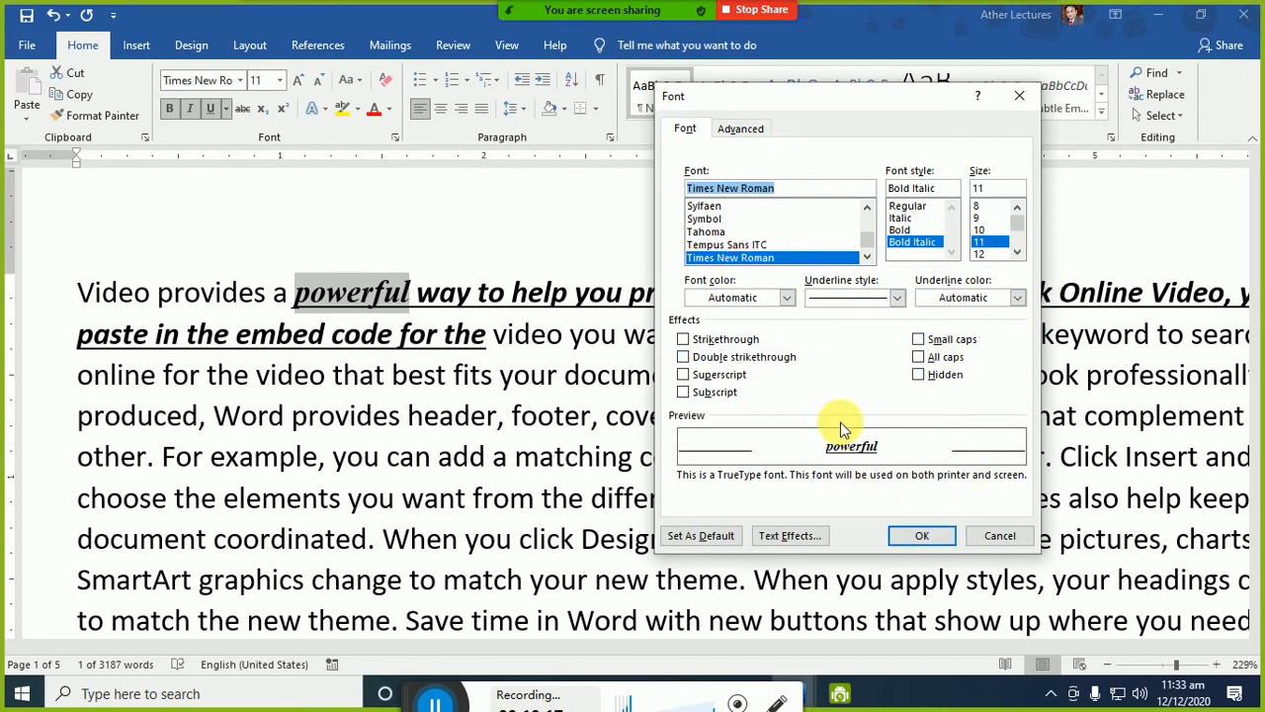
mouse_move(810, 99)
left_mouse_down()
mouse_move(757, 112)
mouse_move(828, 90)
left_mouse_up()
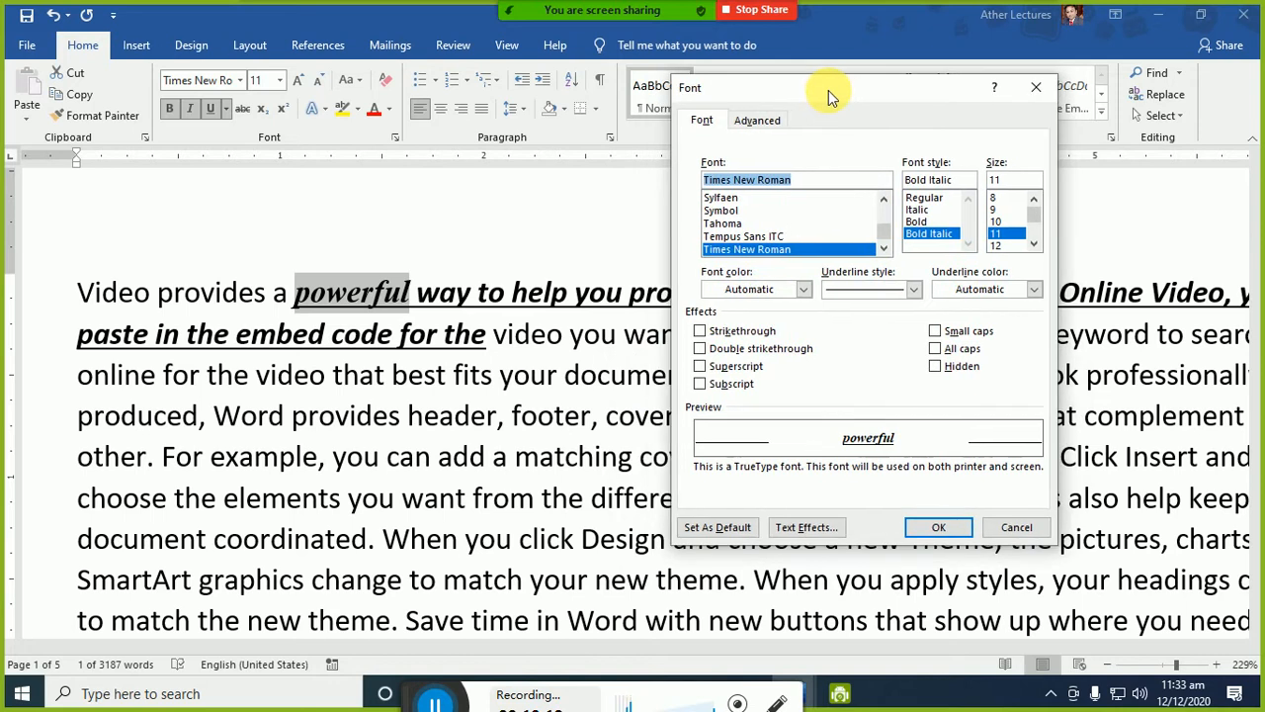
left_click(938, 527)
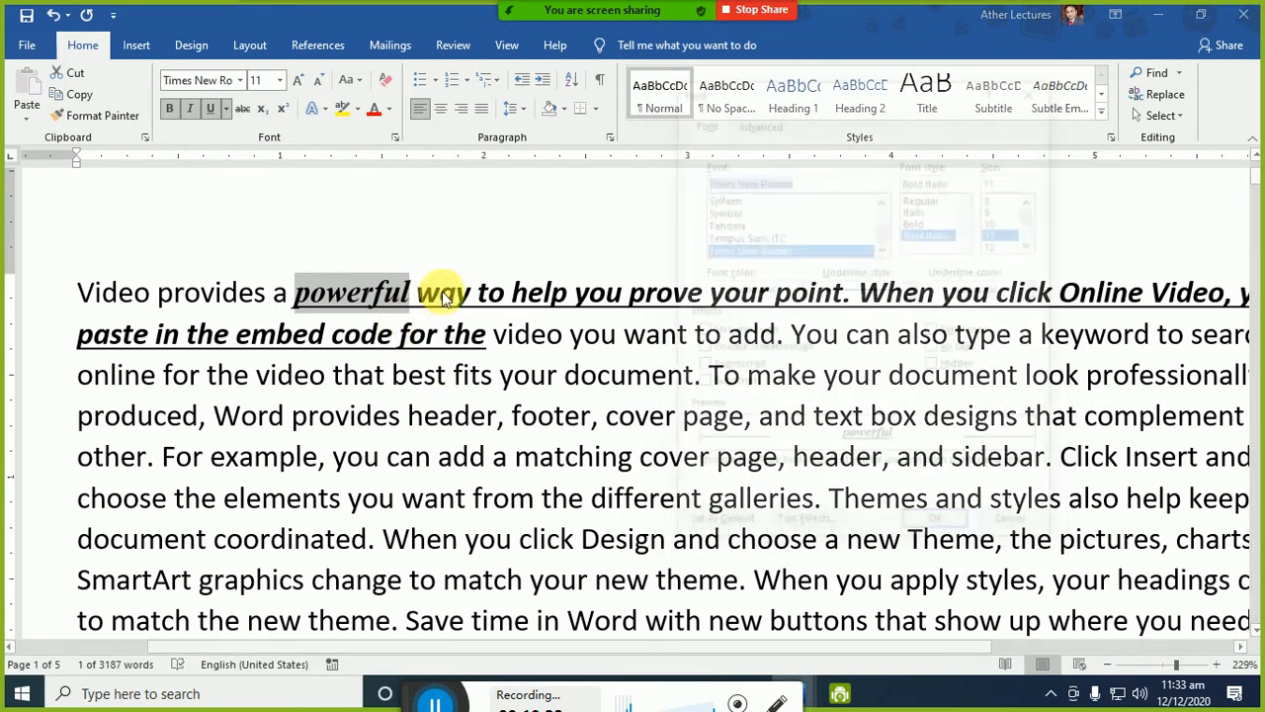
- Reopen the Font dialog, look up fonts starting with "mon", and apply Monotype Corsiva to the selected word "powerful"
key("ctrl+d")
scroll(883, 233, "down", 6)
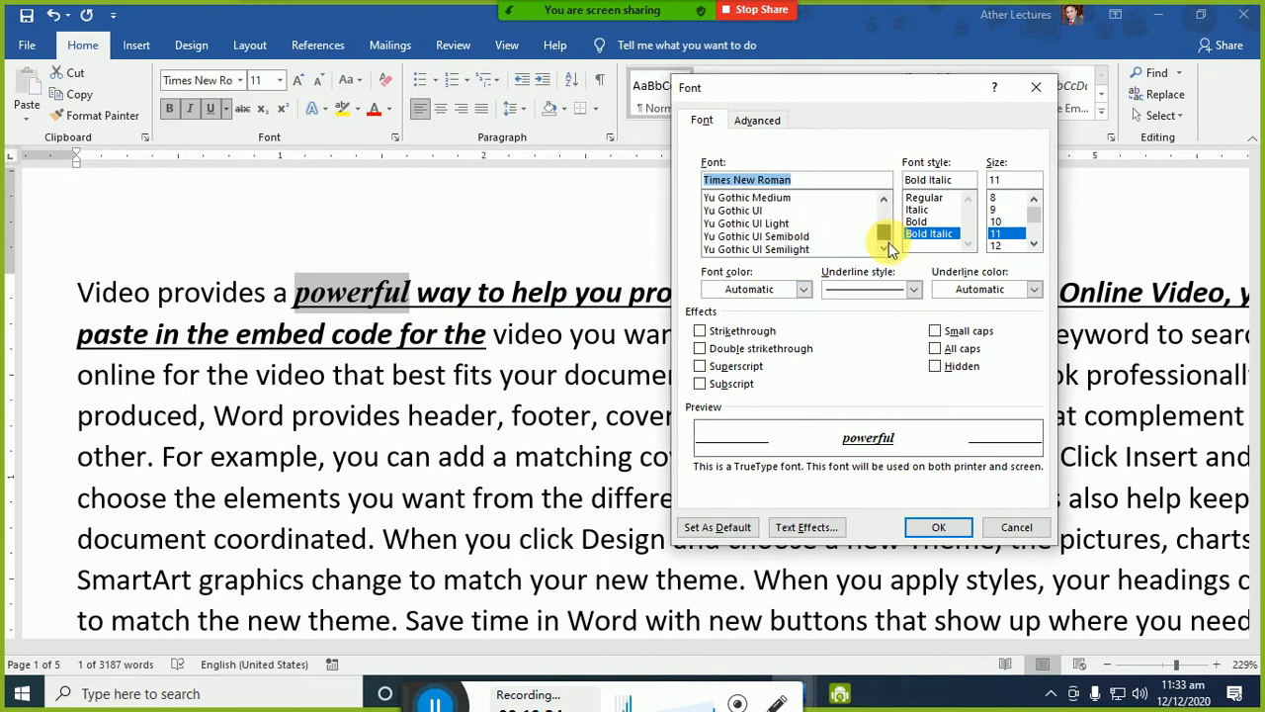
type("mon")
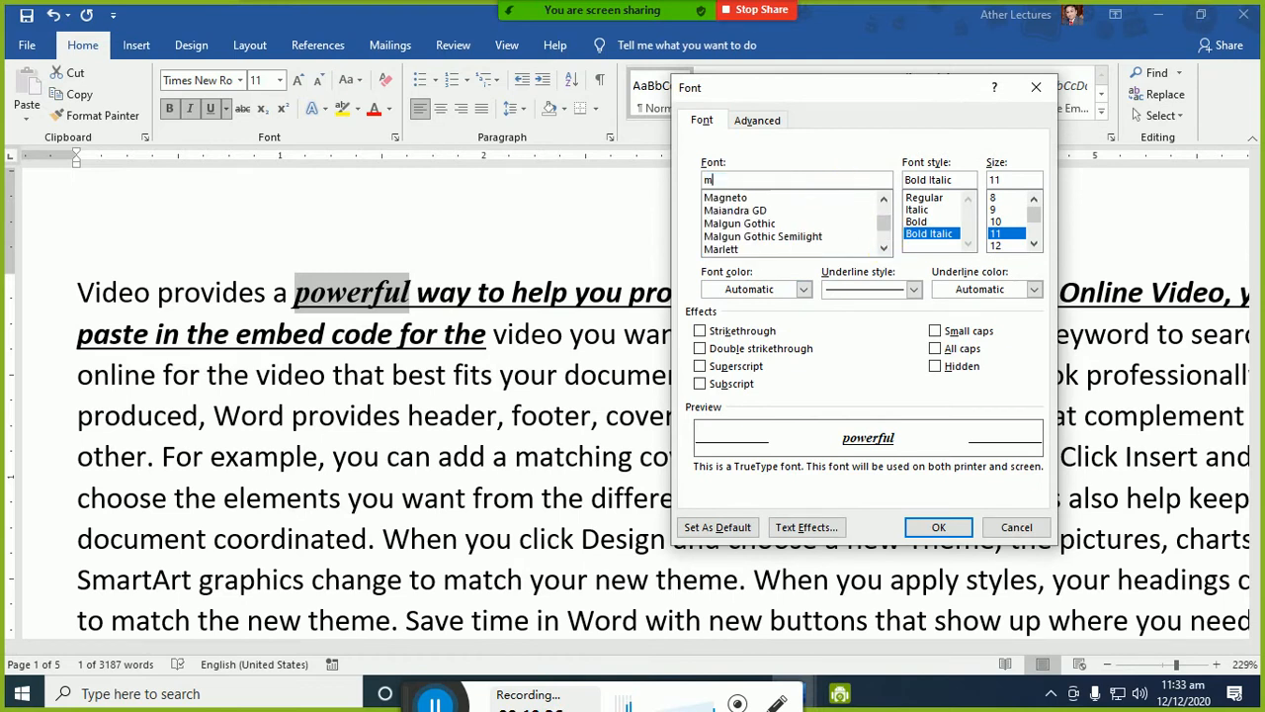
key("Down")
key("Down")
key("Down")
key("Down")
key("Down")
key("Down")
key("Down")
key("Down")
key("Down")
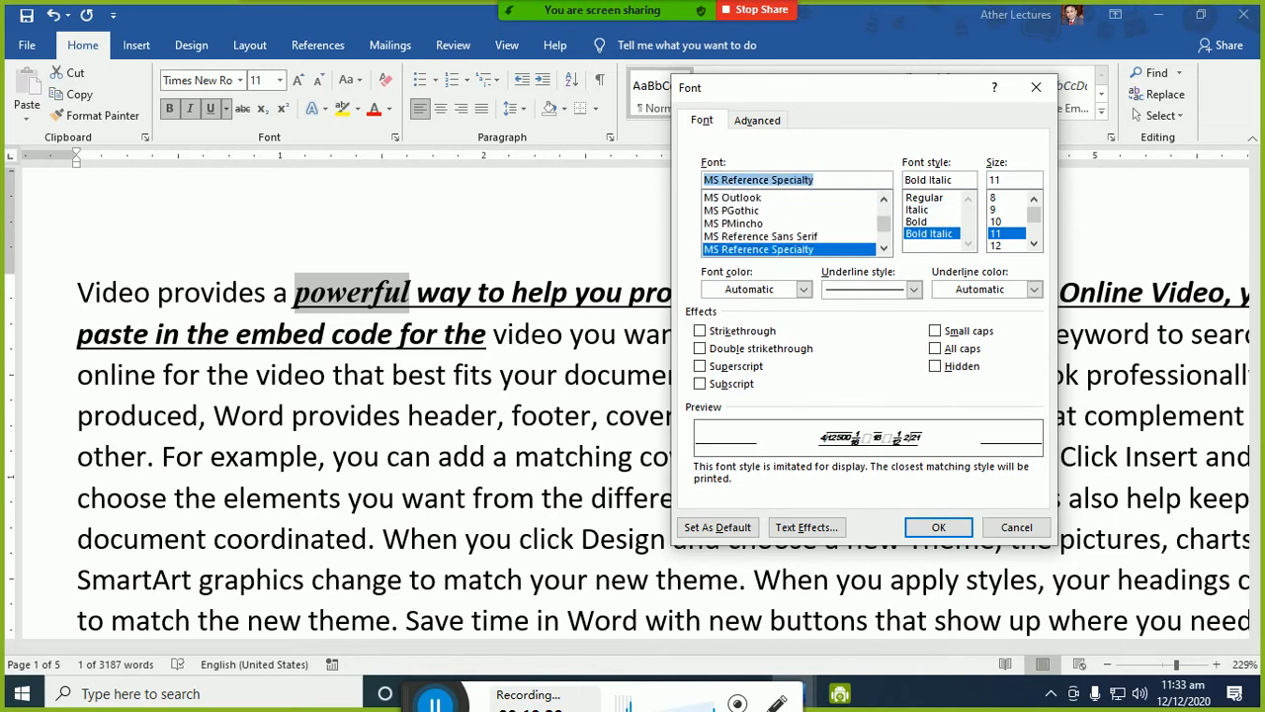
type("mon")
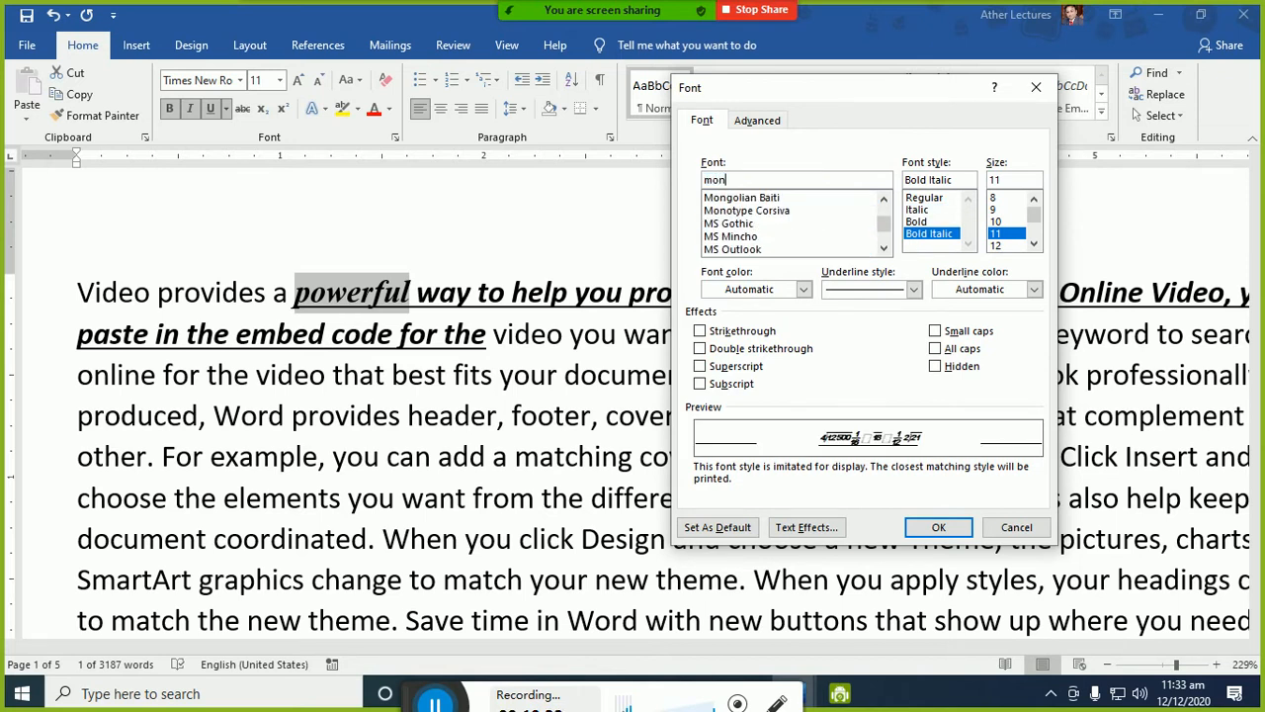
key("Down")
key("Down")
key("Return")
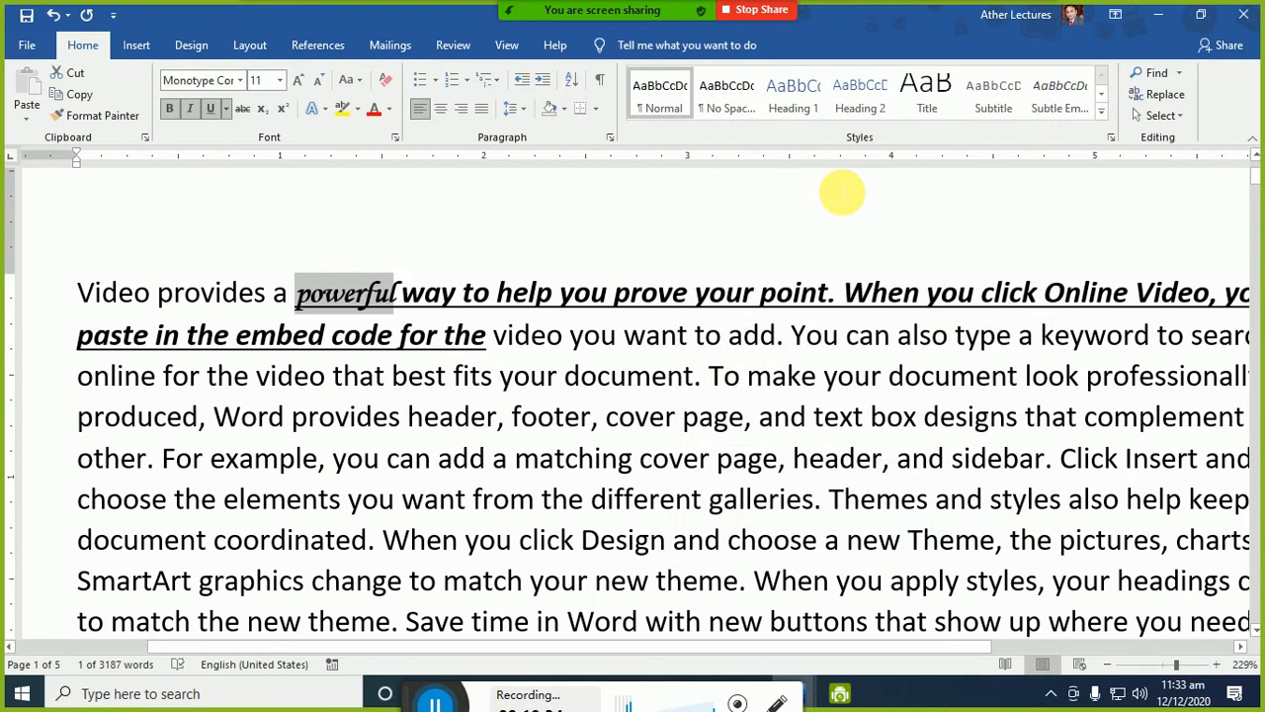
- Remove bold, italic and underline from the passage running from "powerful" to "embed code for the", and deselect it
left_click(363, 334)
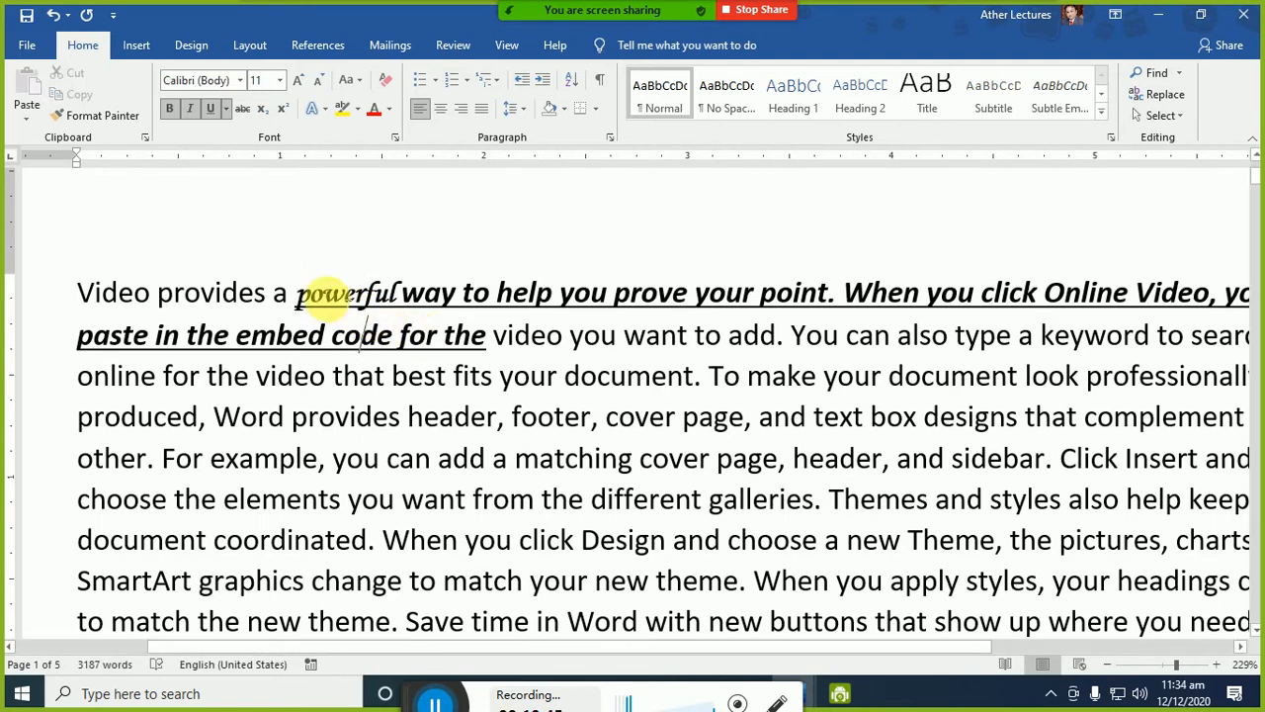
left_click_drag(296, 293, 475, 334)
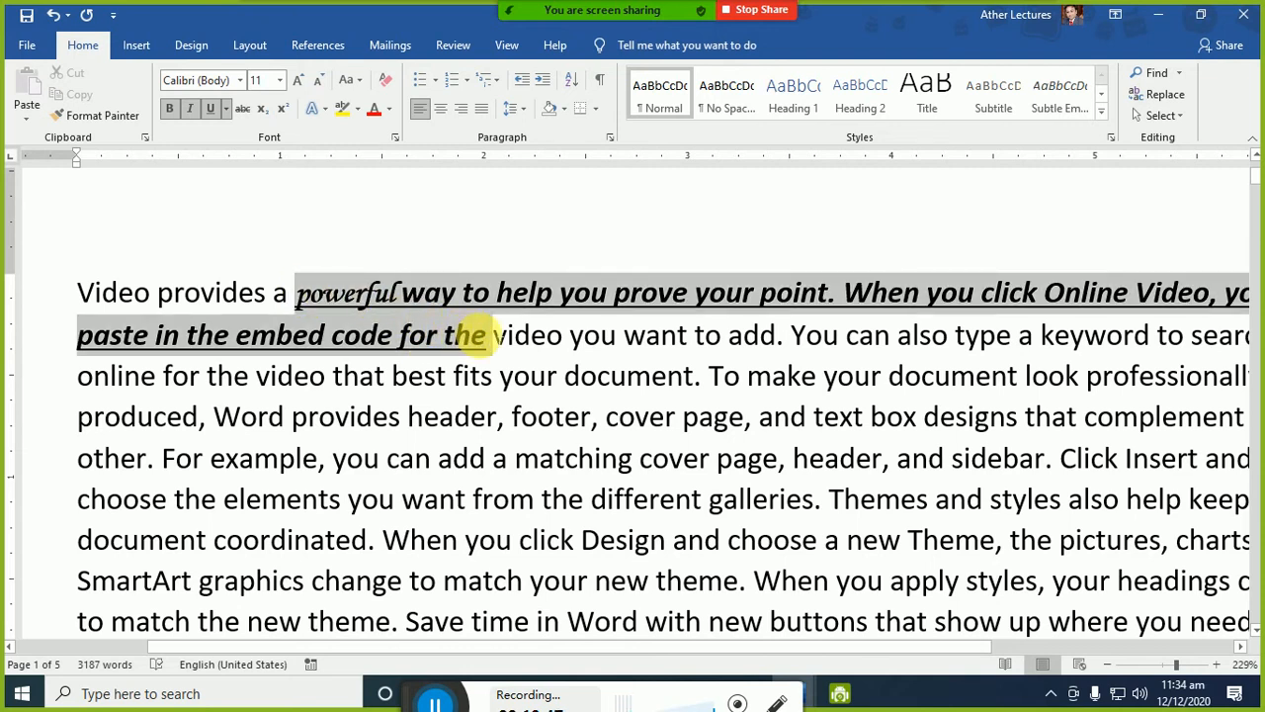
left_click(169, 108)
left_click(189, 109)
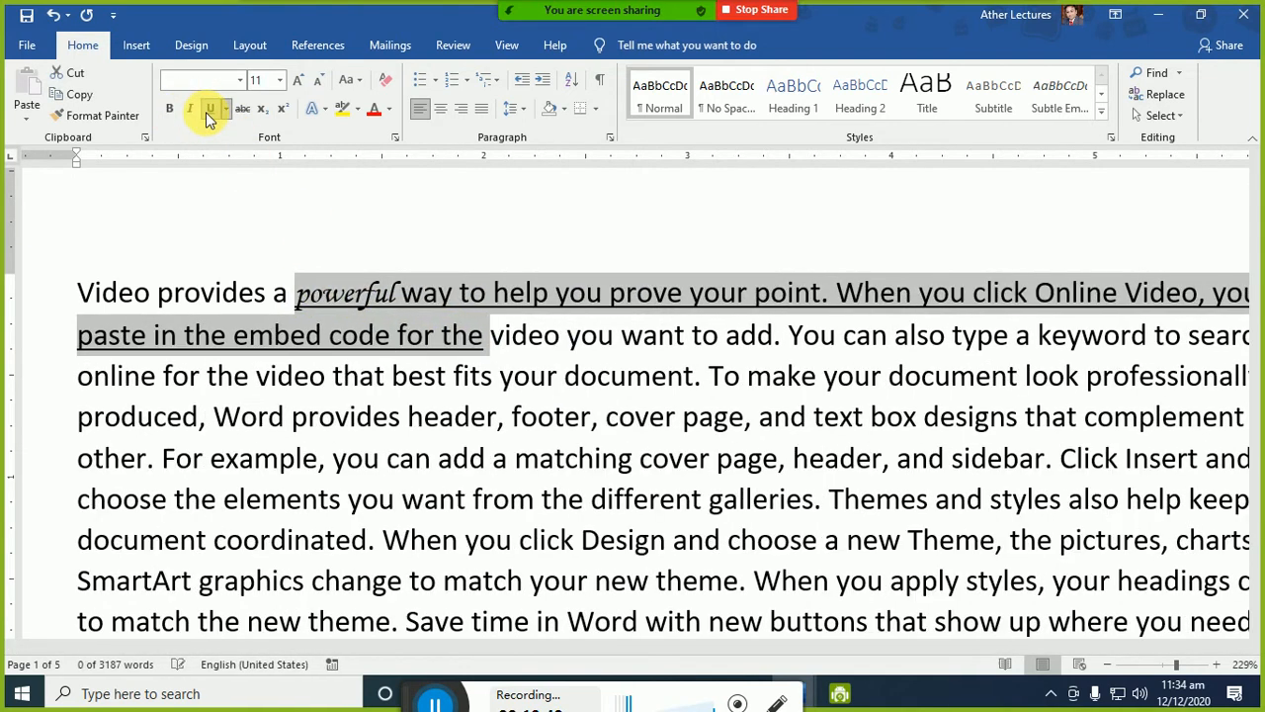
left_click(208, 111)
left_click(529, 395)
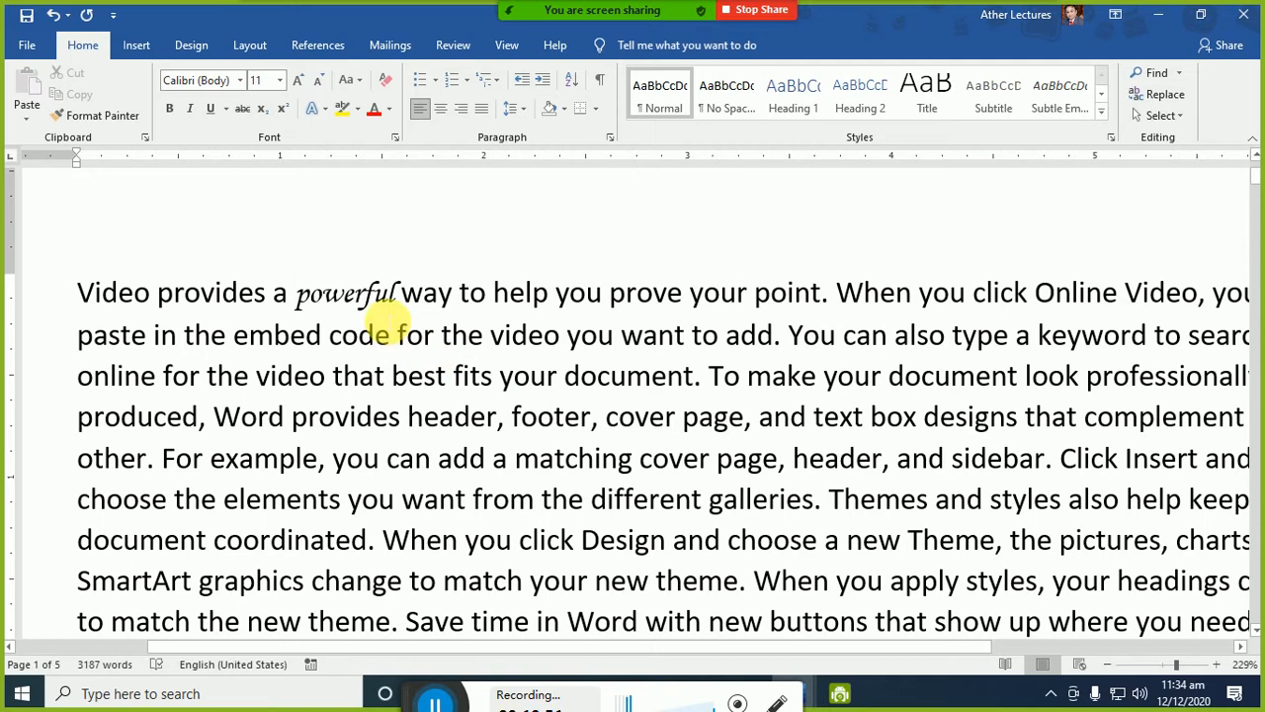
- Select the word "powerful" in the sample text, and add the entry "Change font face" on the empty last line of the notes document
double_click(321, 290)
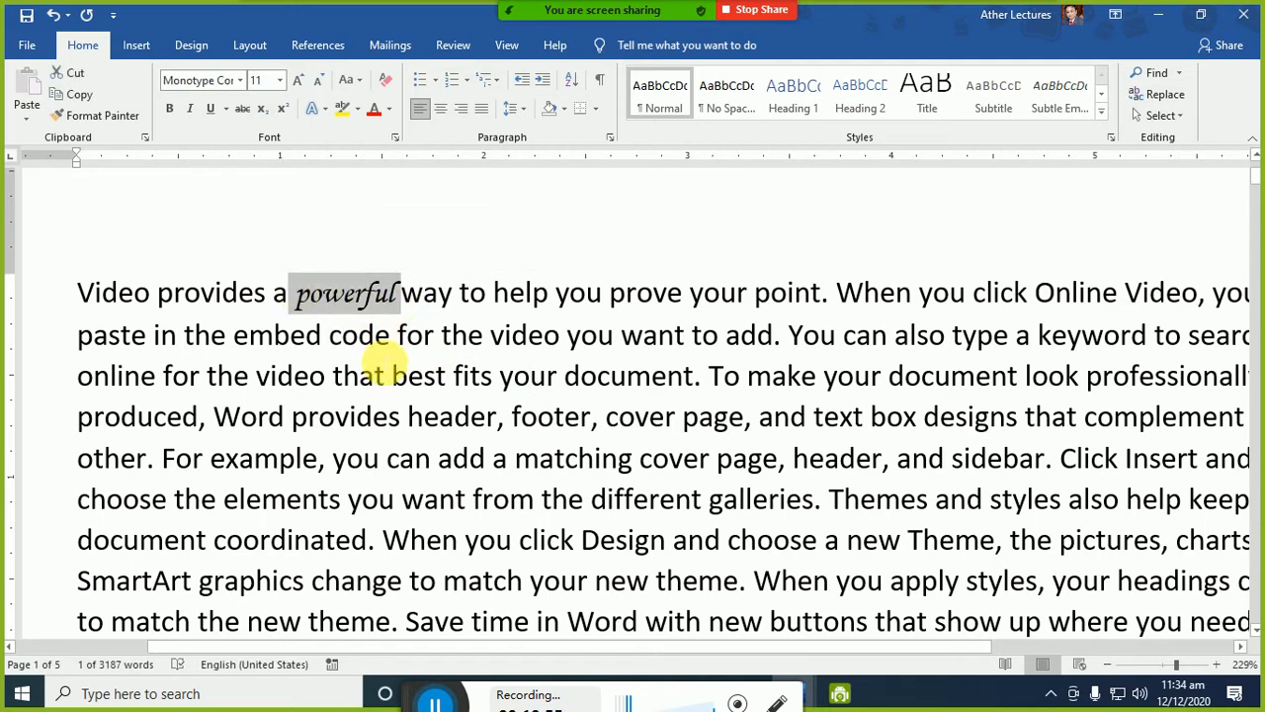
key("alt+Tab")
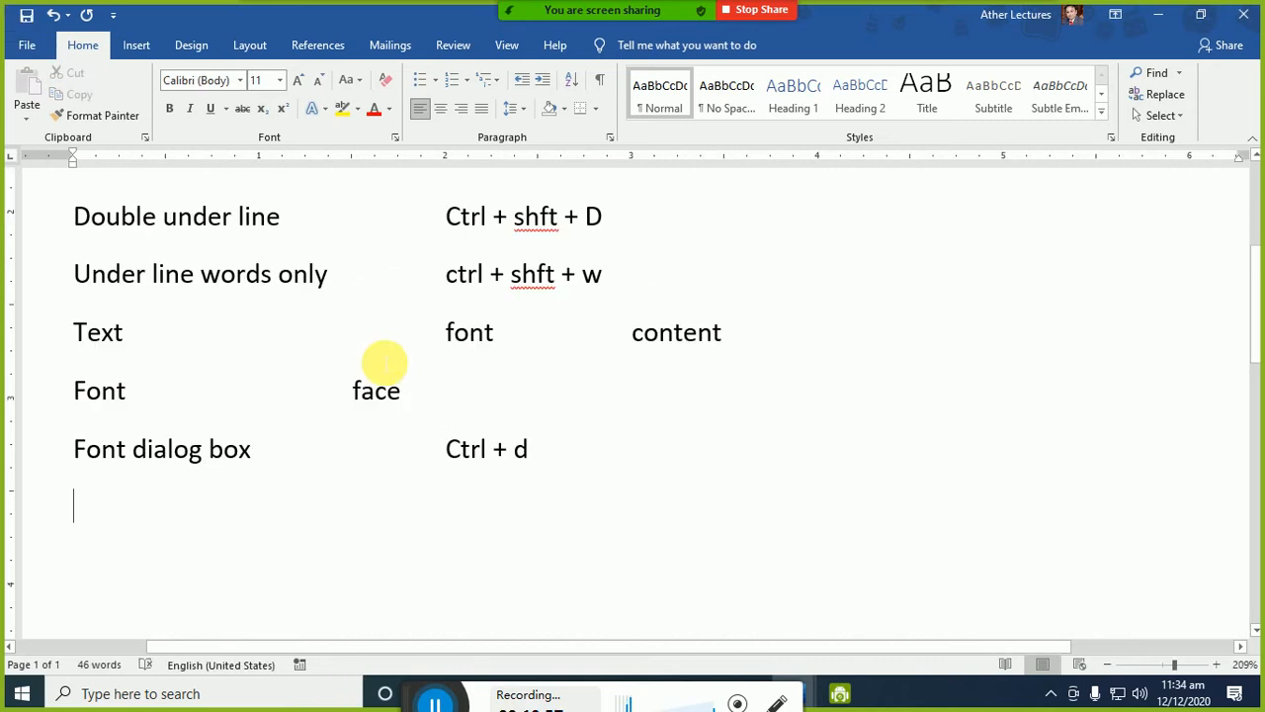
type("c")
key("BackSpace")
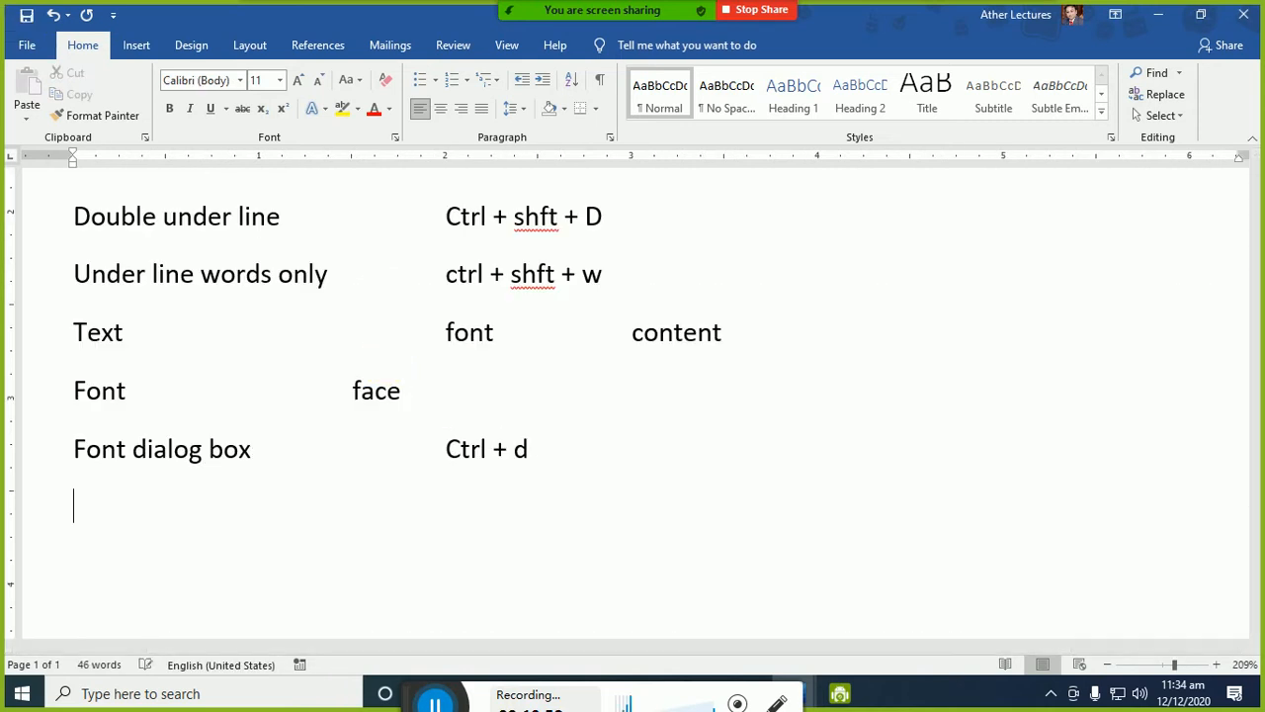
type("change fon")
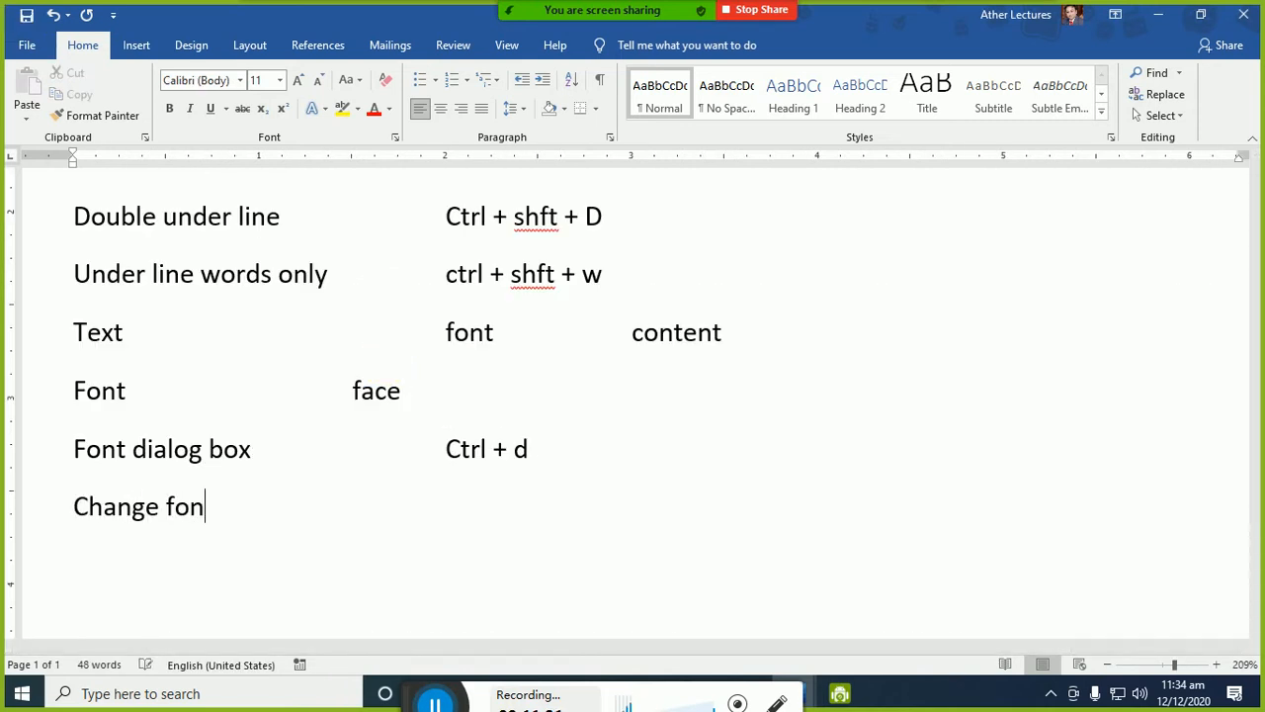
type("t face")
key("Tab")
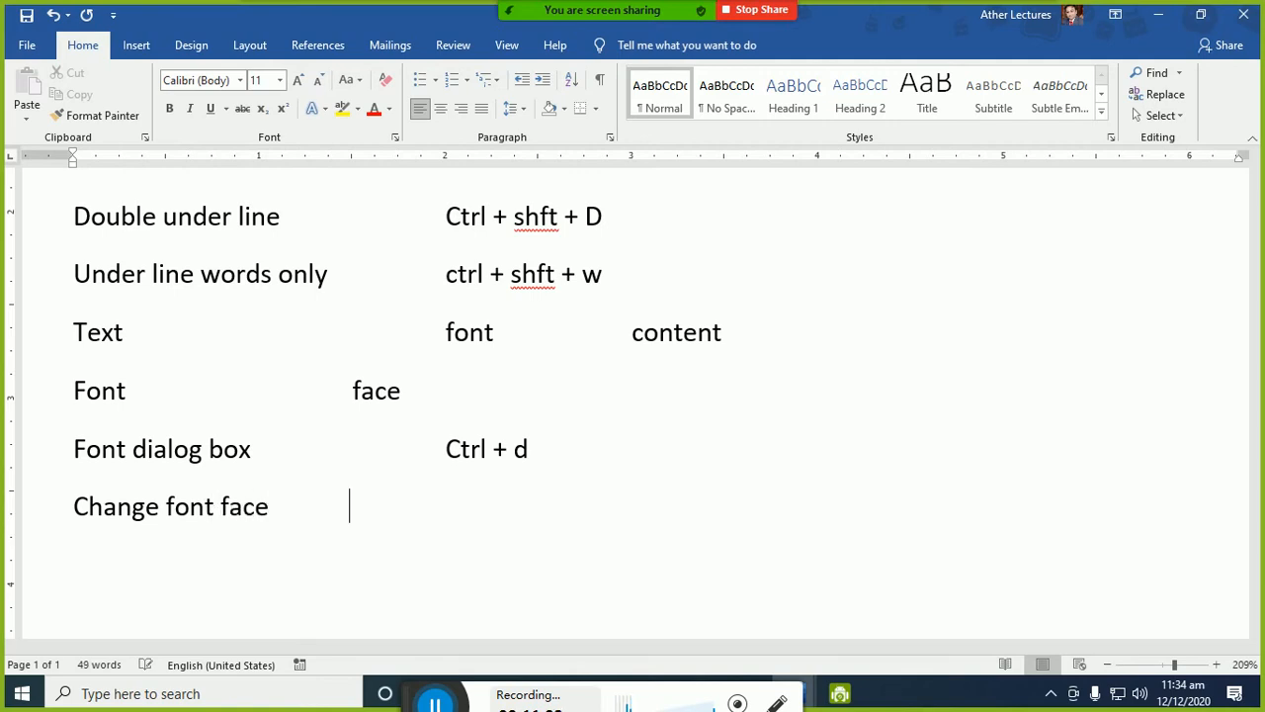
- Enter "Ctrl + shft + f" in a separate column beside "Change font face", aligned with "Ctrl + d", followed by an empty line
key("Tab")
key("Tab")
key("BackSpace")
type("Ctrl ")
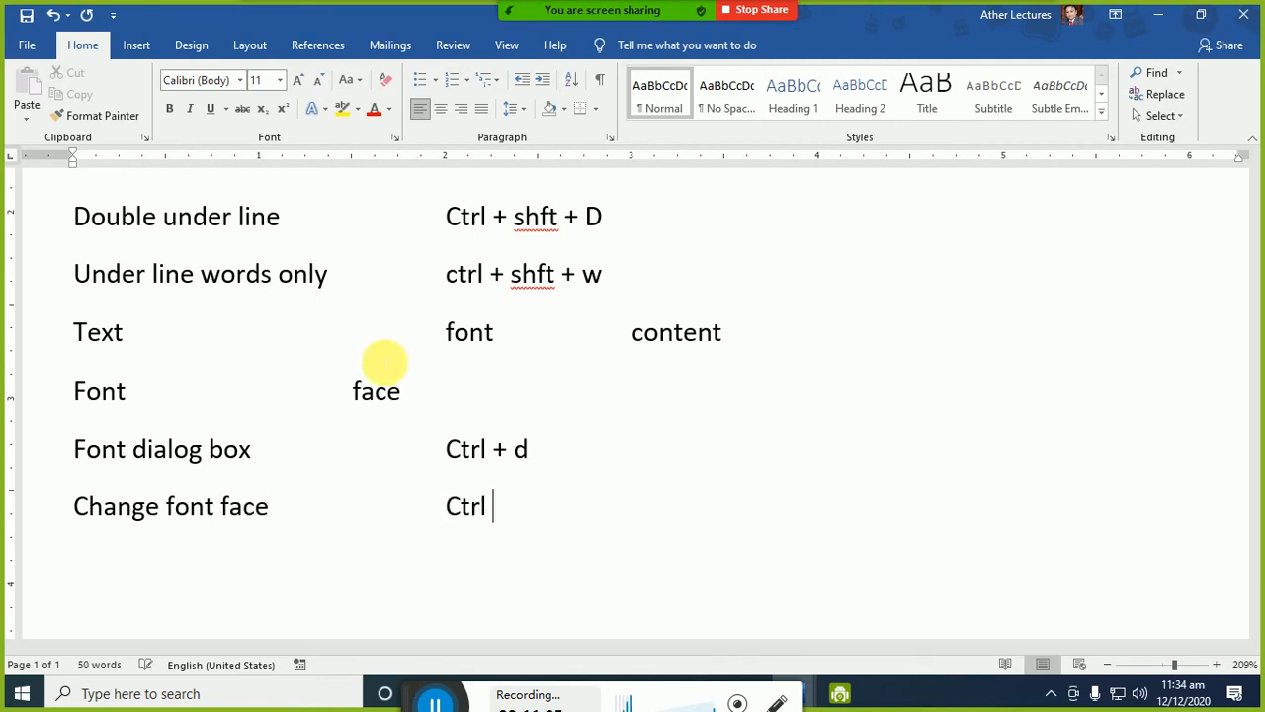
type("|+")
key("BackSpace")
key("BackSpace")
type("+")
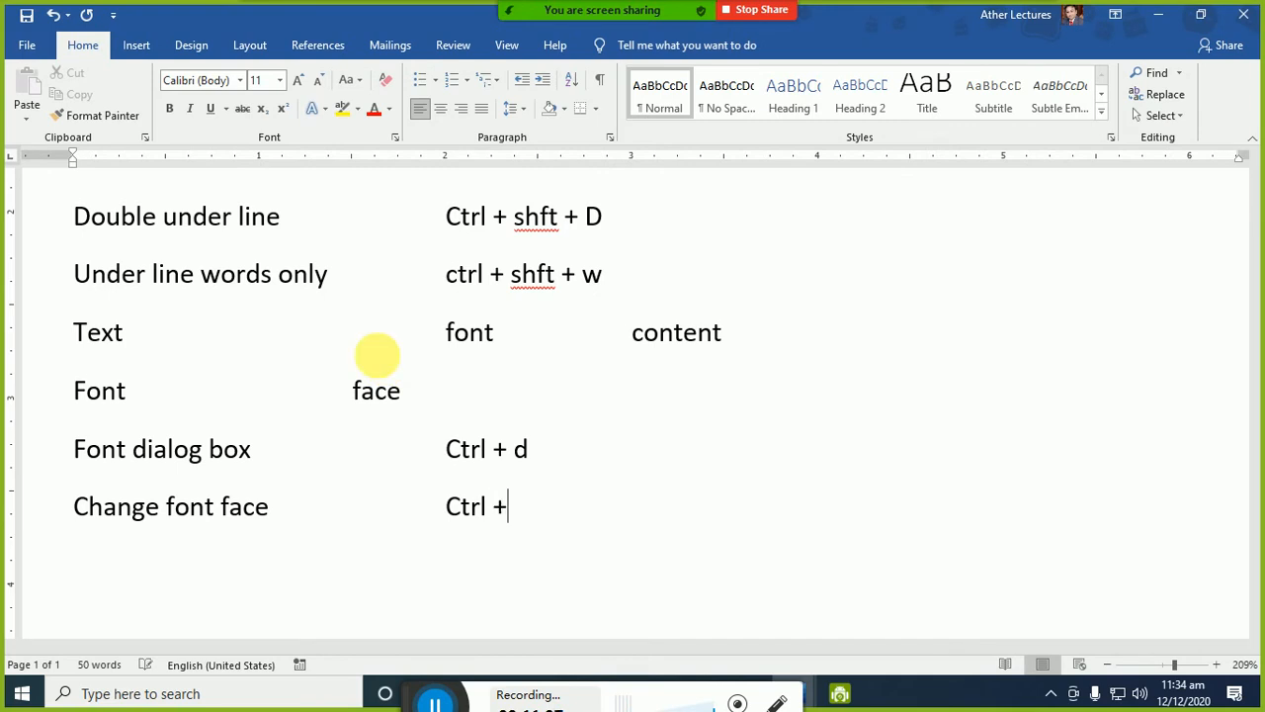
type(" shft + ")
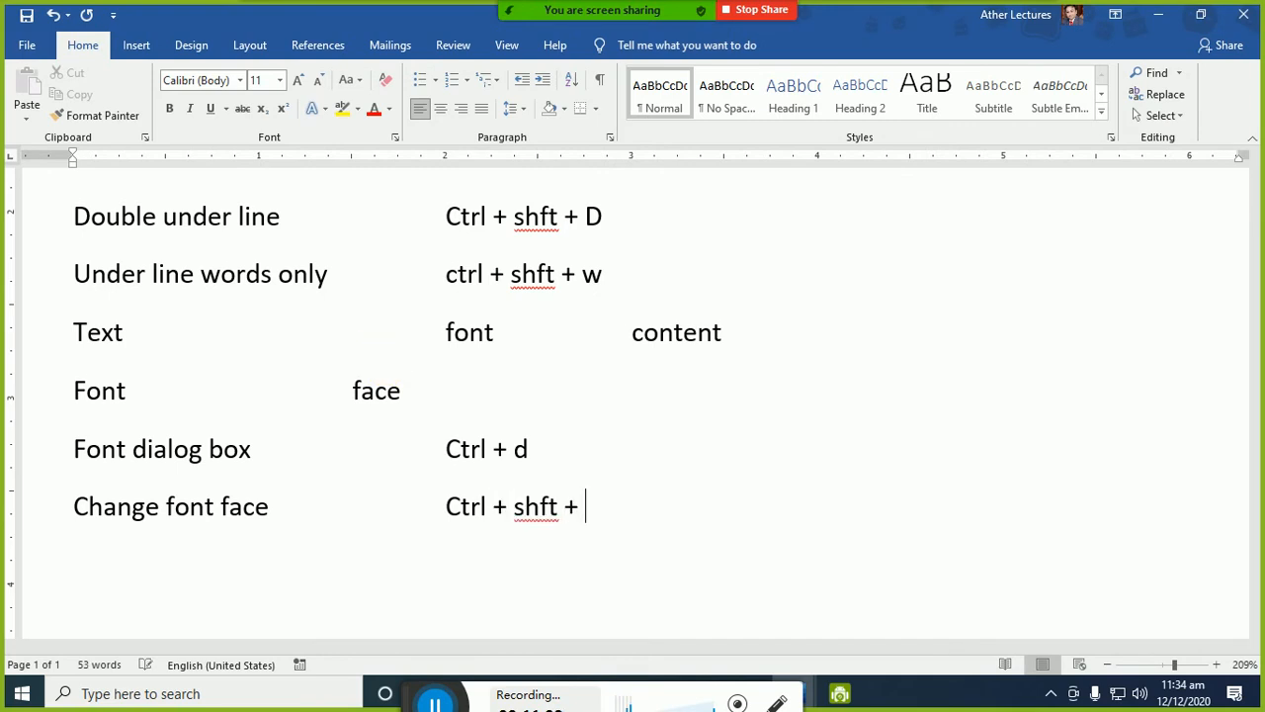
type("f")
key("Return")
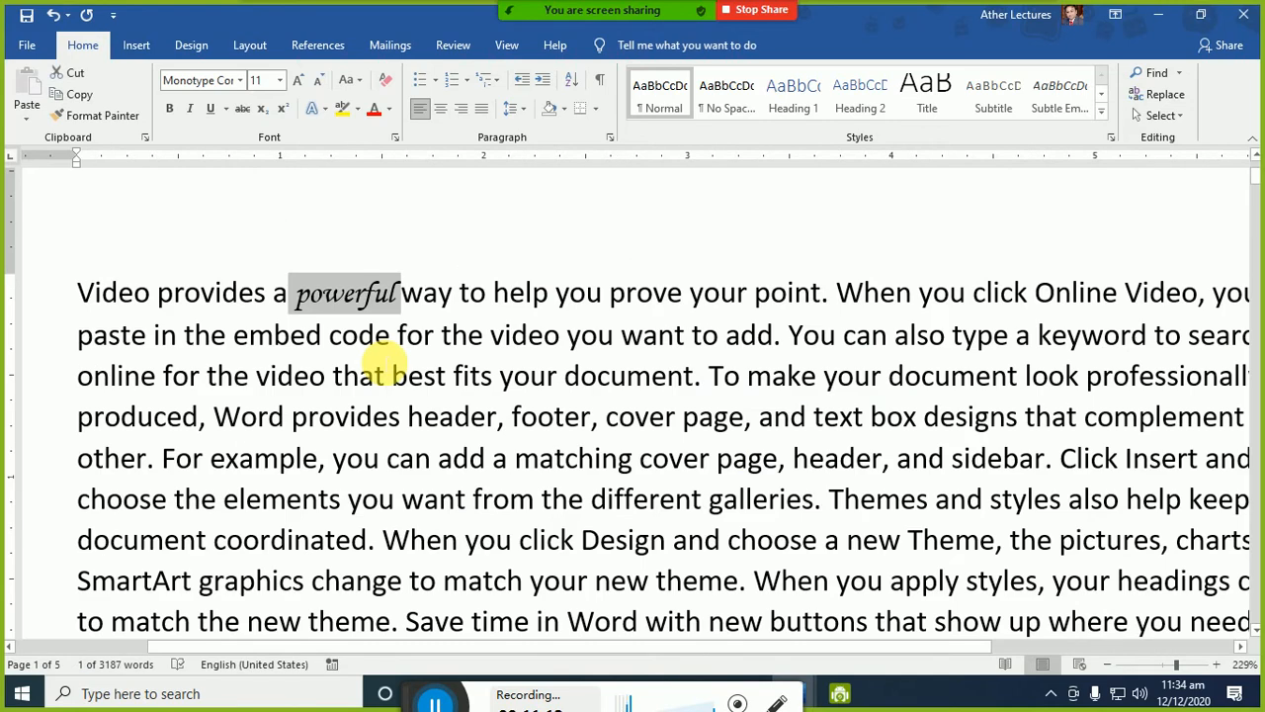
- In the sample-text document, open the Font dialog for the selected word "powerful", look up fonts starting with "th", and apply Tahoma
key("ctrl+shift+f")
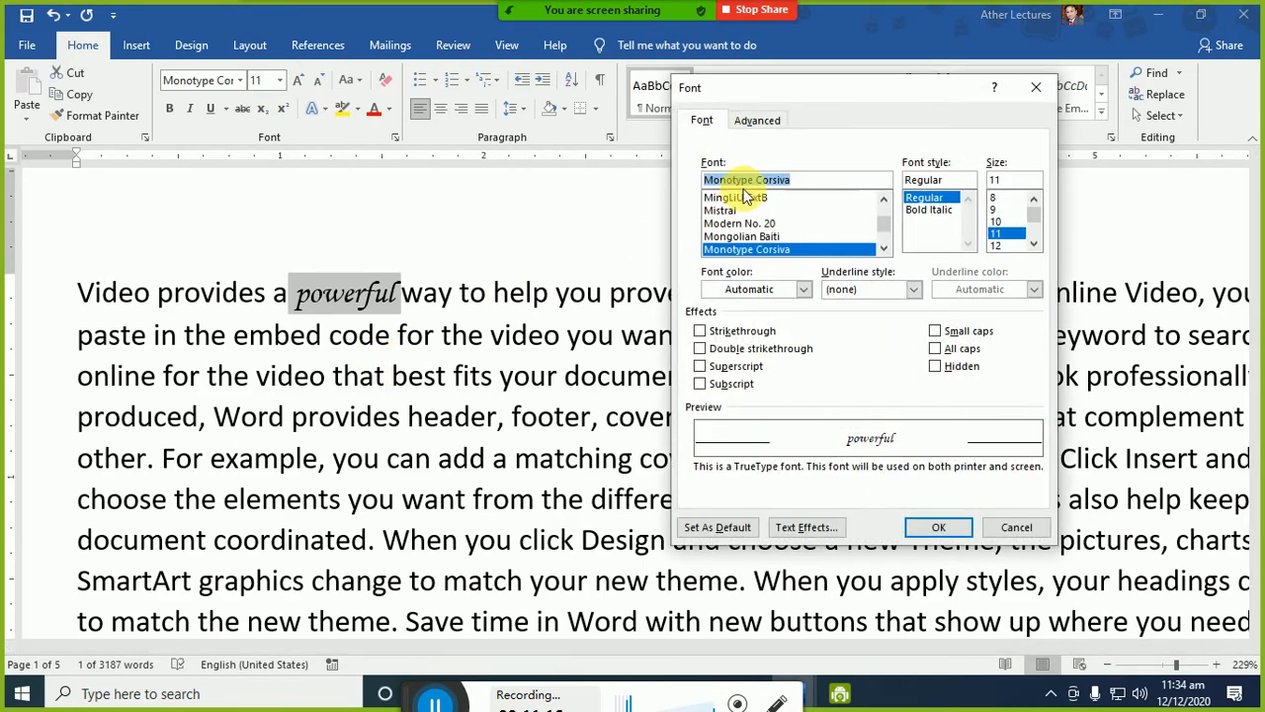
type("th")
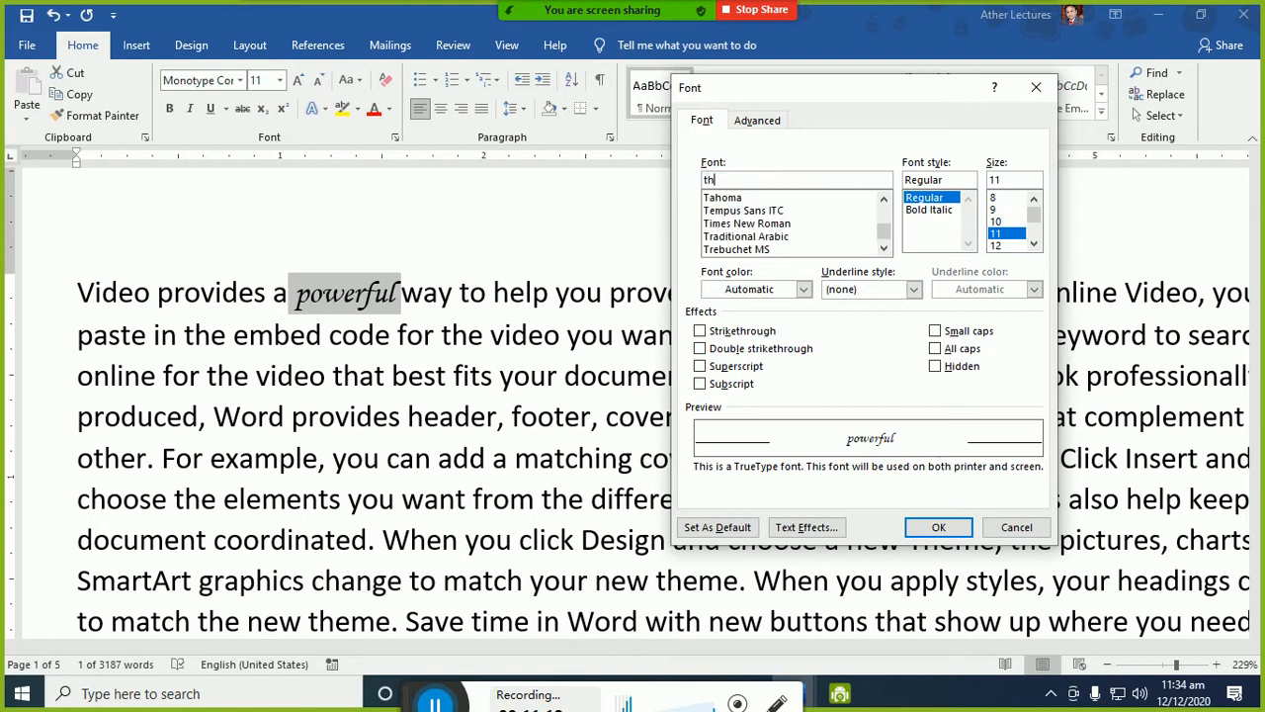
left_click(721, 200)
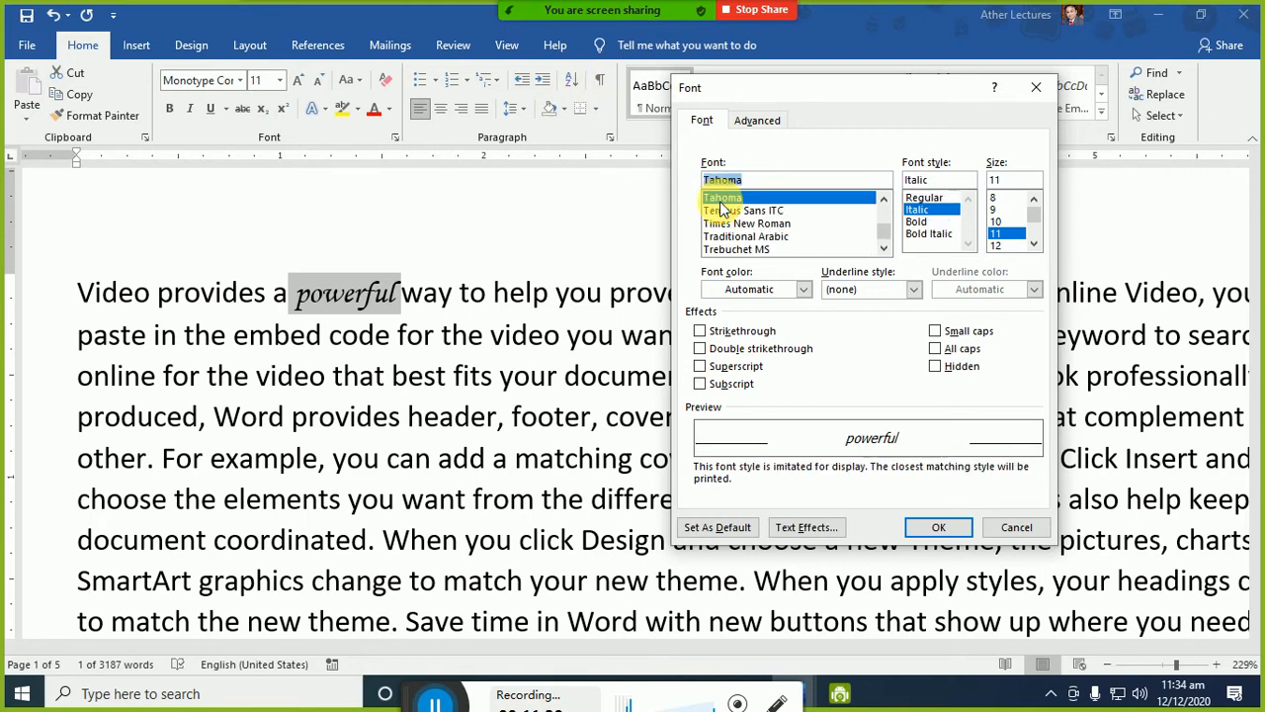
left_click(938, 527)
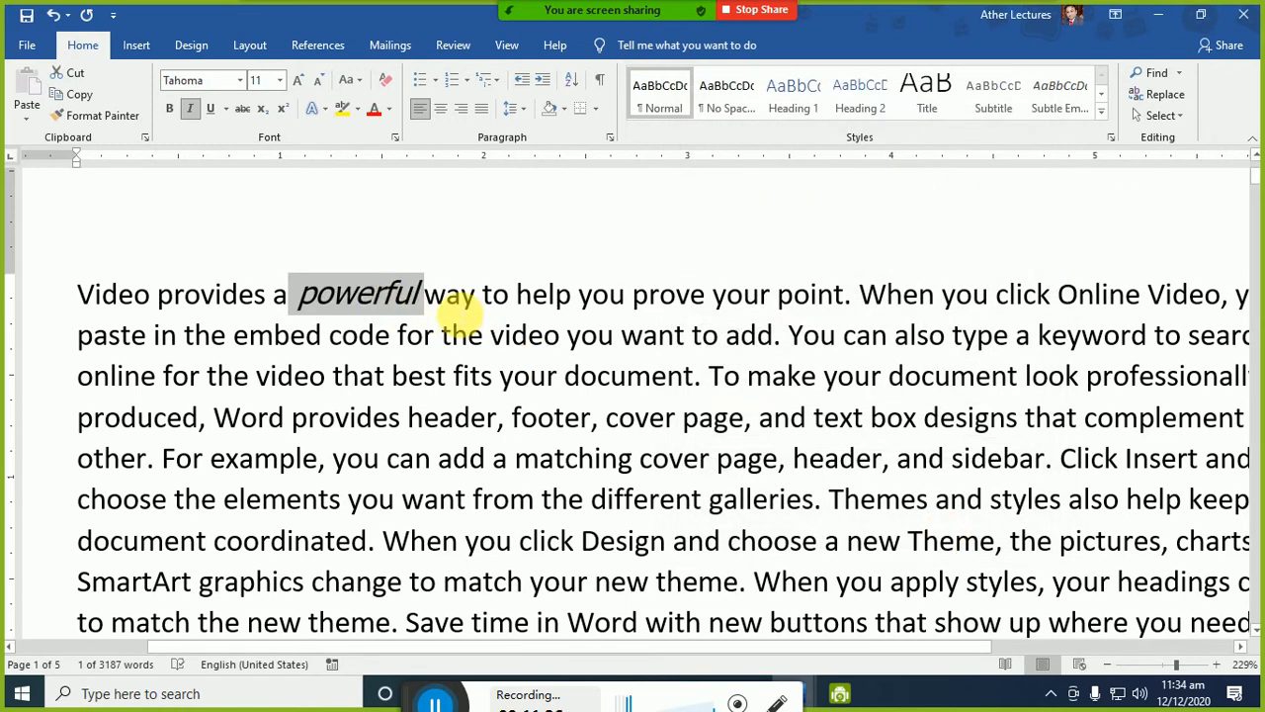
- In the notes document, highlight the font dialog and font face shortcut lines, and look through the font list without choosing a font
key("alt+Tab")
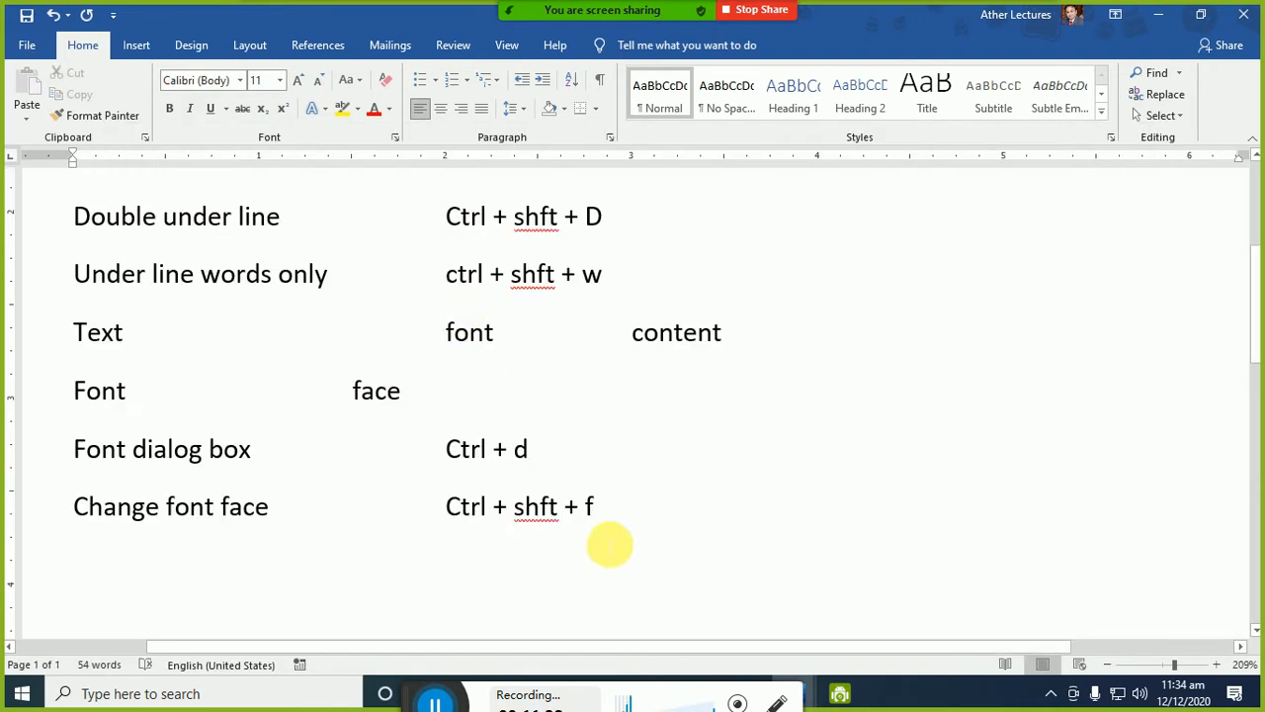
left_click_drag(624, 517, 85, 446)
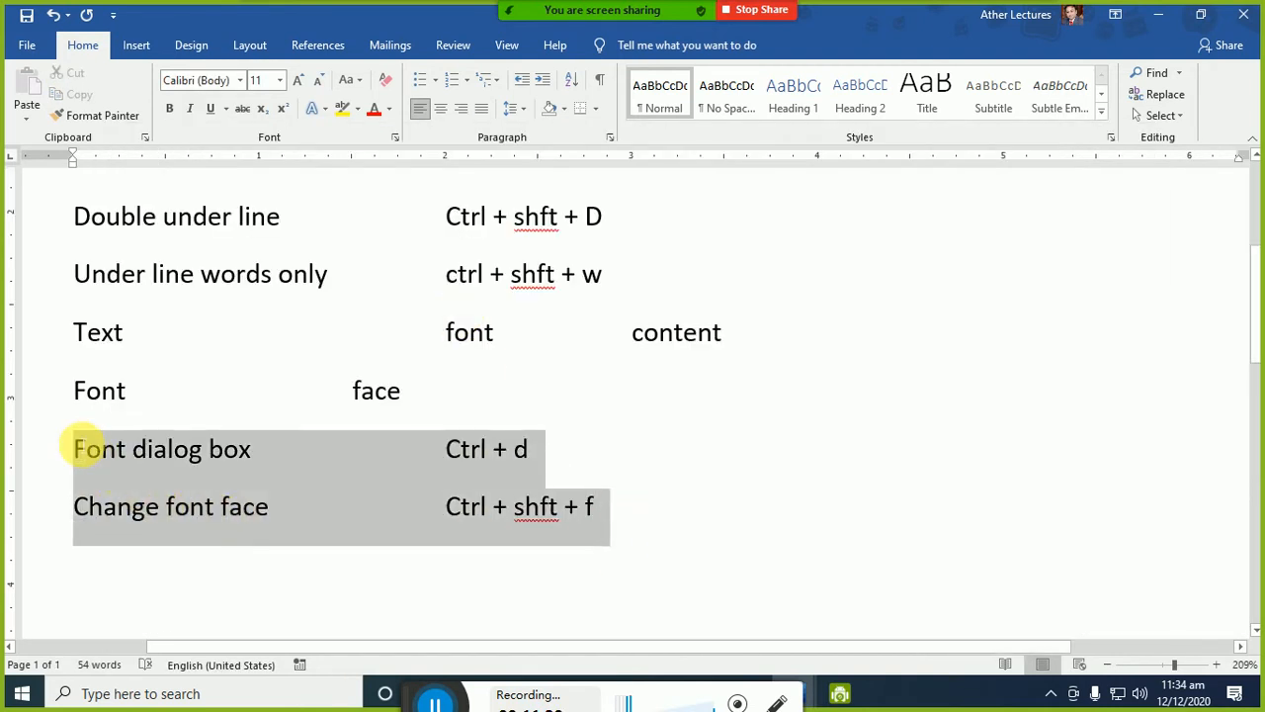
left_click(179, 562)
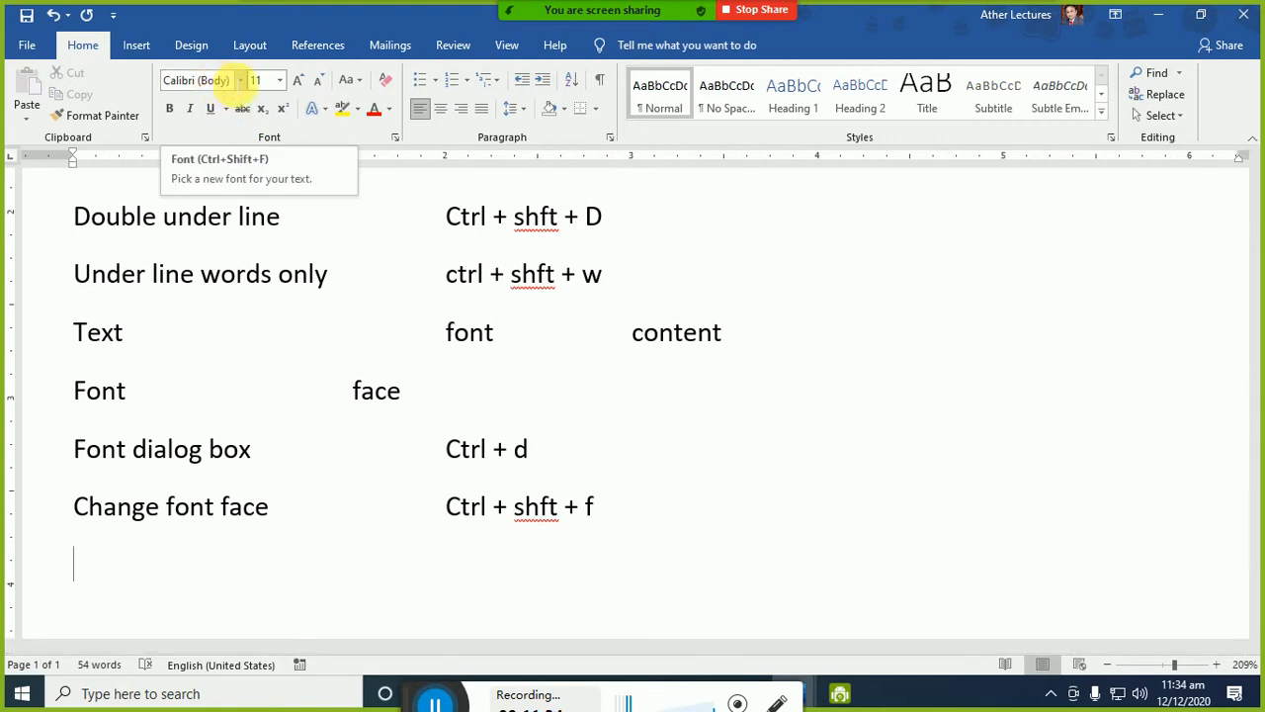
left_click(240, 77)
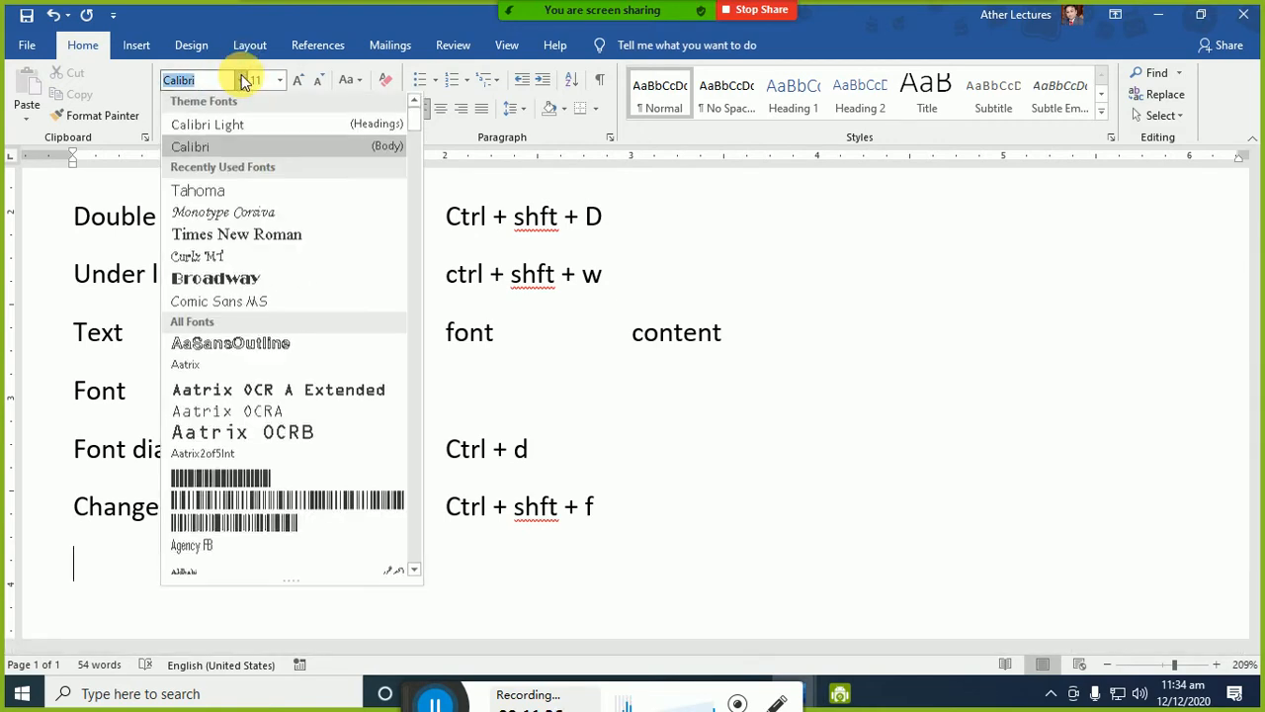
mouse_move(411, 129)
left_mouse_down()
mouse_move(416, 571)
mouse_move(427, 454)
mouse_move(413, 125)
left_mouse_up()
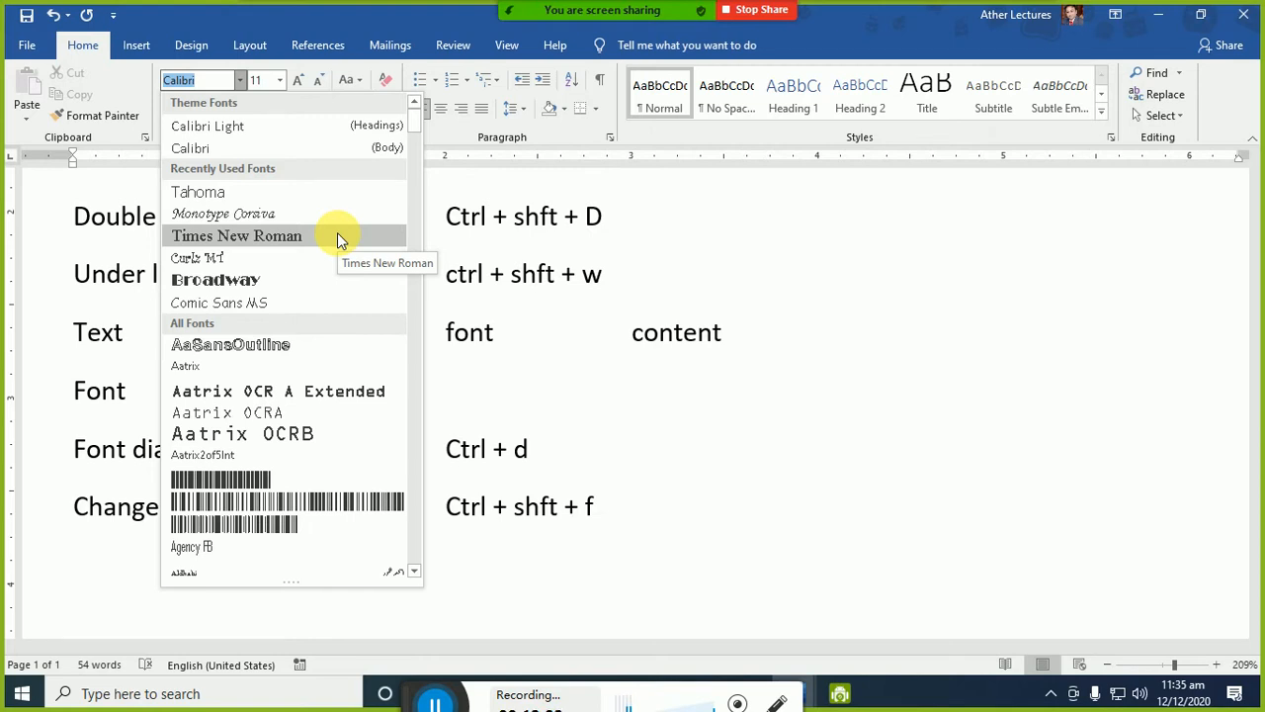
key("Escape")
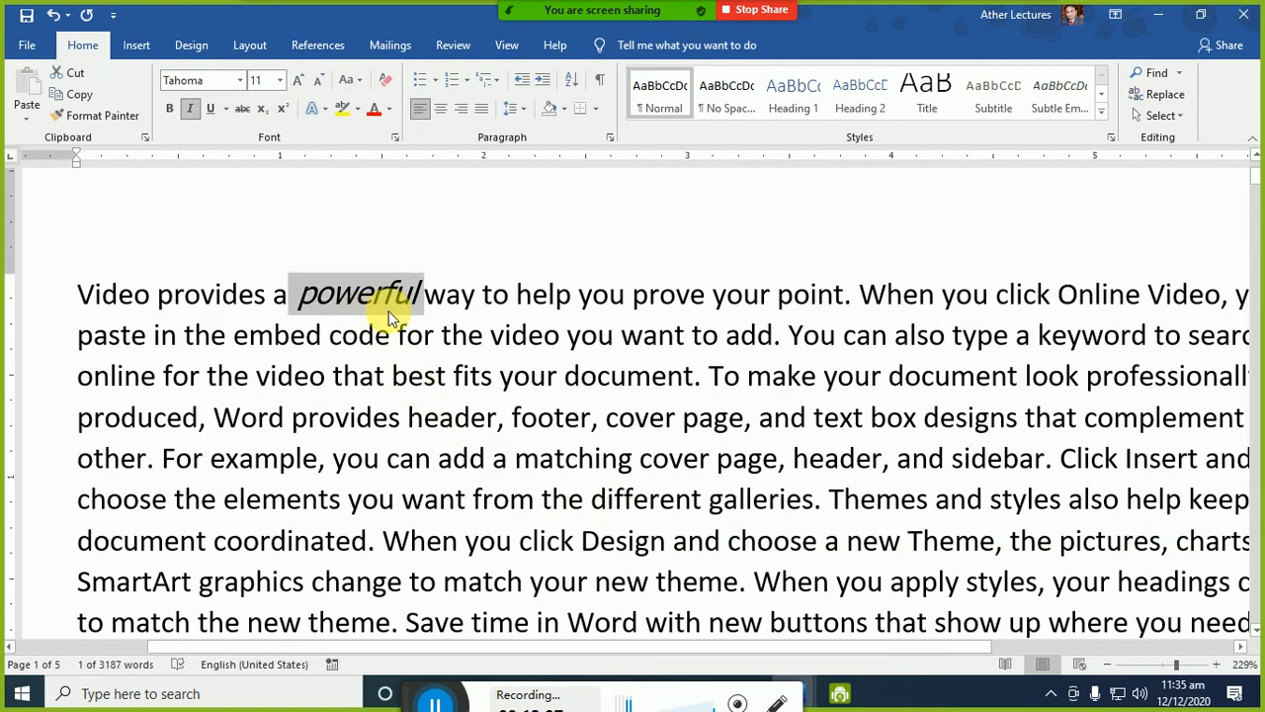
- Undo the Tahoma font change on the word "powerful" in the sample-text document
left_click(284, 271)
key("ctrl+z")
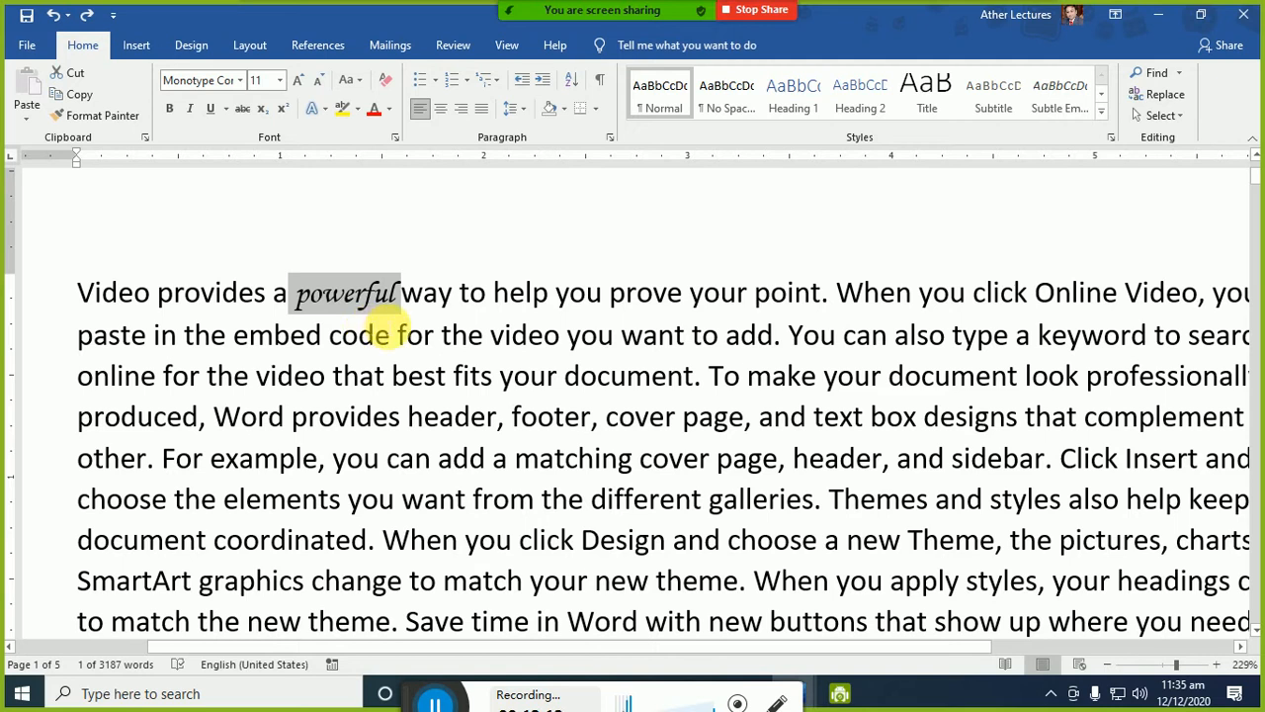
- In the notes document, add the line "Working repeat" with an empty line above it and several empty lines below
key("alt+Tab")
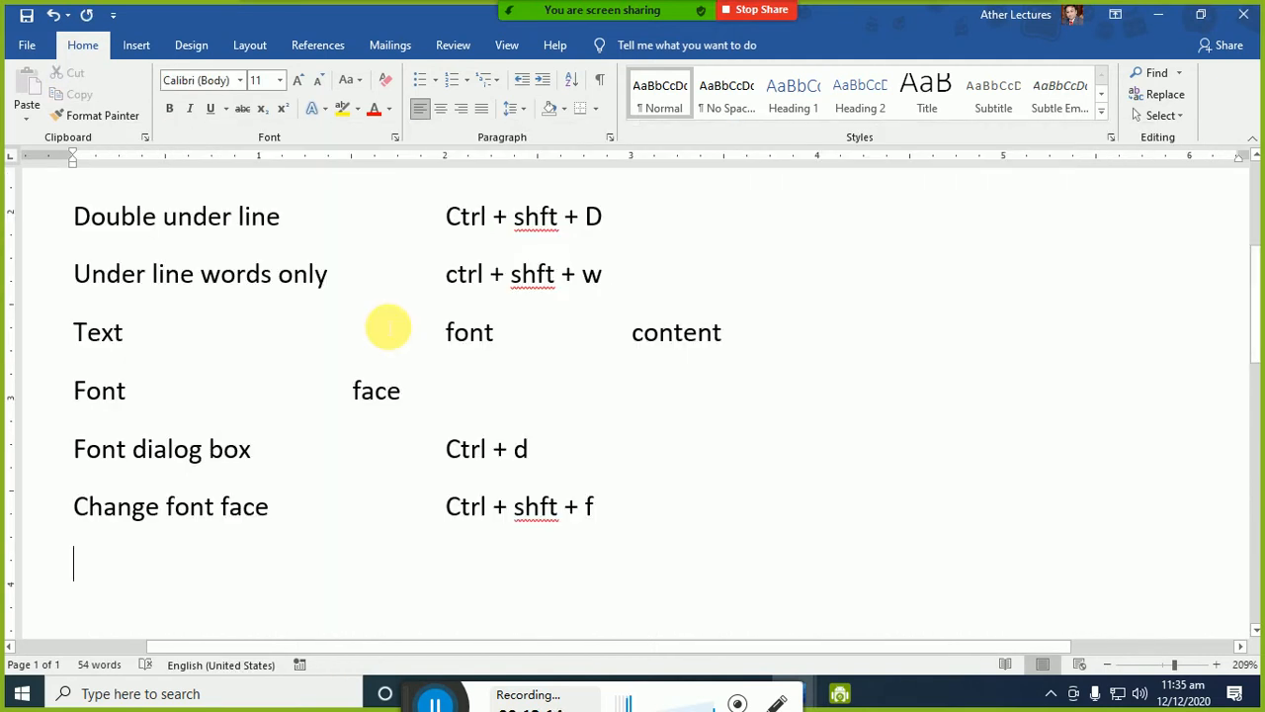
type("wor")
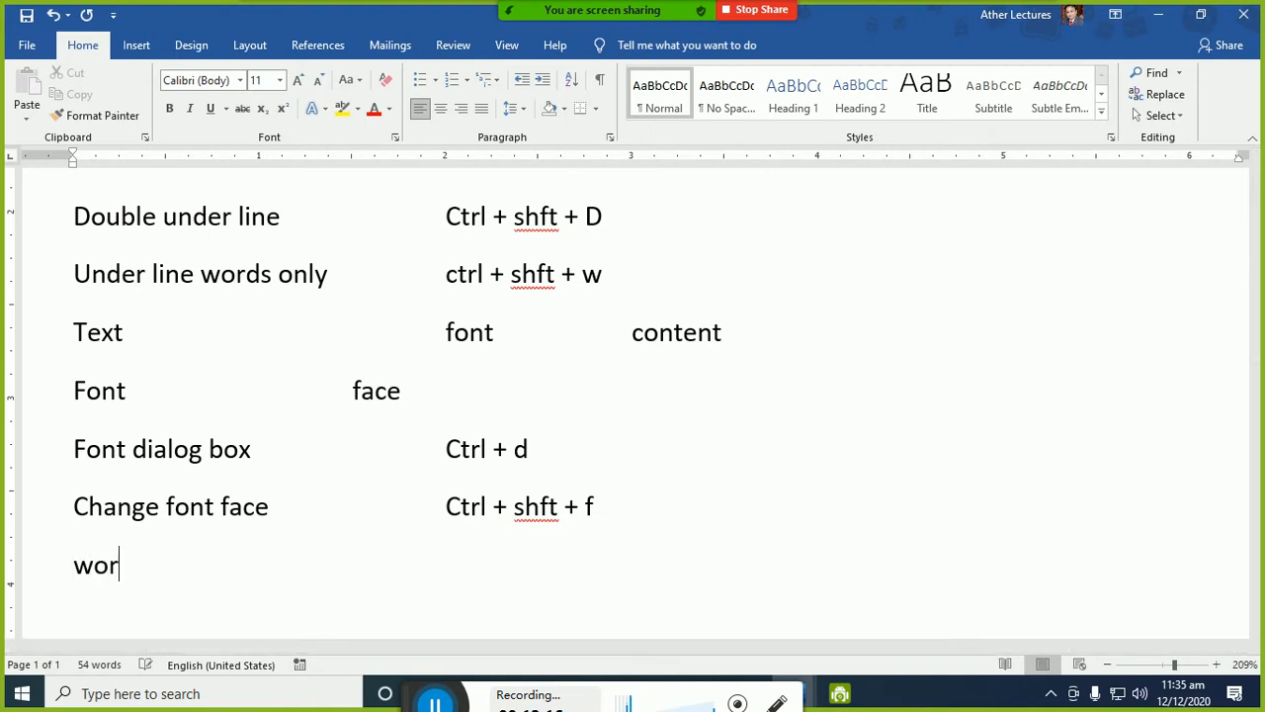
type("king re")
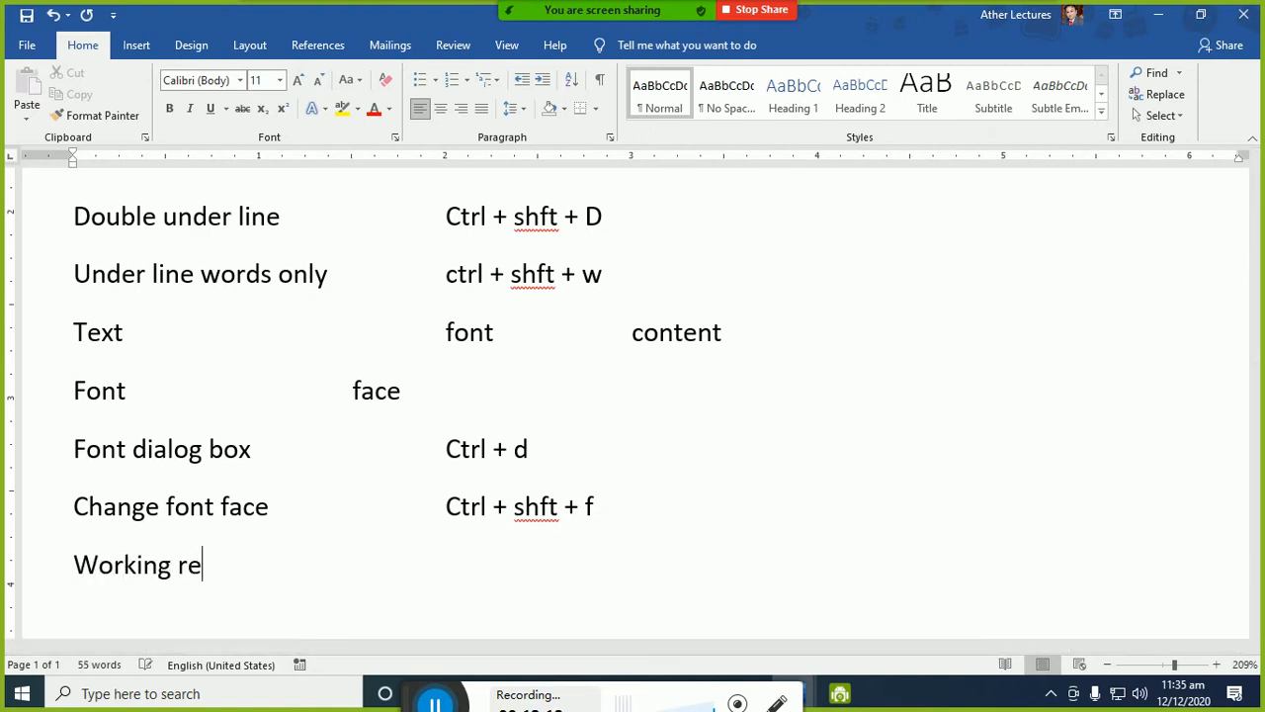
type("peat")
key("Home")
key("Return")
key("End")
key("Return")
key("Return")
key("Return")
key("Up")
key("Up")
key("Up")
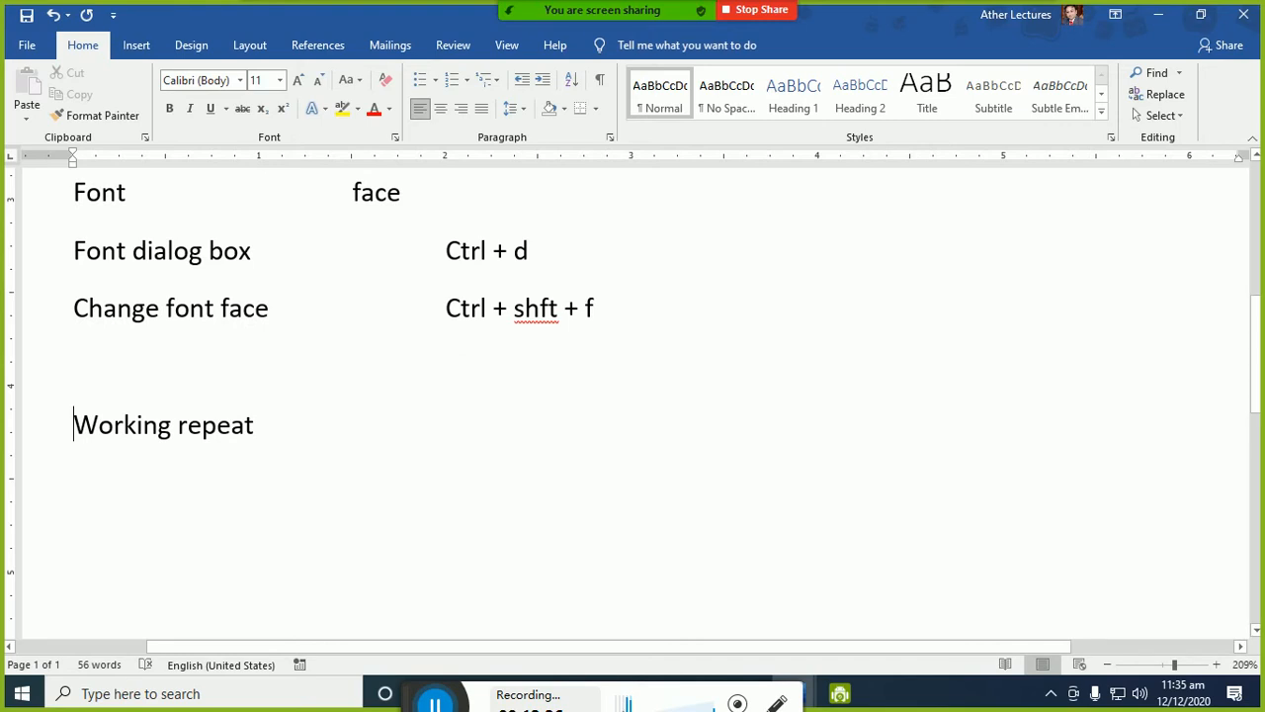
- Add "undo" and the shortcut "Ctrl + Z" in separate columns on the "Working repeat" line, followed by a new line
key("End")
key("Tab")
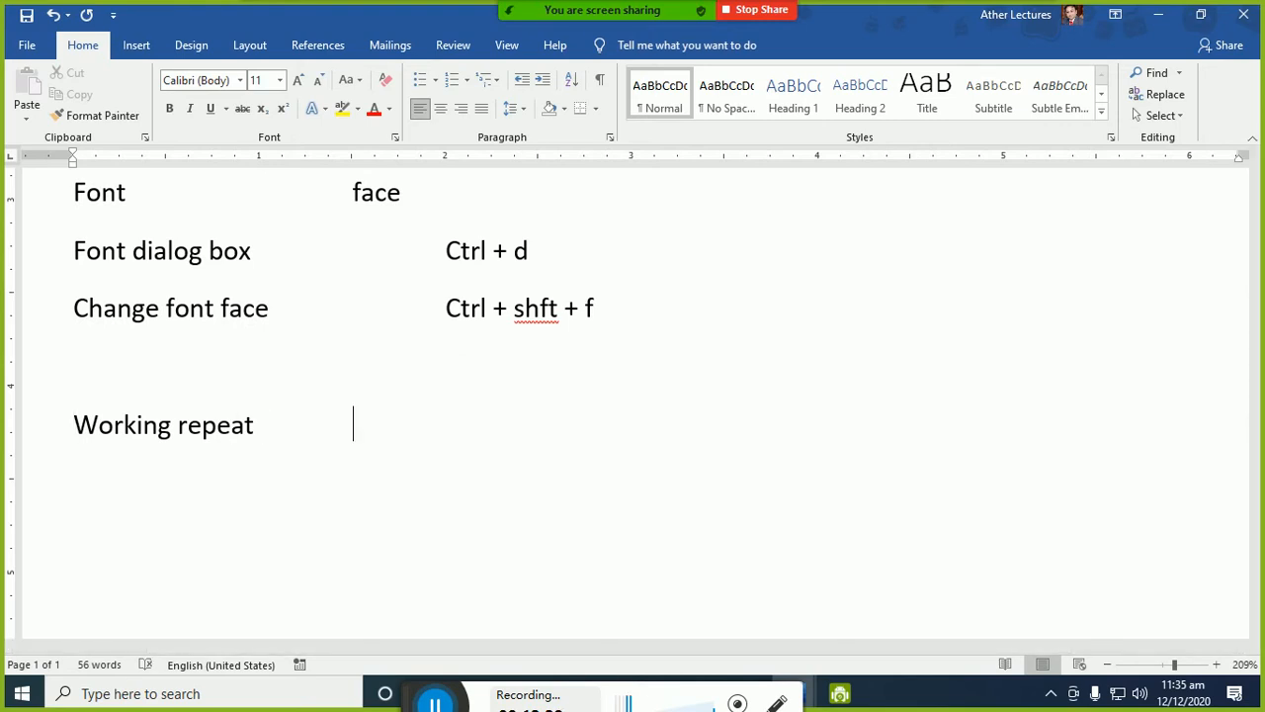
type("undo")
key("Tab")
key("Tab")
key("Tab")
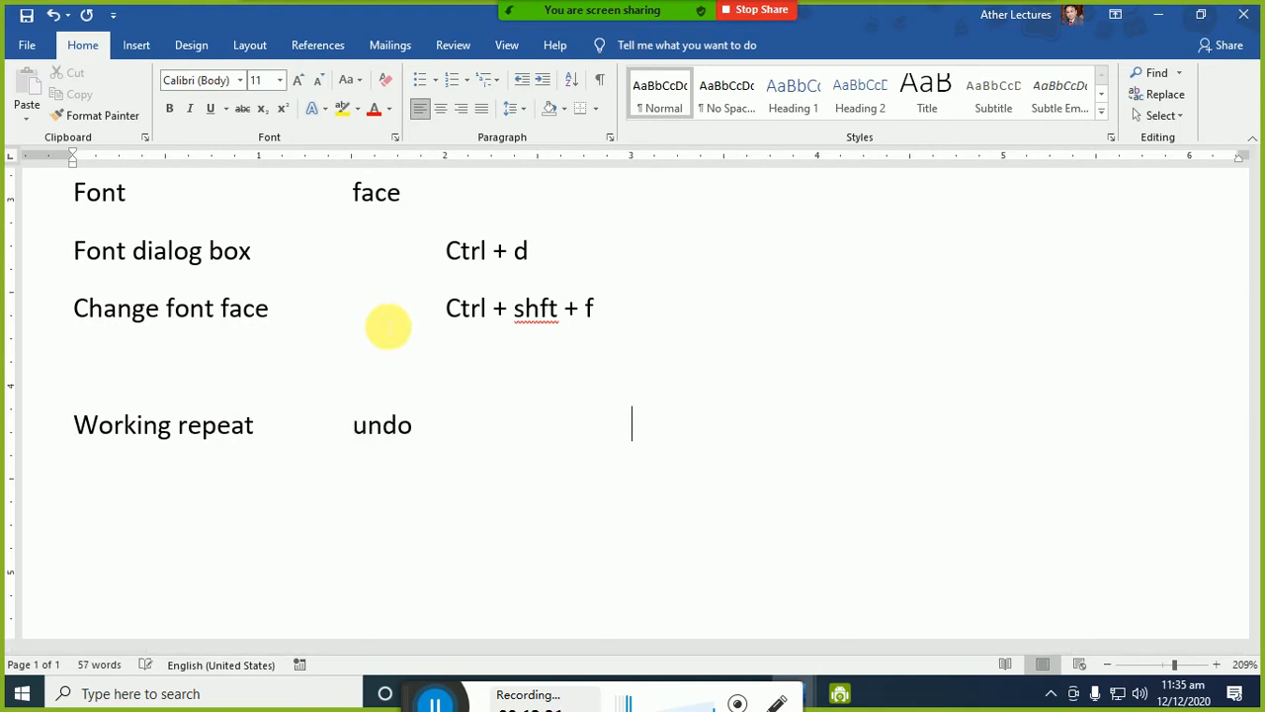
type("Ctrl + Z")
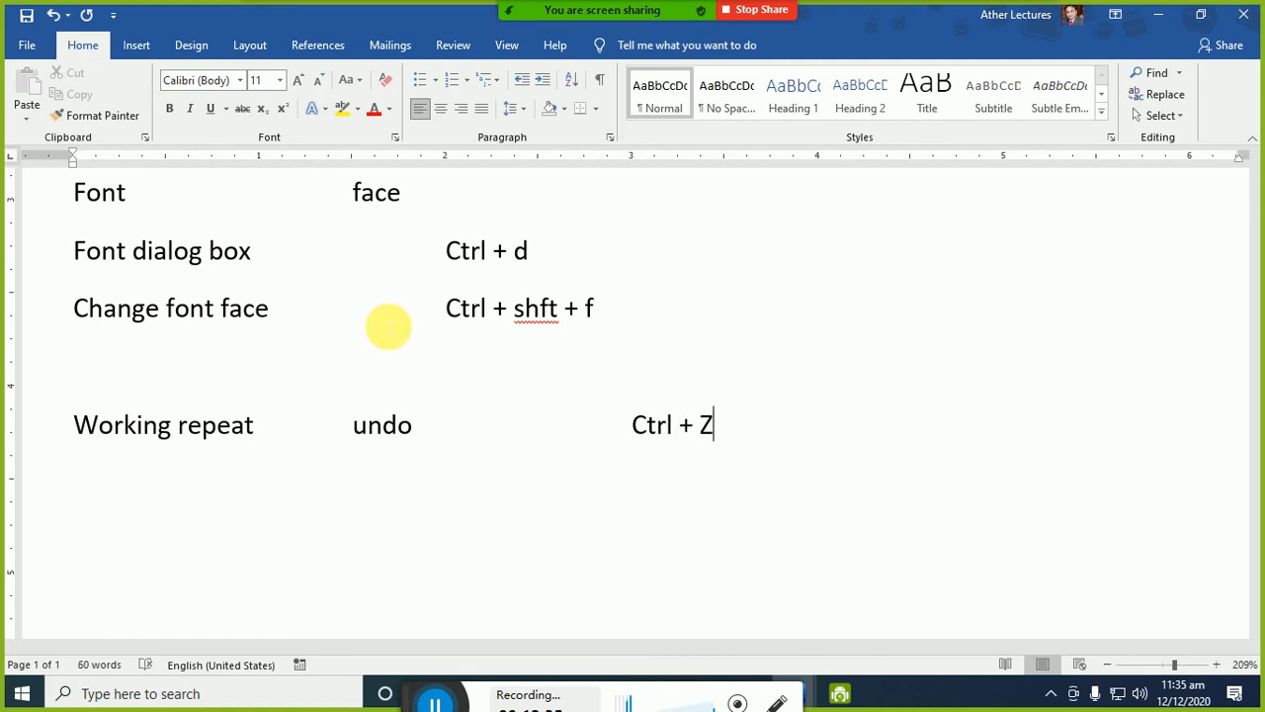
key("Return")
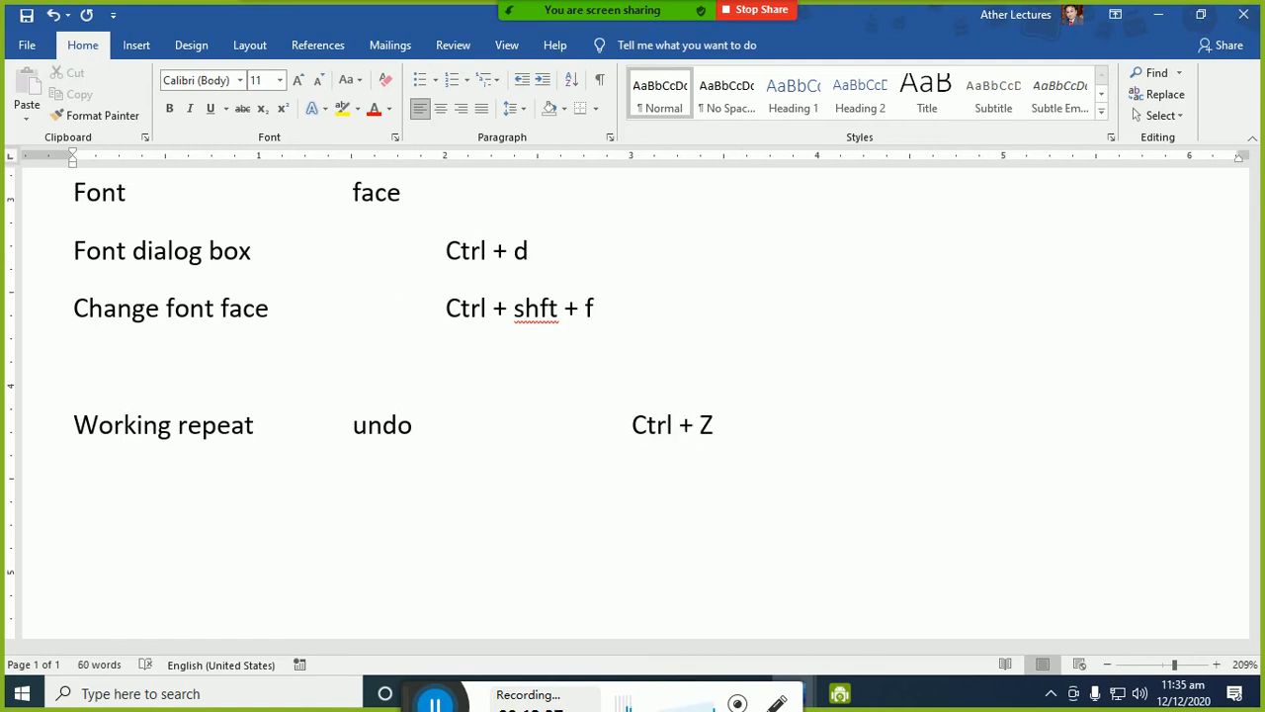
- Add the line "Redo" with "ctrl + Y" aligned under "Ctrl + Z", followed by an empty line
type("redo")
key("Tab")
key("Tab")
key("Tab")
key("Tab")
key("Tab")
type("c")
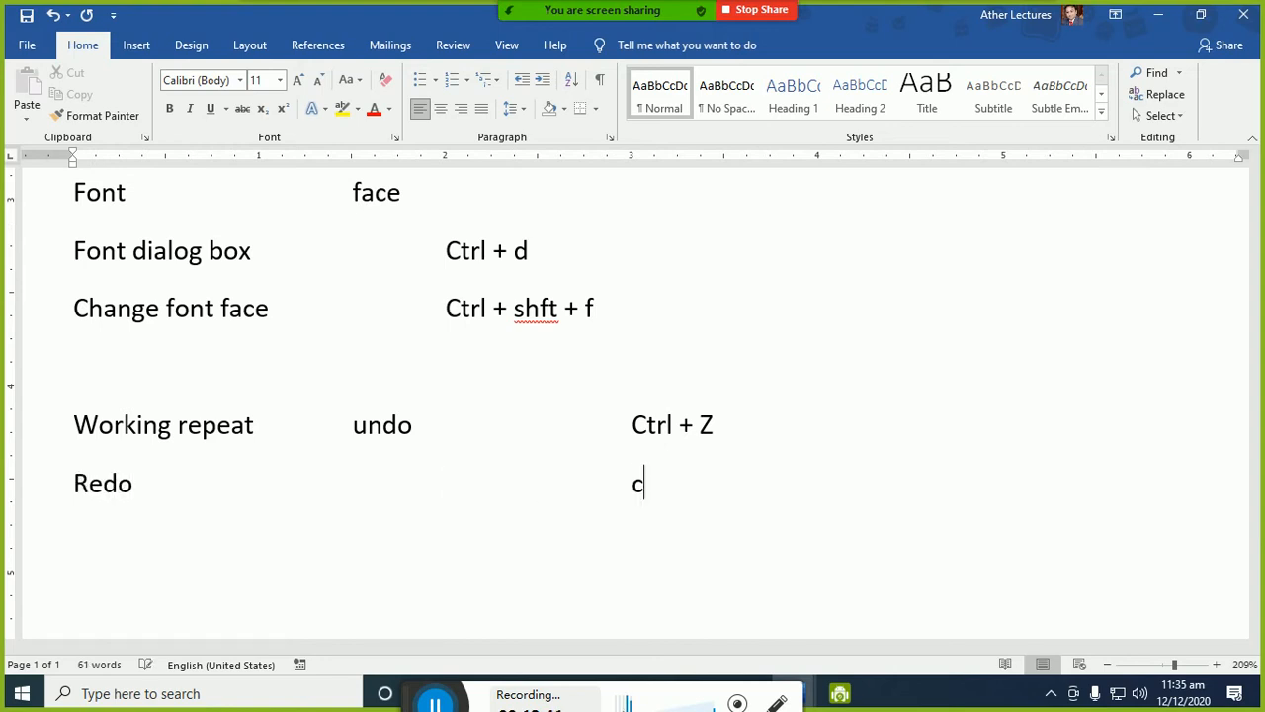
type("trl + Y")
key("Return")
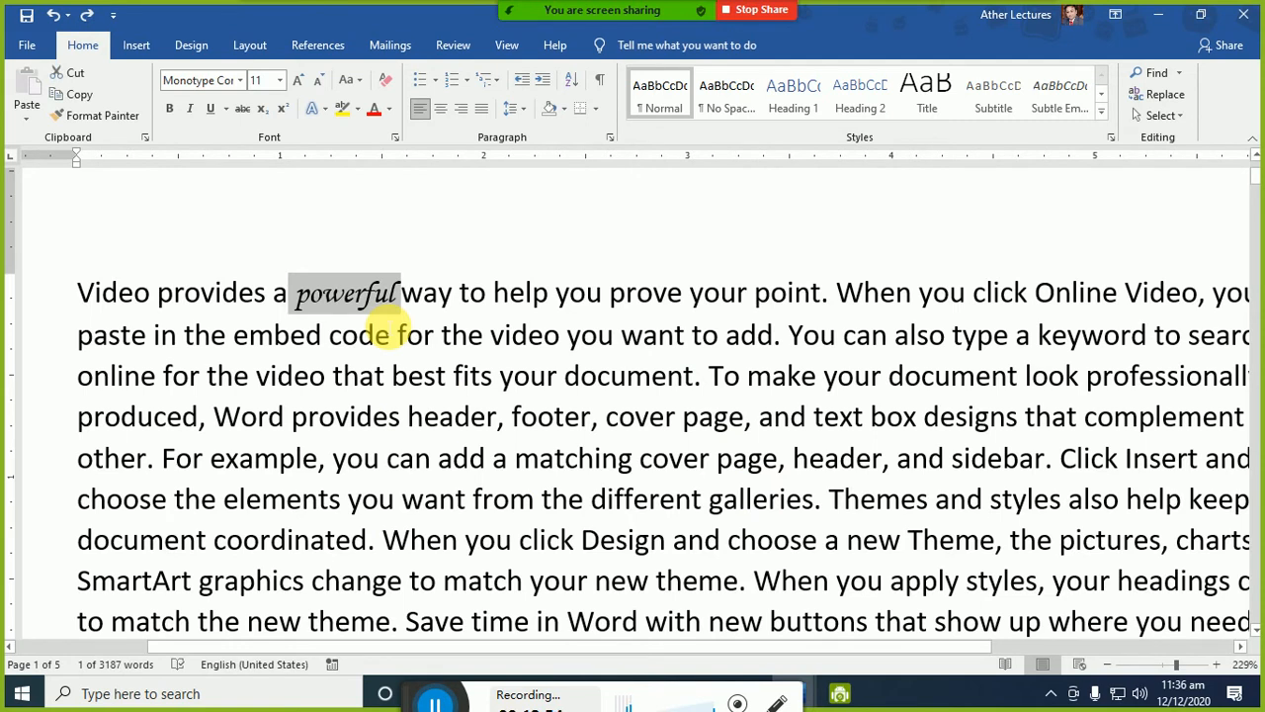
- In the sample-text document, redo and again undo the Tahoma change on "powerful", and open the list of font sizes
key("ctrl+y")
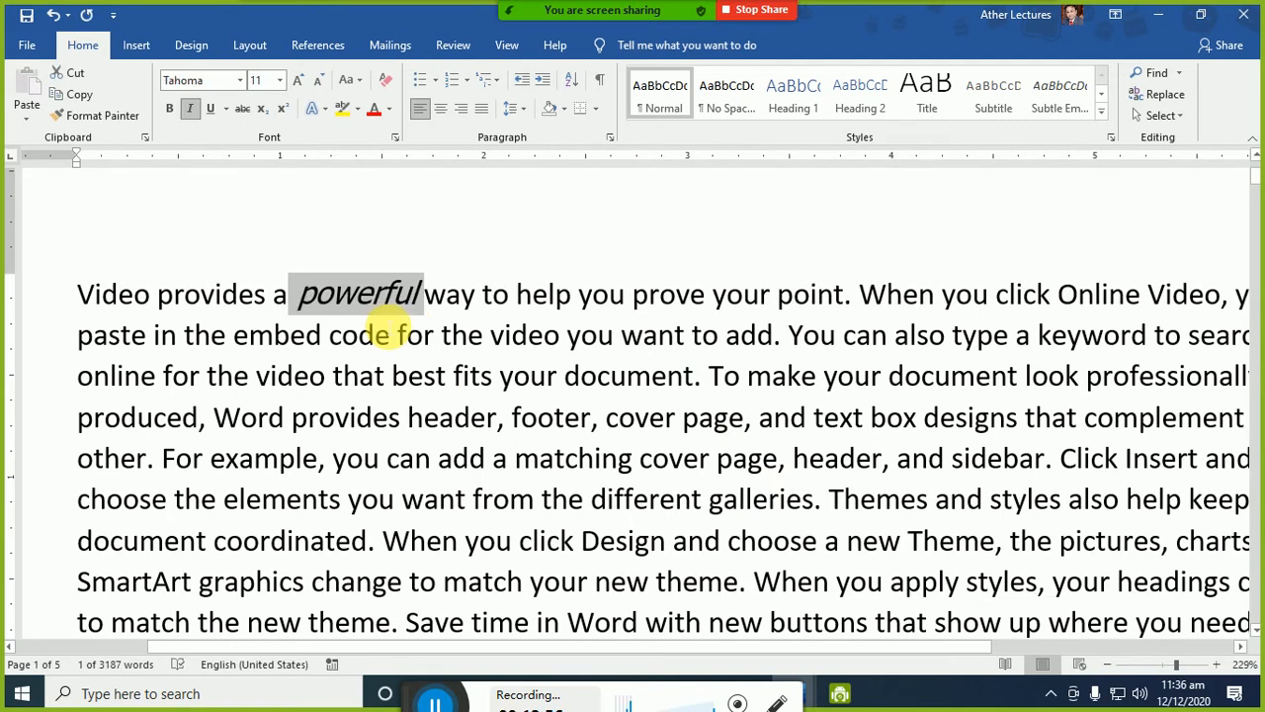
key("ctrl+z")
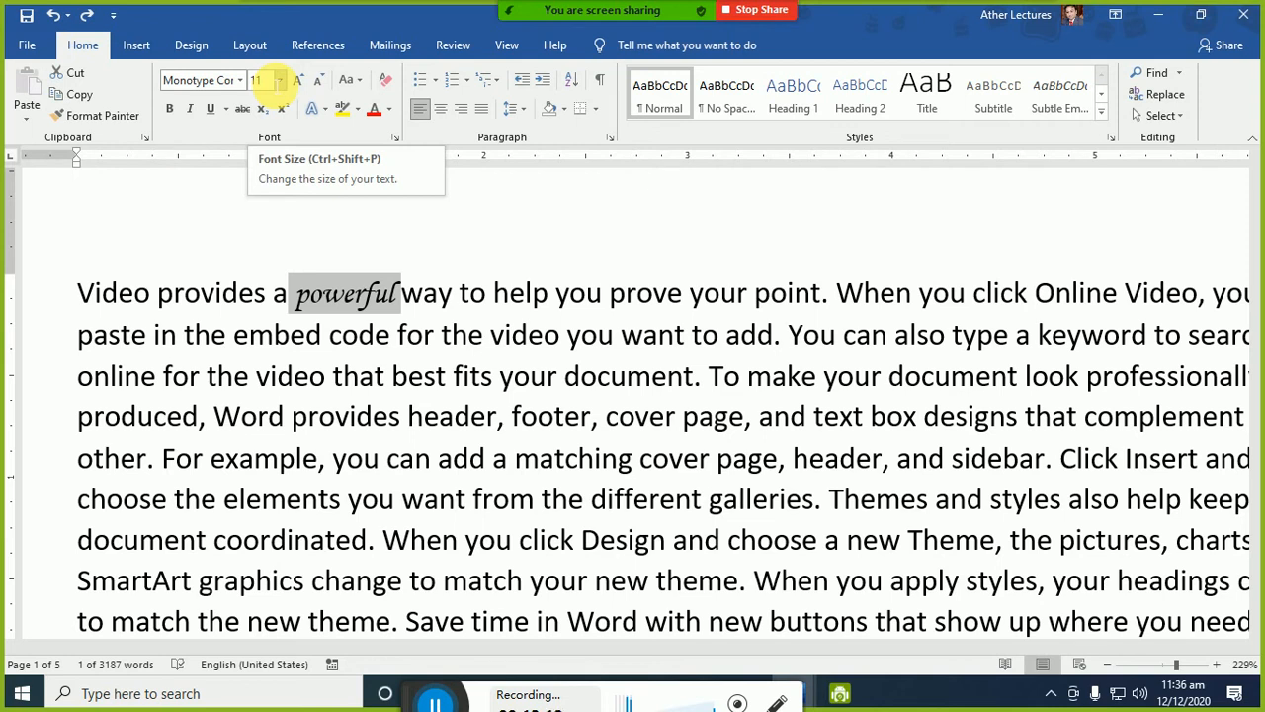
left_click(281, 81)
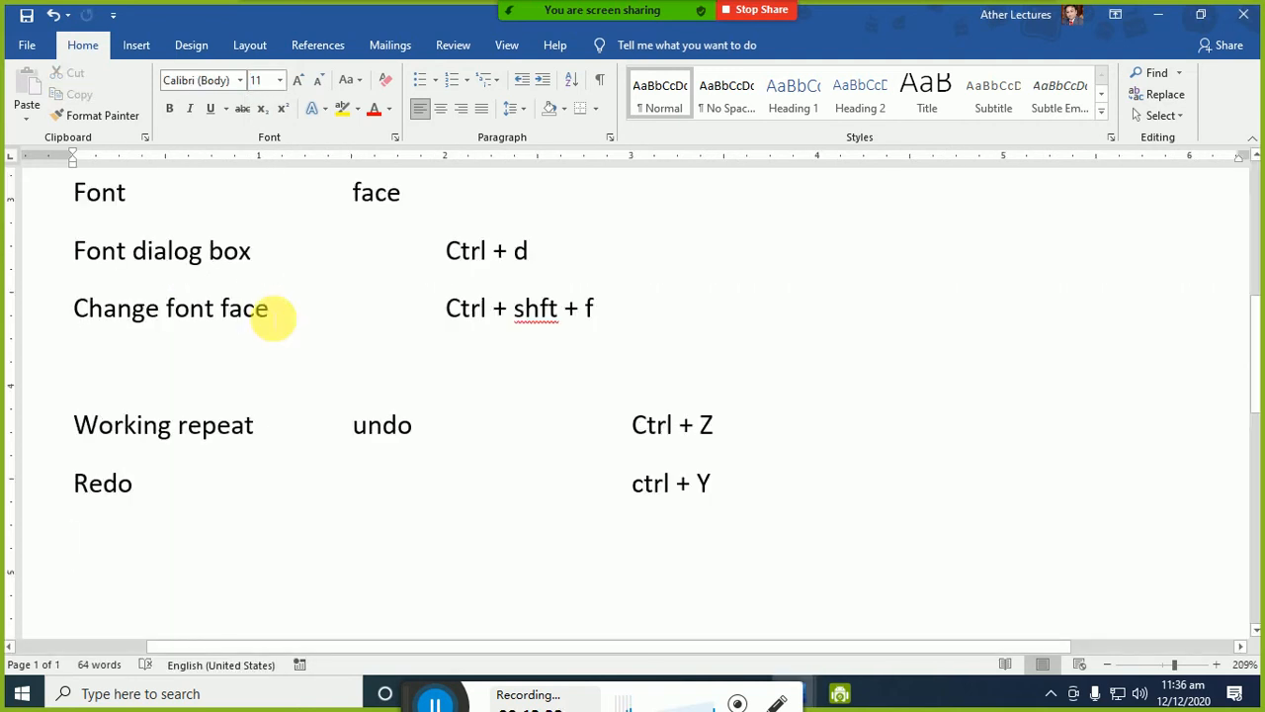
- In the notes document, add the line "Standard font size" with "11 point" in a separate column, followed by a new line
type("stand")
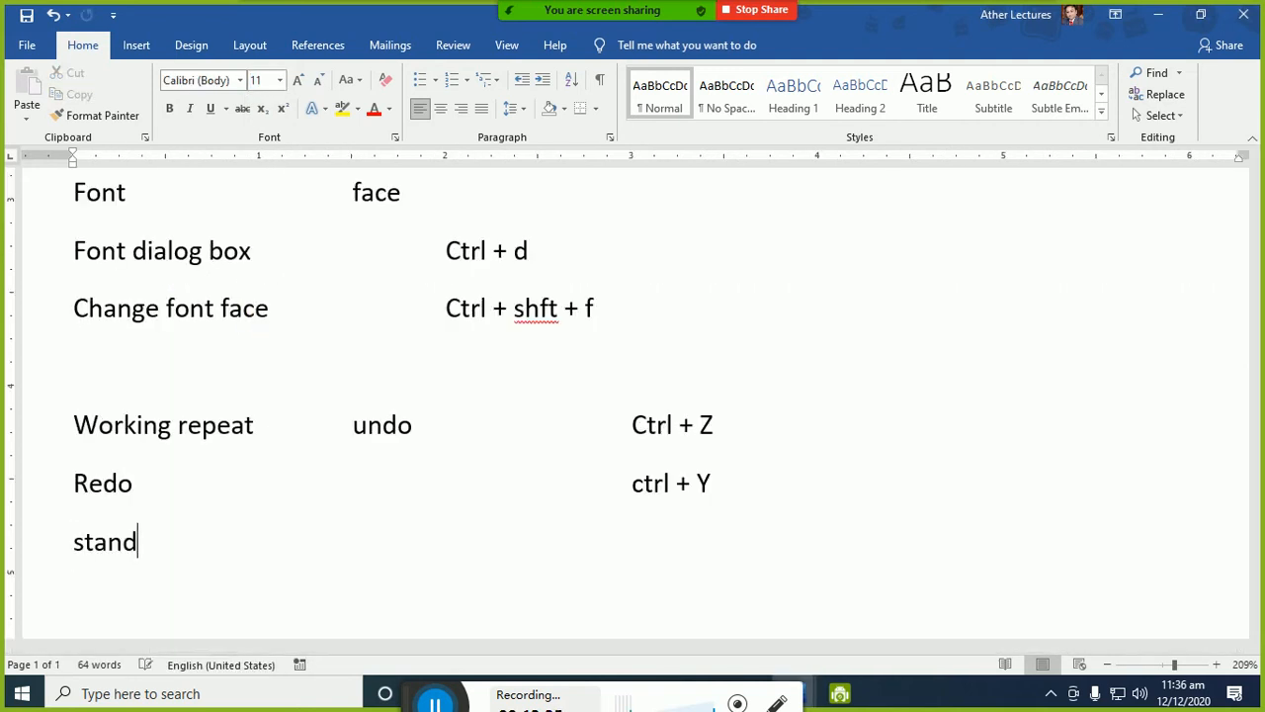
type("ard f")
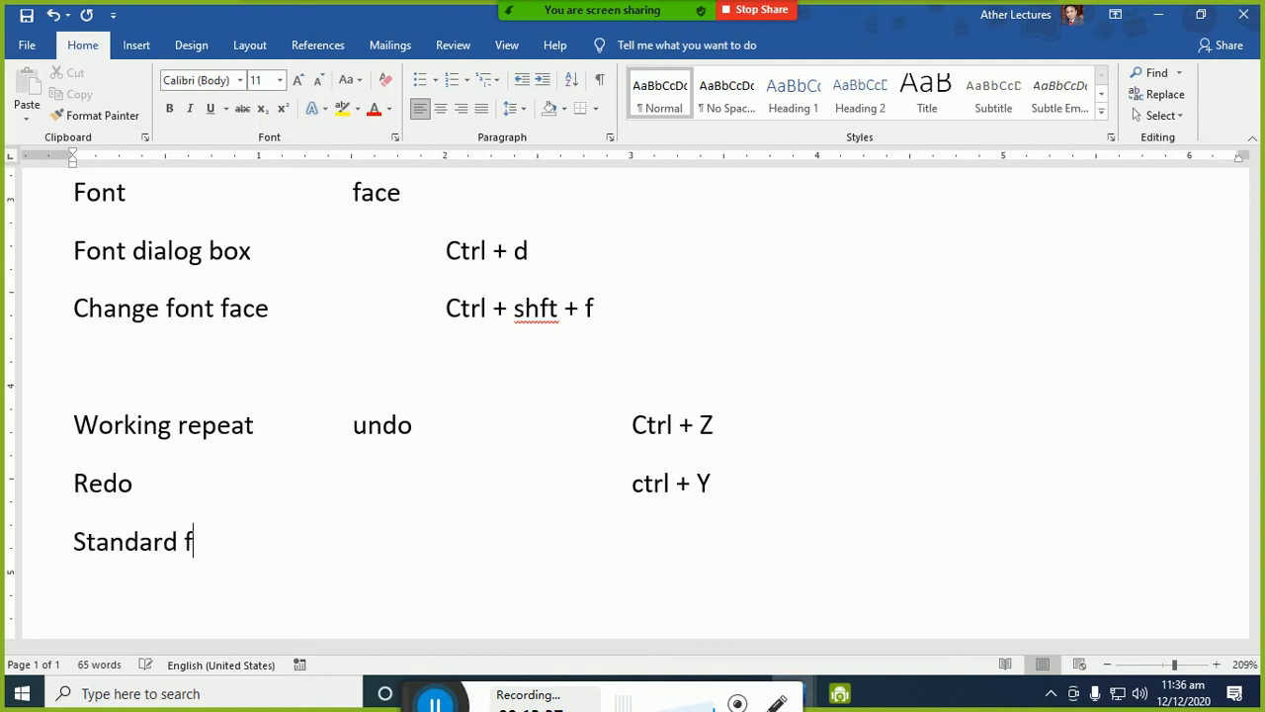
type("ont size")
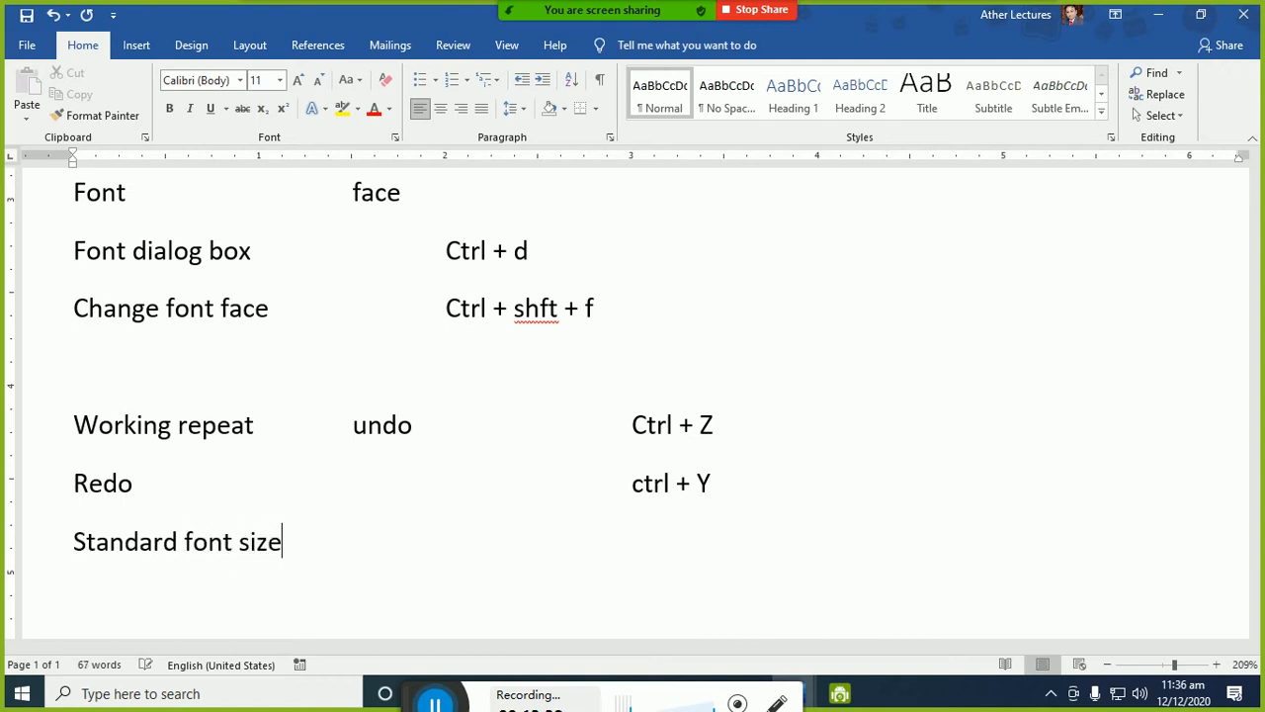
key("Tab")
key("Tab")
key("Tab")
type("11")
type("point")
key("Return")
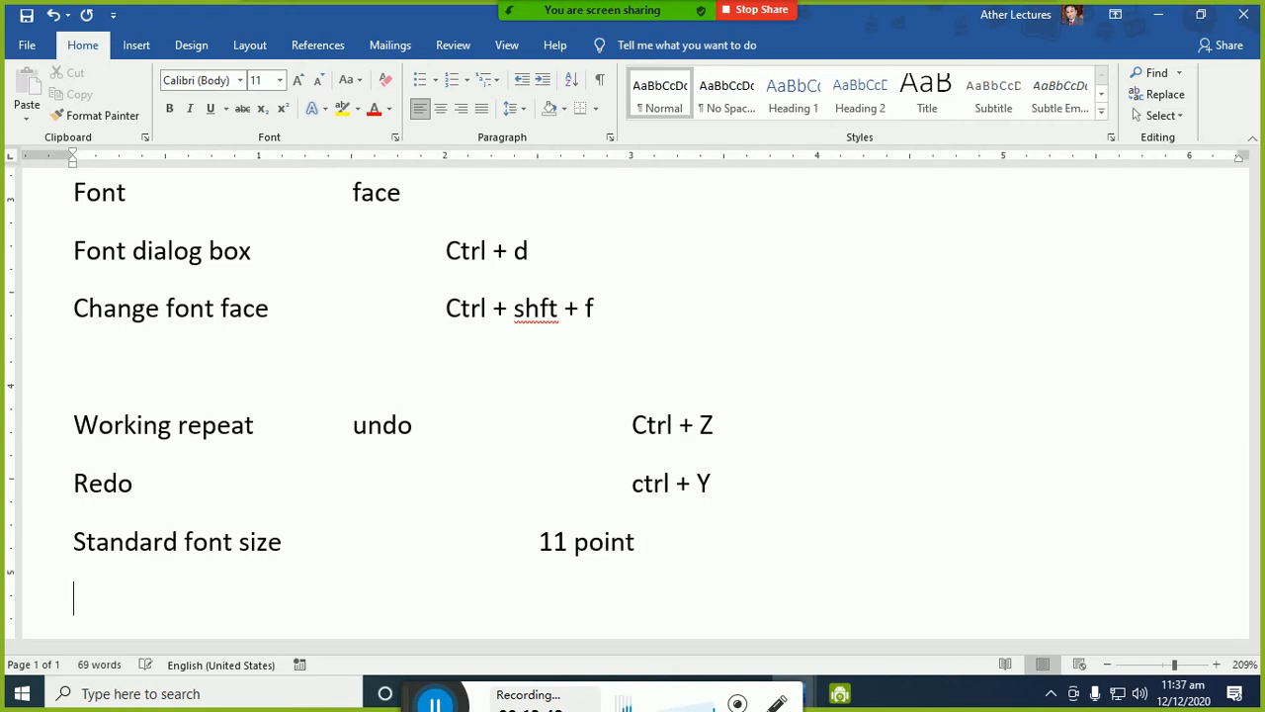
- Add the line "Min font size" with "1 point" aligned under "11 point", followed by a new line
type("min font size")
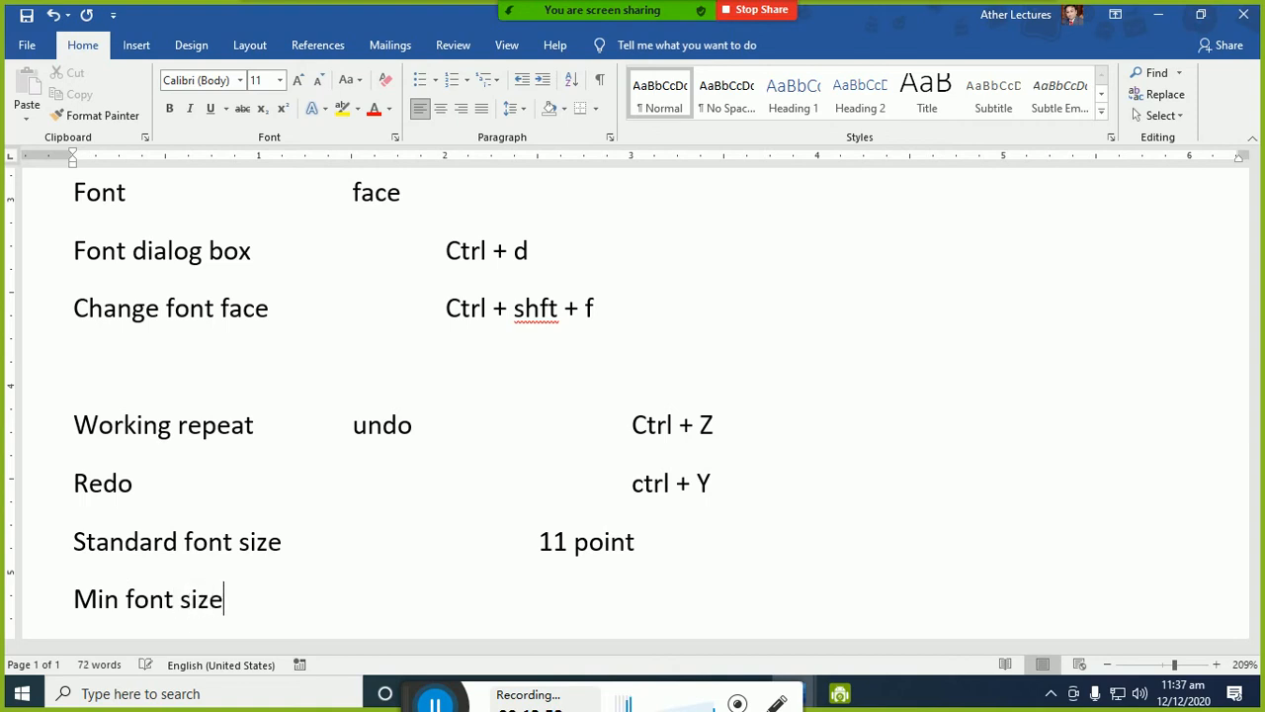
key("Tab")
key("Tab")
type("1 poin")
type("t")
key("Return")
- Add the line "Max font size" with "1638 point" aligned under "1 point", followed by a new line
type("Max of")
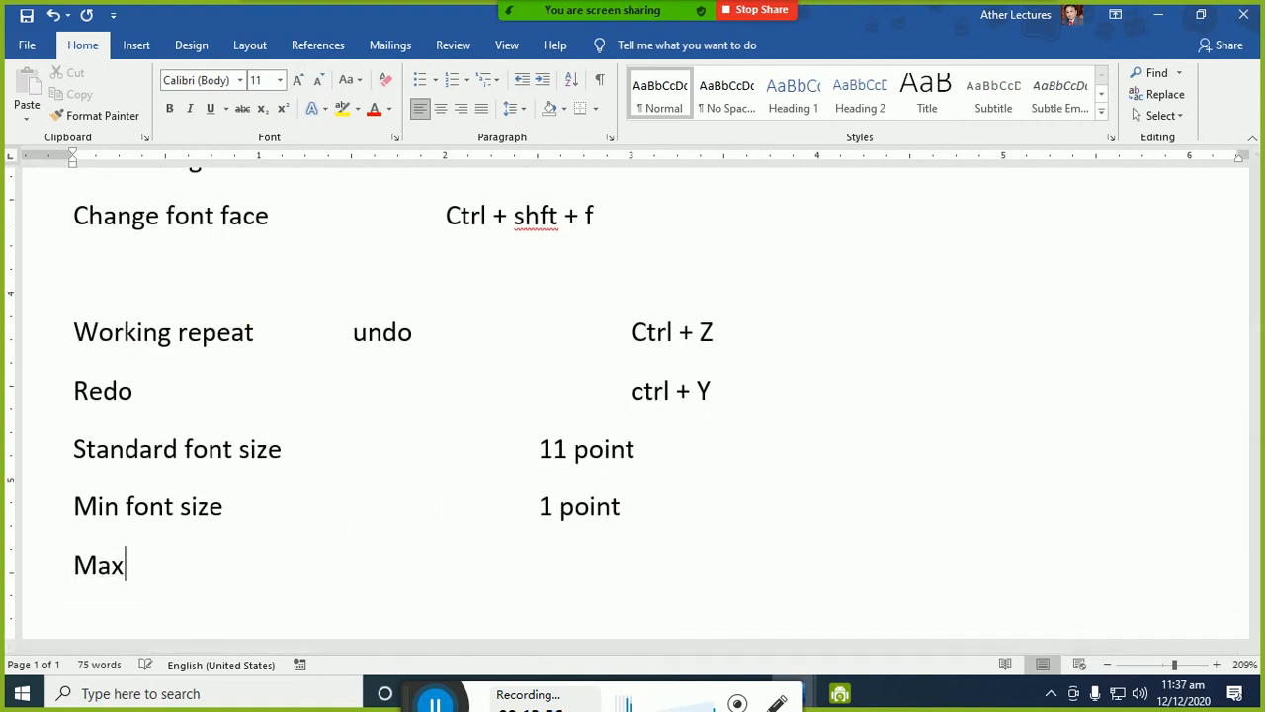
key("BackSpace")
key("BackSpace")
type("font size")
key("Tab")
key("Tab")
key("Tab")
key("Tab")
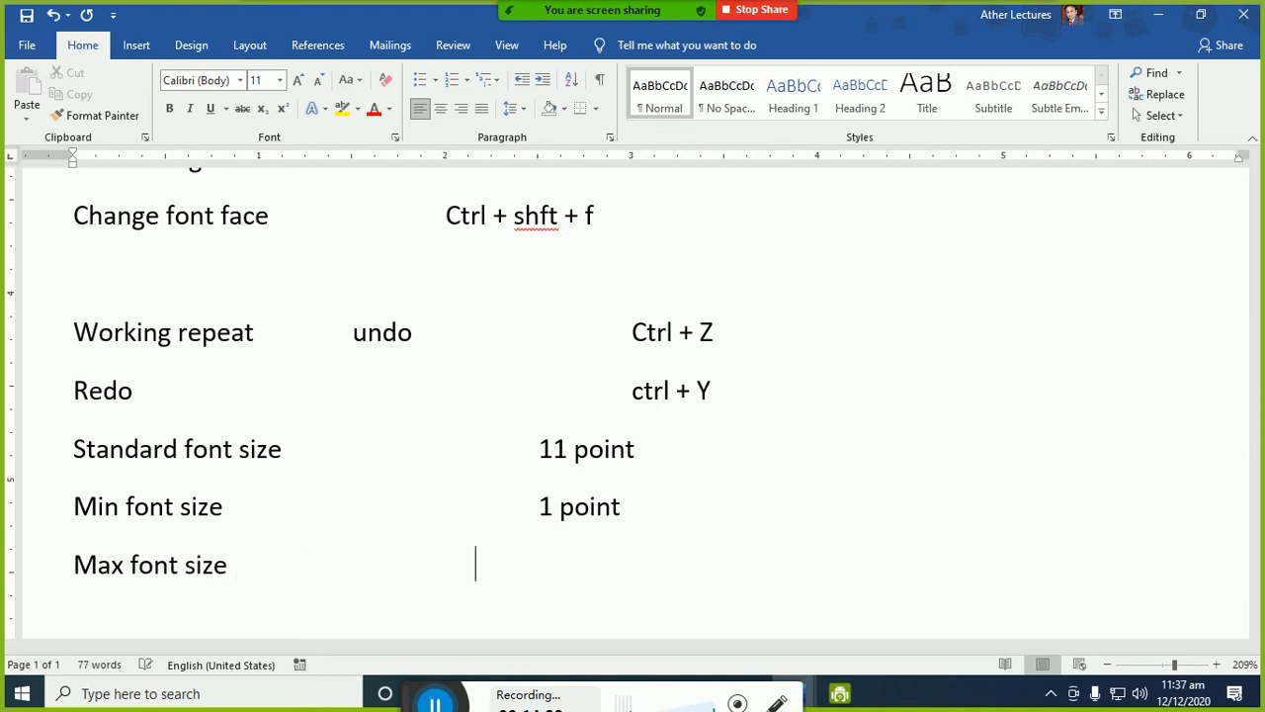
type("1638 ")
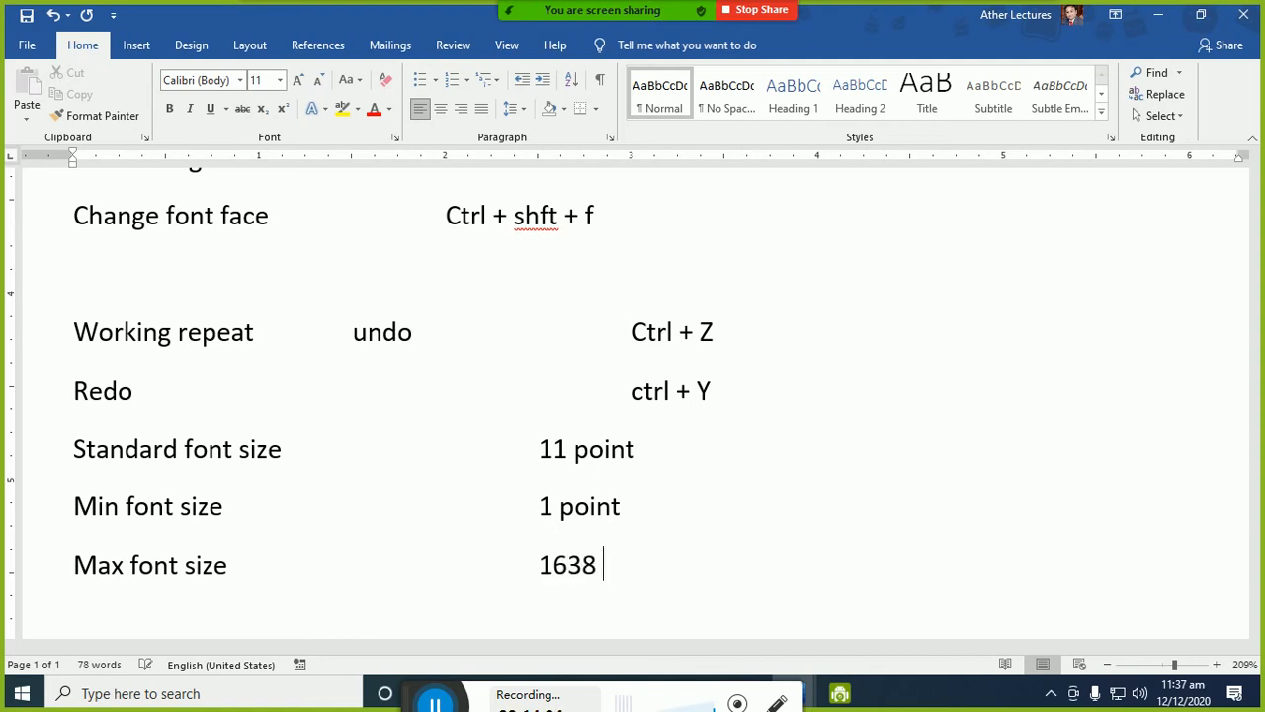
type("point")
key("Return")
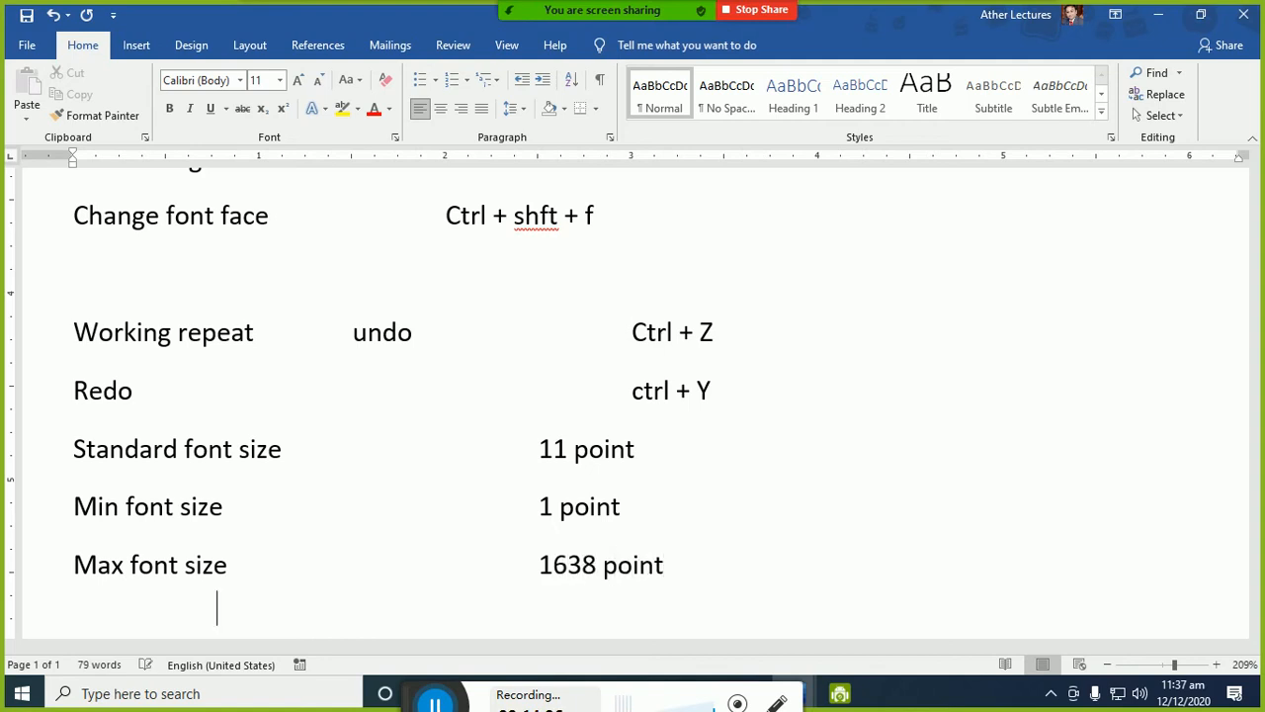
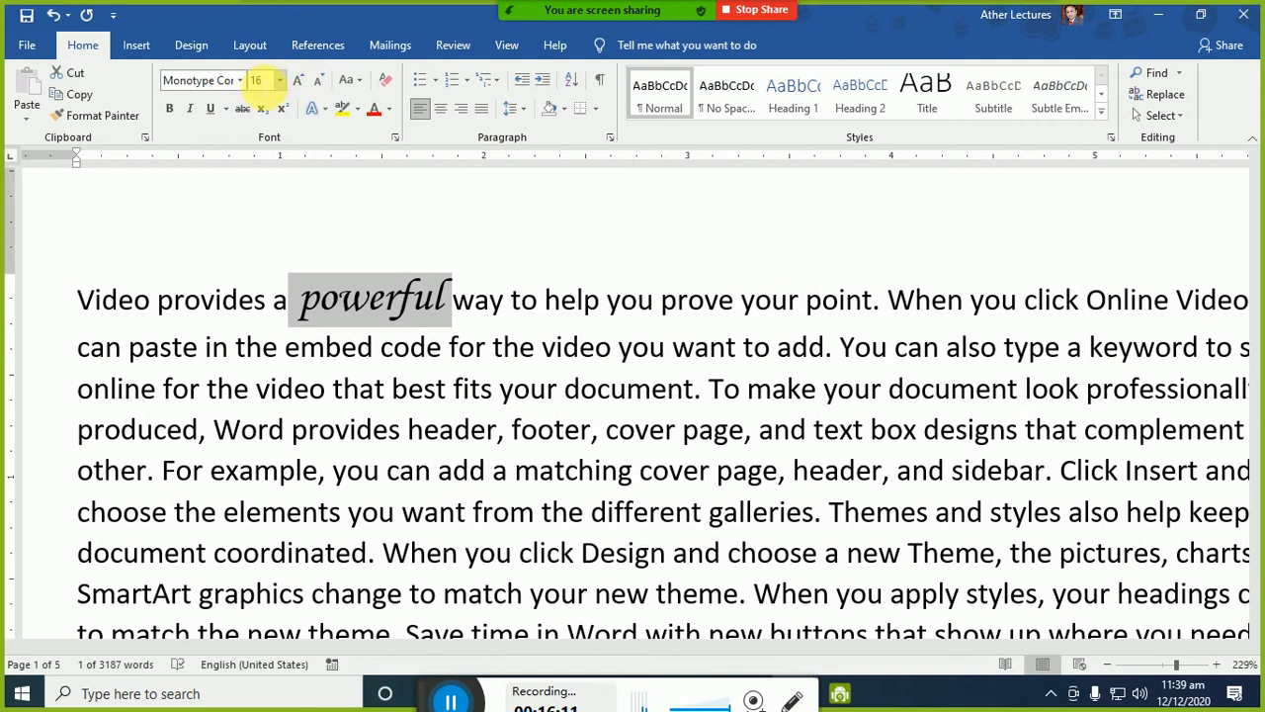
- In the sample-text document, increase the font size of "powerful" stepwise to 22, and decrease it stepwise to 11
left_click(296, 81)
left_click(297, 80)
left_click(297, 80)
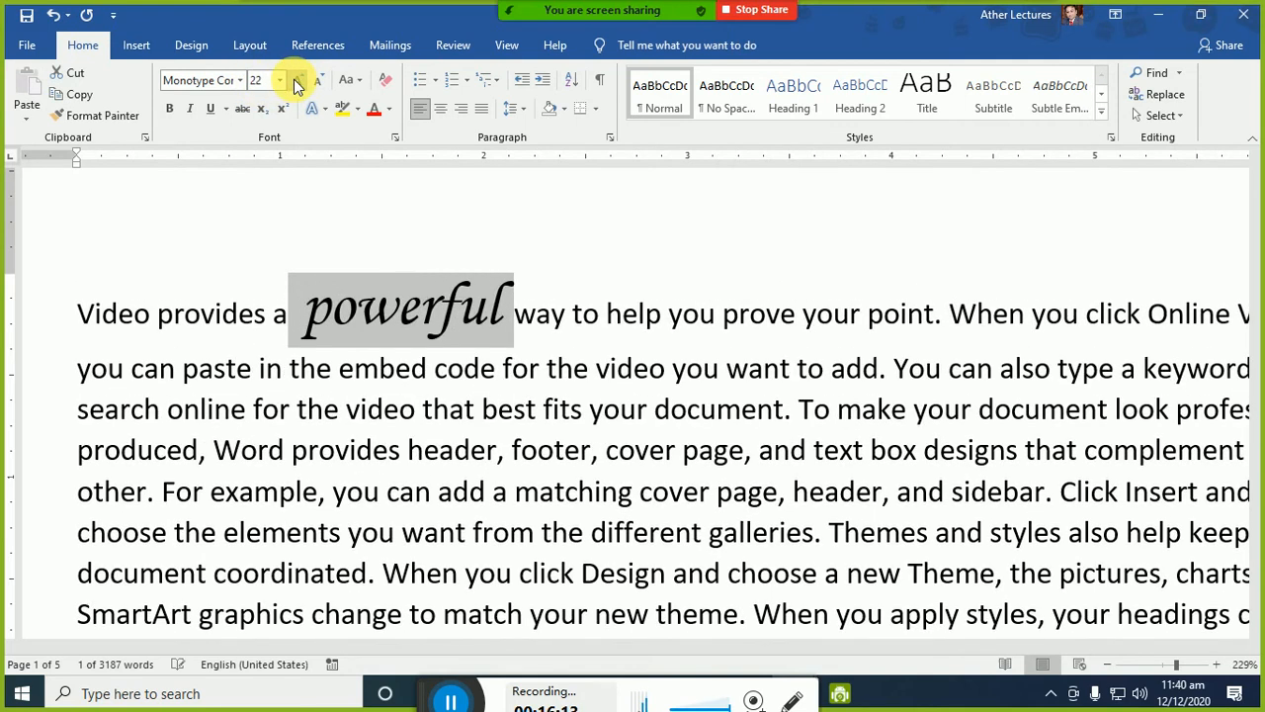
left_click(317, 80)
left_click(317, 80)
left_click(318, 80)
left_click(318, 80)
left_click(317, 80)
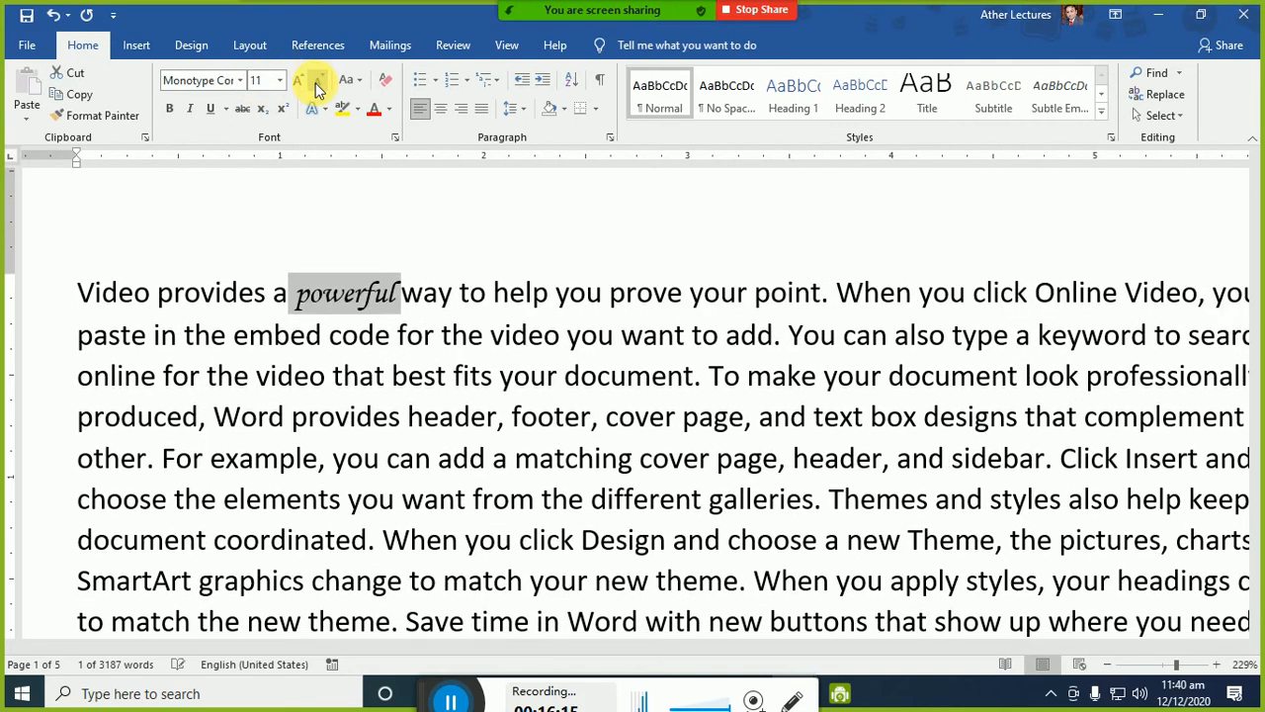
- In the notes document, add "Increase font with list ratio" with "Ctrl + shft +." in a separate column, and start a new line with "decrease"
key("alt+Tab")
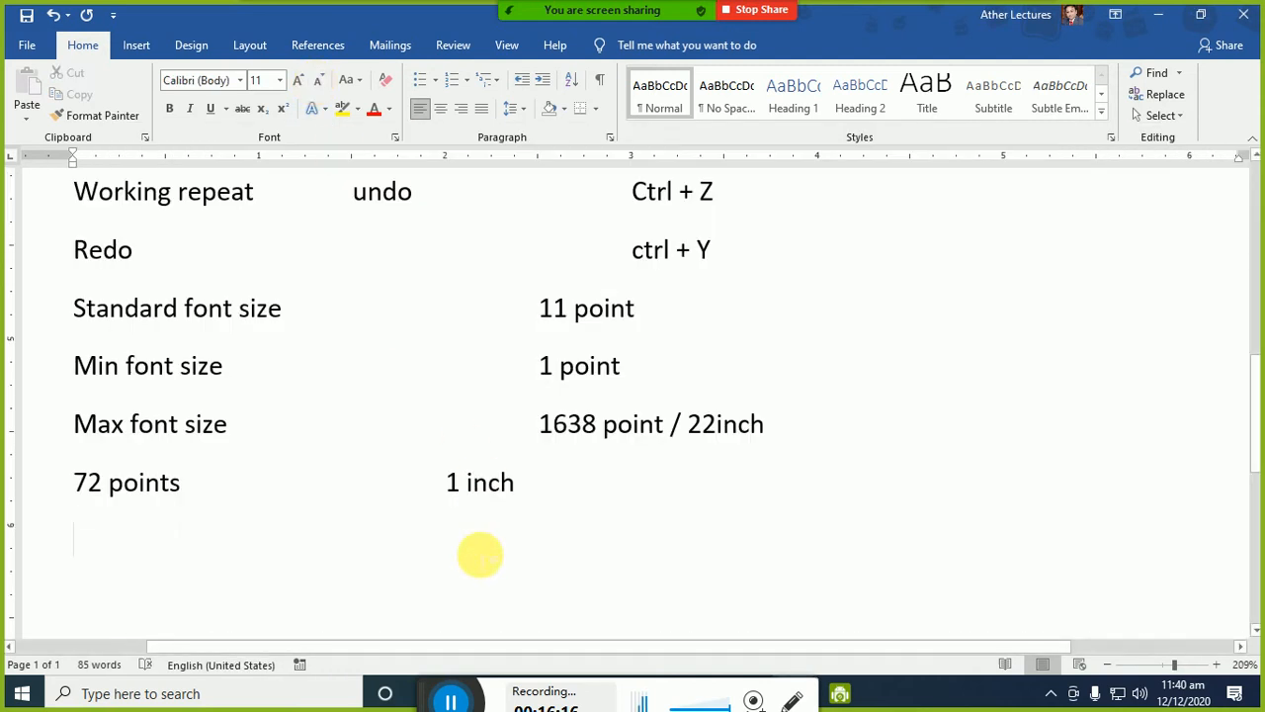
type("increas")
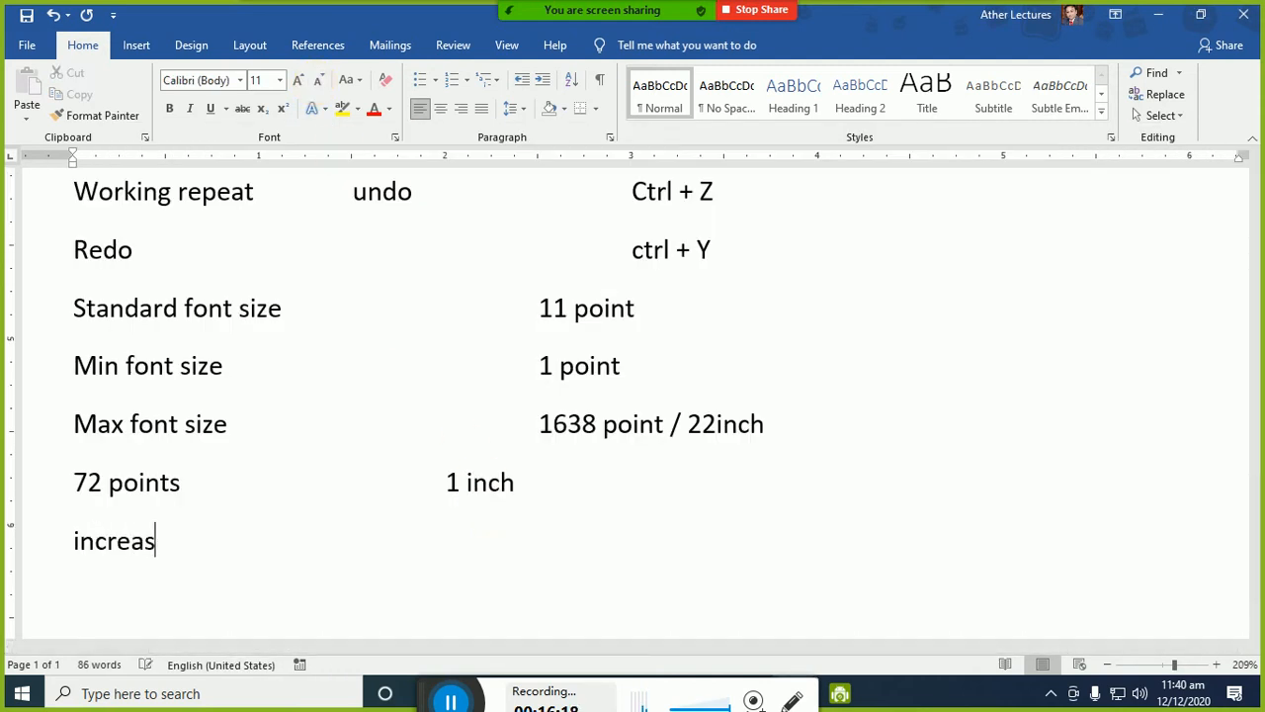
type("e font ")
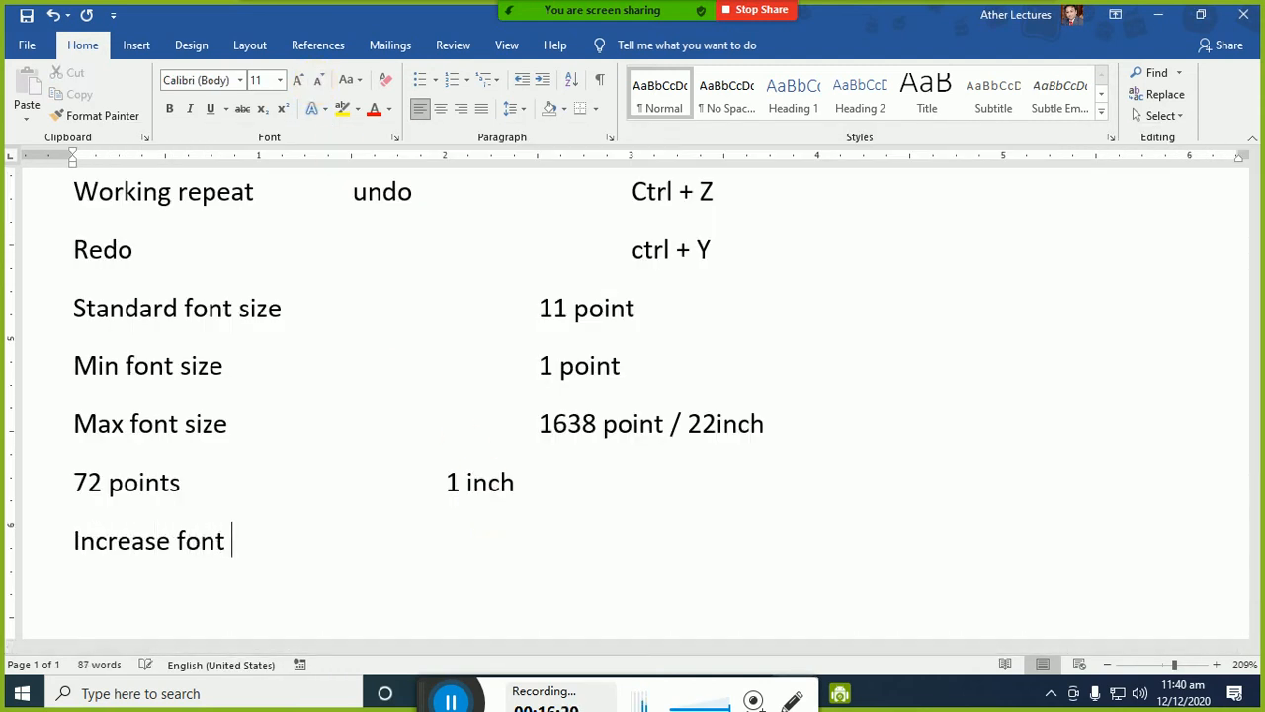
type("with list ratio")
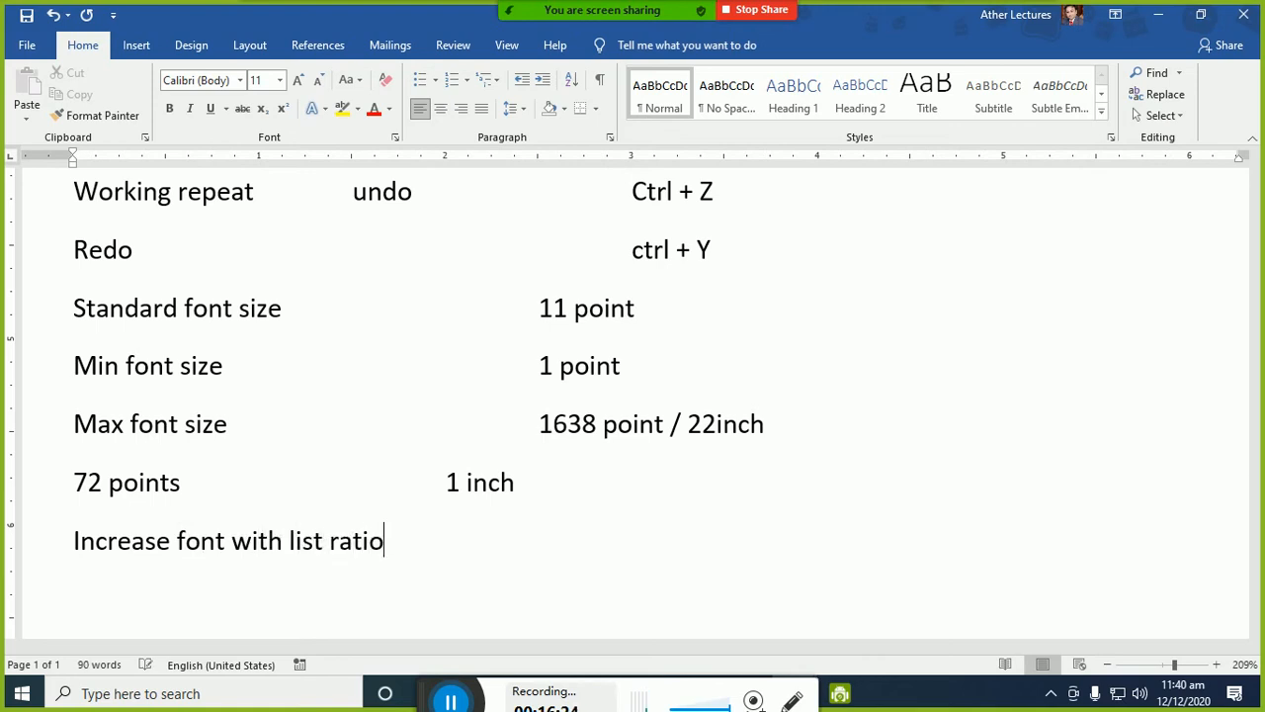
left_click(485, 561)
type("Ctrl + shft ")
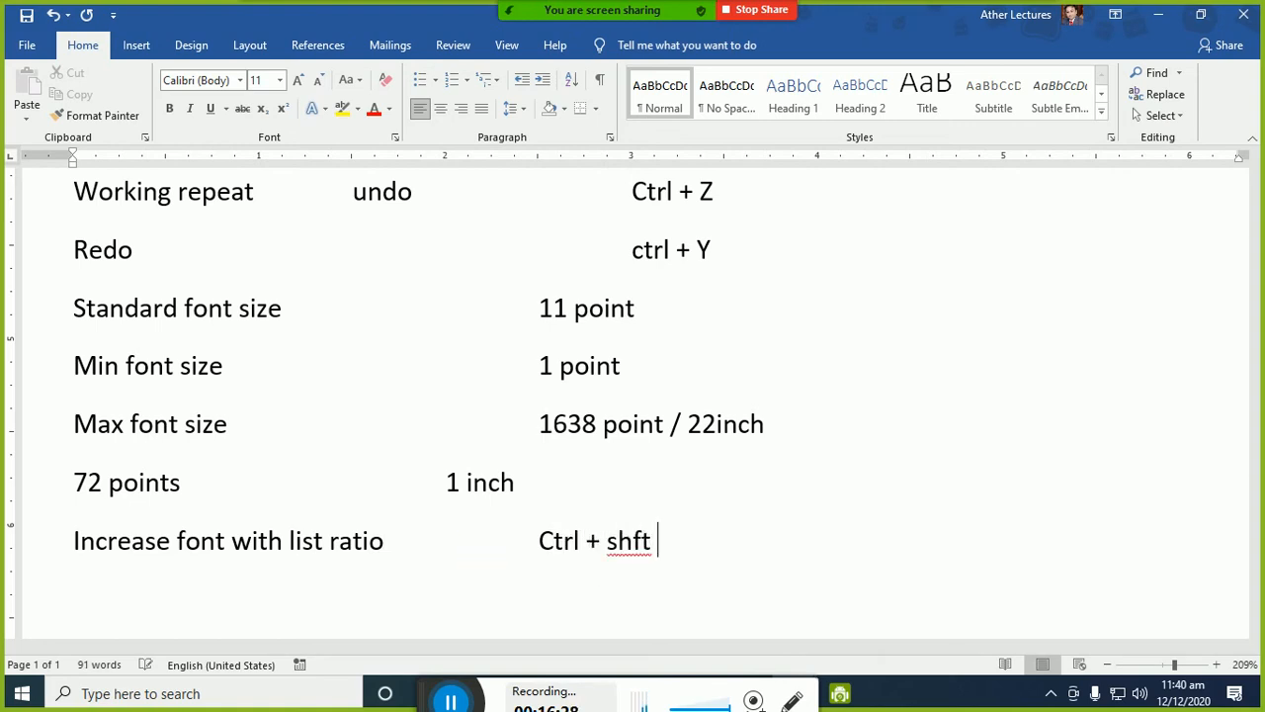
type("+,crease")
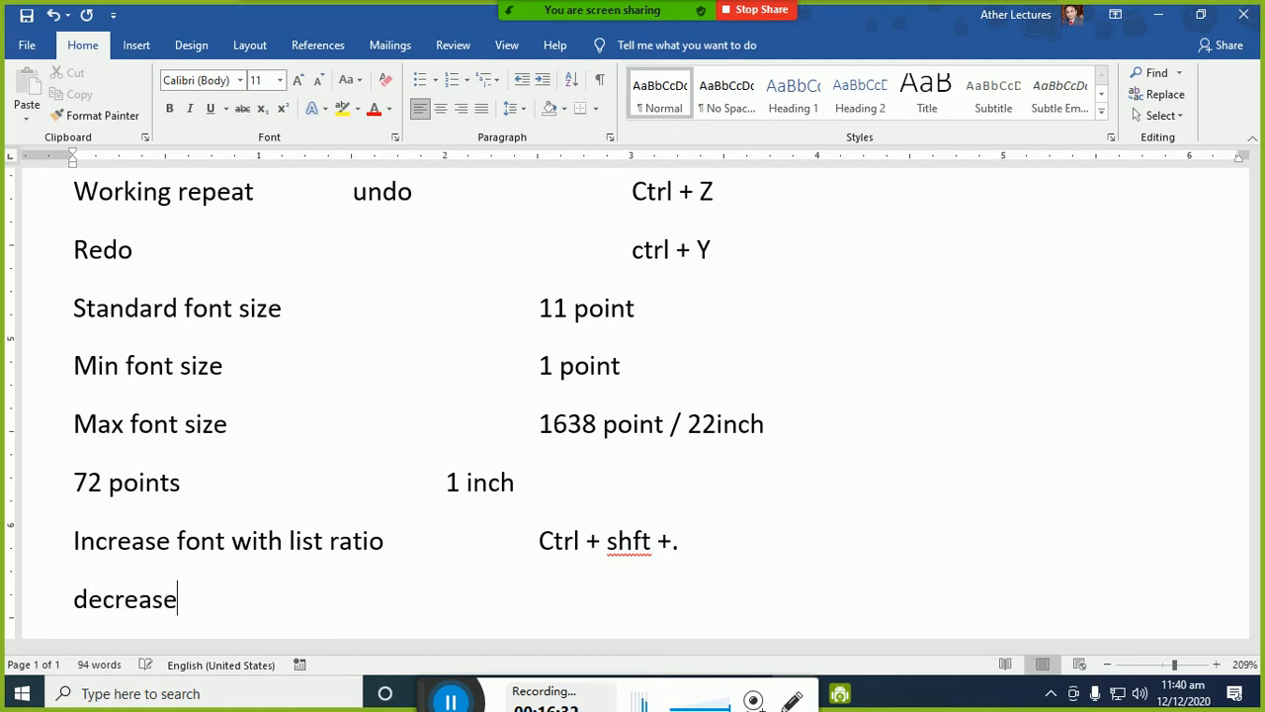
- Complete the line as "Decrease font with list ratio" and add "Ctrl + shft + ," aligned under the previous shortcut
type(" font with lis")
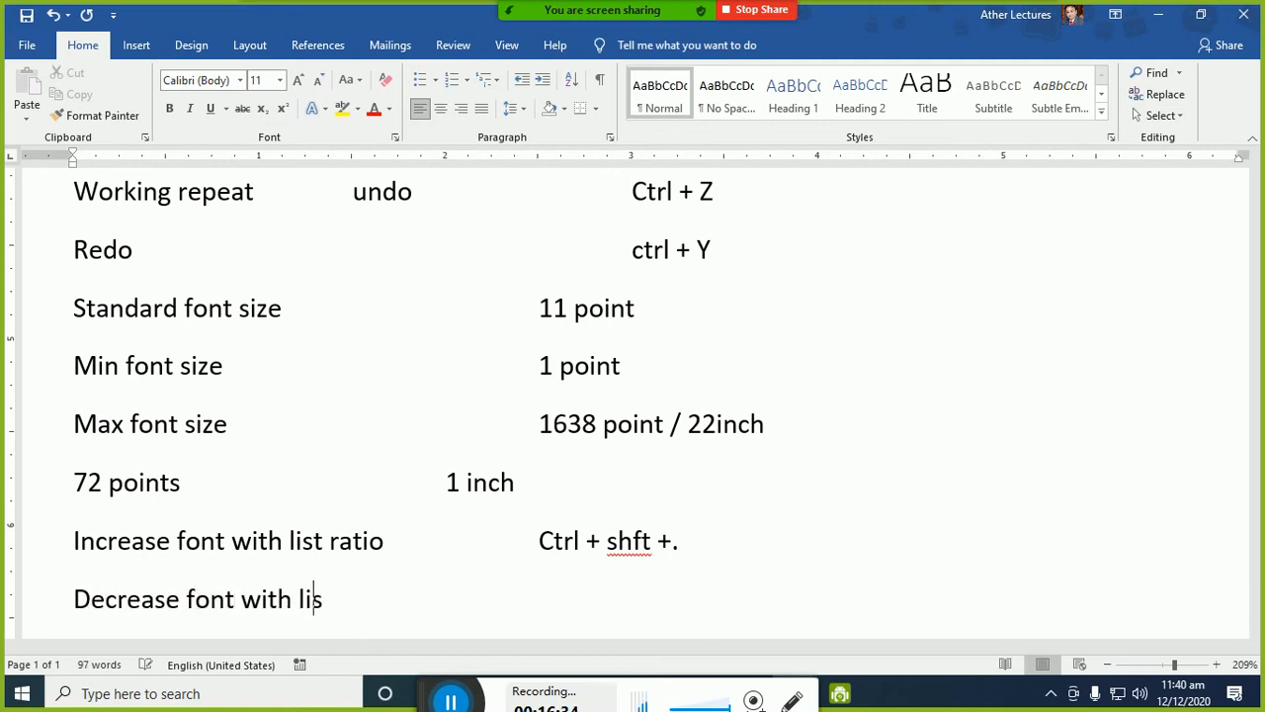
type("t ration")
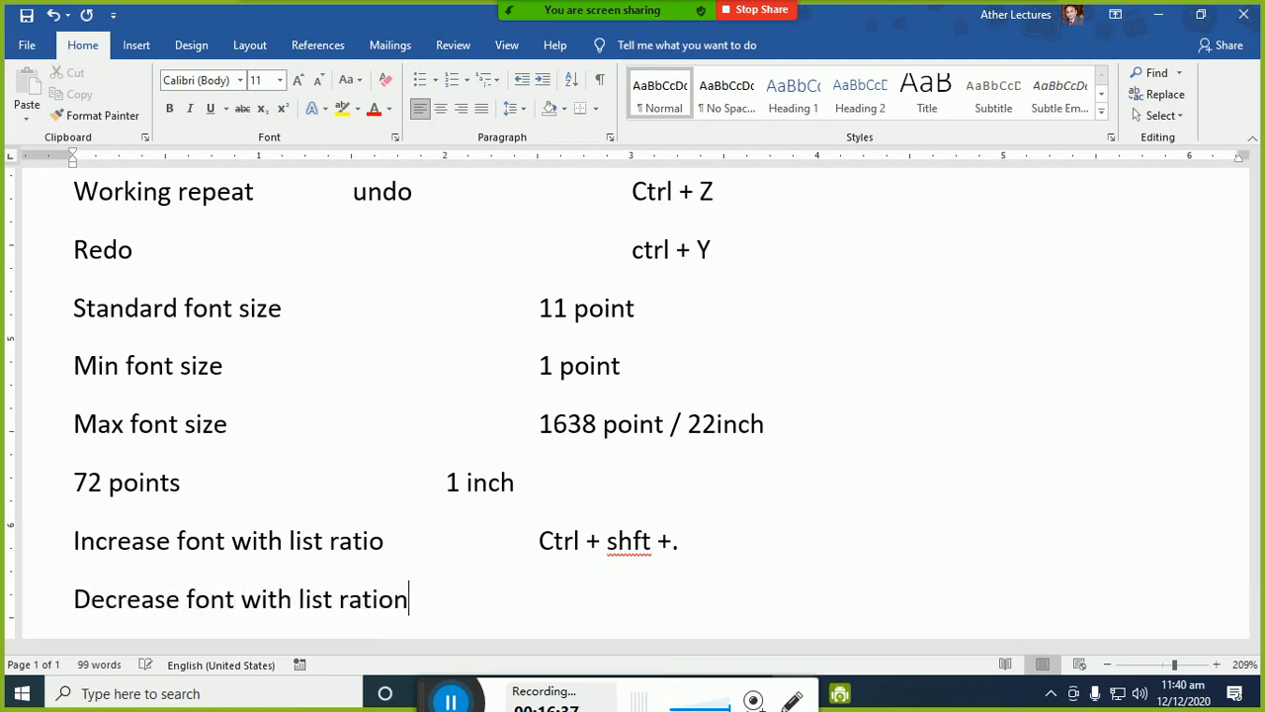
key("BackSpace")
type("C")
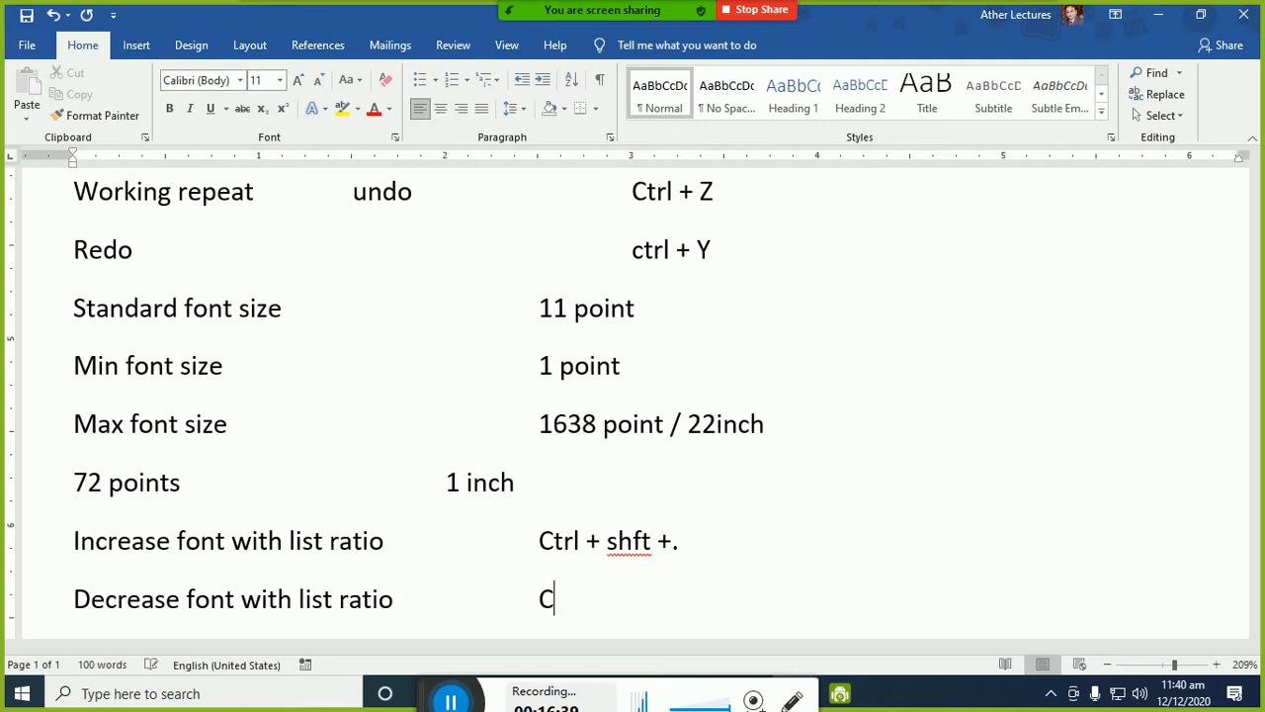
type("trl + shft + ,")
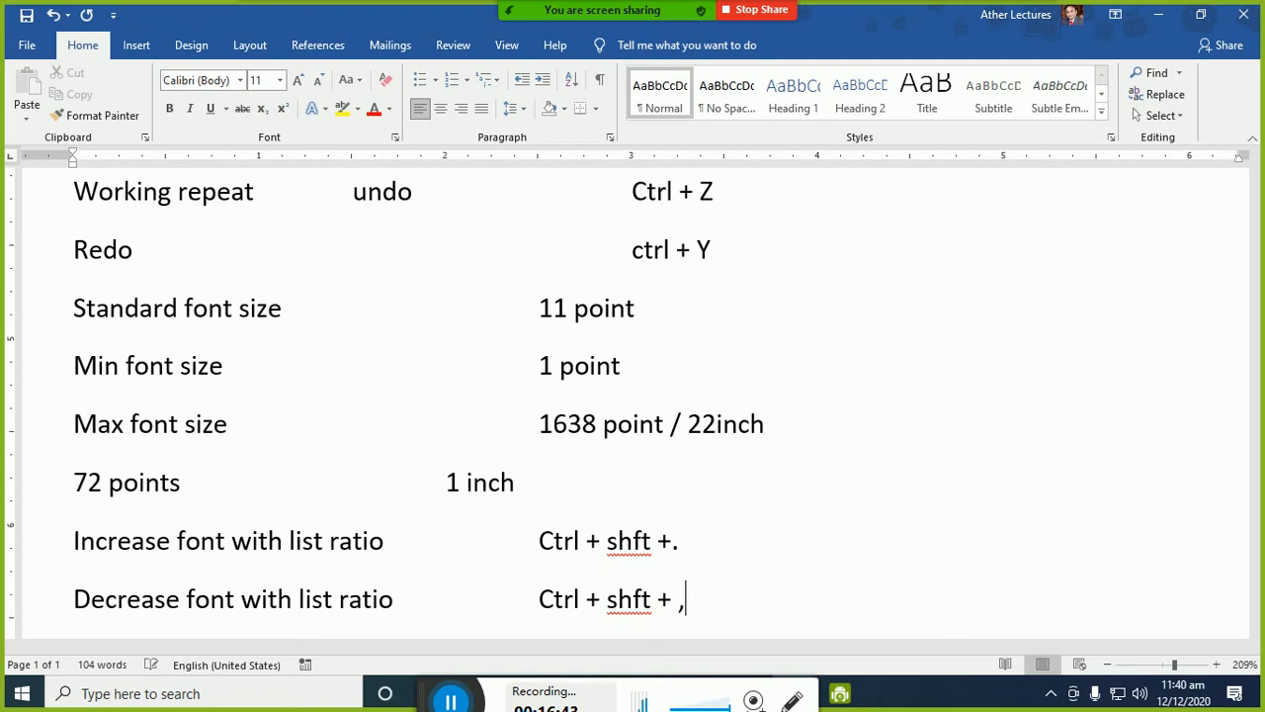
- Switch to the sample-text document and open the On-Screen Keyboard app
key("alt+Tab")
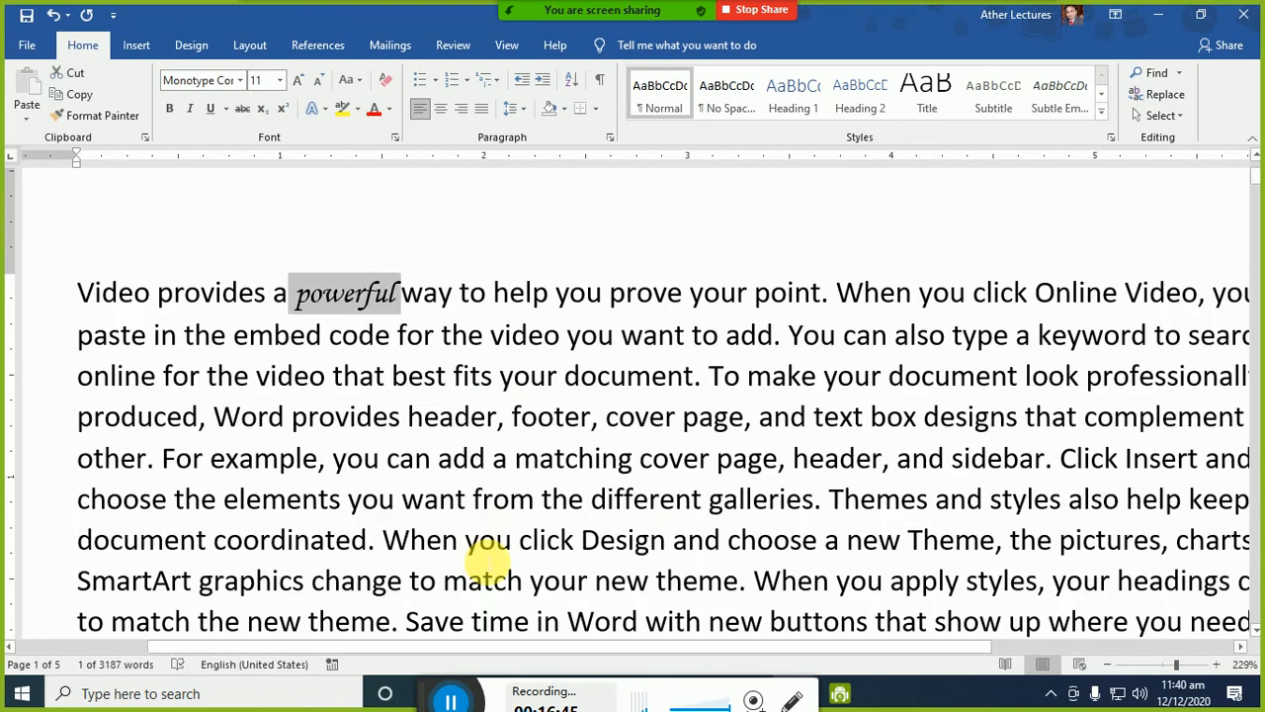
key("super")
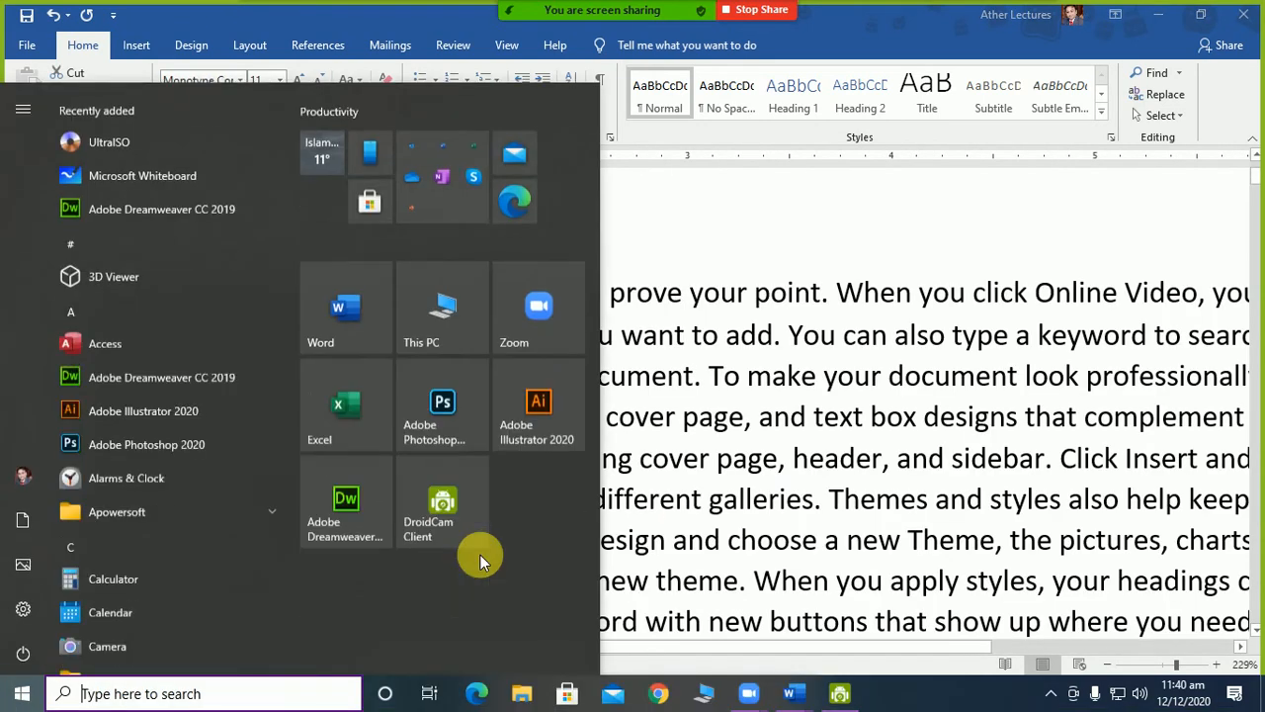
type("onscre")
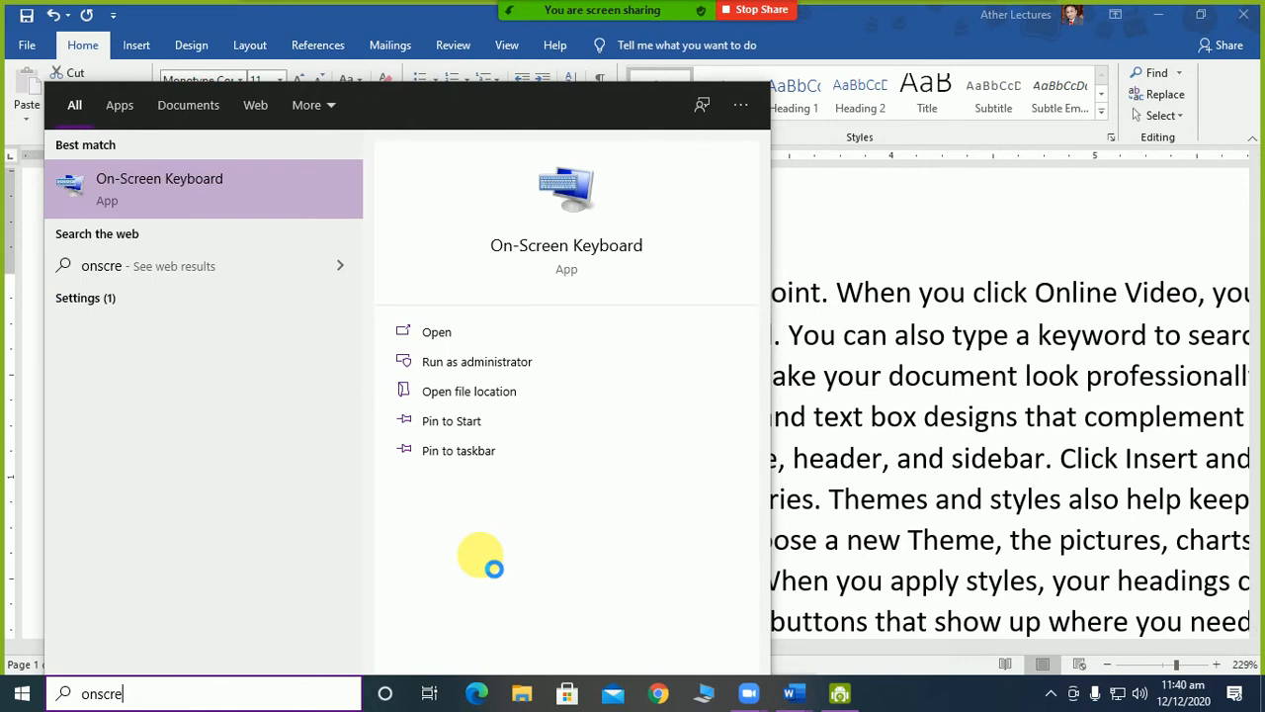
left_click(257, 209)
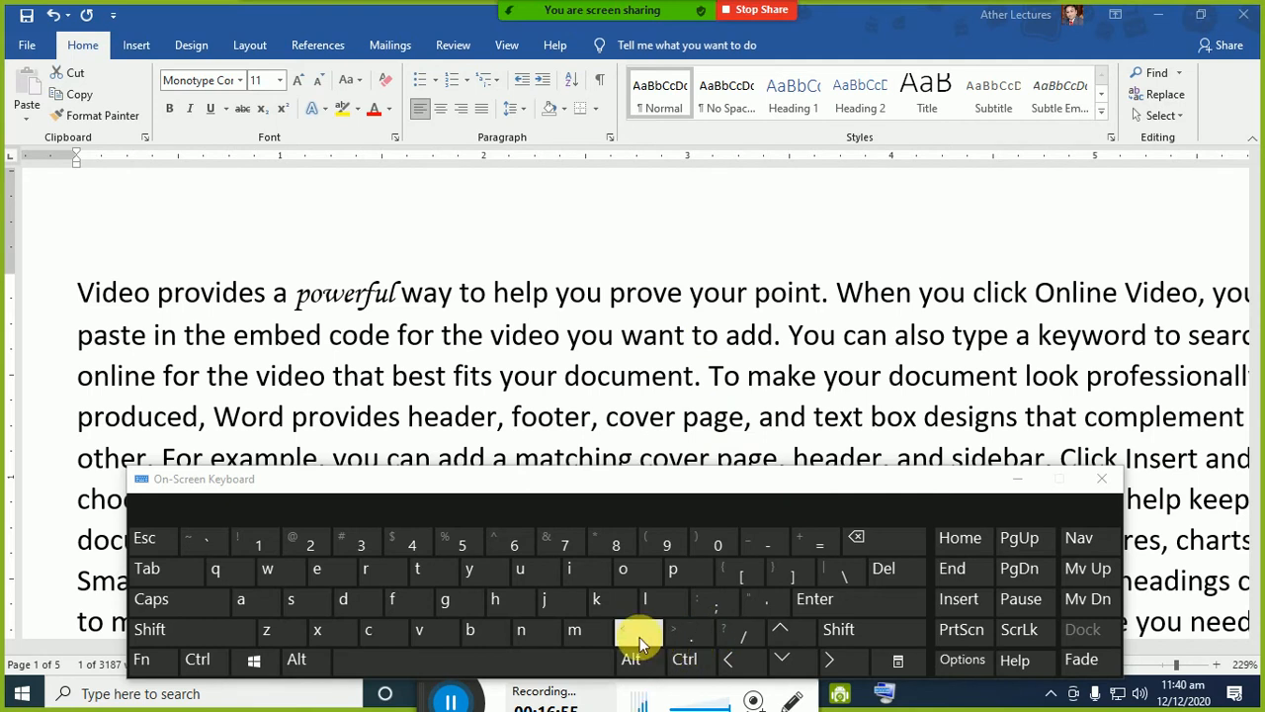
- Return focus to the sample text with "powerful" selected, and increase its font size stepwise to 20
left_click(633, 334)
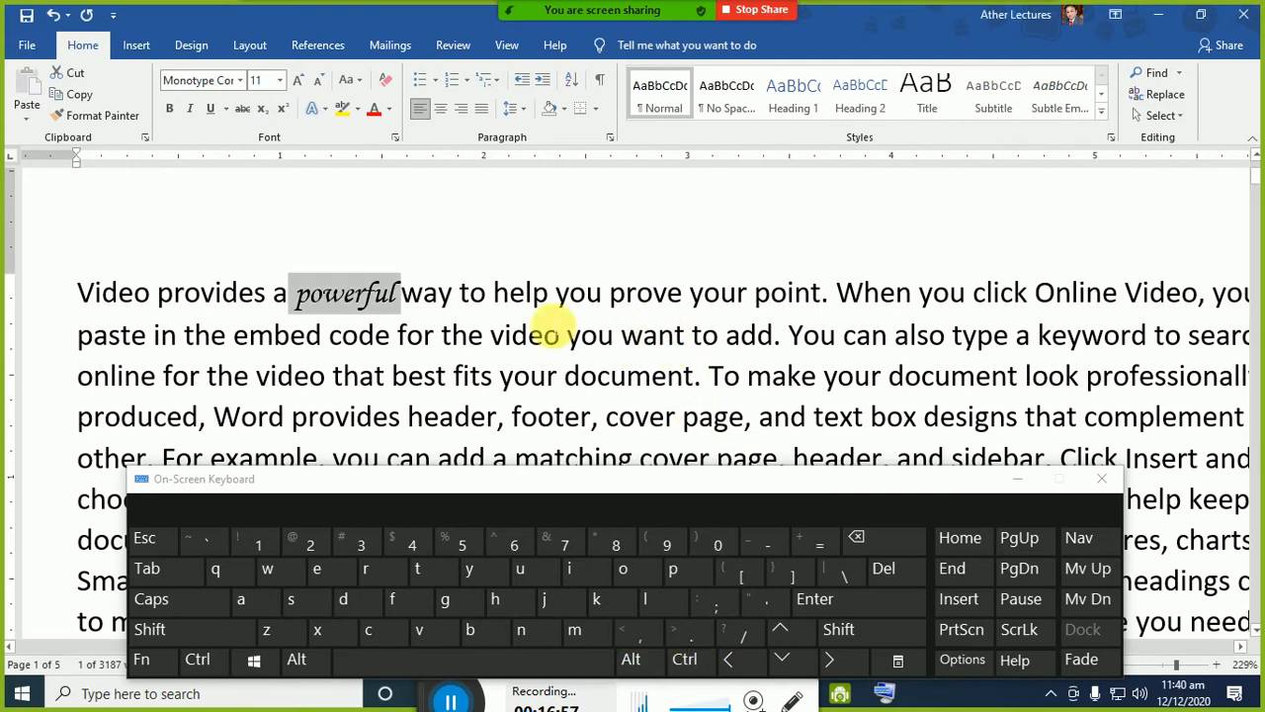
key("ctrl")
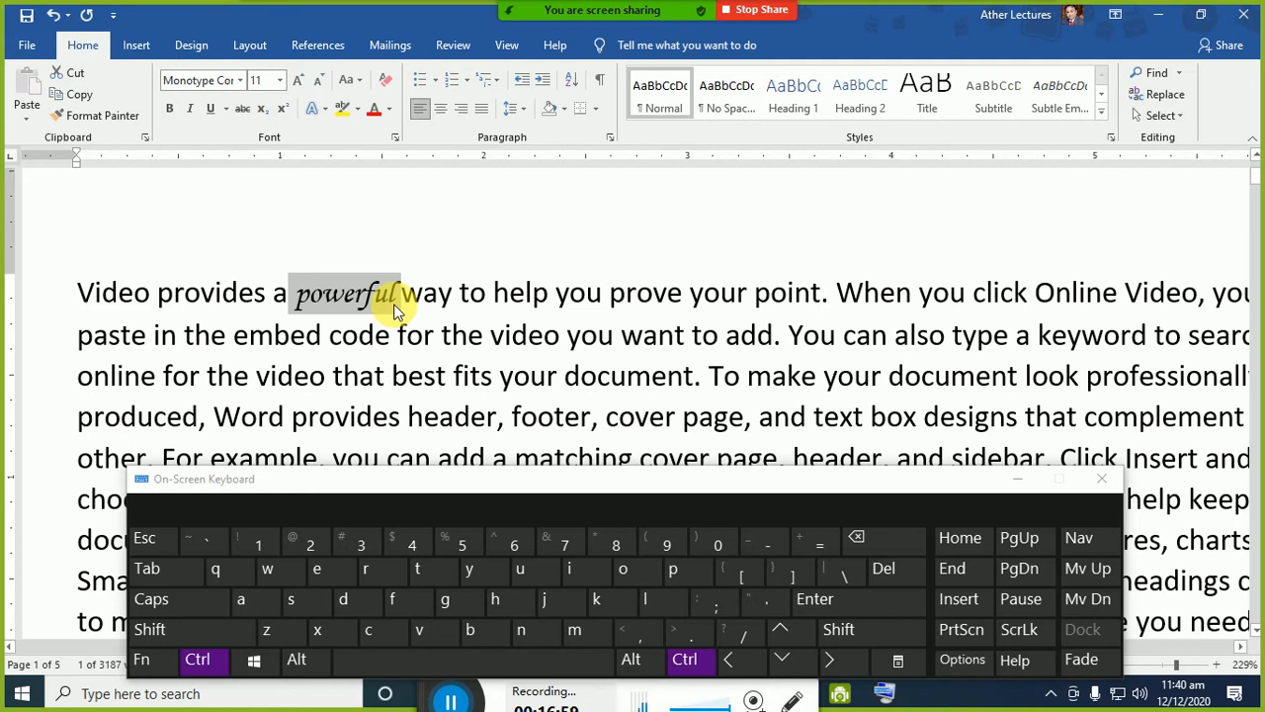
key("ctrl+shift+period")
key("ctrl+shift+period")
key("ctrl+shift+period")
key("ctrl+shift+period")
key("ctrl+shift+period")
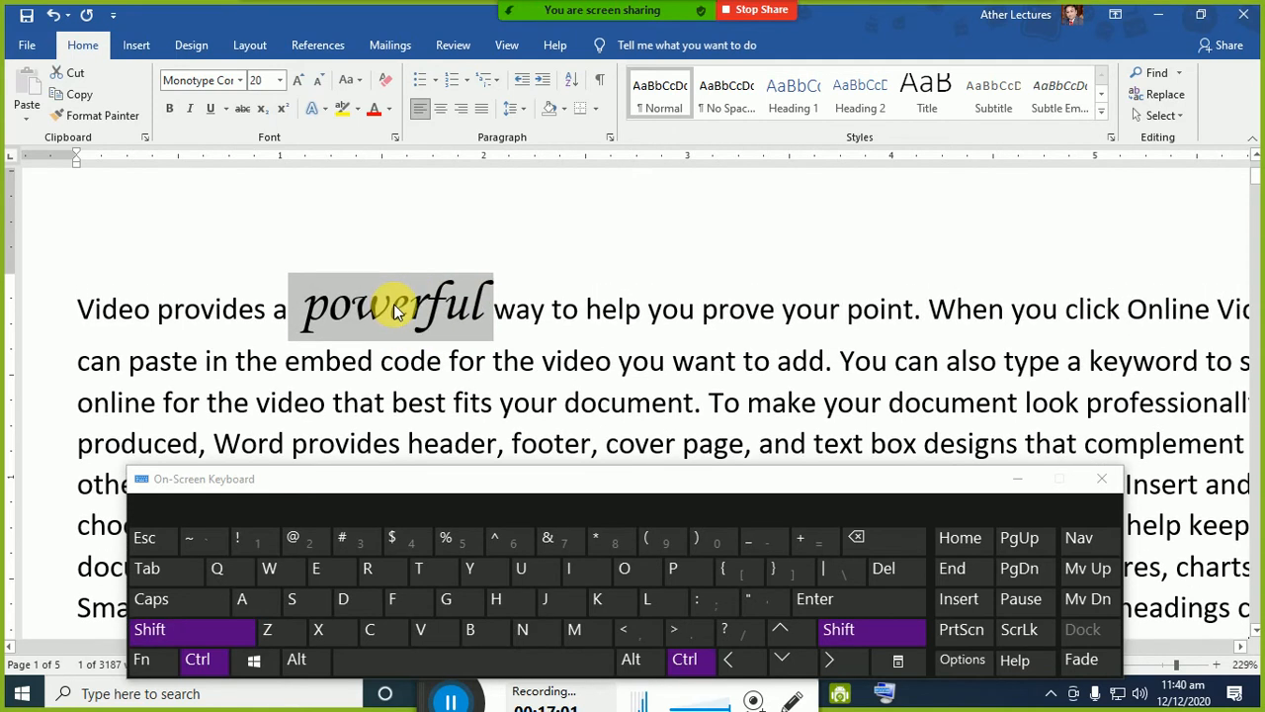
- Decrease the font size of "powerful" stepwise back to 11
key("ctrl+shift+comma")
key("ctrl+shift+comma")
key("ctrl+shift+comma")
key("ctrl+shift+comma")
key("ctrl+shift+comma")
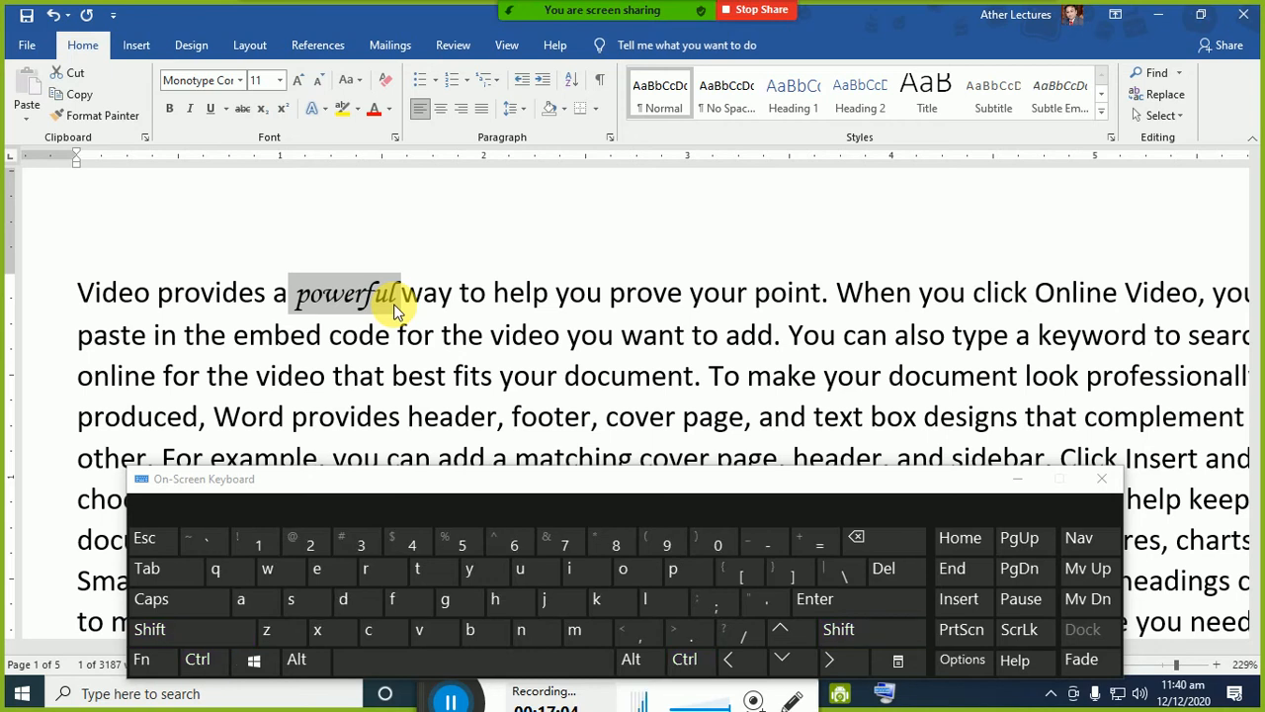
- Increase the font size of "powerful" stepwise to 18, and dismiss the meeting time-limit notice
key("ctrl+shift+period")
key("ctrl+shift+period")
key("ctrl+shift+period")
key("ctrl+shift+period")
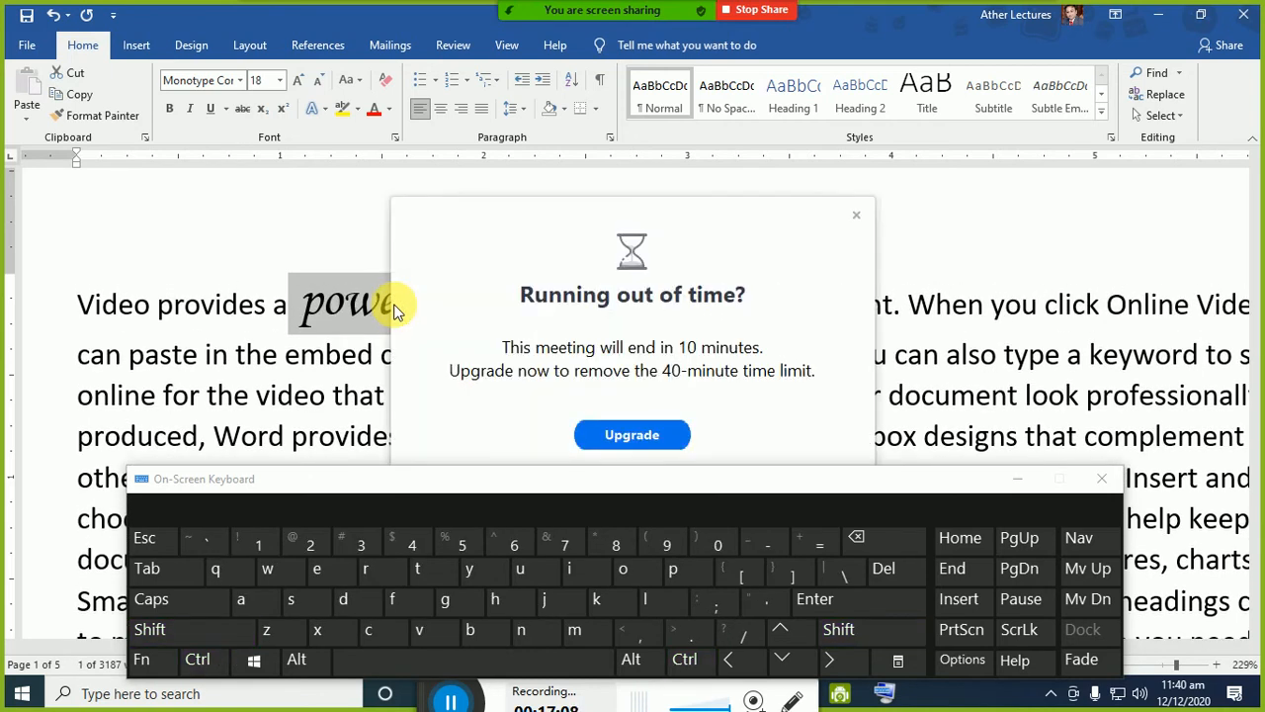
left_click(856, 215)
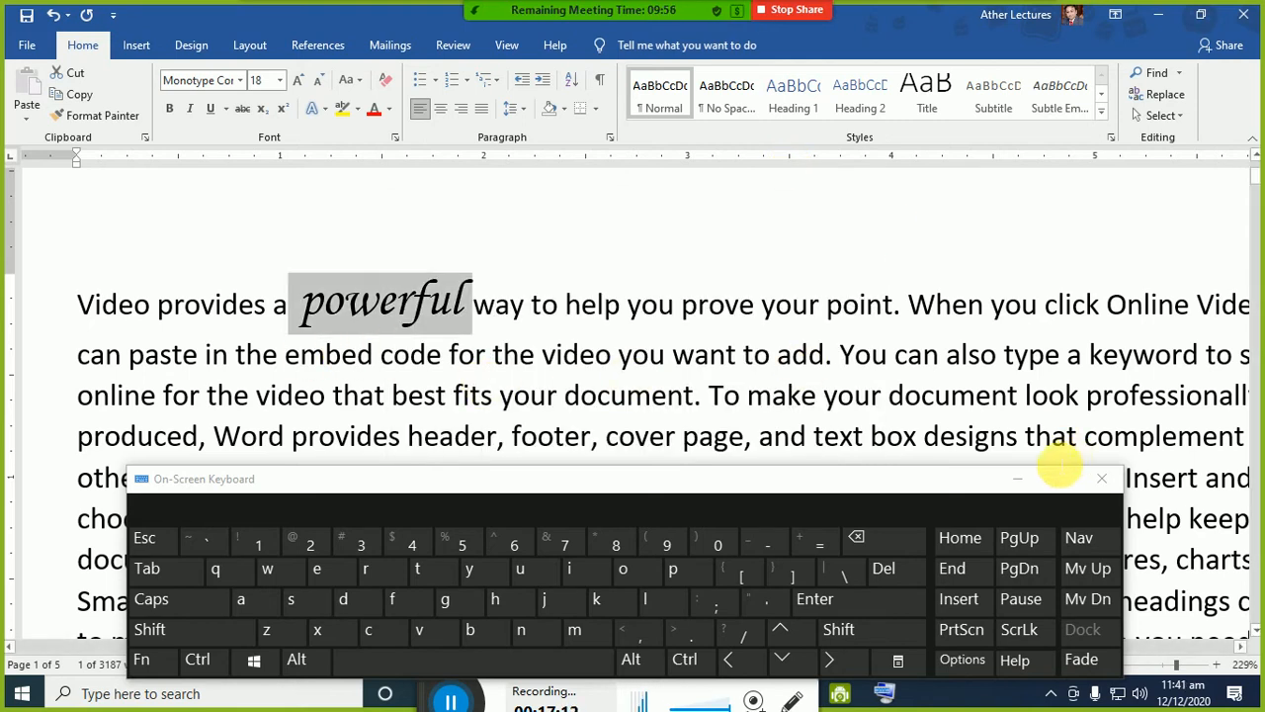
- Minimize the On-Screen Keyboard and switch to the last entries of the notes document
left_click(1013, 480)
key("alt+Tab")
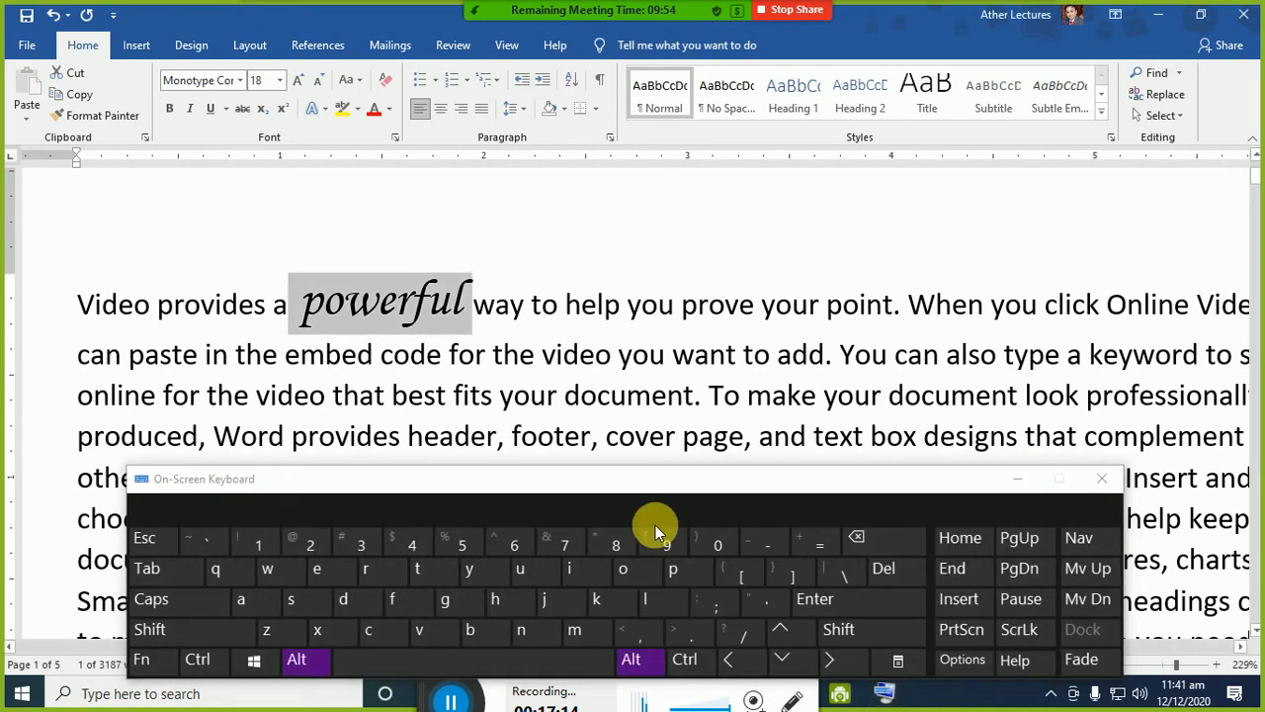
left_click(1016, 480)
key("alt+Tab")
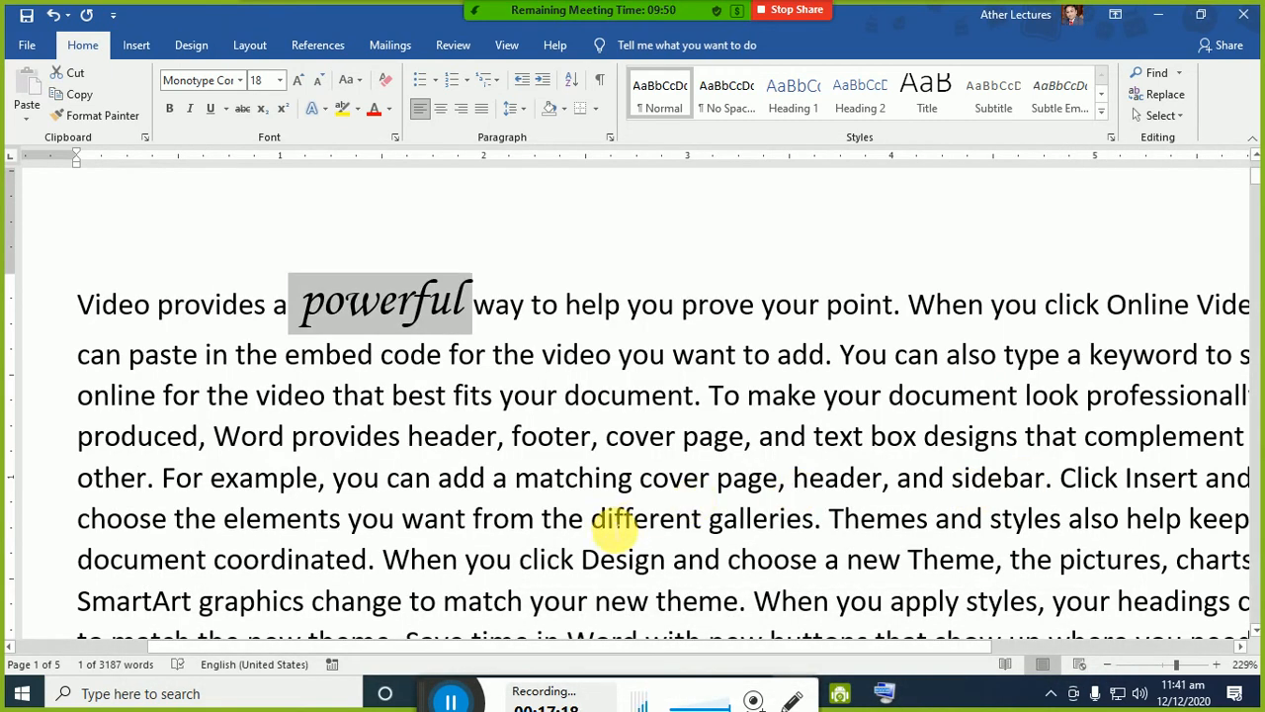
key("alt+Tab")
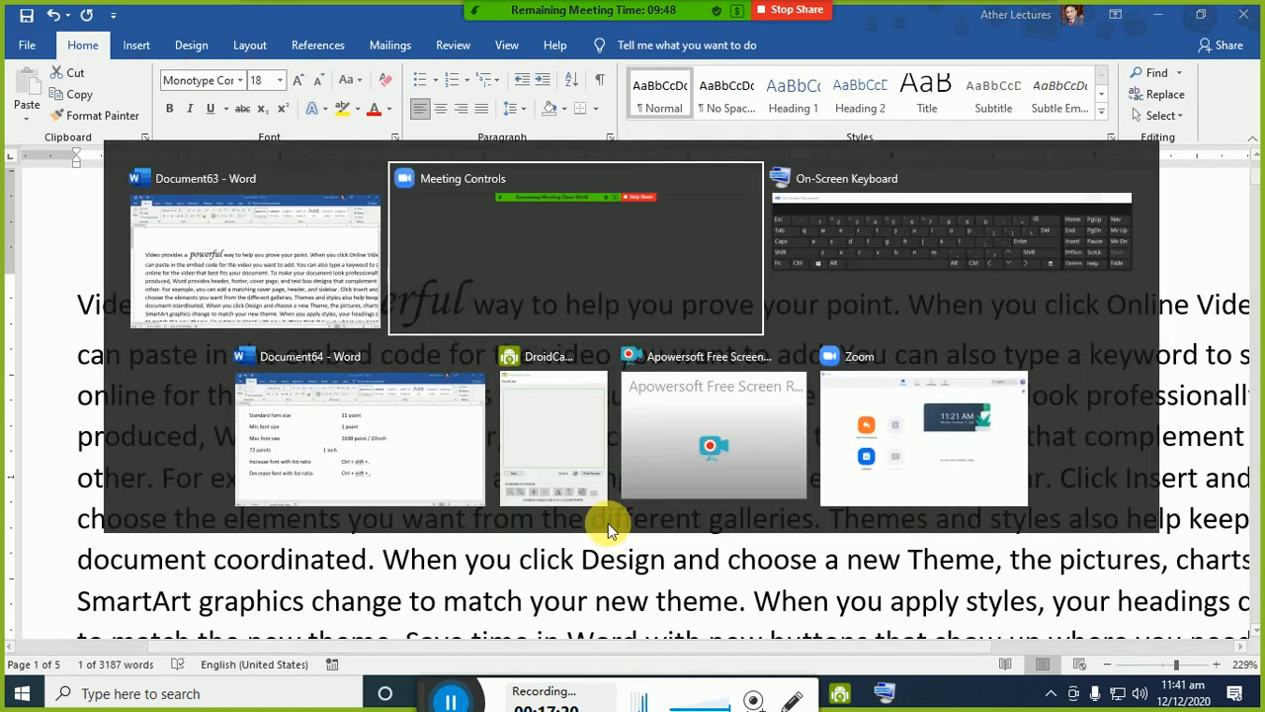
key("alt+Tab")
scroll(375, 578, "down", 3)
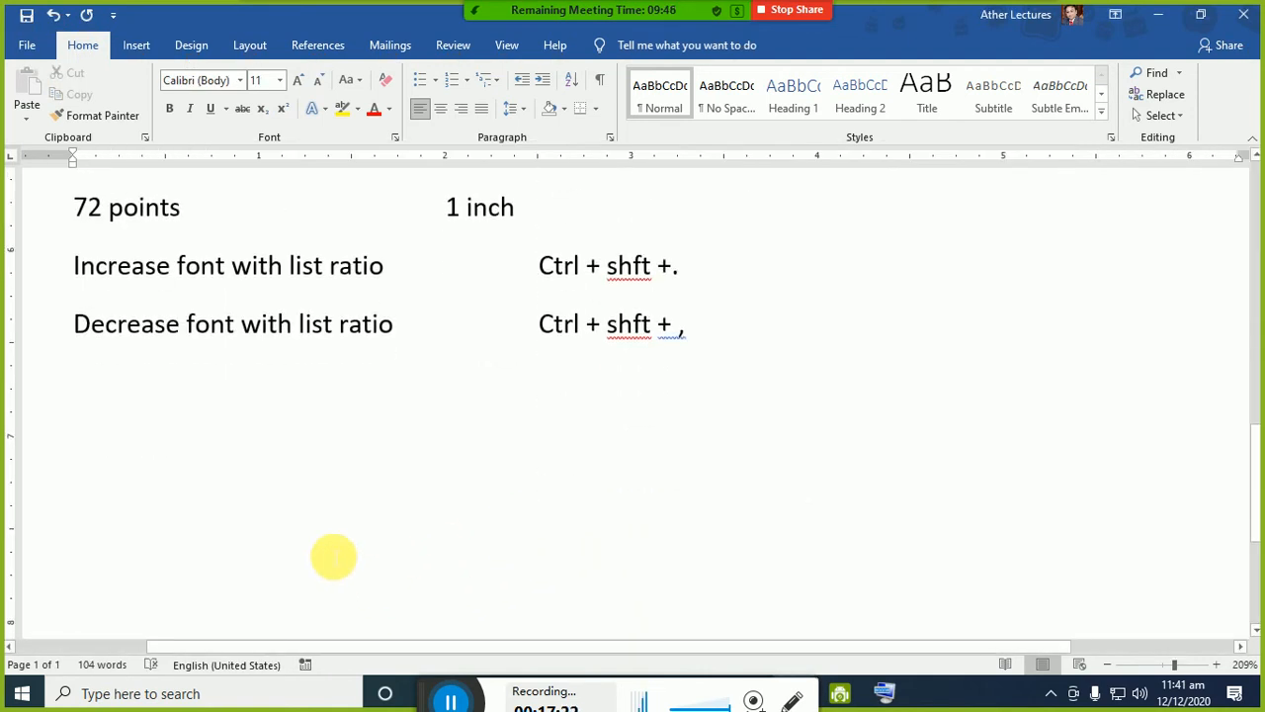
- Add the line "Increase Font One Point" below the "Decrease font with list ratio" entry, with each word capitalized
left_click(282, 447)
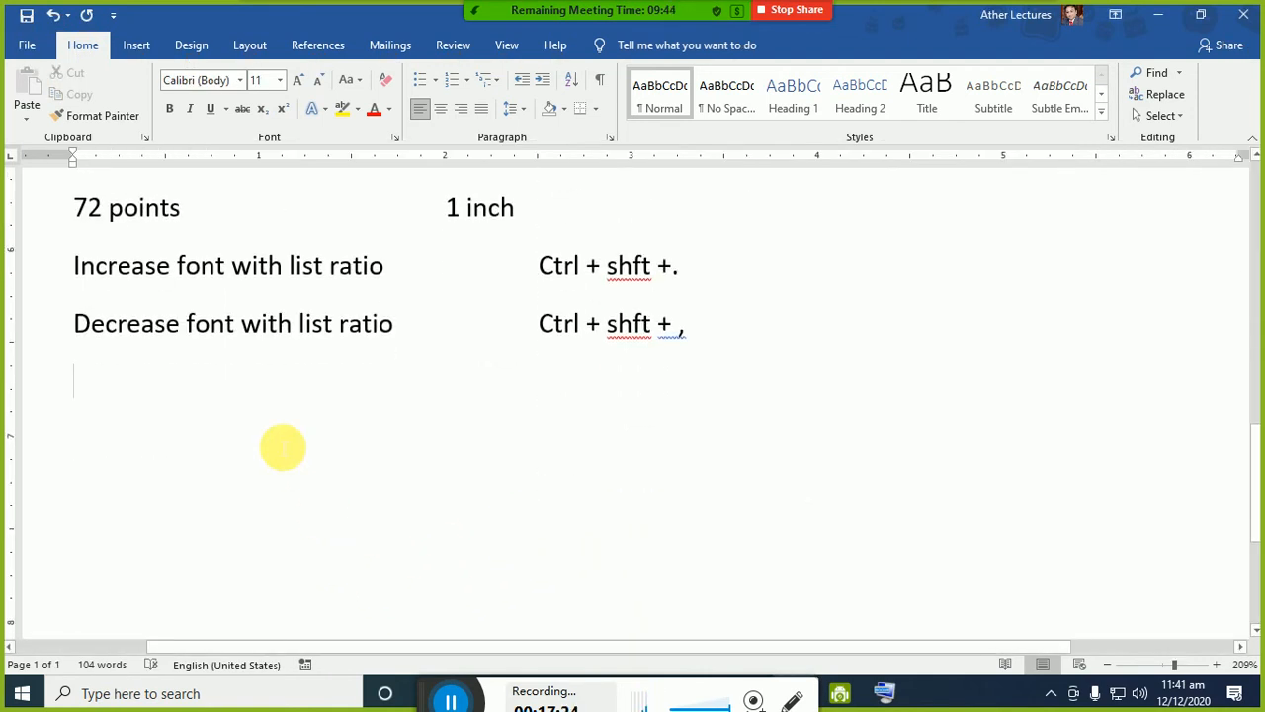
type("INCREASE")
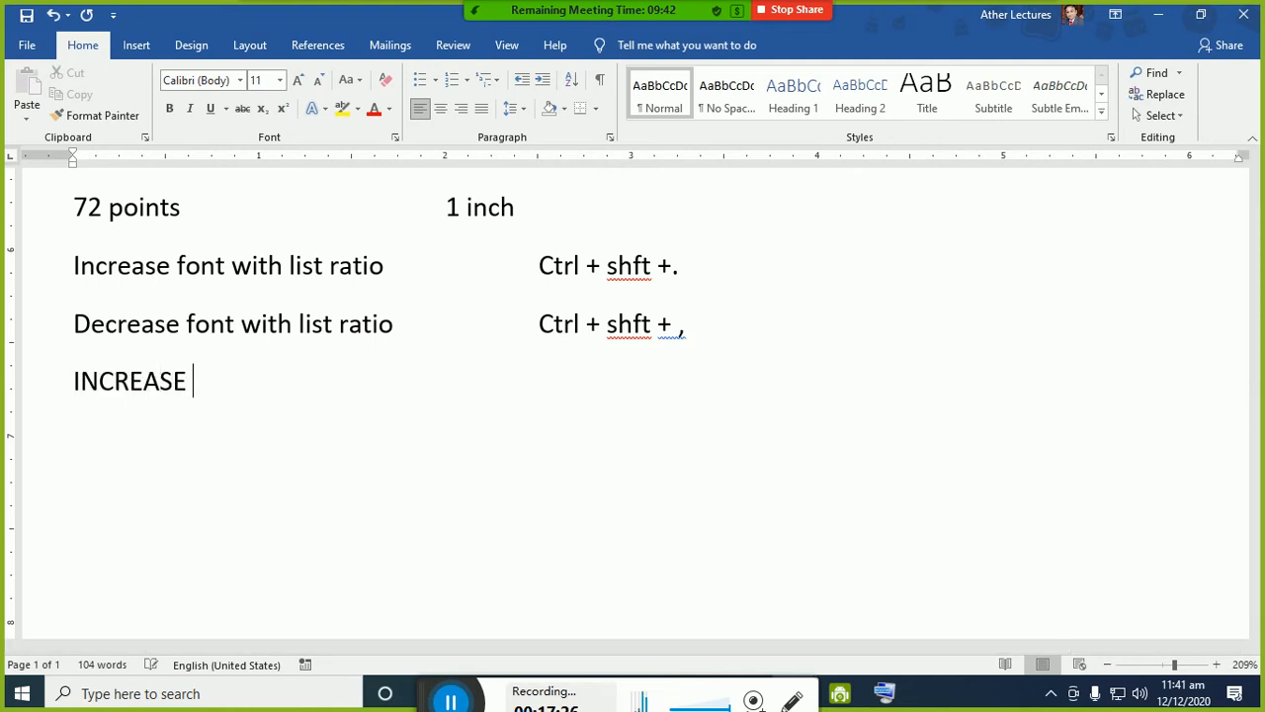
key("shift+Home")
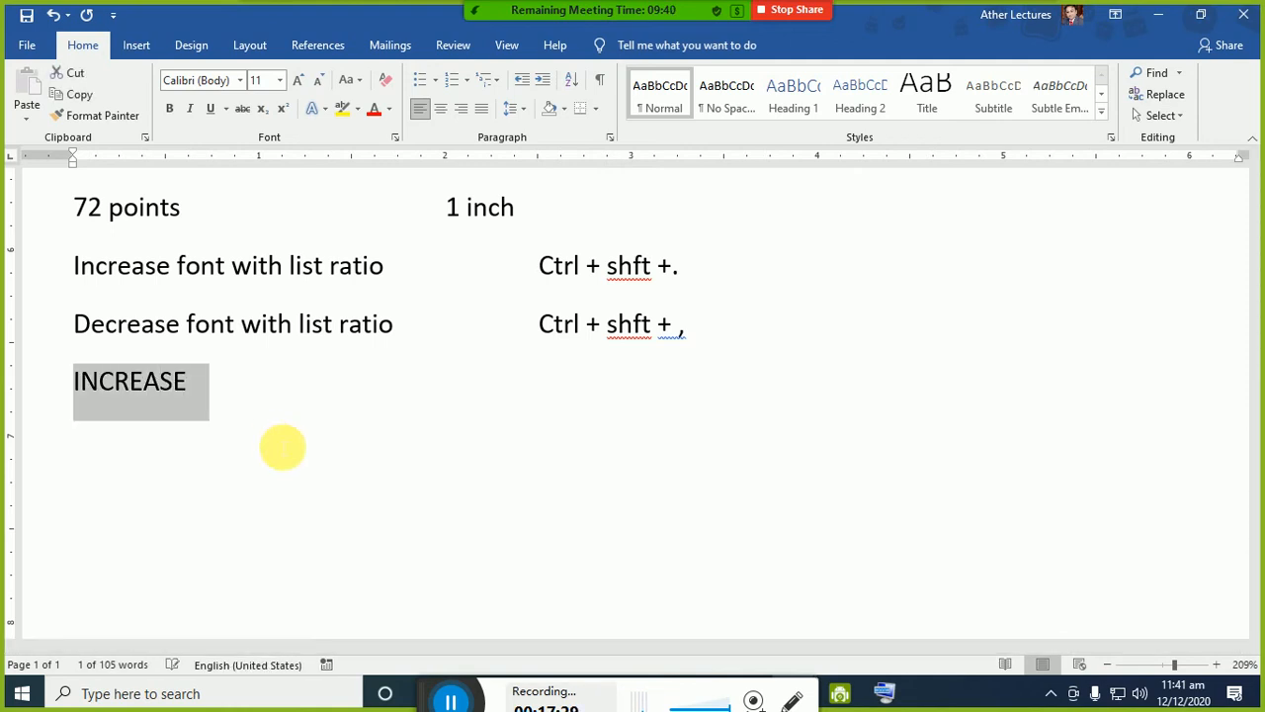
key("shift+F3")
key("End")
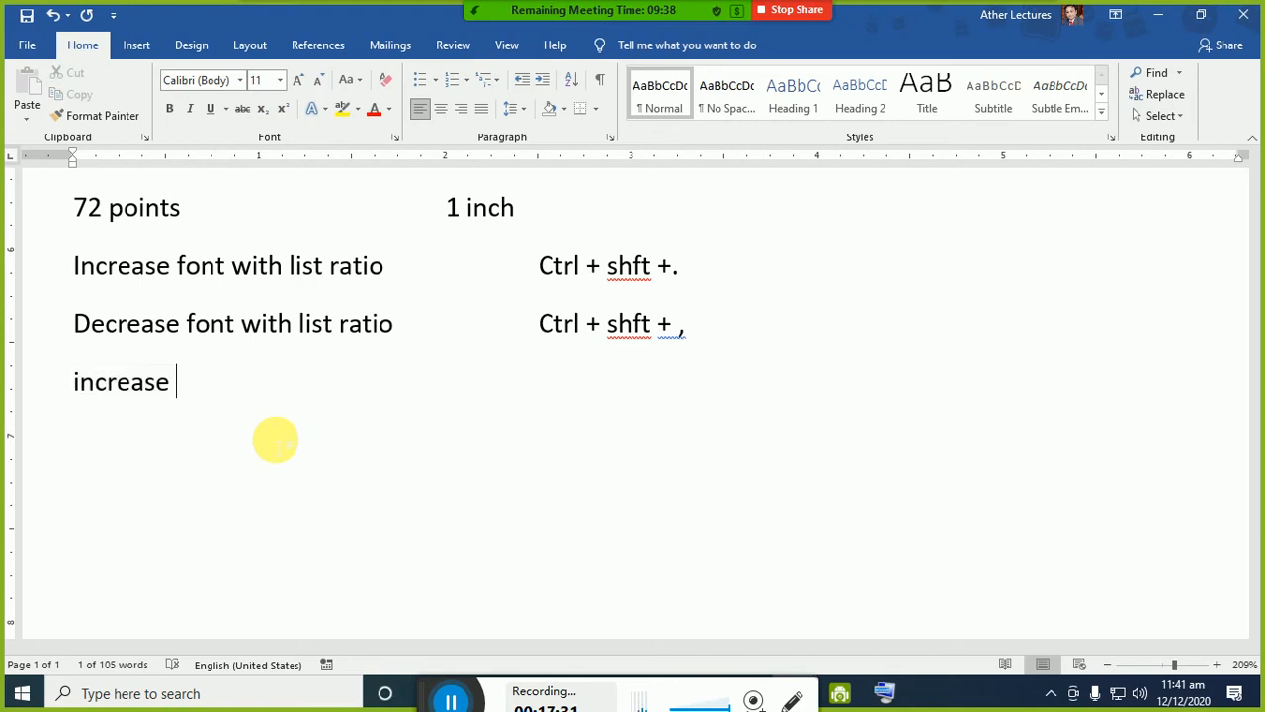
type("FONT ONE O")
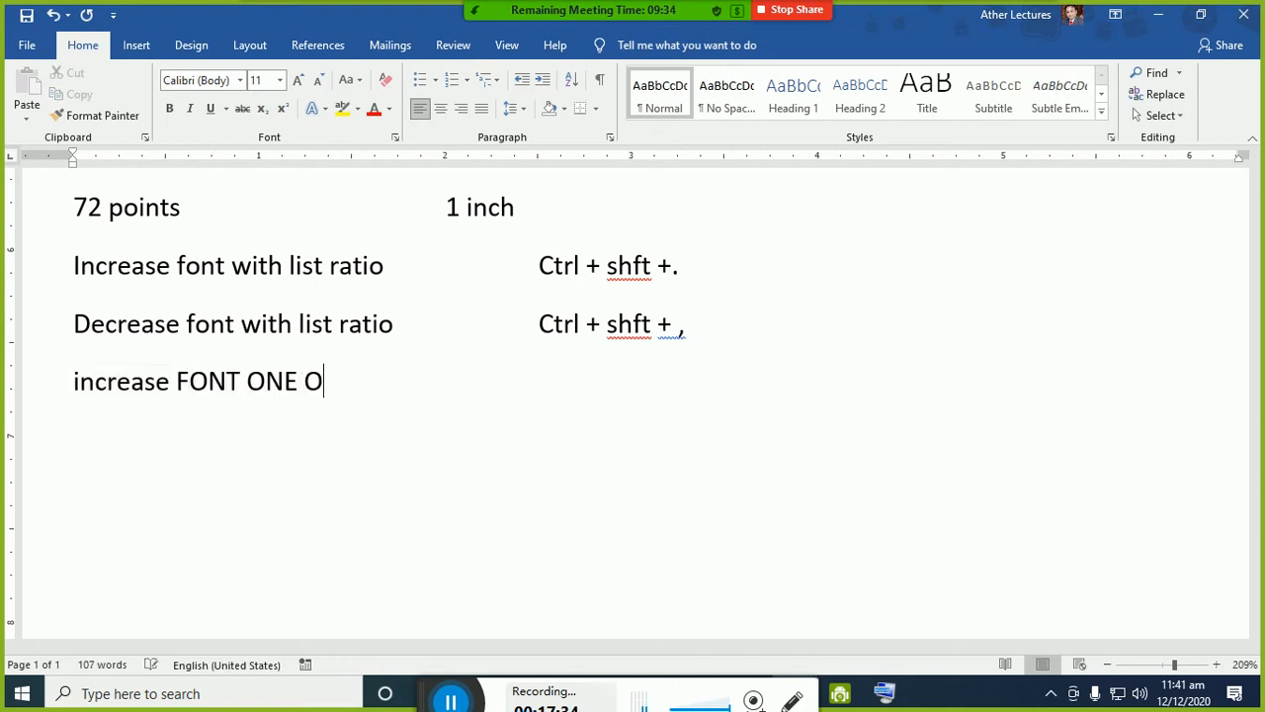
key("BackSpace")
type("POINT")
triple_click(275, 439)
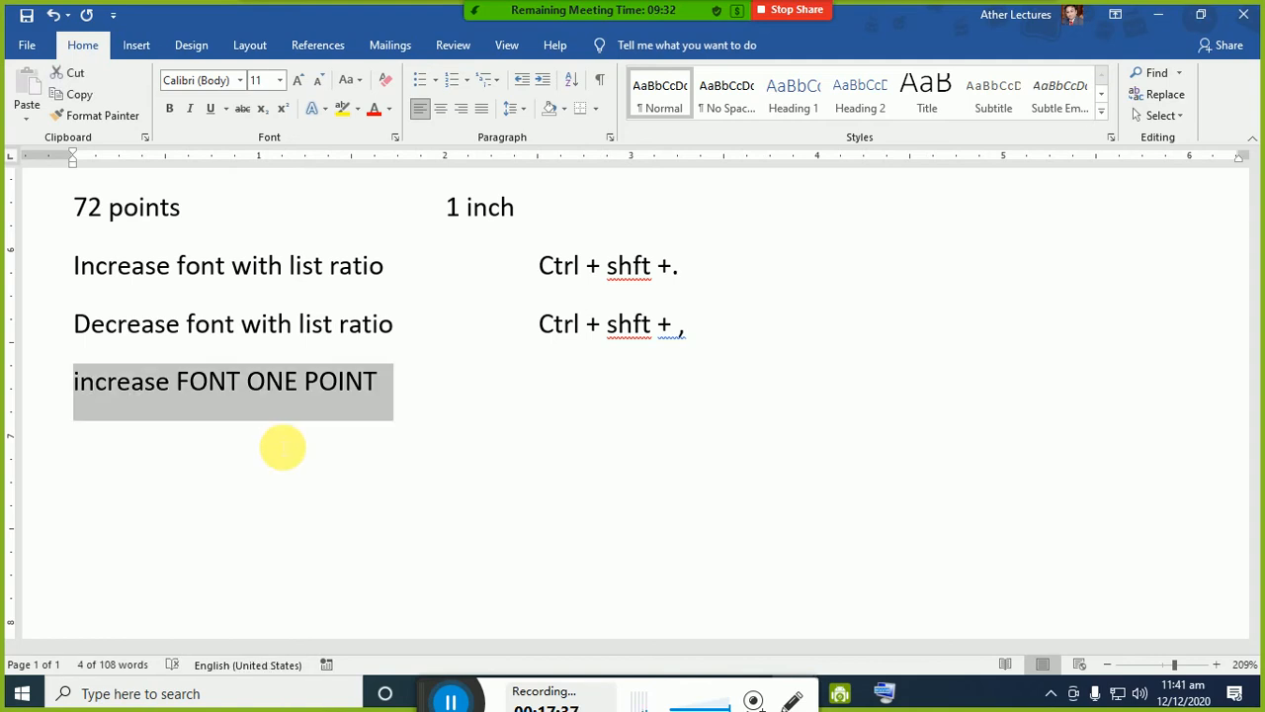
key("shift+F3")
key("shift+F3")
key("shift+F3")
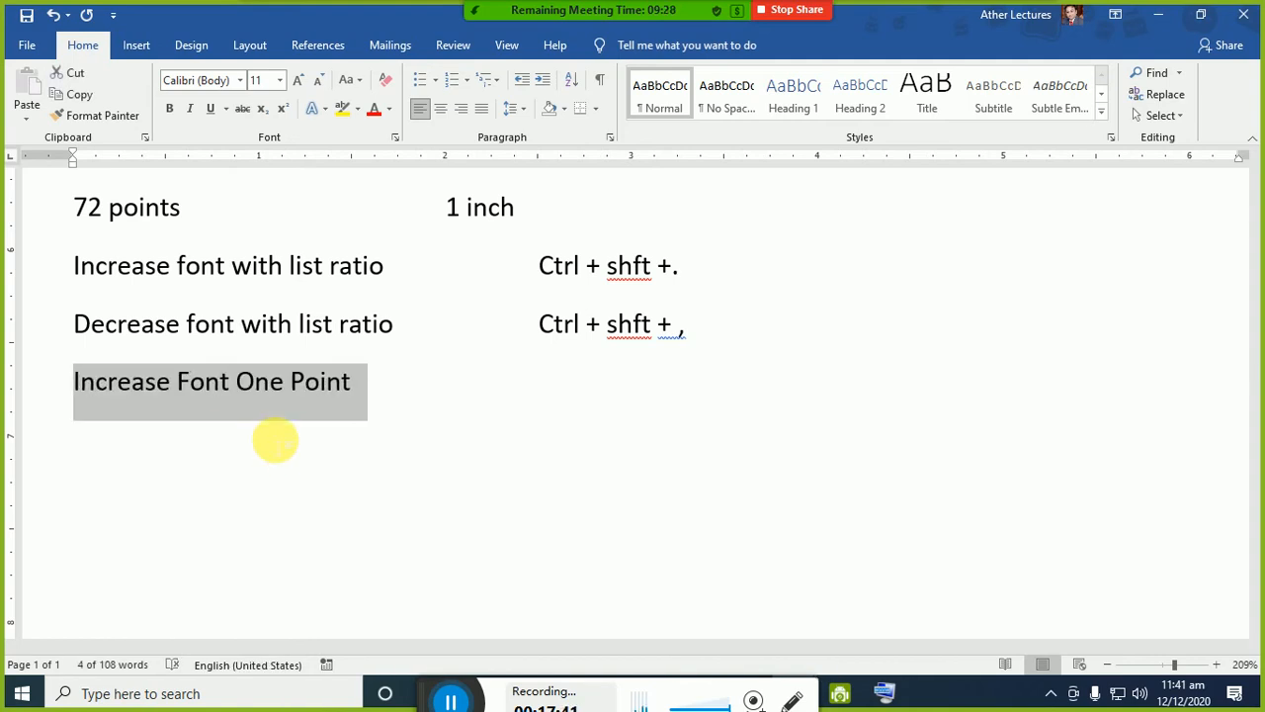
- Enter the shortcut "Ctrl + ]" beside "Increase Font One Point", in line with the shortcuts above
key("End")
key("Tab")
key("Tab")
type("C")
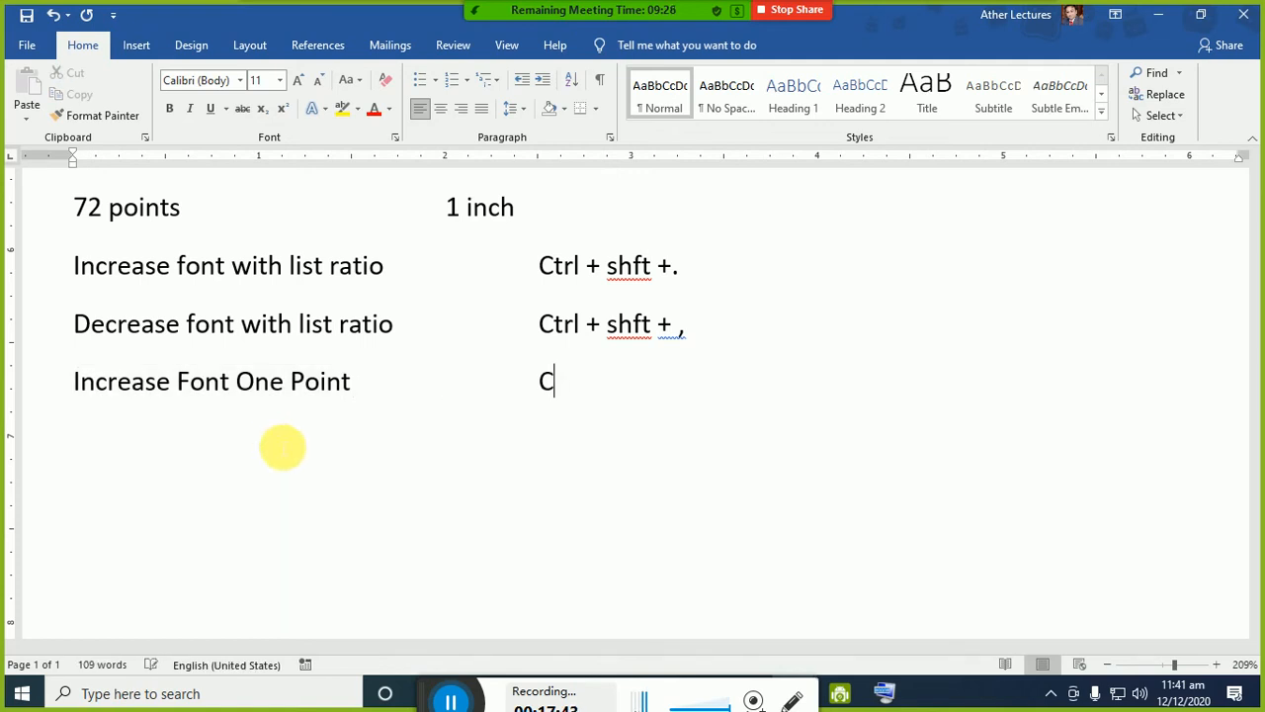
type("trl + ")
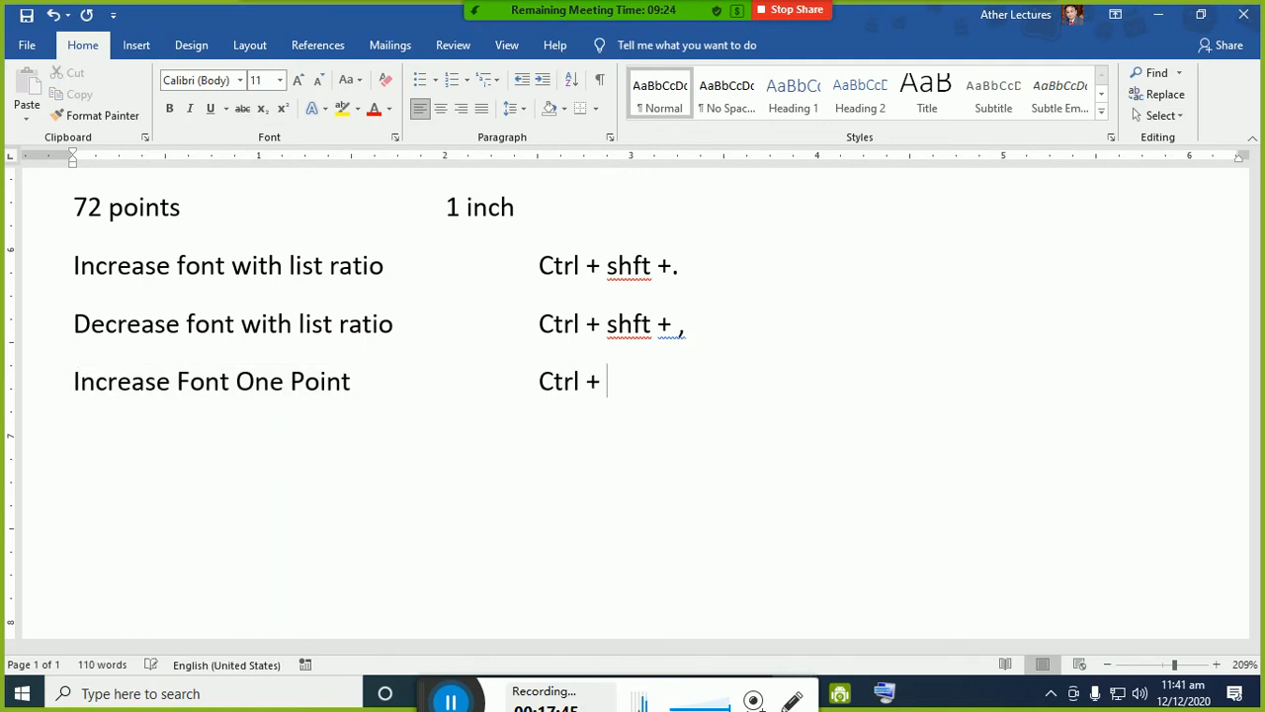
type("]")
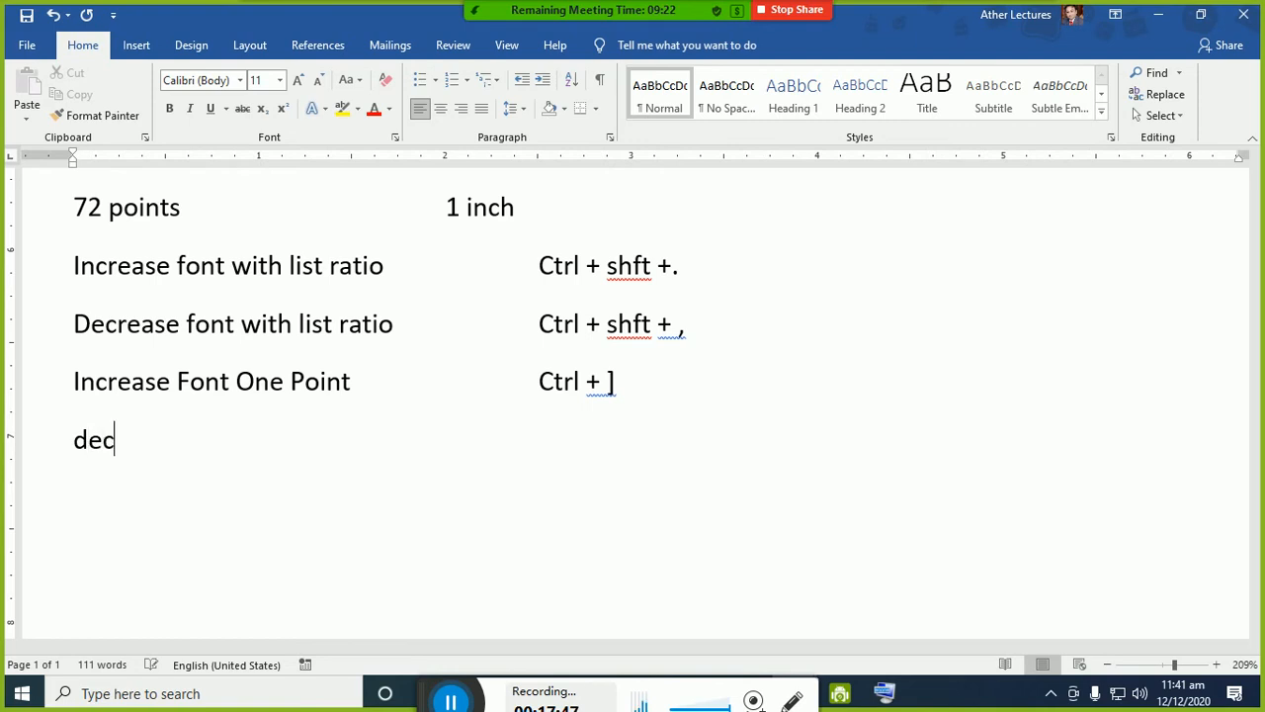
- Add the entry "Decrease font one point" on the following line with the shortcut "Ctrl + [" beside it
type("rease font si")
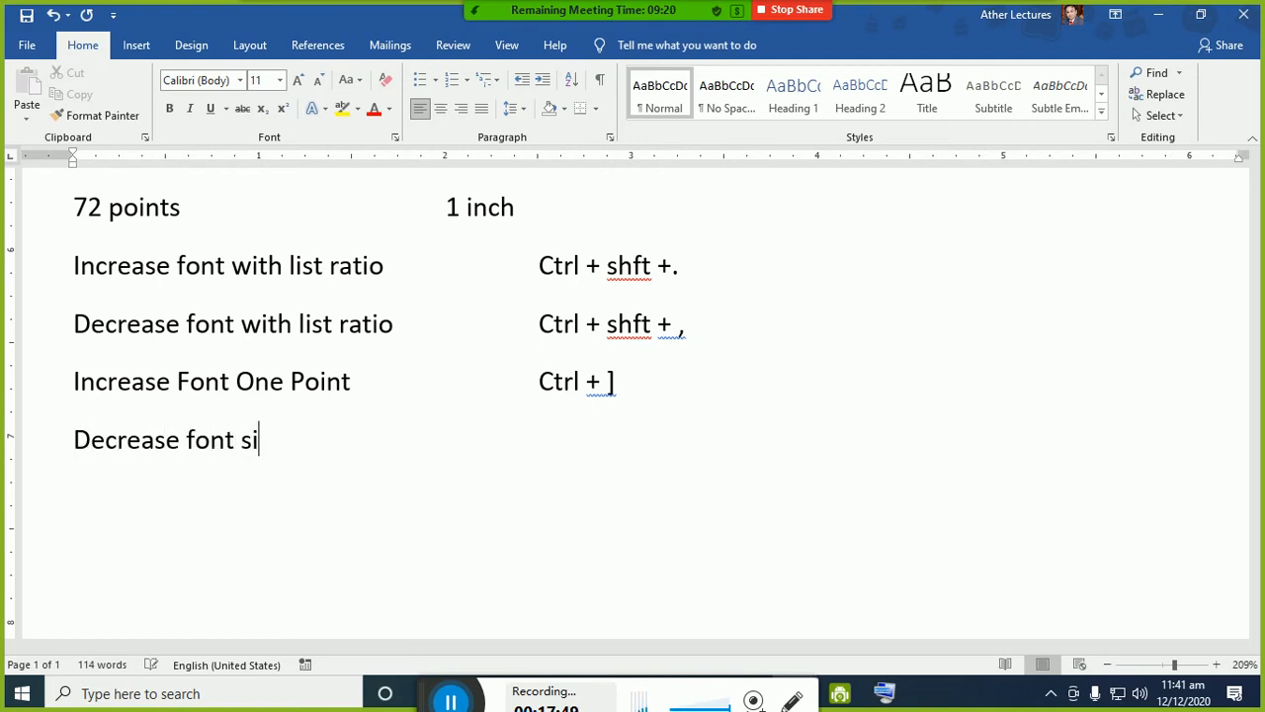
key("BackSpace")
key("BackSpace")
type("one poin")
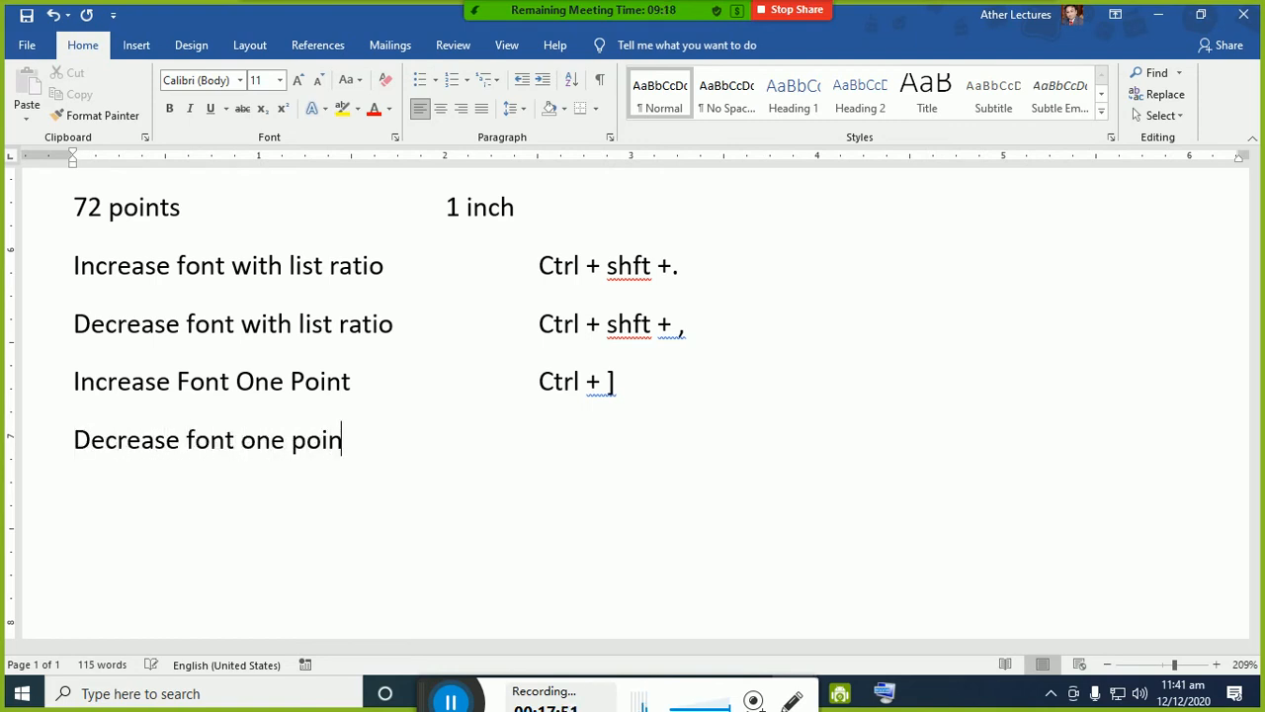
type("Ctrl + [")
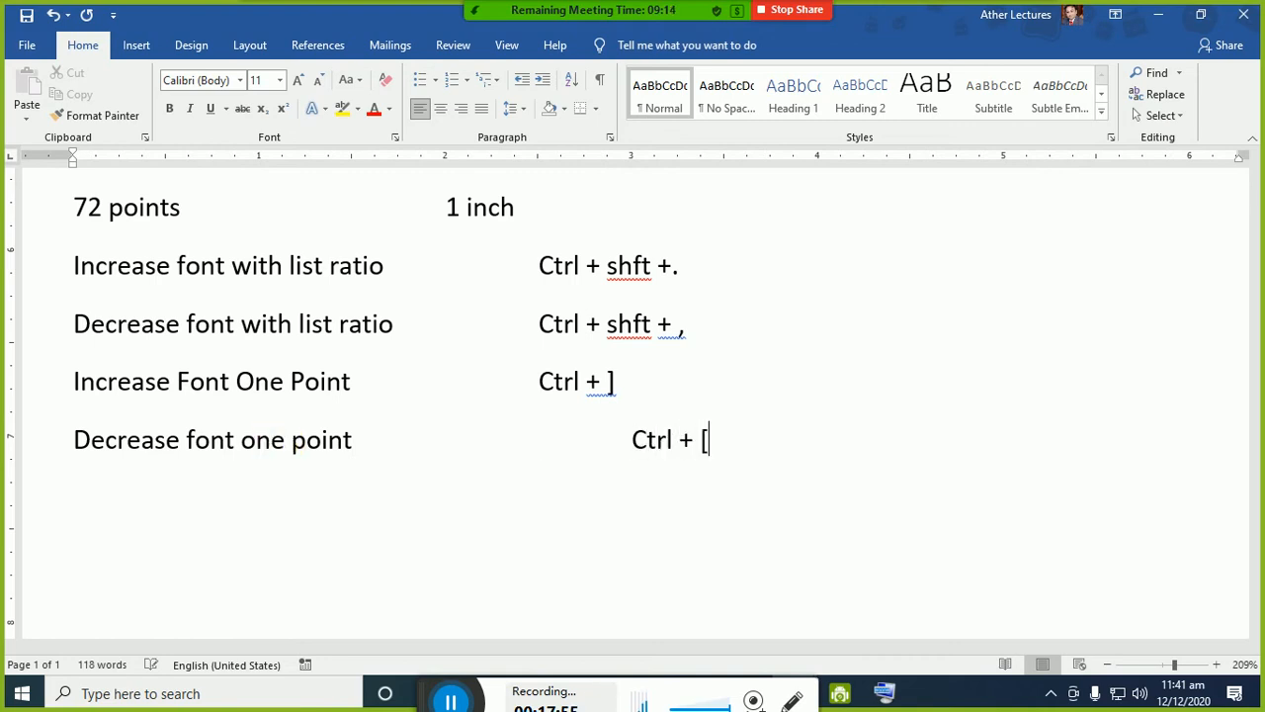
- Switch to the sample-text document, restore the On-Screen Keyboard, and reselect the word "powerful"
key("alt+Tab")
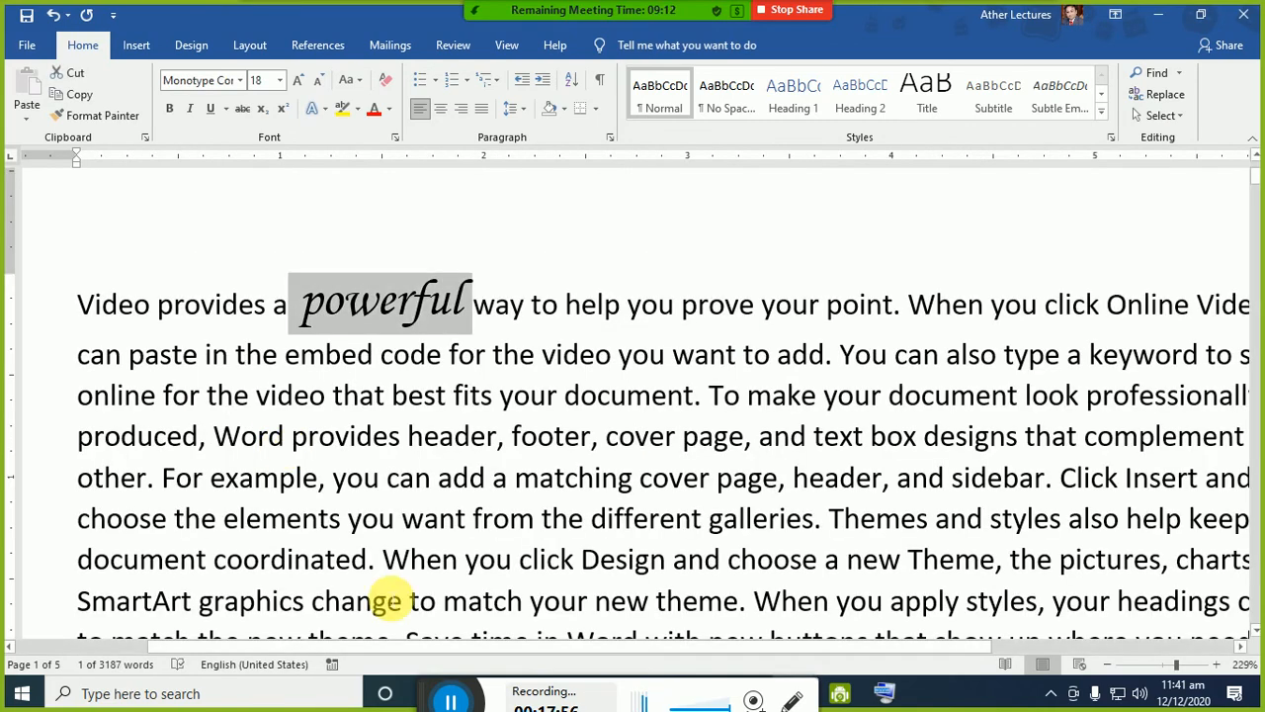
left_click(884, 694)
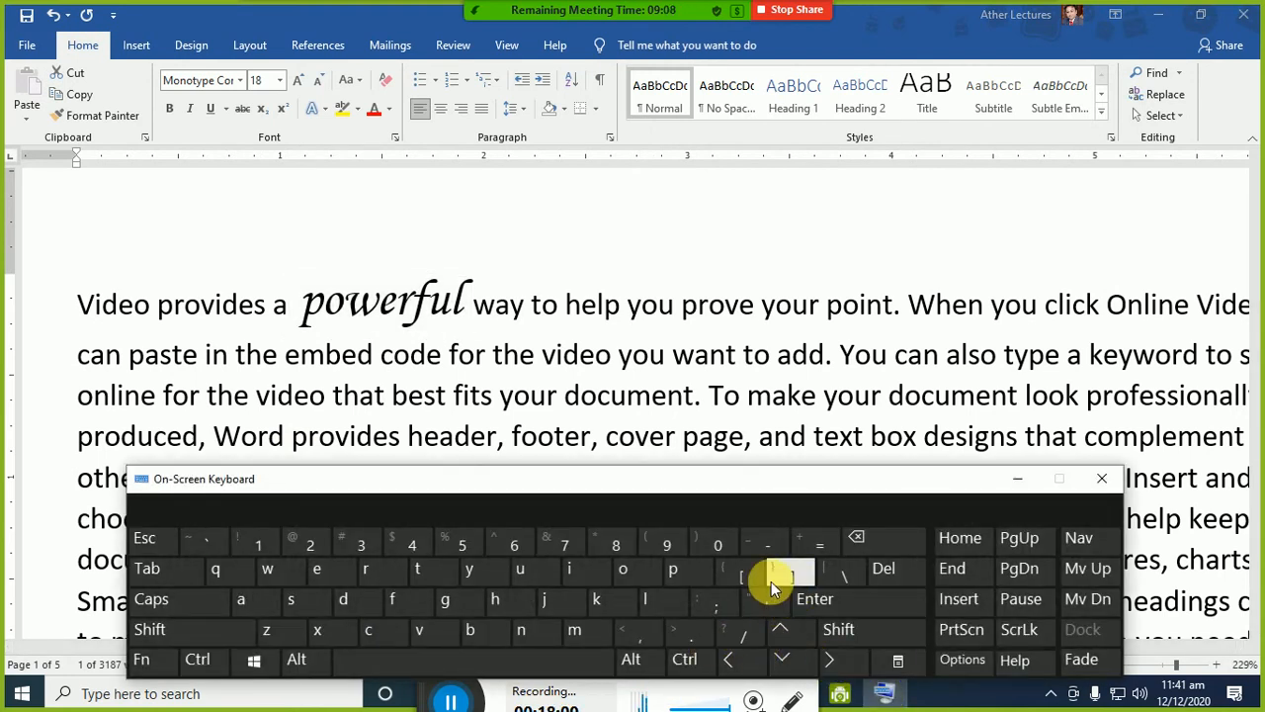
double_click(445, 308)
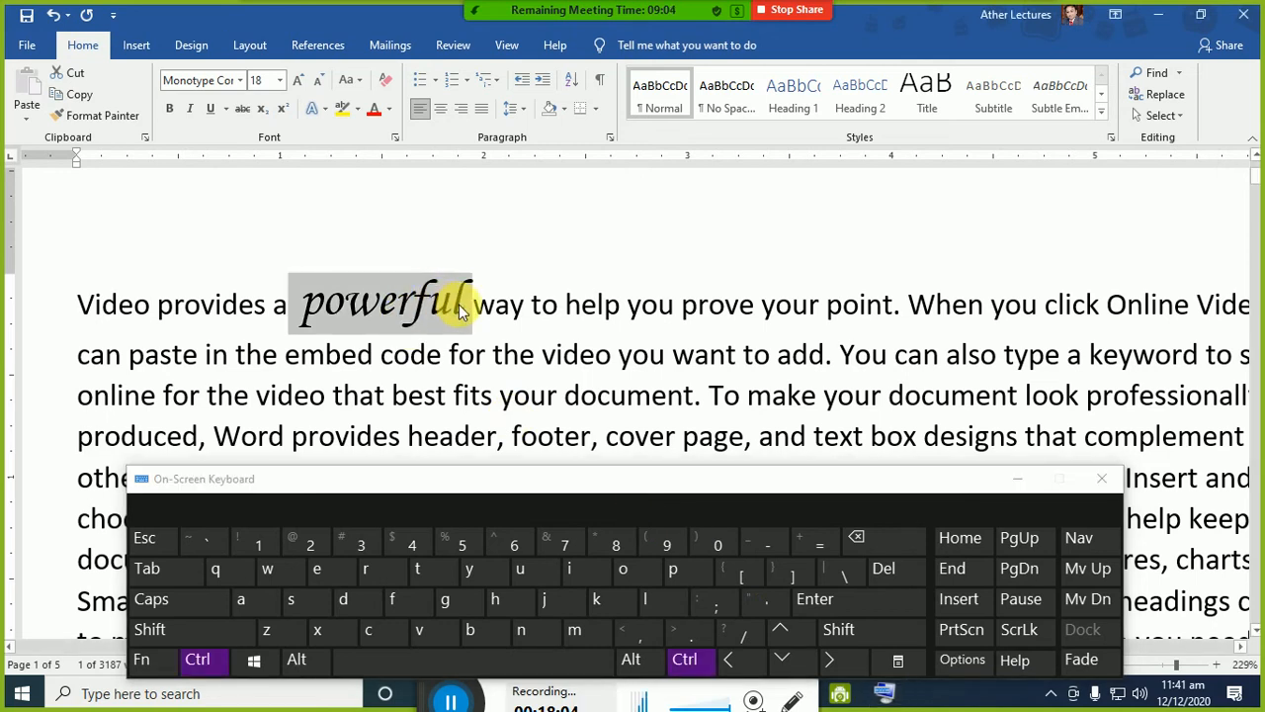
- Increase the font size of "powerful" one point at a time past 22
key("ctrl+bracketright")
key("ctrl+bracketright")
key("ctrl+bracketright")
key("ctrl+bracketright")
key("ctrl+bracketright")
key("ctrl+bracketright")
key("ctrl+bracketright")
key("ctrl+bracketright")
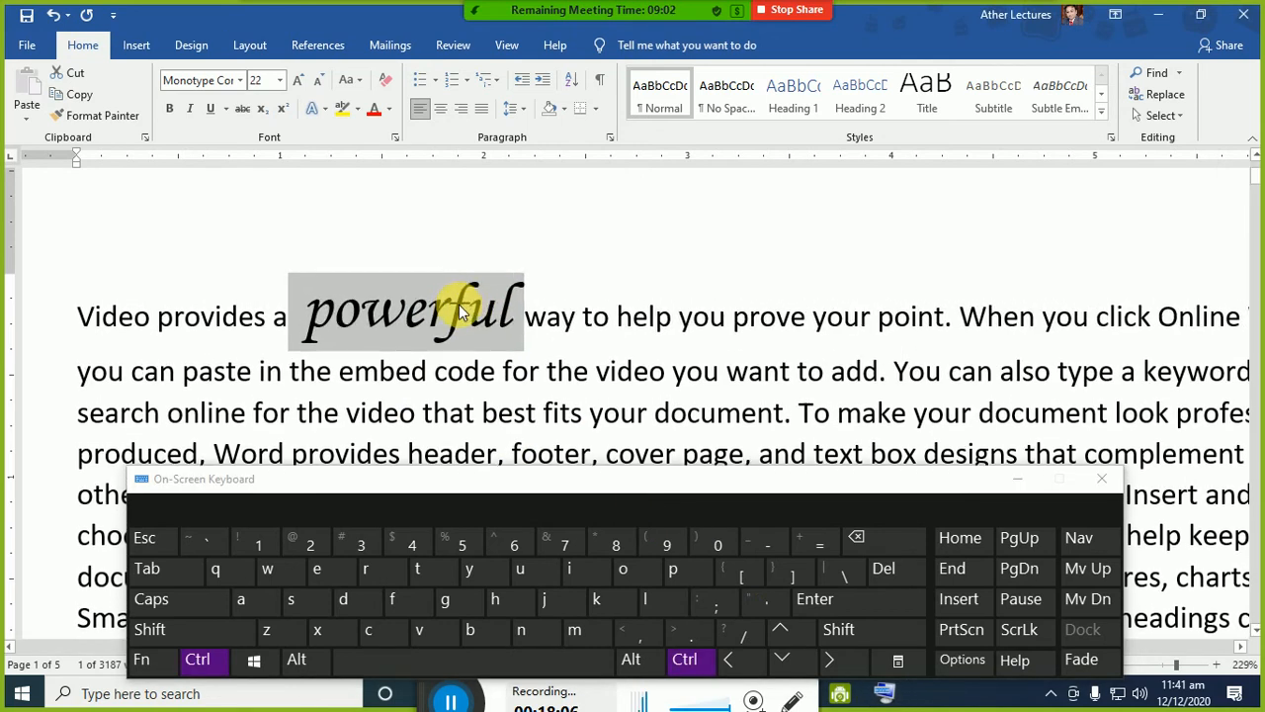
- Decrease the font size of "powerful" one point at a time to 12
key("ctrl+bracketleft")
key("ctrl+bracketleft")
key("ctrl+bracketleft")
key("ctrl+bracketleft")
key("ctrl+bracketleft")
key("ctrl+bracketleft")
key("ctrl+bracketleft")
key("ctrl+bracketleft")
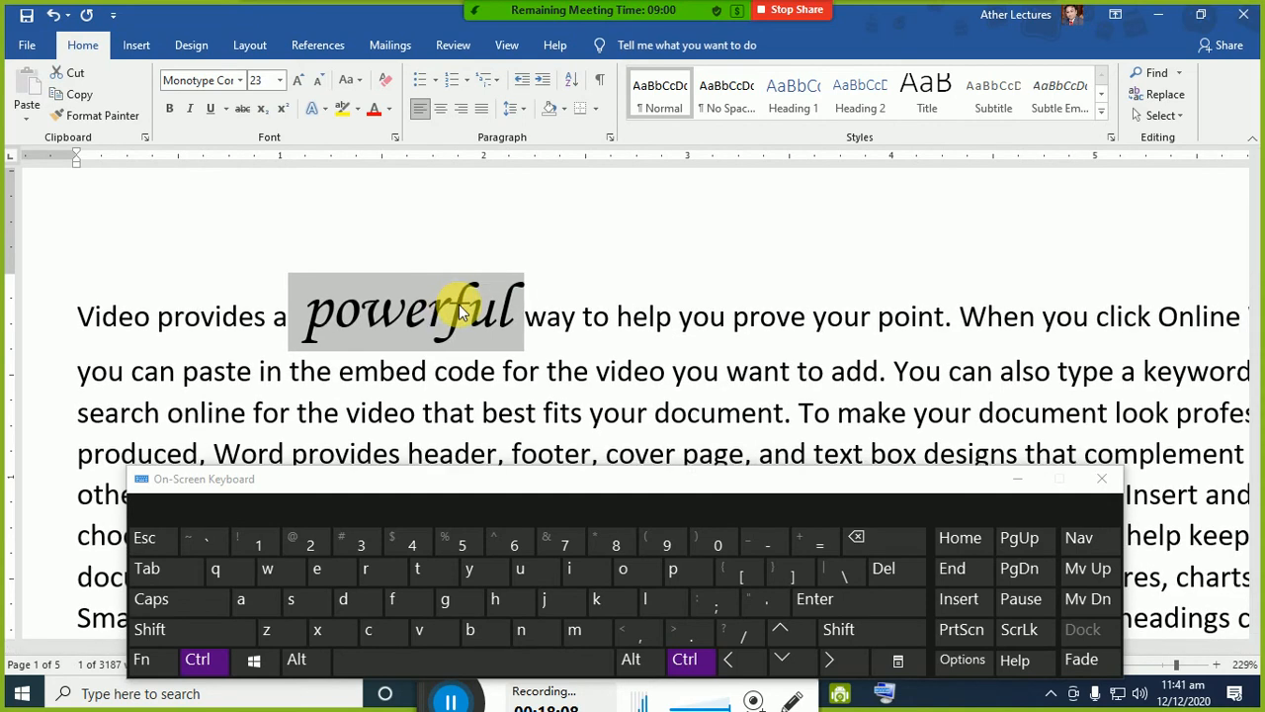
key("ctrl+bracketleft")
key("ctrl+bracketleft")
key("ctrl+bracketleft")
key("ctrl+bracketleft")
key("ctrl+bracketleft")
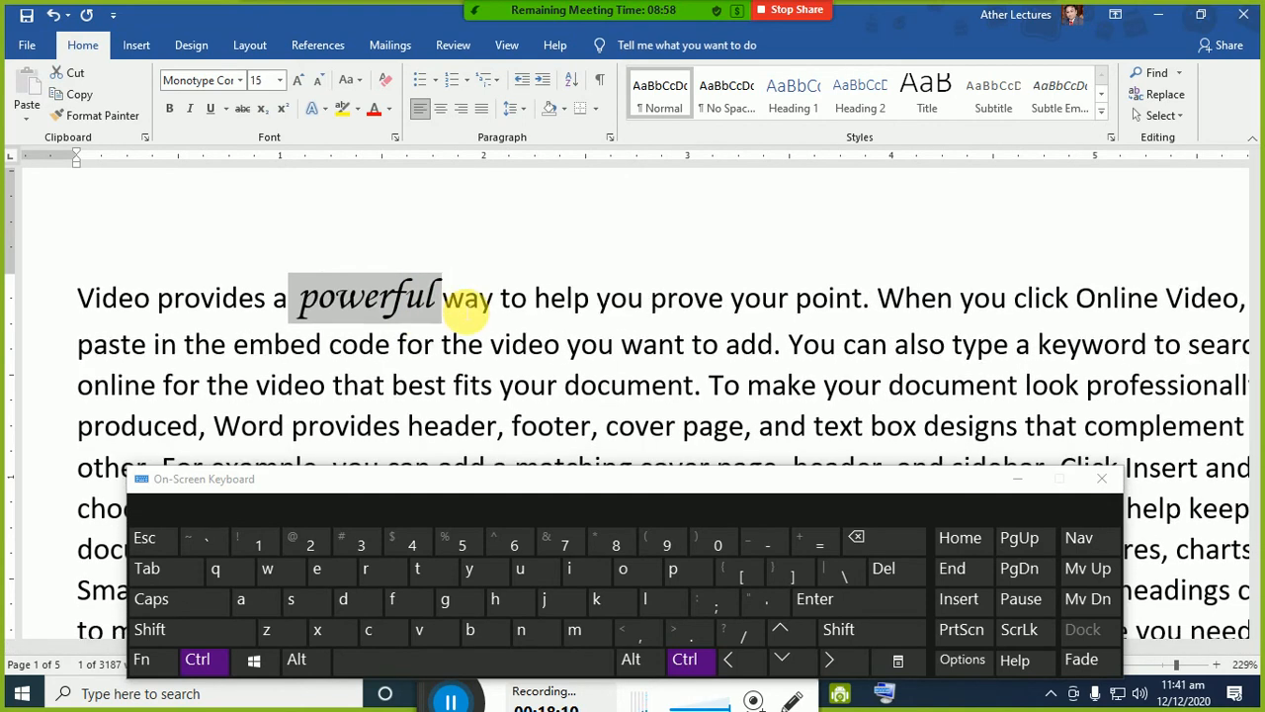
key("ctrl+bracketleft")
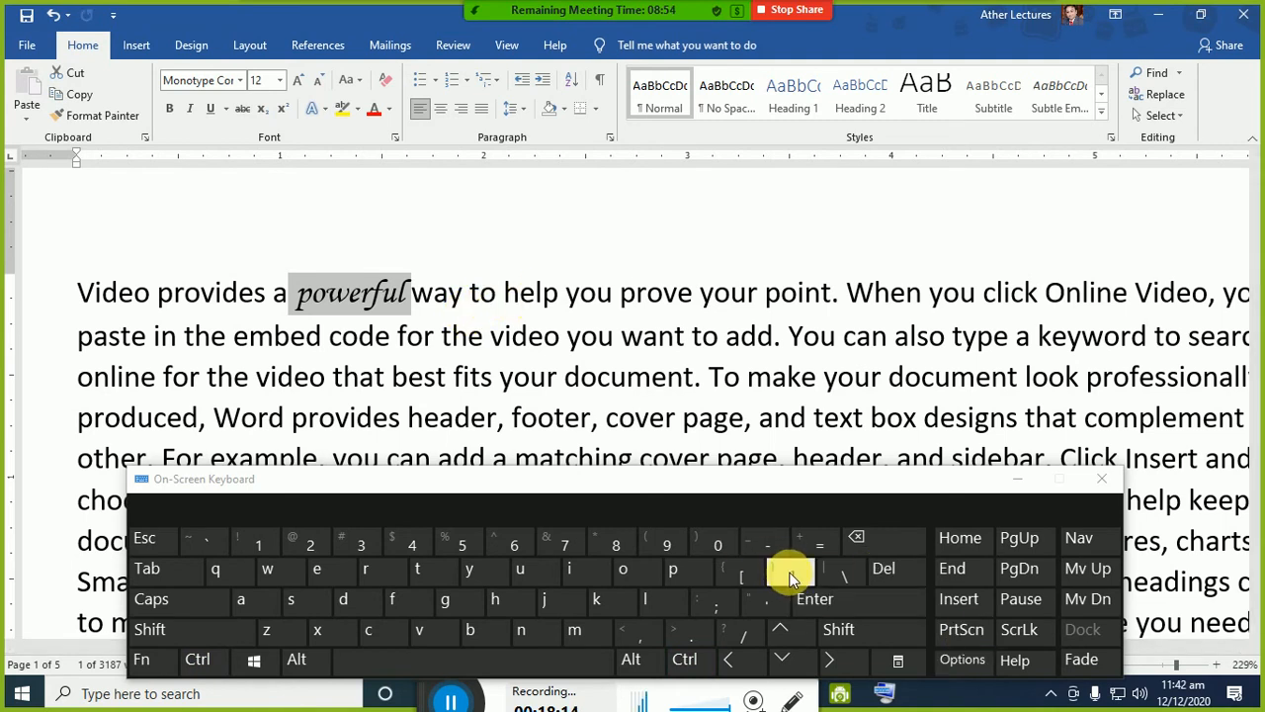
- Return to the notes document and align the "Ctrl + [" shortcut with the shortcuts above it
left_click(1016, 481)
key("alt+Tab")
key("alt+Tab")
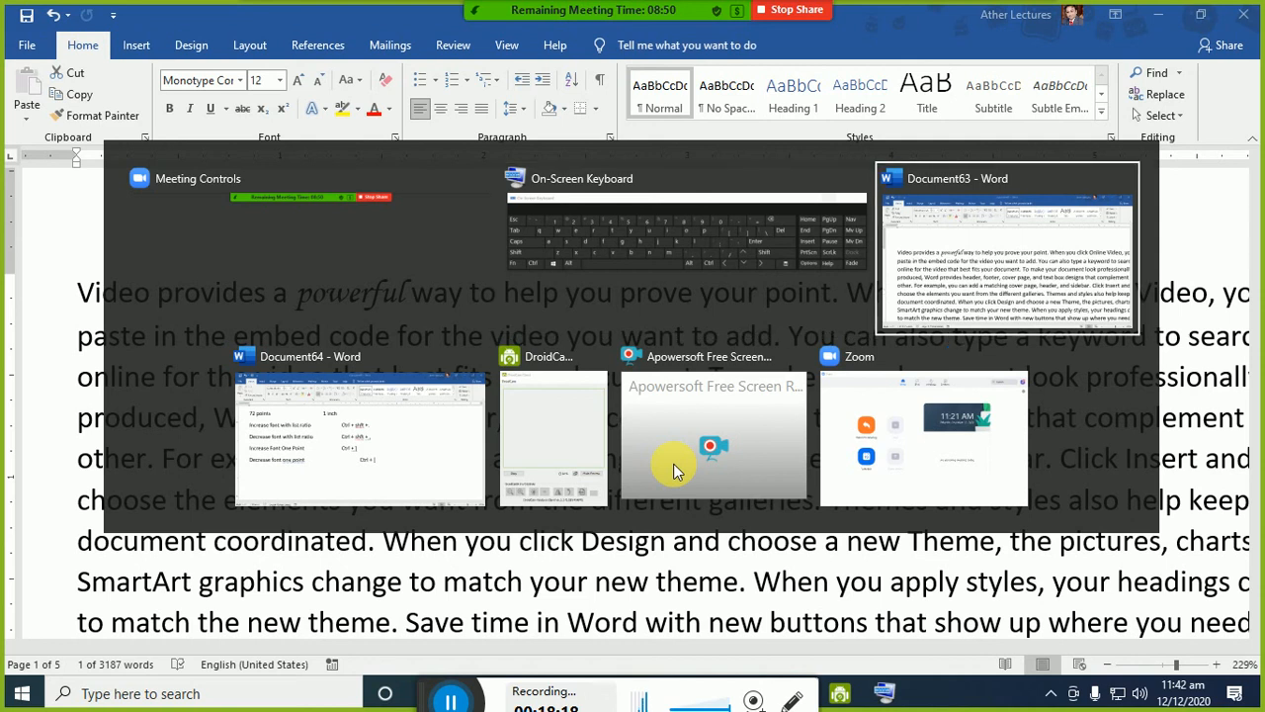
key("alt+Tab")
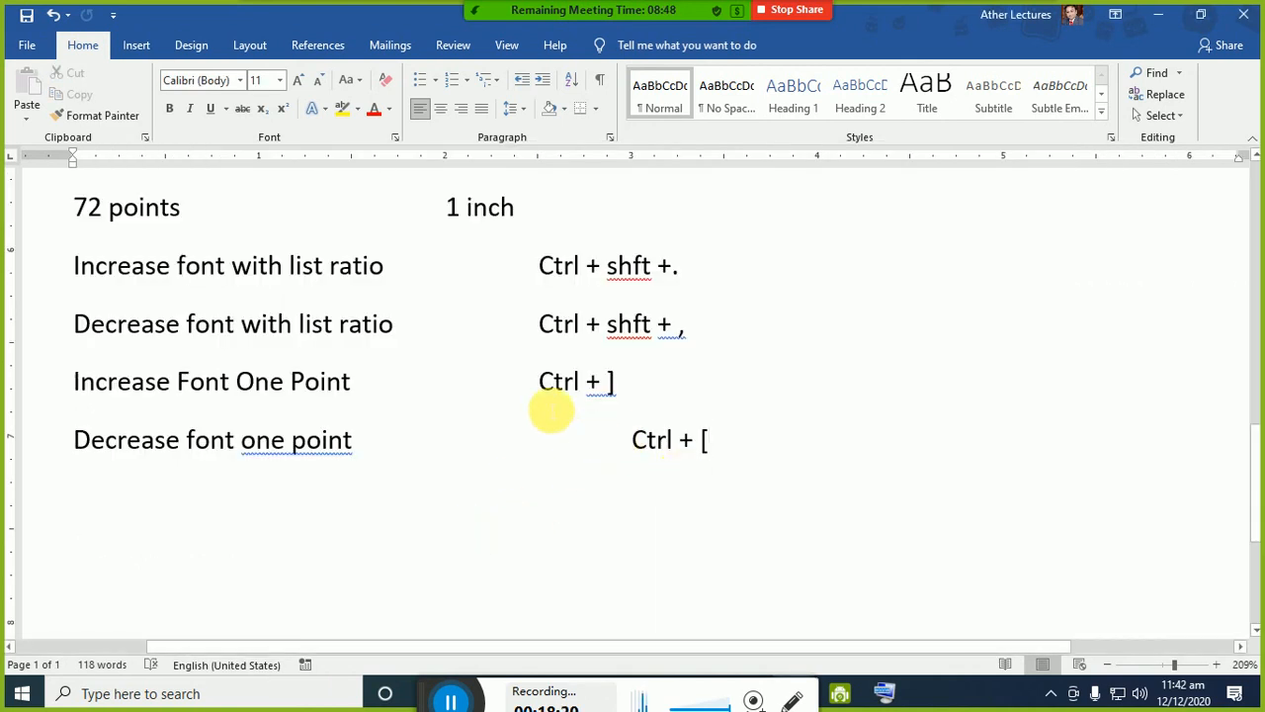
left_click(593, 441)
key("BackSpace")
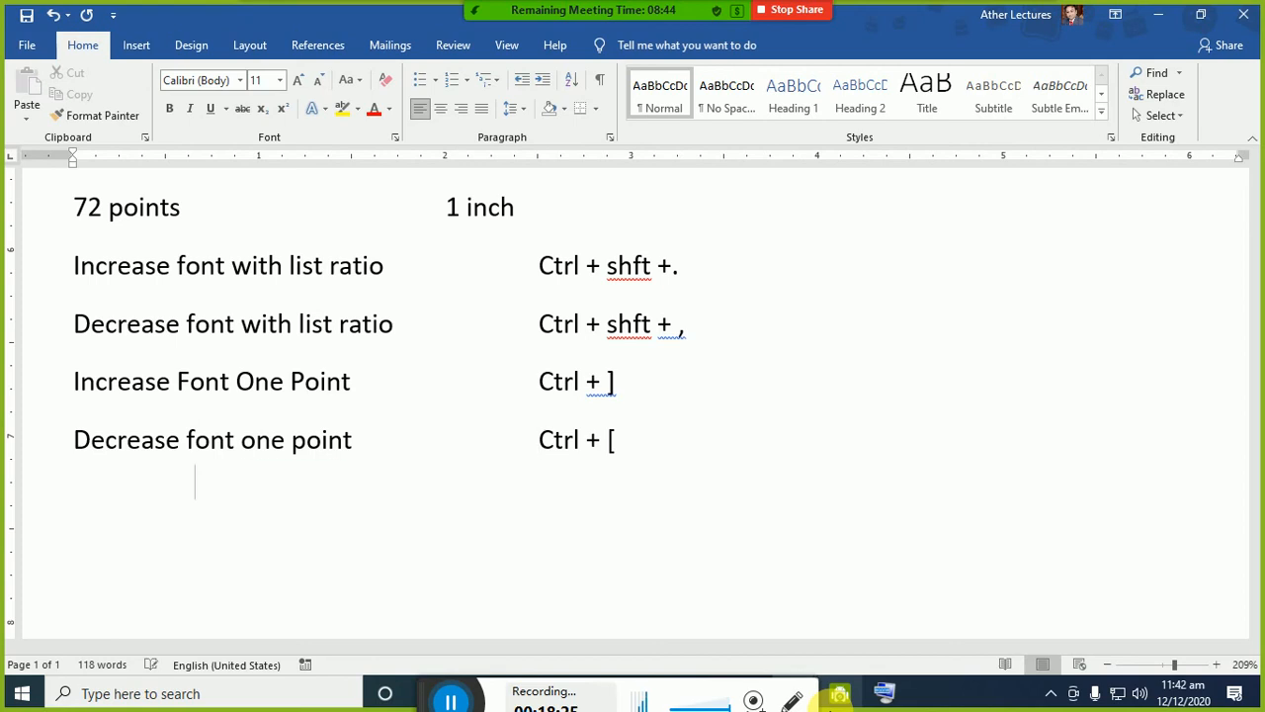
key("Return")
- Switch to the sample-text document and apply the red font color to "powerful"
key("alt+Tab")
key("alt+Tab")
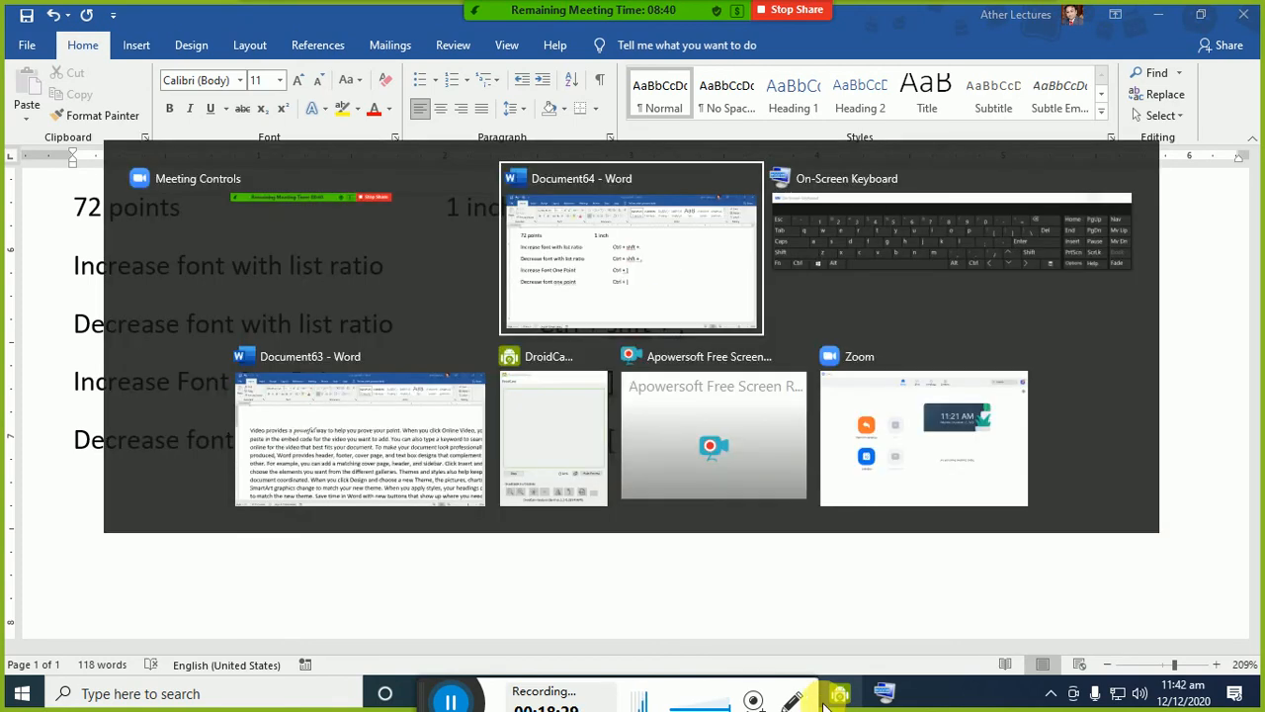
key("alt+Tab")
key("alt+Tab")
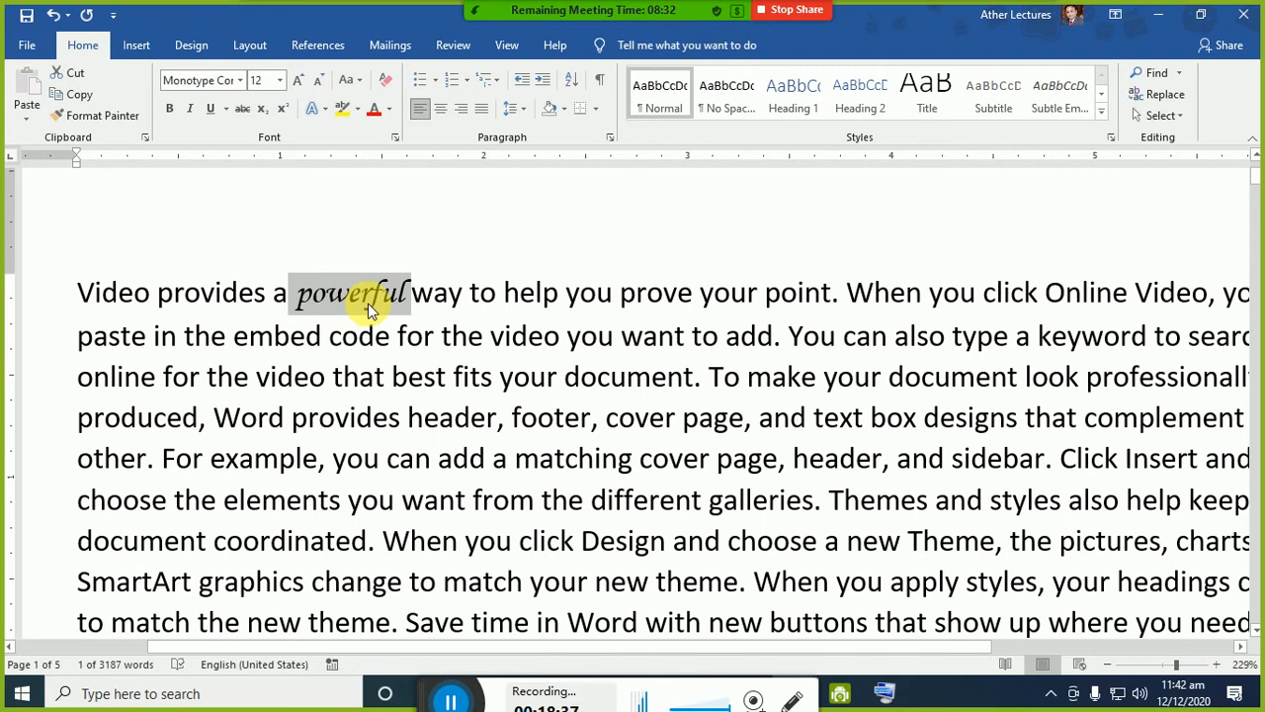
left_click(374, 113)
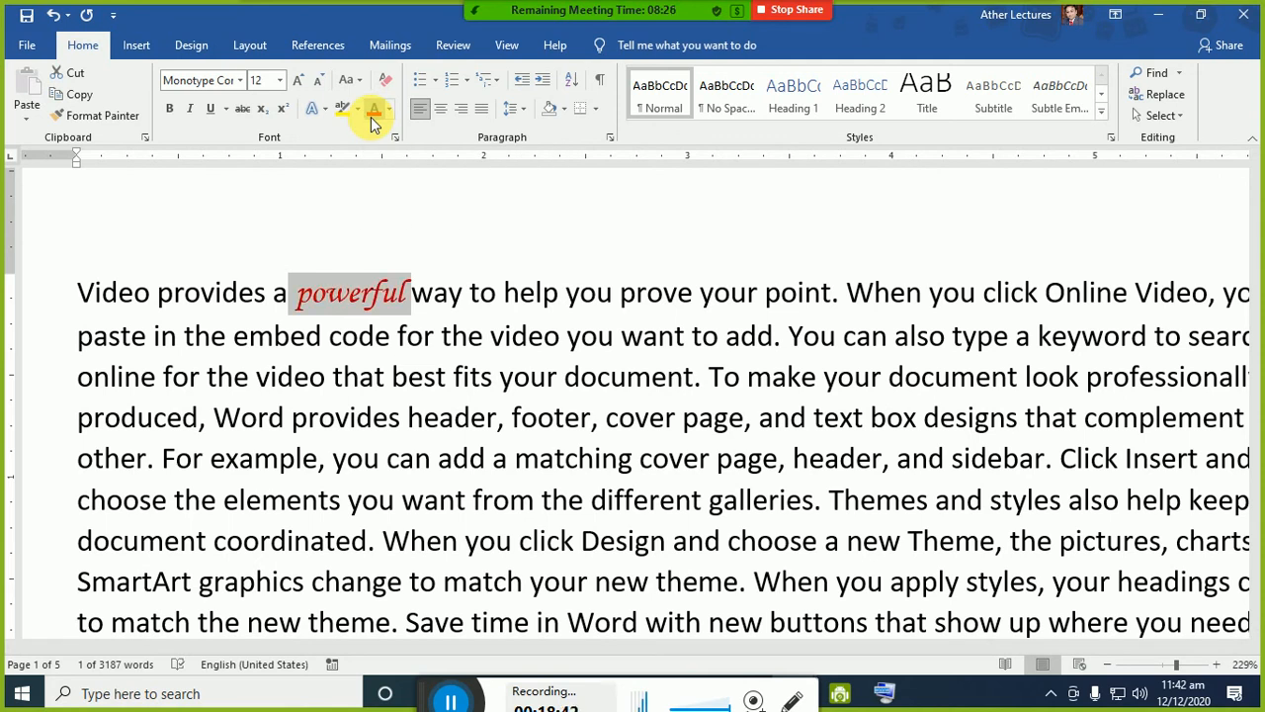
- Open the More Gradients settings for the color of "powerful", try a gradient text fill, and set it back to solid fill
left_click(389, 111)
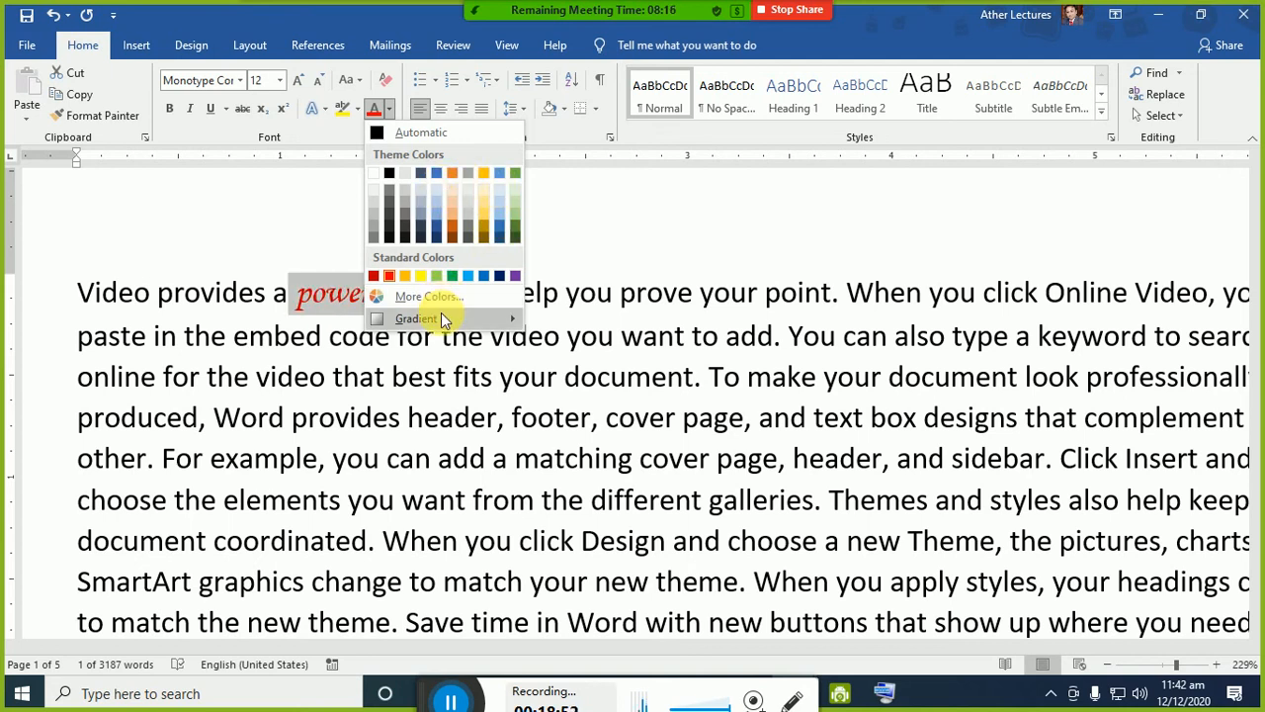
mouse_move(490, 315)
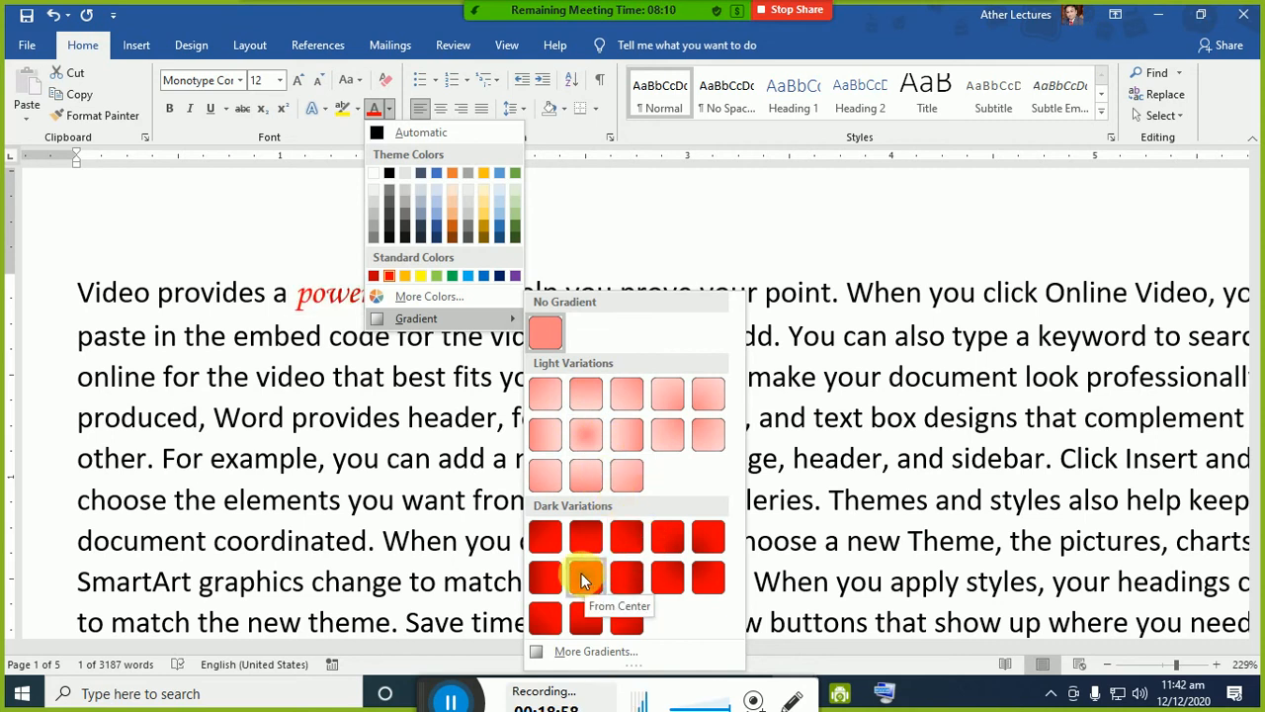
left_click(586, 656)
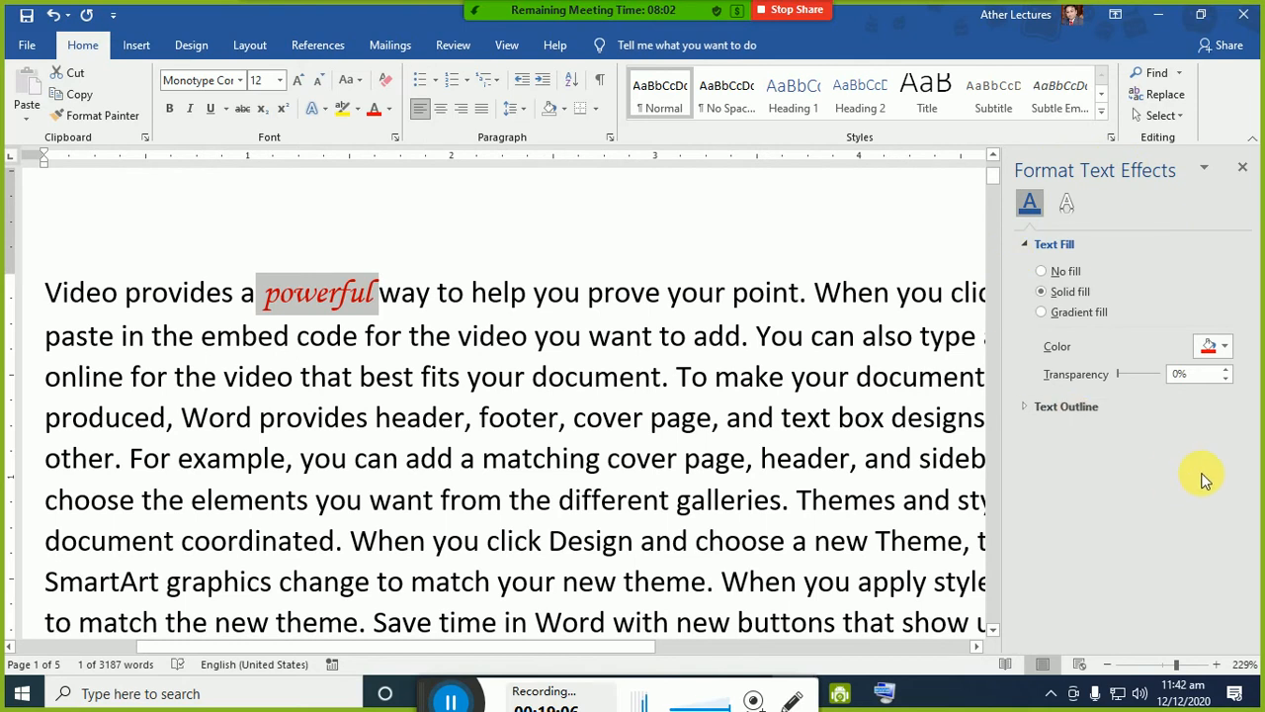
left_click(1085, 312)
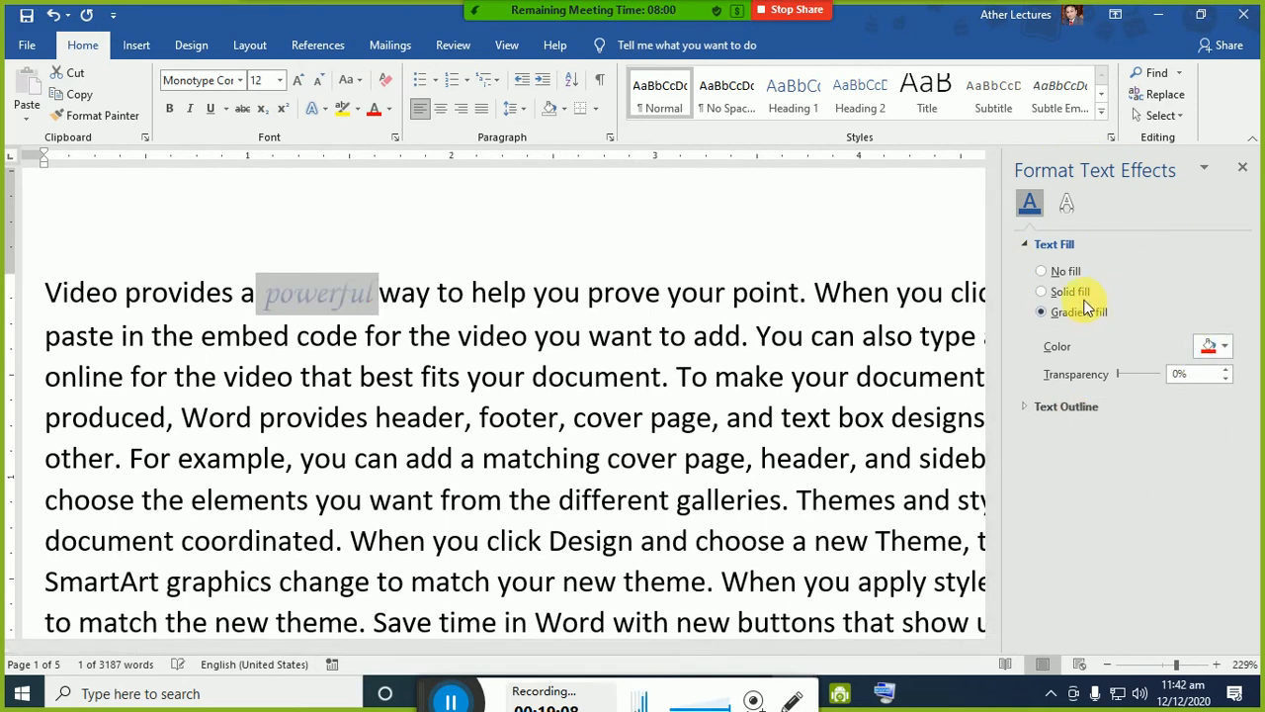
left_click(1075, 291)
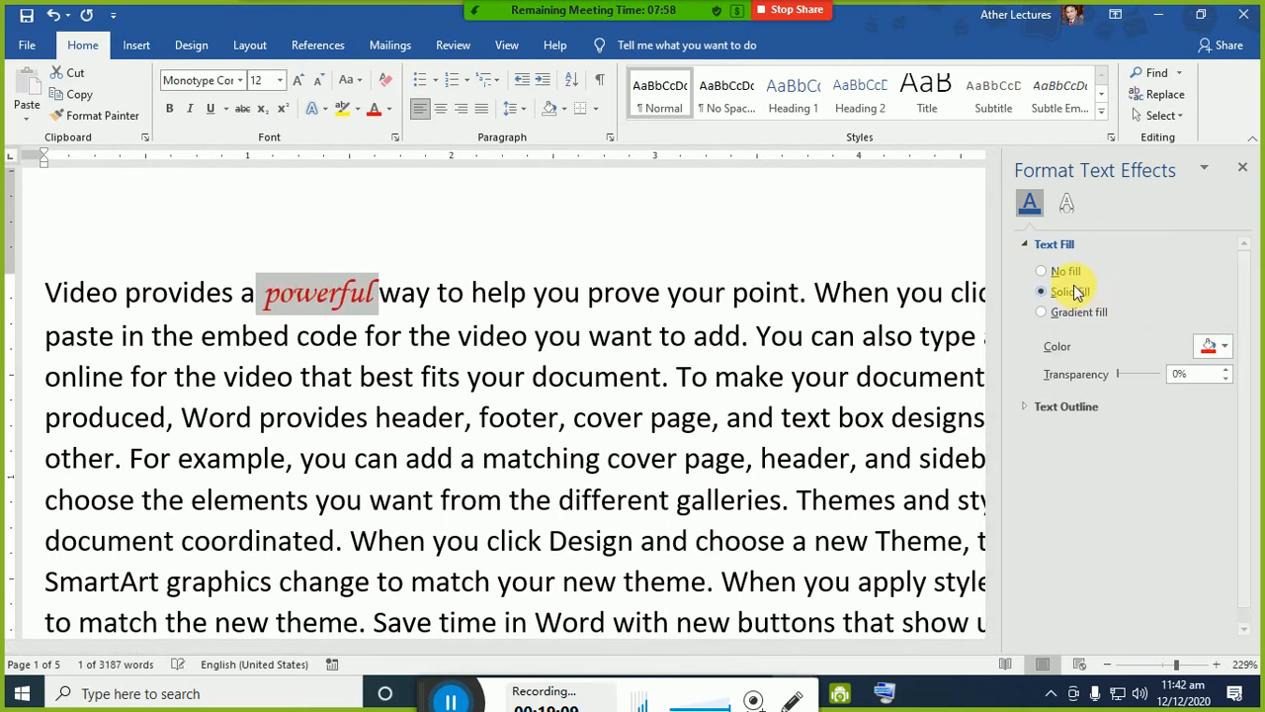
- Close the text effects settings, then recolor "powerful" with the green theme color and highlight it in yellow
left_click(1243, 168)
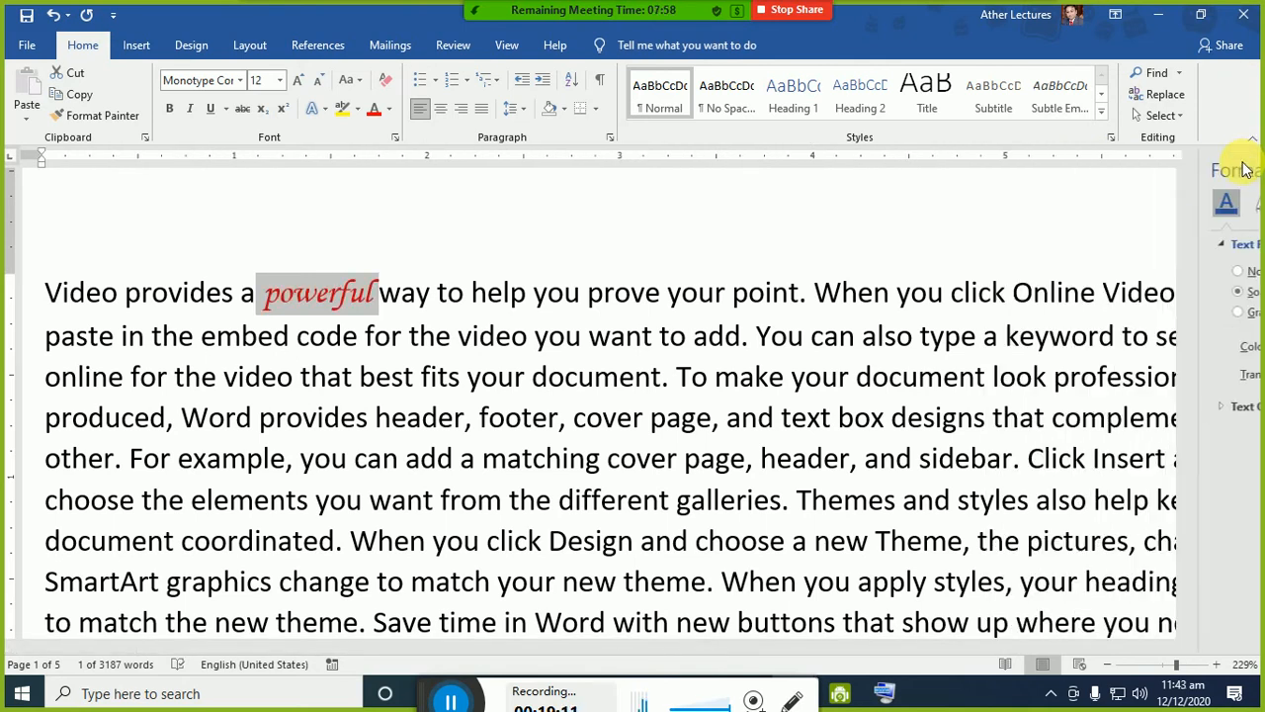
left_click(391, 111)
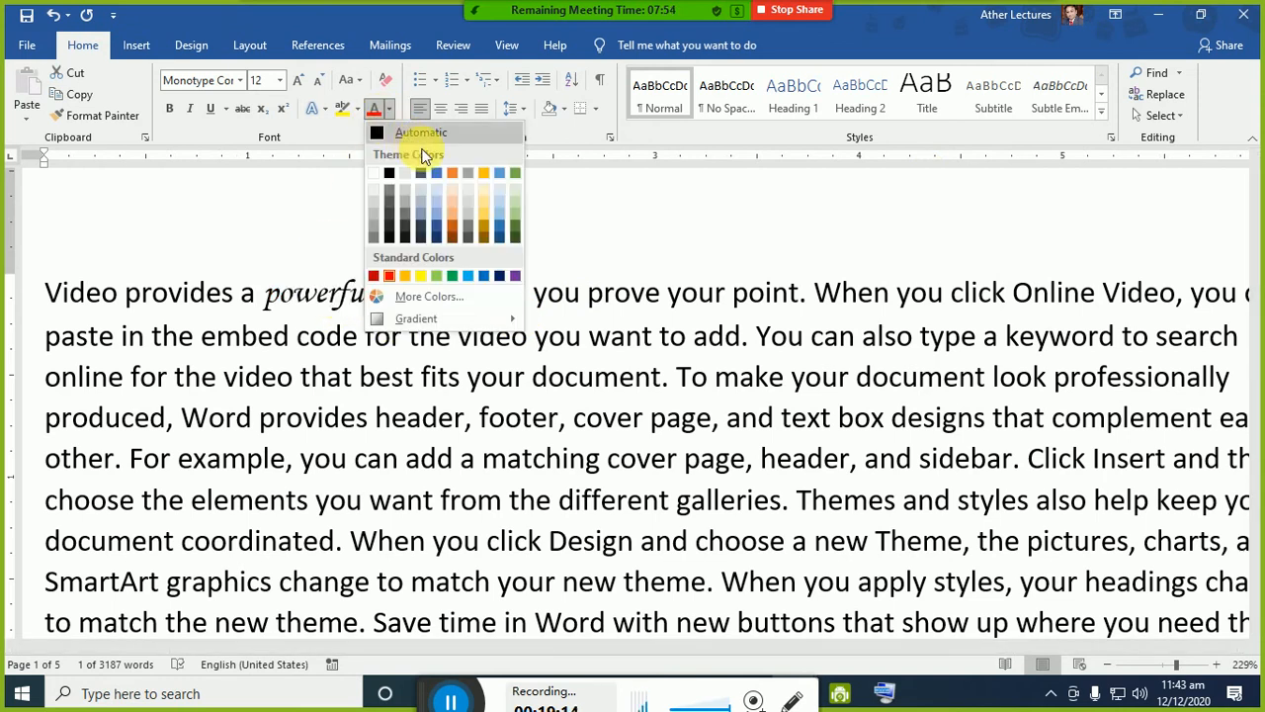
left_click(515, 174)
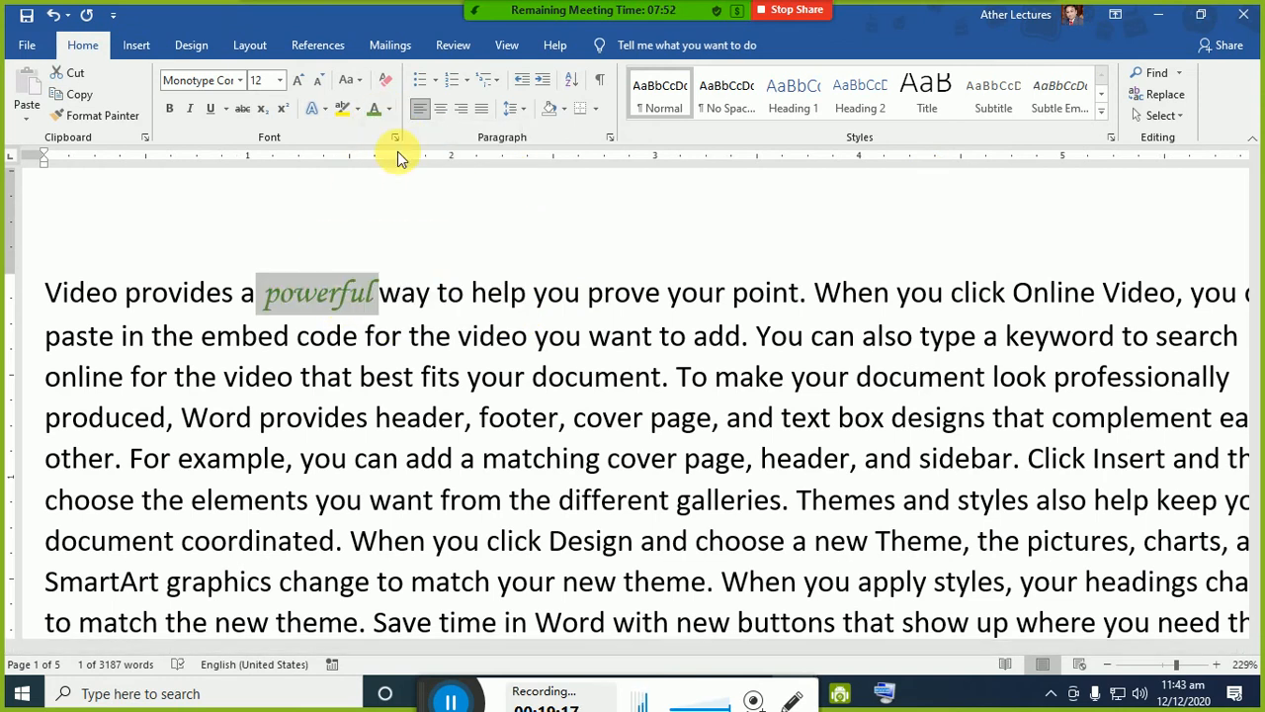
left_click(346, 111)
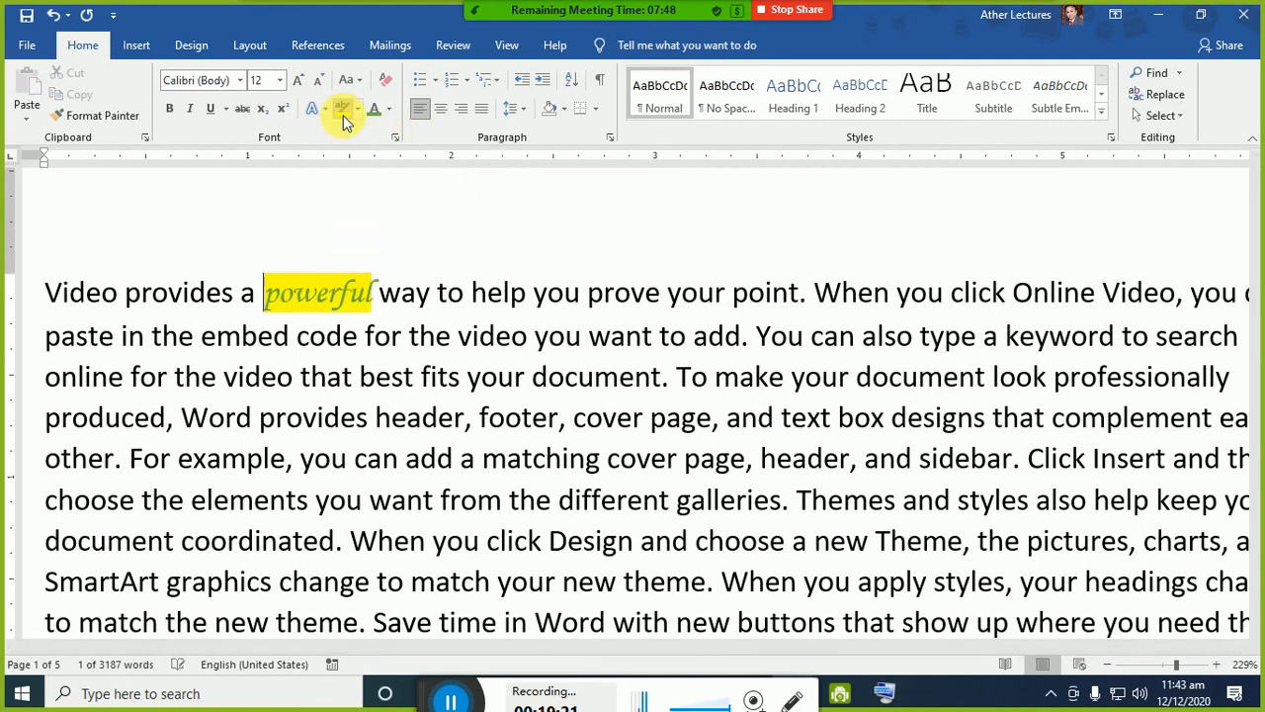
- Highlight "When you click Online", "video you", "footer, cover", "x designs" and "from the different" in bright green, then stop highlighting
left_click(356, 112)
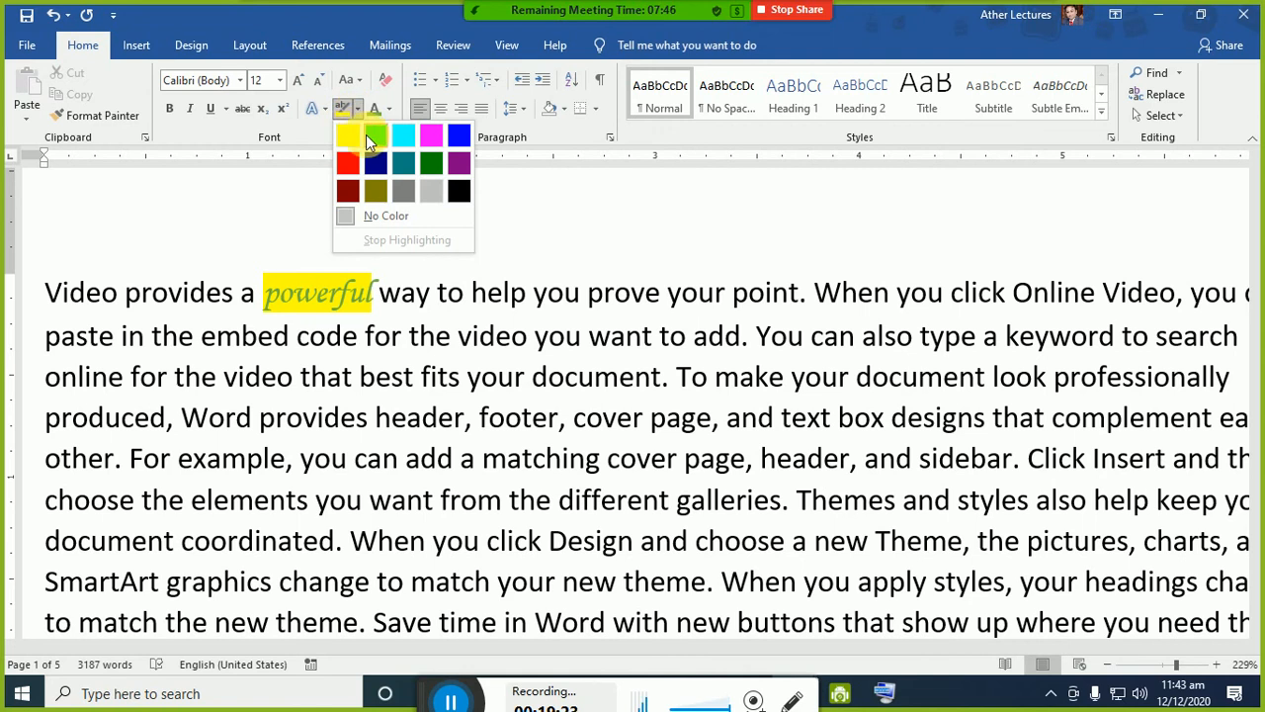
left_click(373, 136)
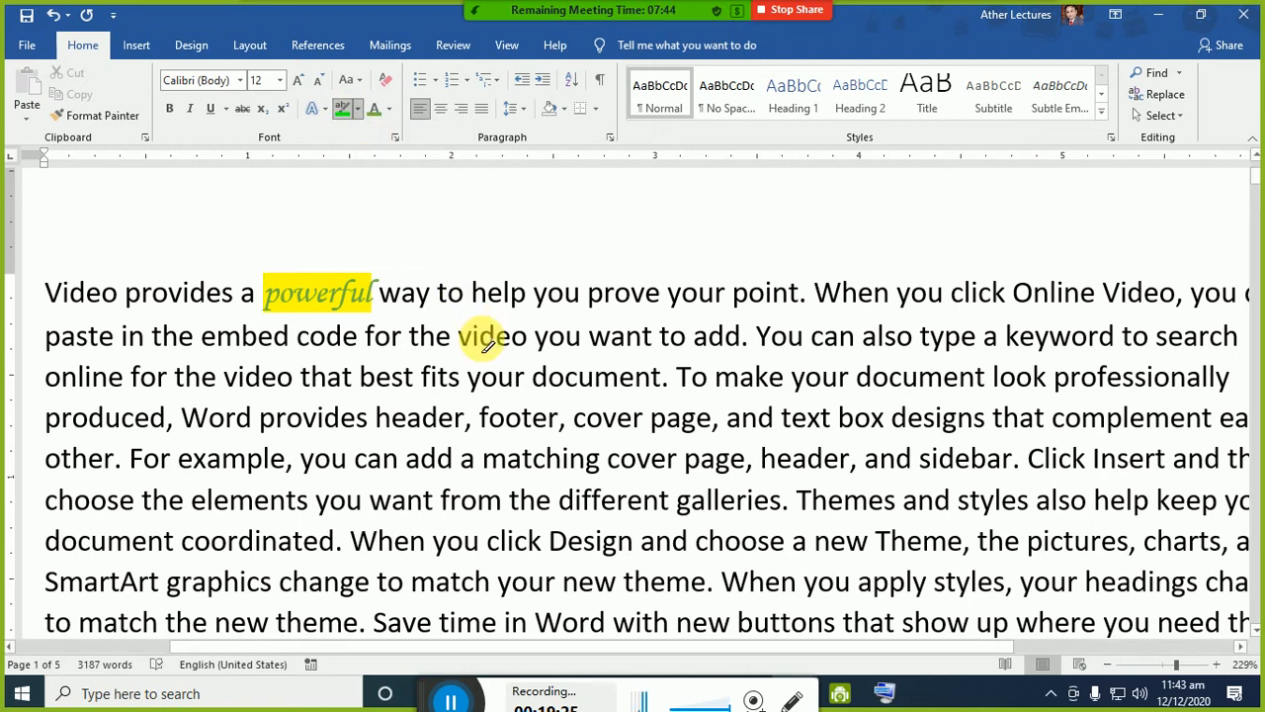
mouse_move(461, 336)
left_mouse_down()
mouse_move(593, 336)
mouse_move(581, 338)
left_mouse_up()
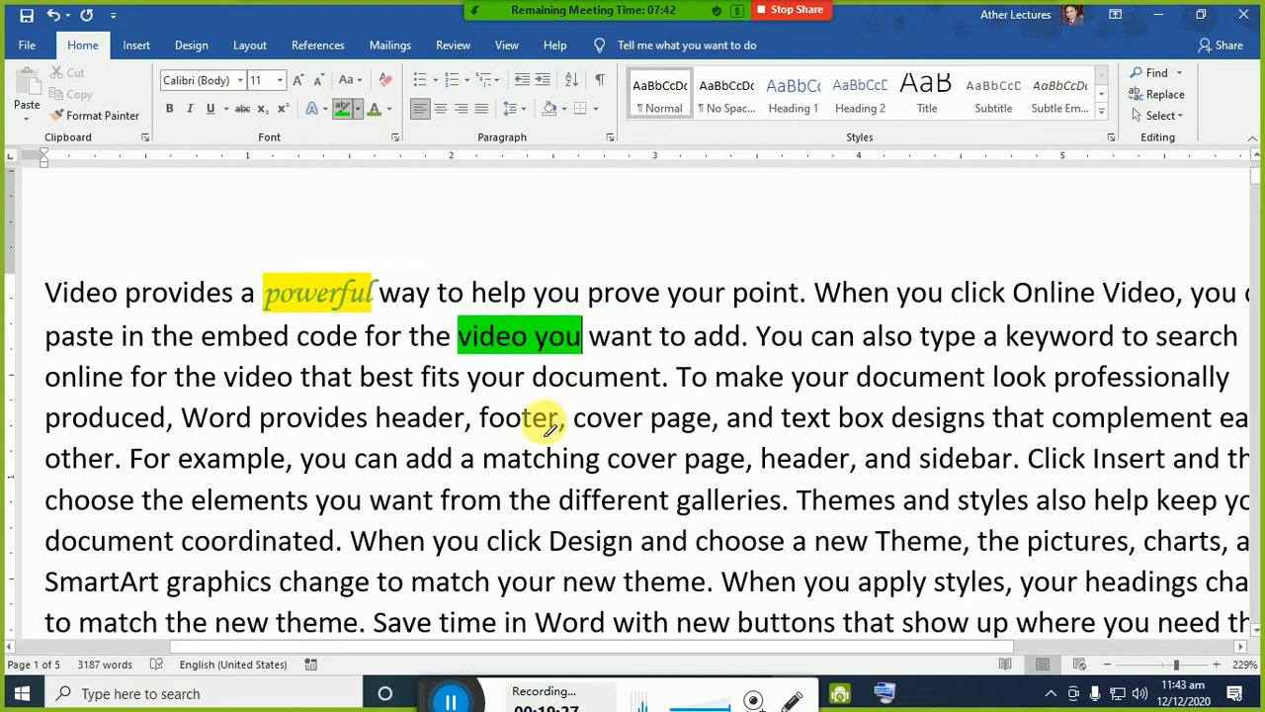
left_click_drag(521, 420, 647, 425)
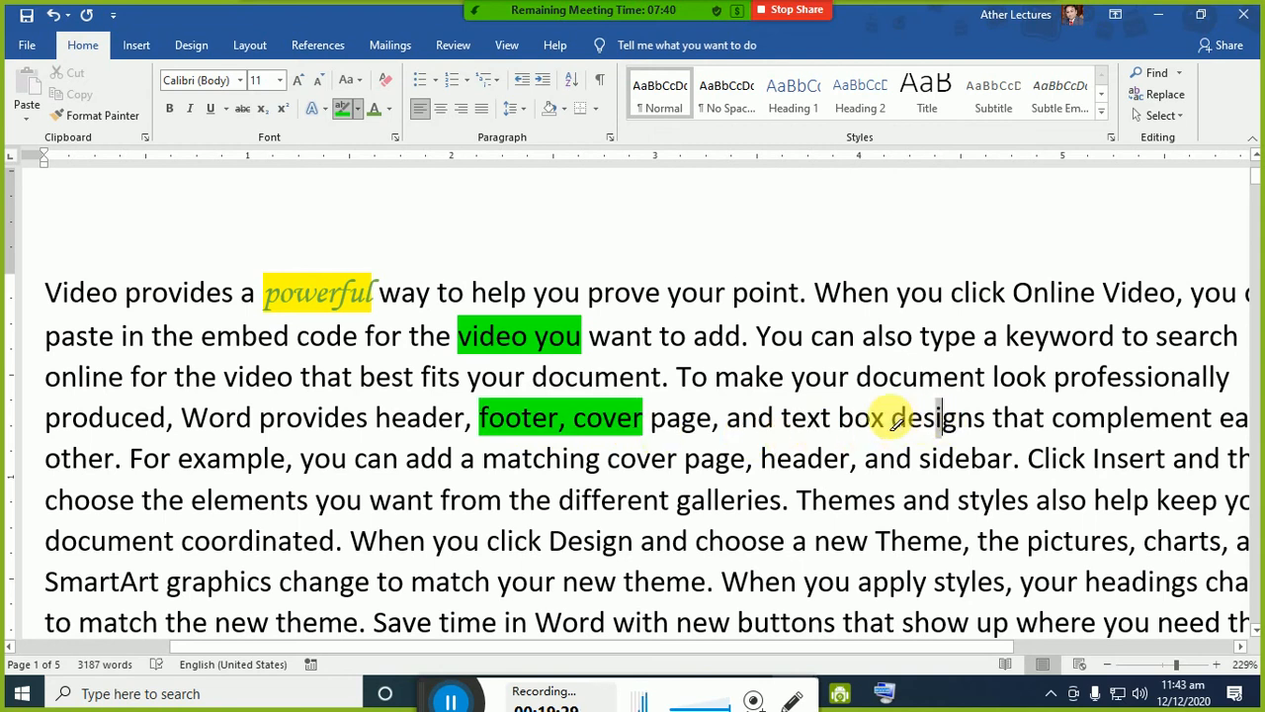
left_click_drag(895, 420, 871, 422)
left_click_drag(1028, 292, 1095, 293)
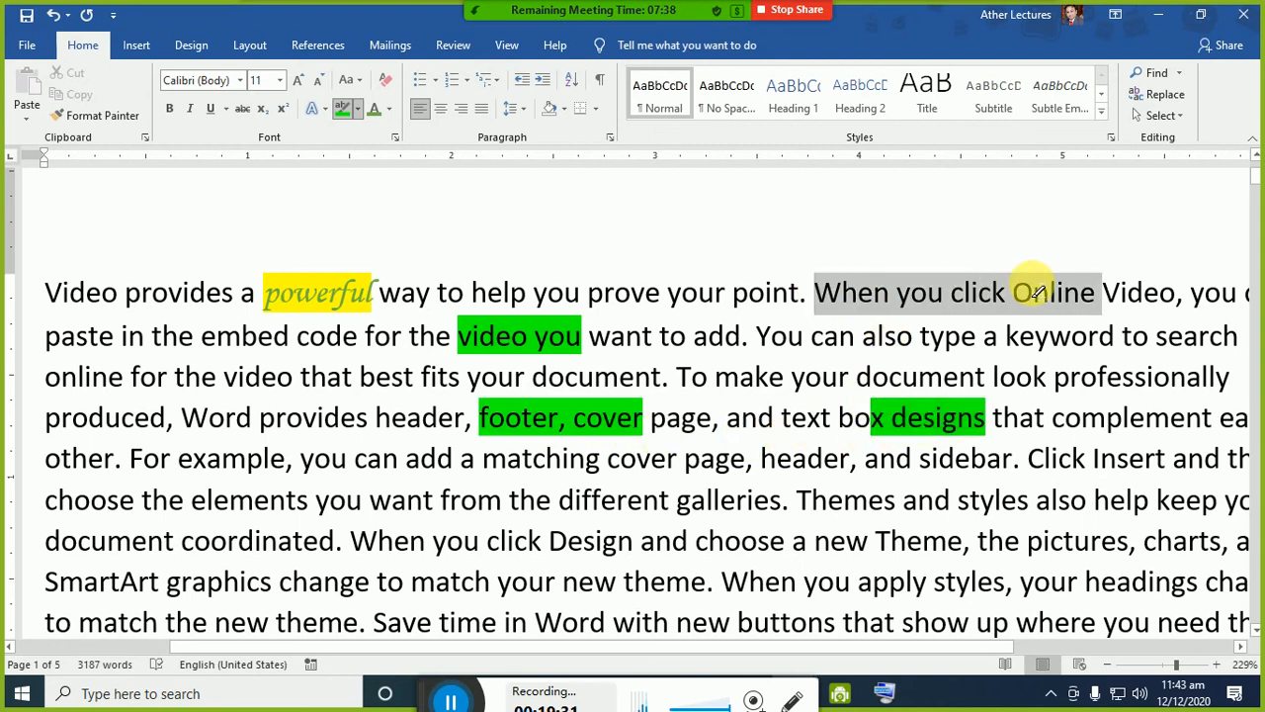
left_click_drag(441, 500, 672, 502)
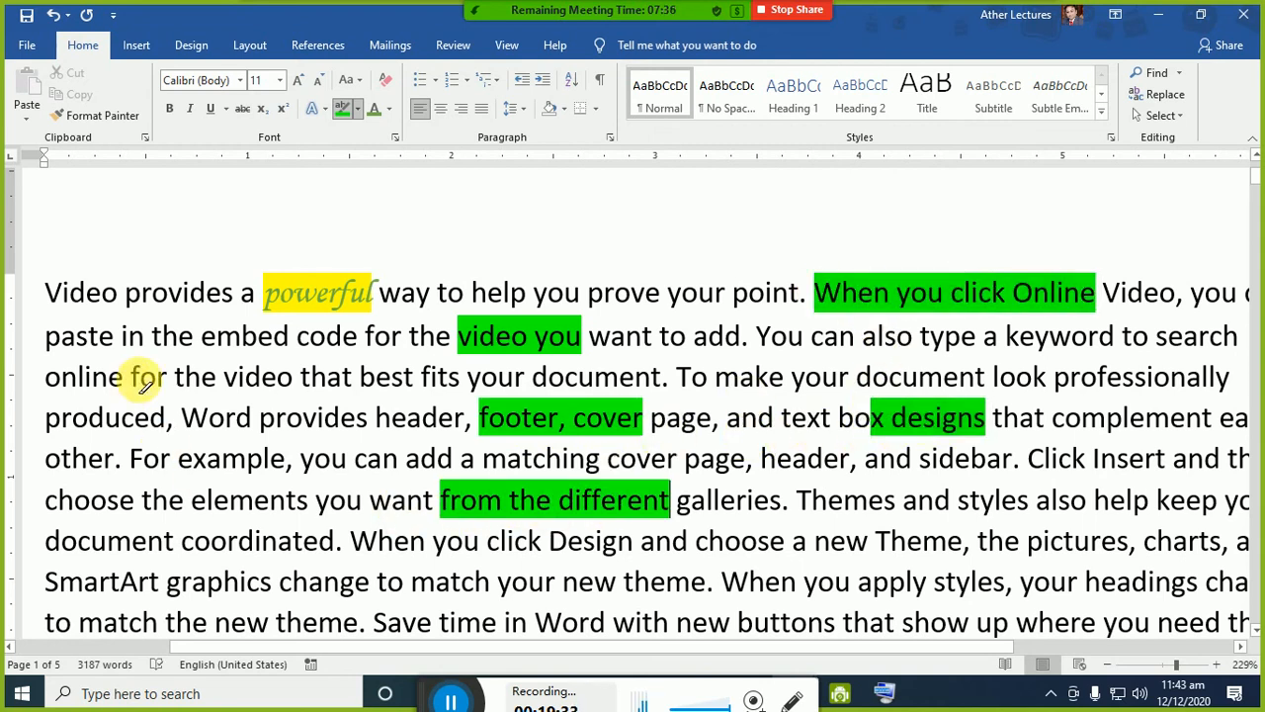
key("Escape")
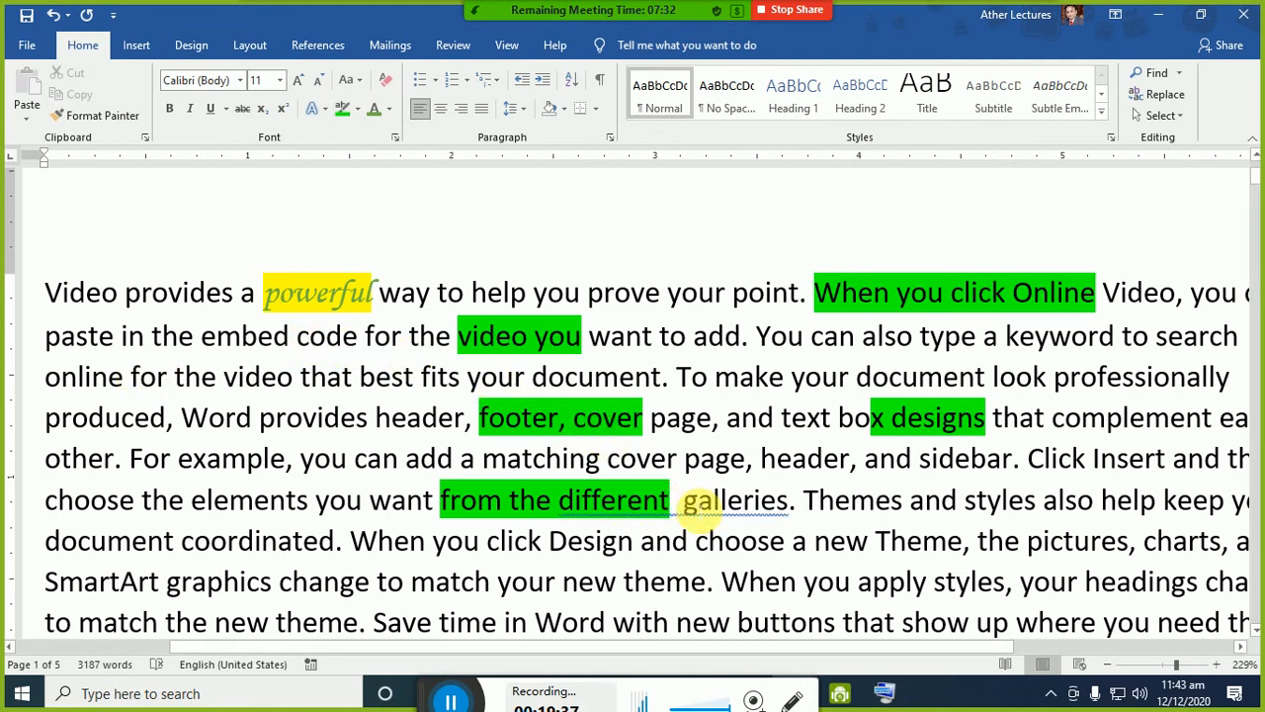
key("BackSpace")
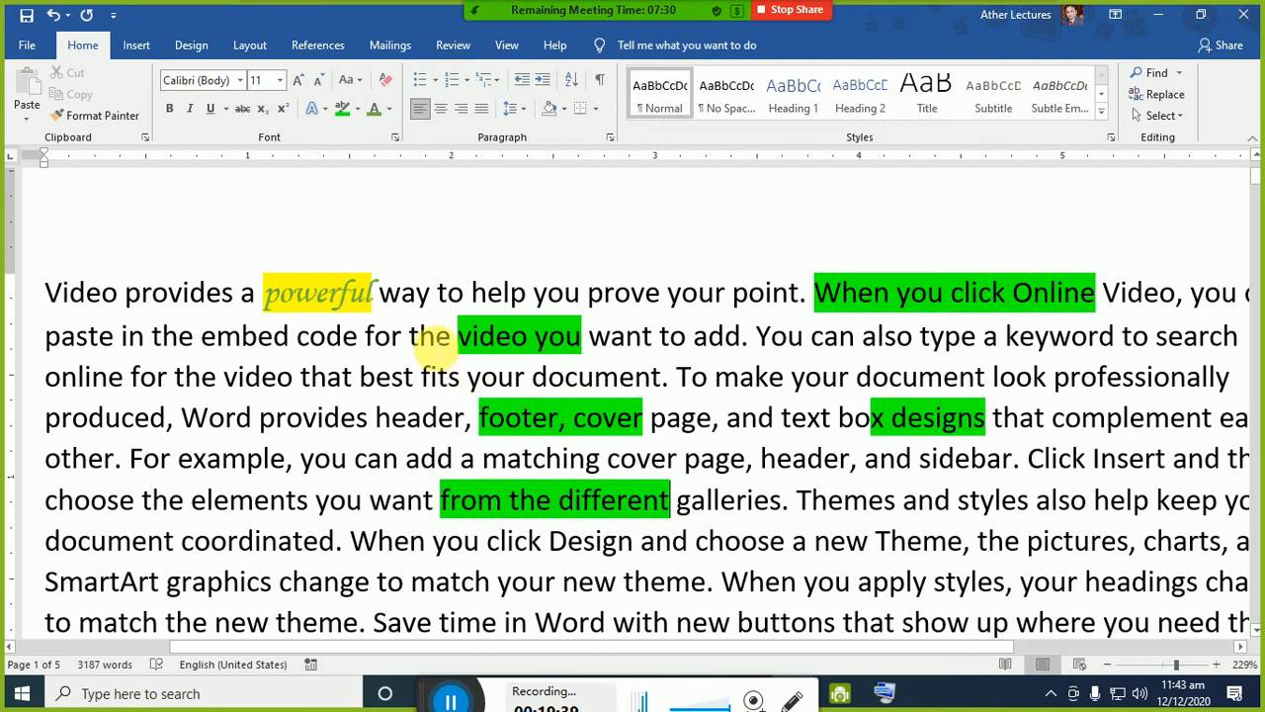
- Remove all text highlighting from the first paragraph by sweeping over its highlighted words with No Color
scroll(435, 367, "down", 3)
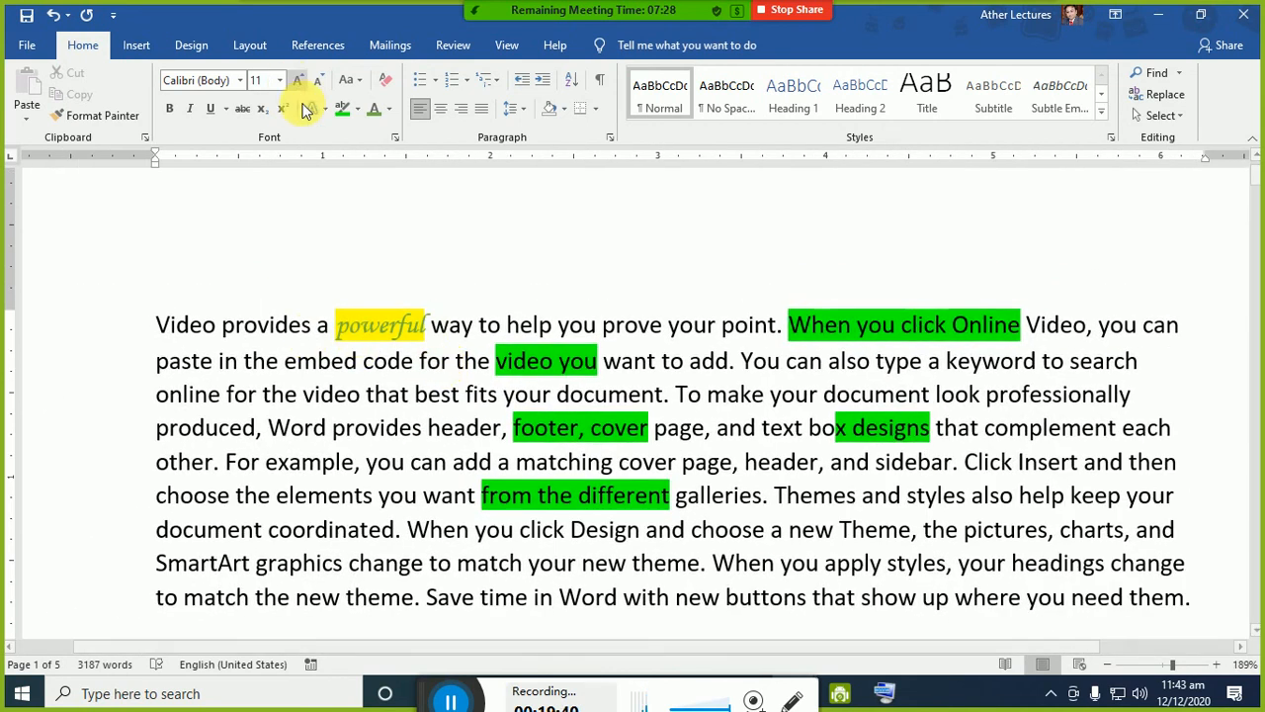
left_click(360, 109)
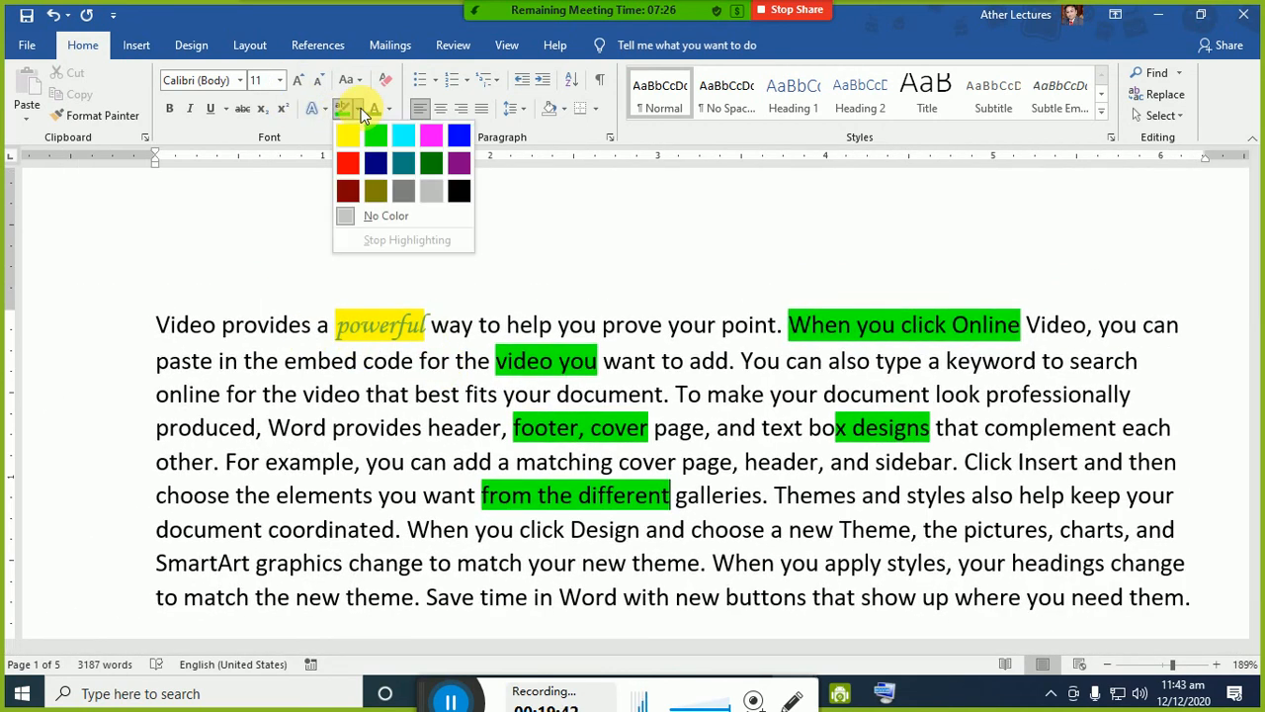
left_click(383, 219)
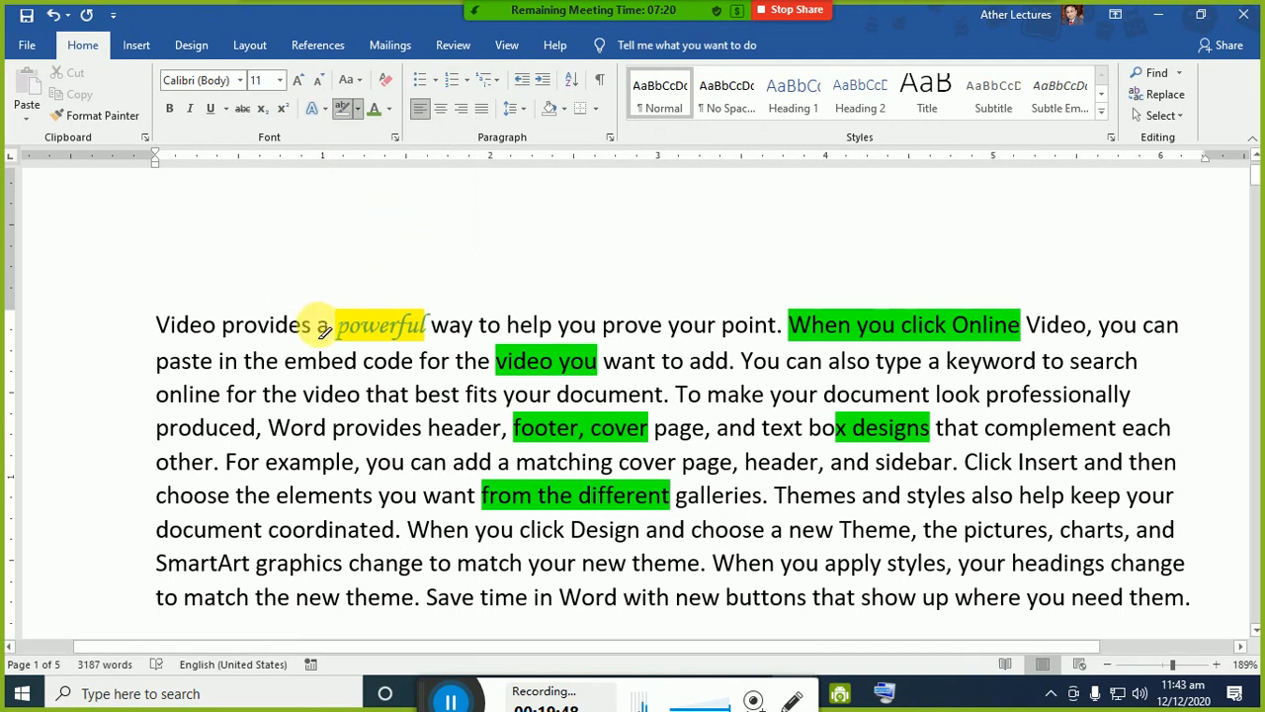
left_click_drag(325, 332, 890, 531)
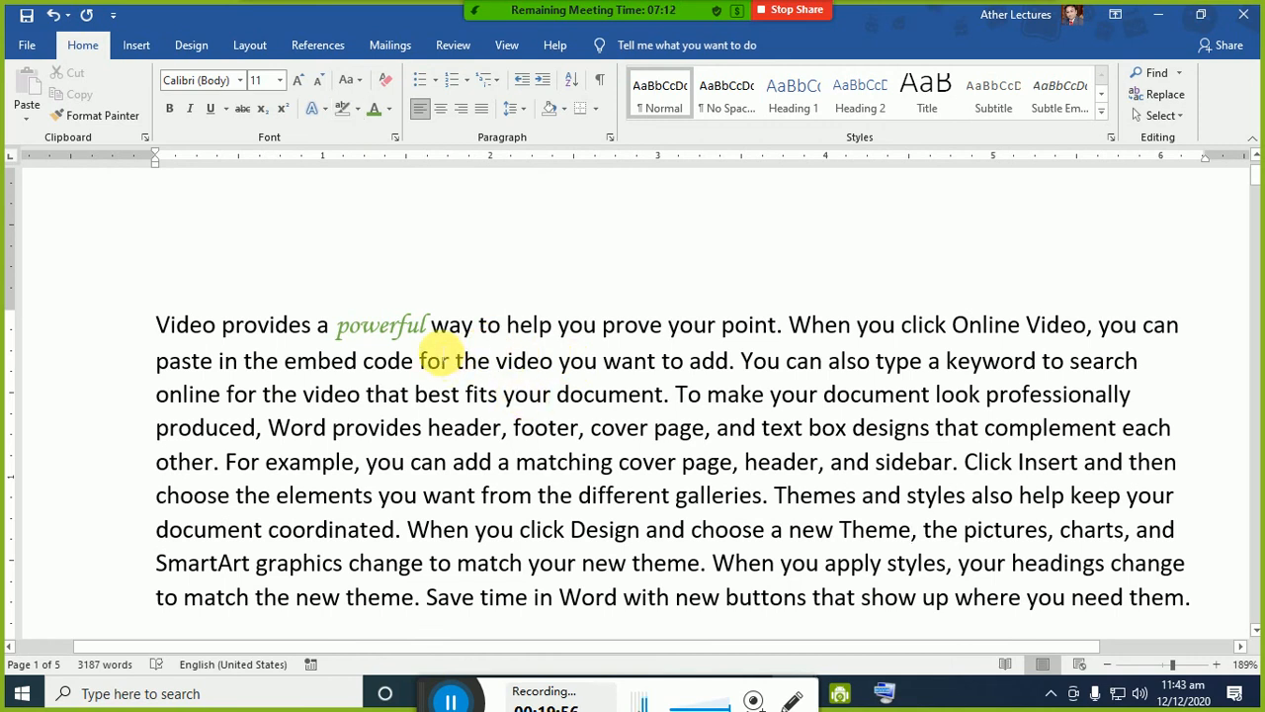
- Try the blue text effect with reflection on the word "powerful"
left_click_drag(431, 324, 333, 316)
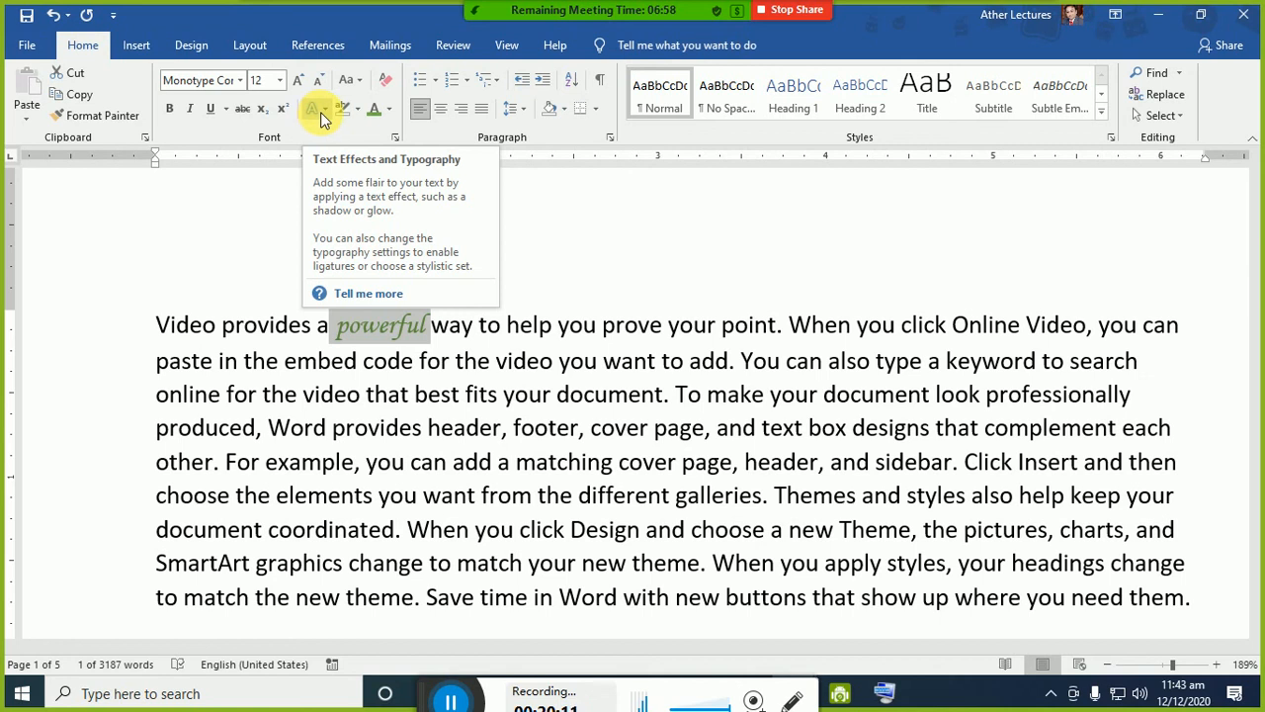
left_click(325, 111)
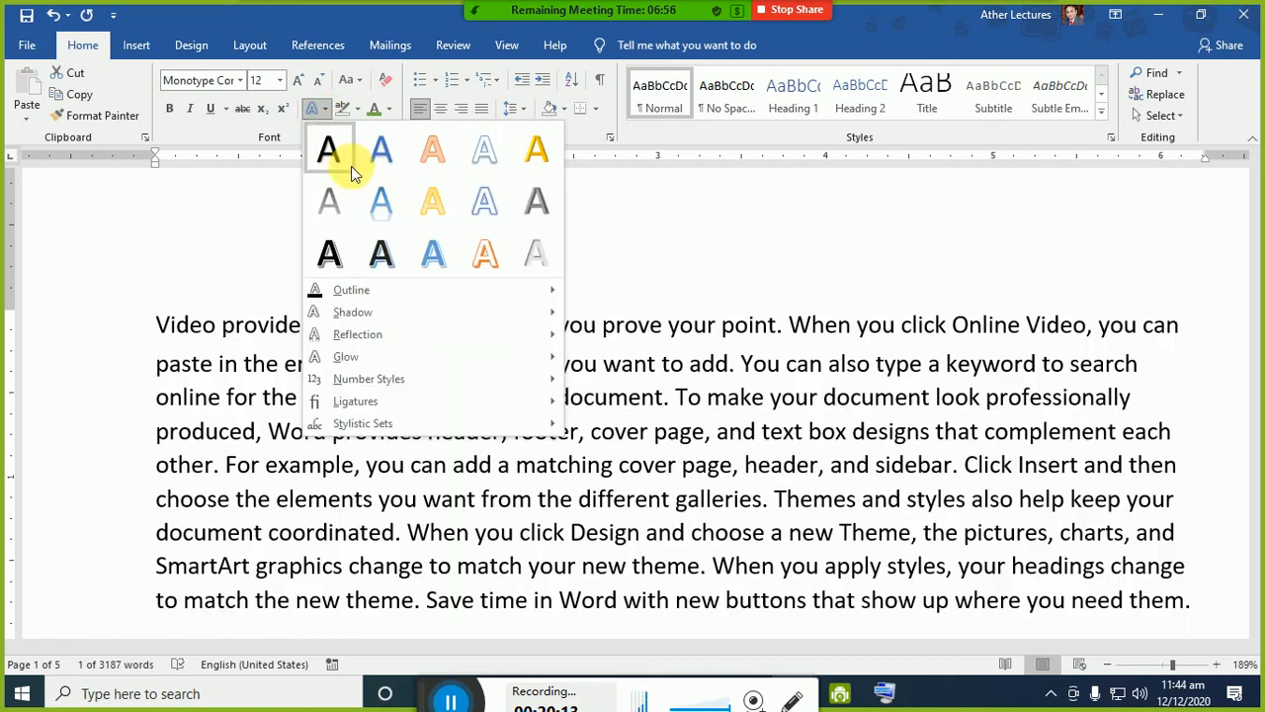
left_click(382, 202)
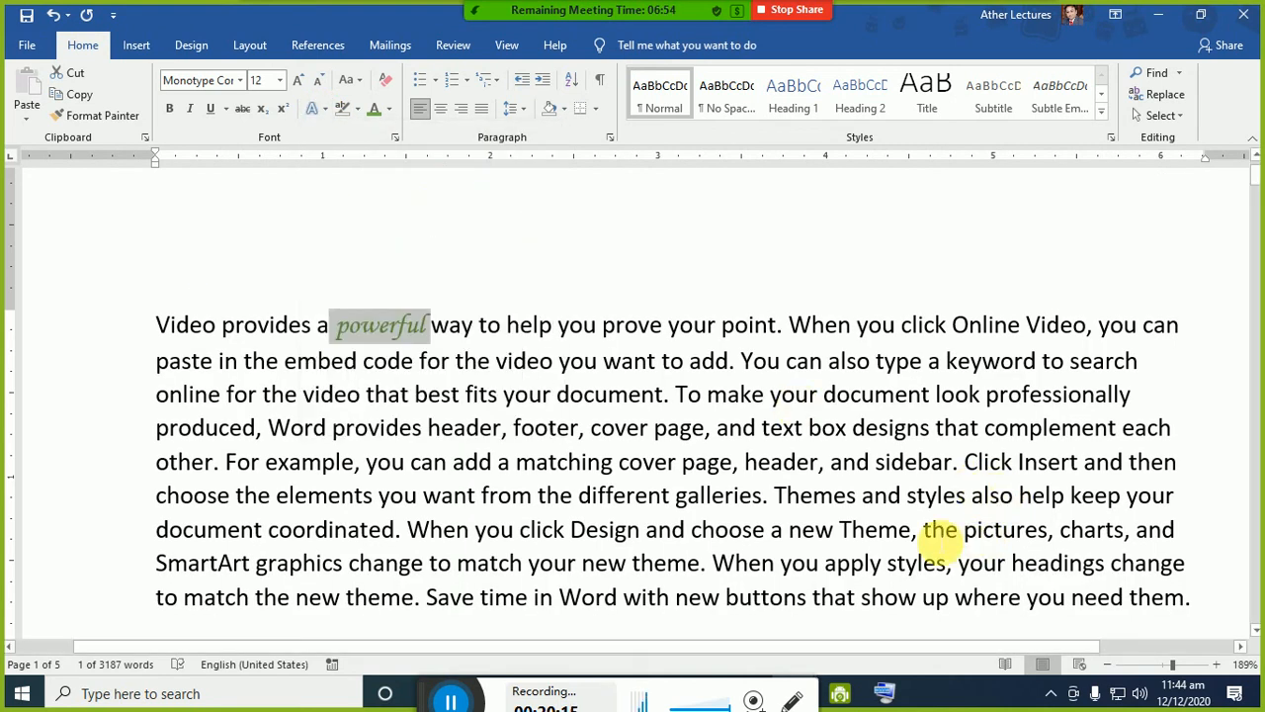
- Apply the blue text effect with reflection to the words "Theme, the pictures" in the first paragraph
left_click_drag(939, 531, 1047, 529)
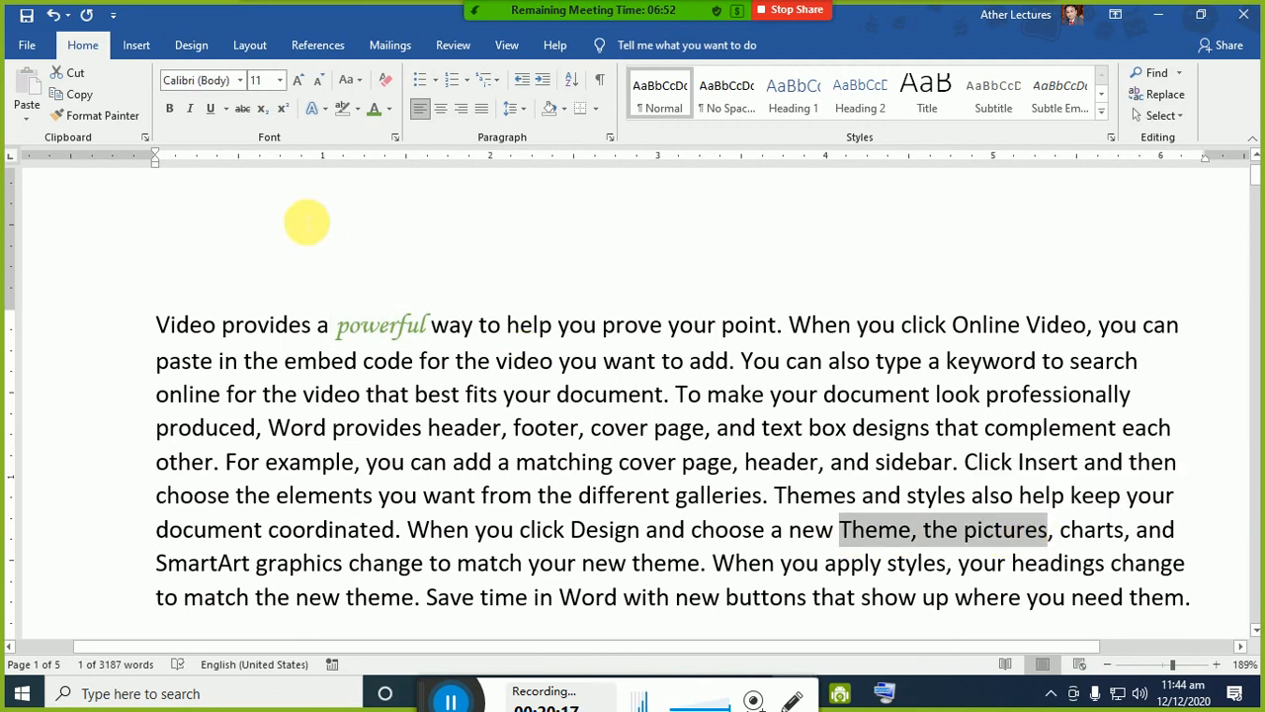
left_click(324, 110)
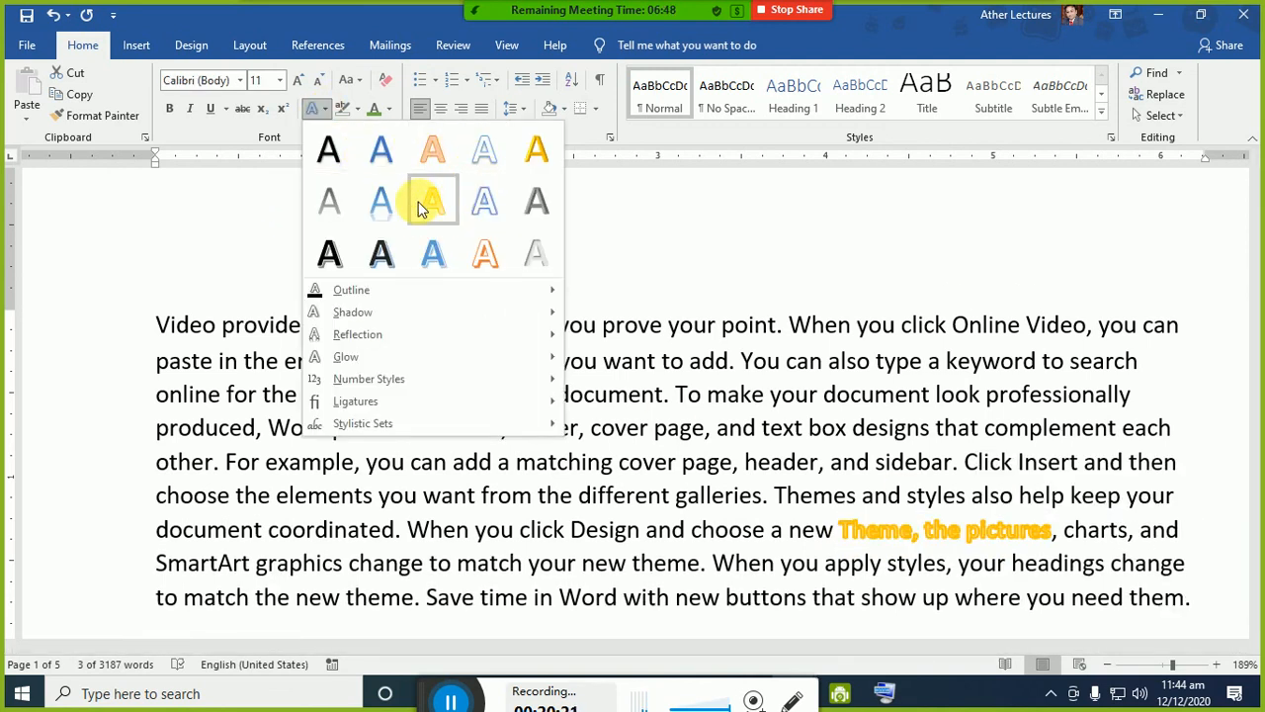
left_click(391, 210)
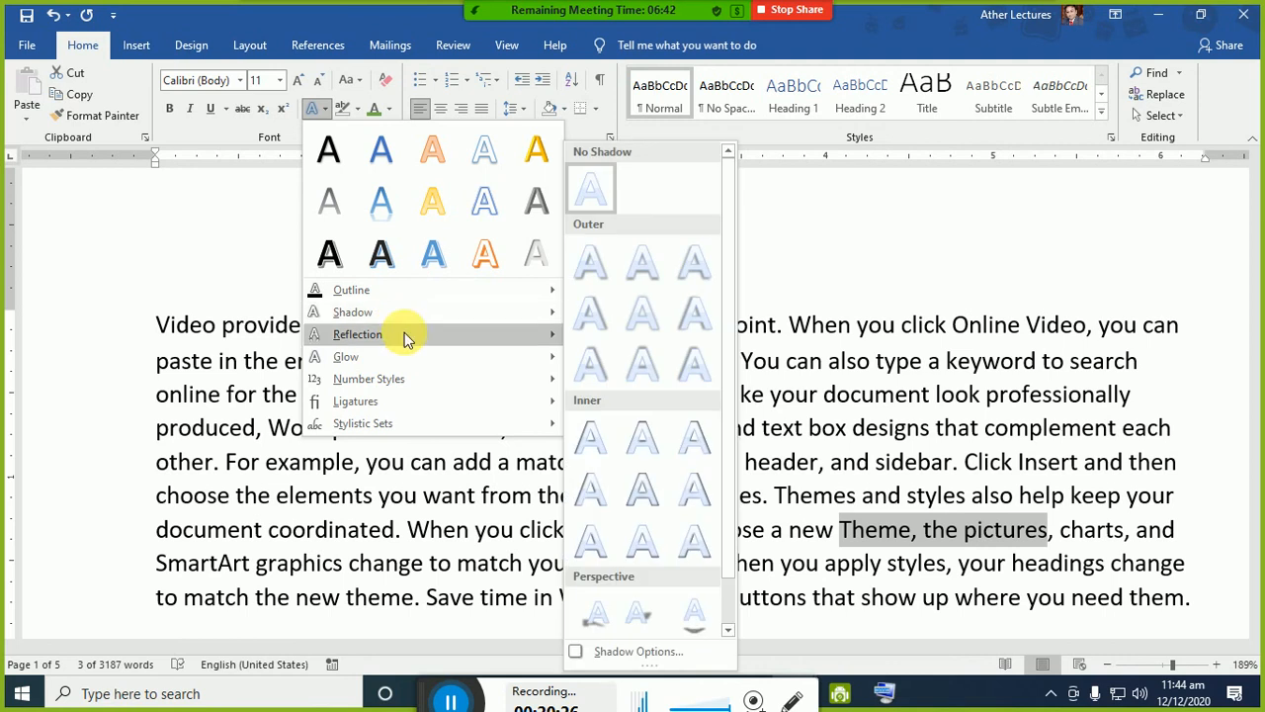
left_click(382, 215)
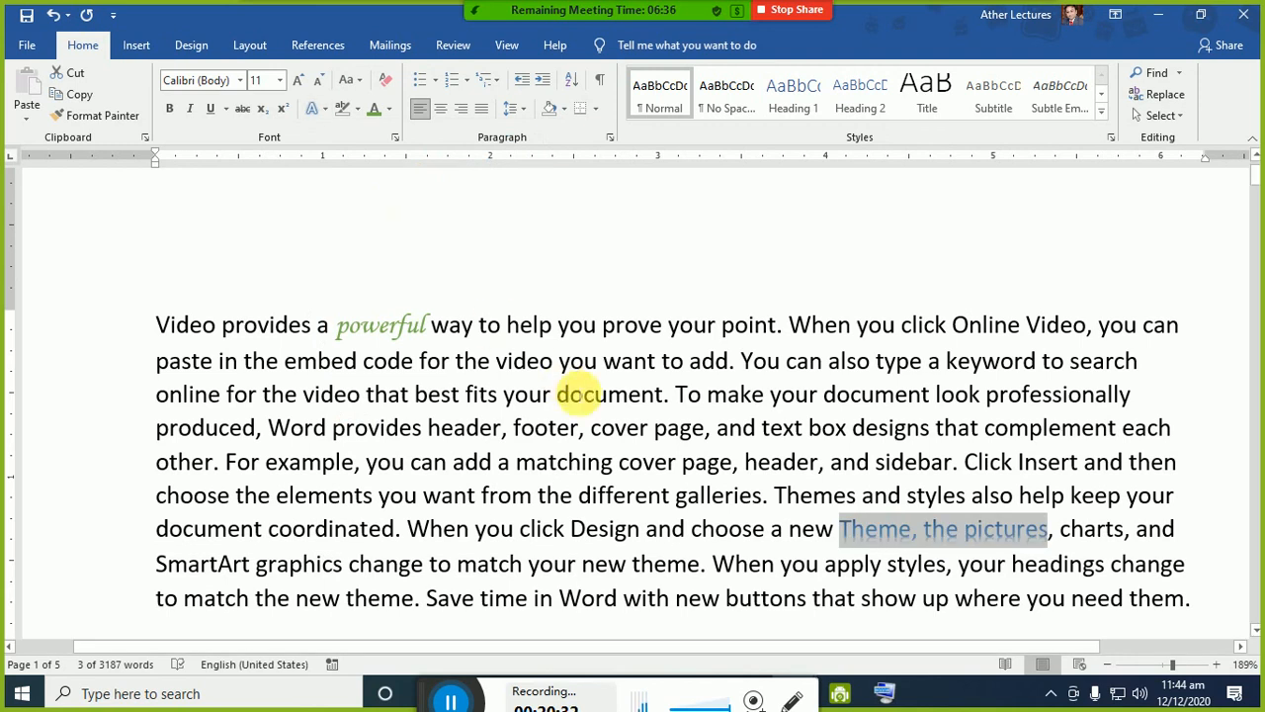
left_click(574, 396)
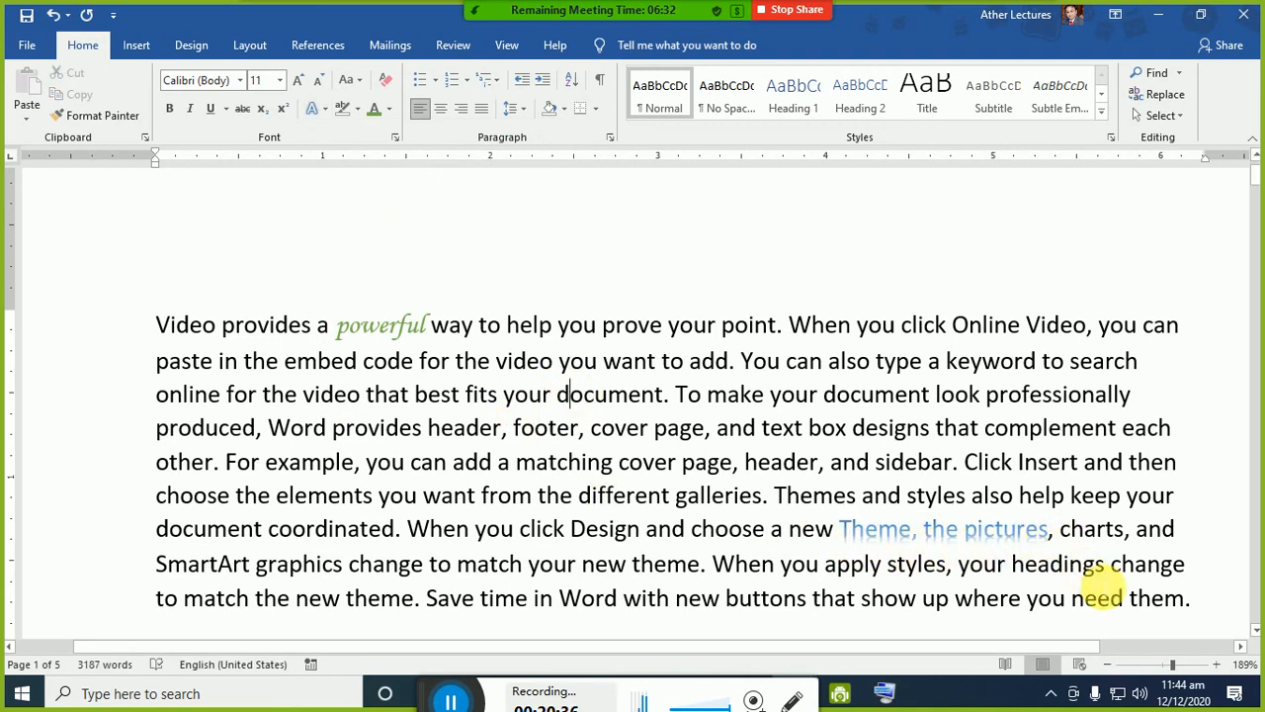
- Examine the text effect on "Theme, the pictures" up close, then return to an overview of the first paragraph
scroll(1097, 597, "up", 10, "ctrl")
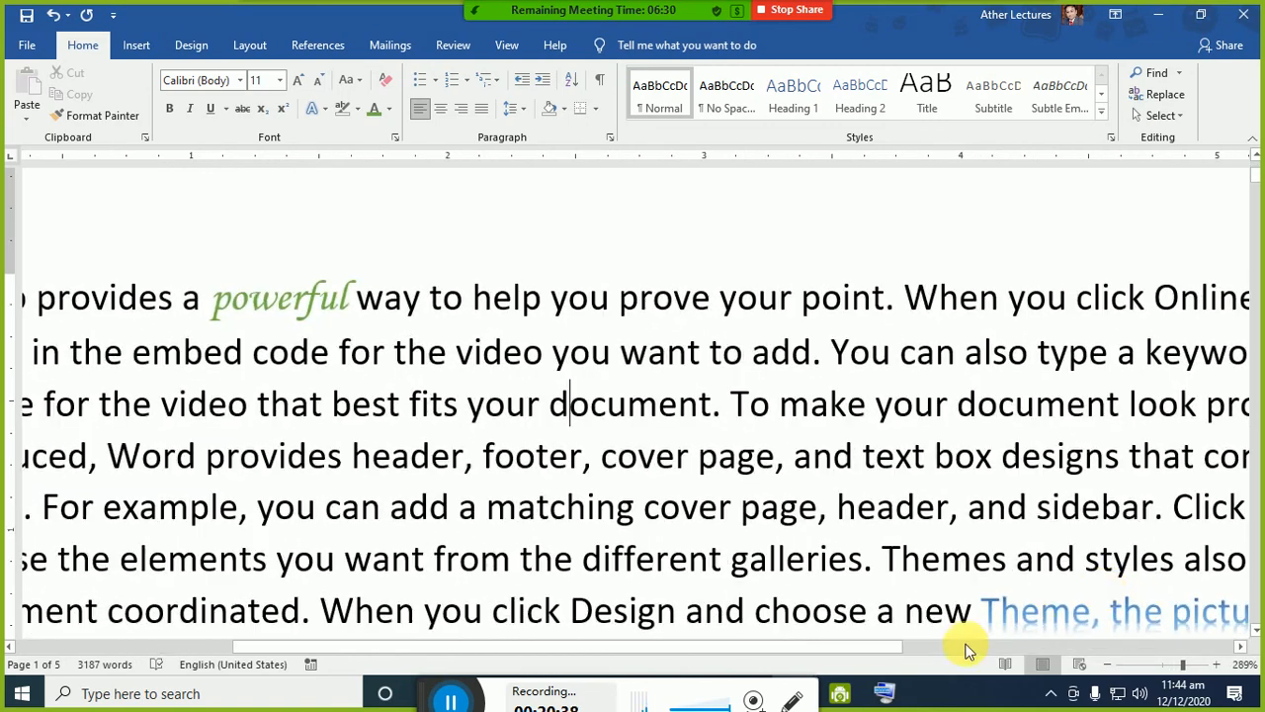
scroll(1066, 644, "up", 9, "ctrl")
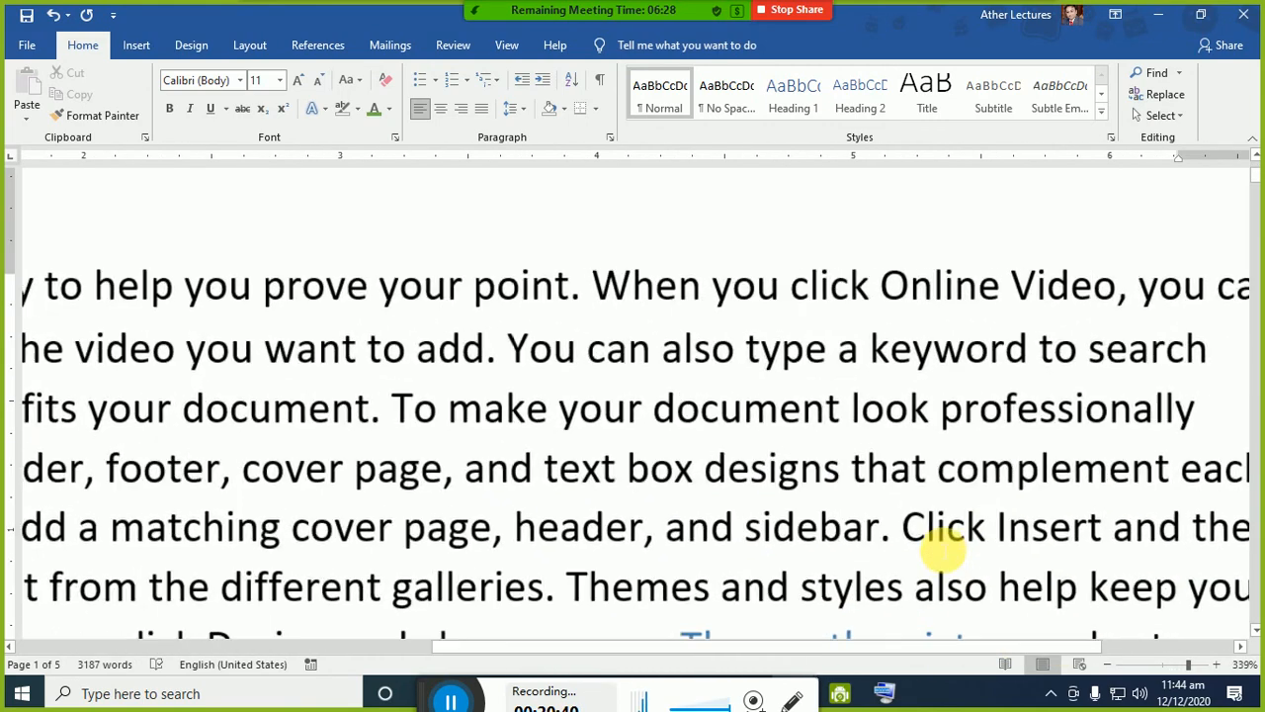
scroll(850, 544, "down", 4)
scroll(819, 499, "up", 1)
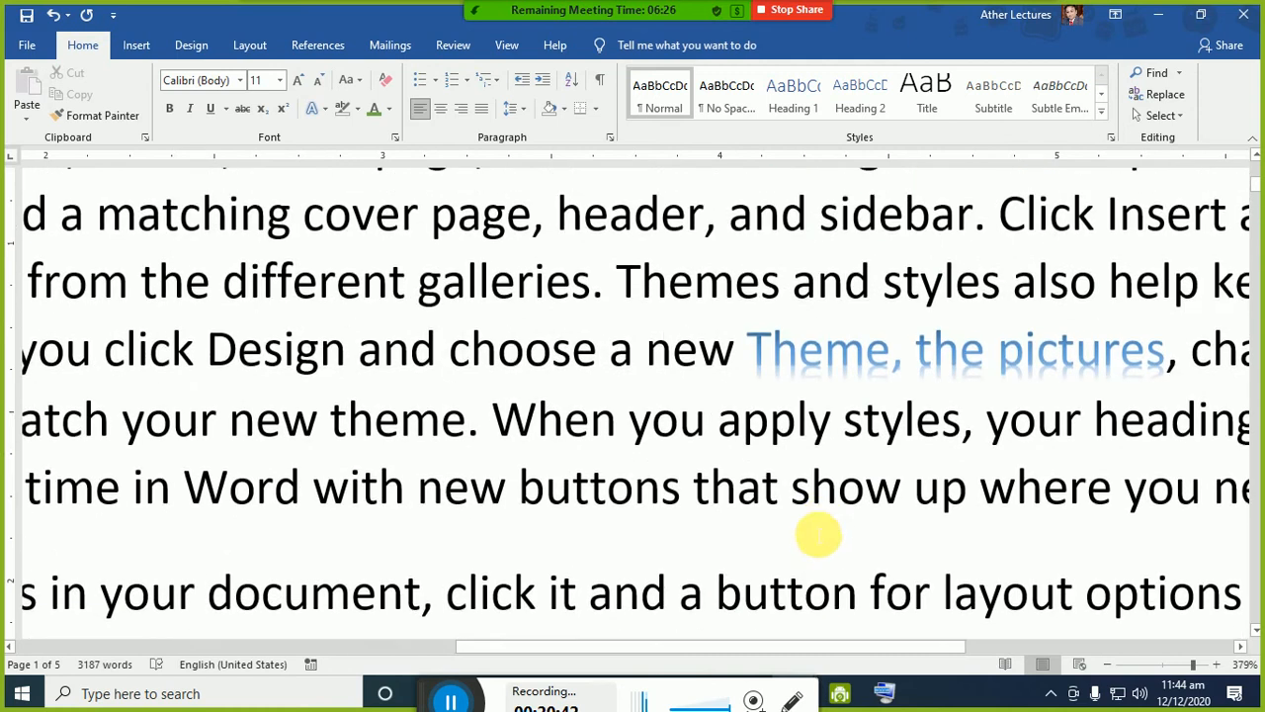
left_click_drag(803, 650, 908, 645)
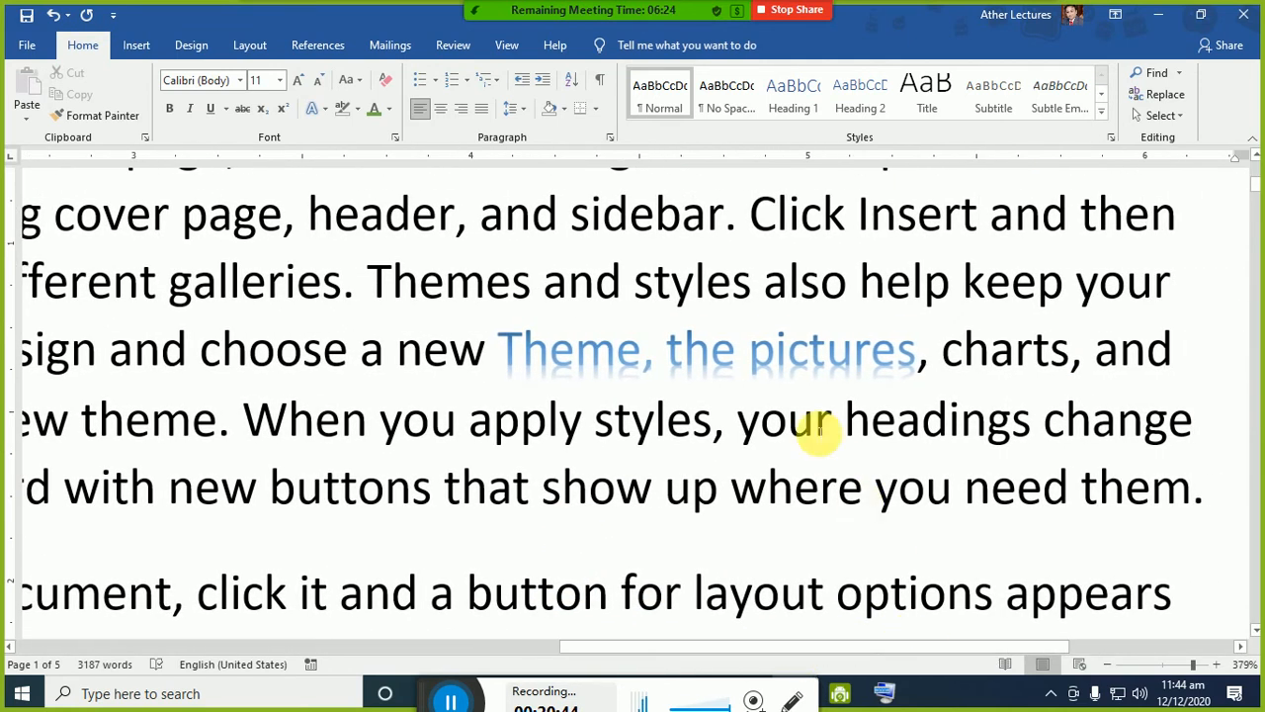
left_click_drag(938, 351, 504, 346)
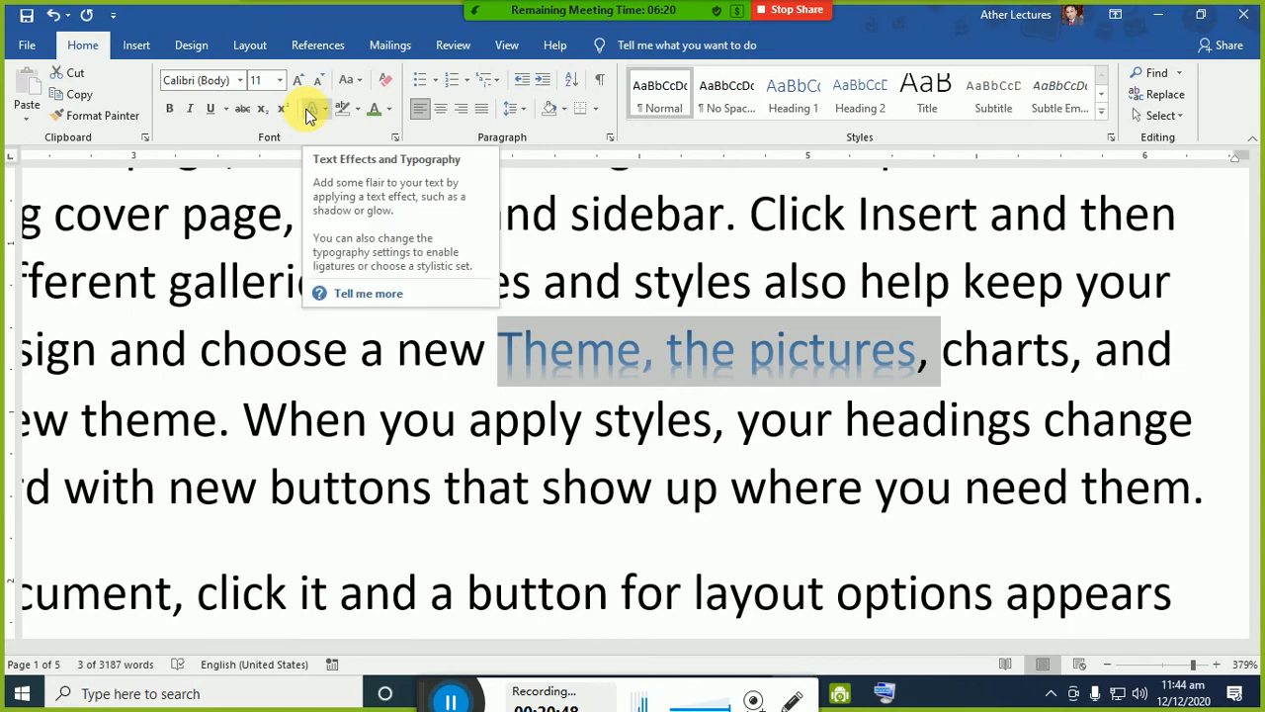
scroll(415, 374, "down", 16)
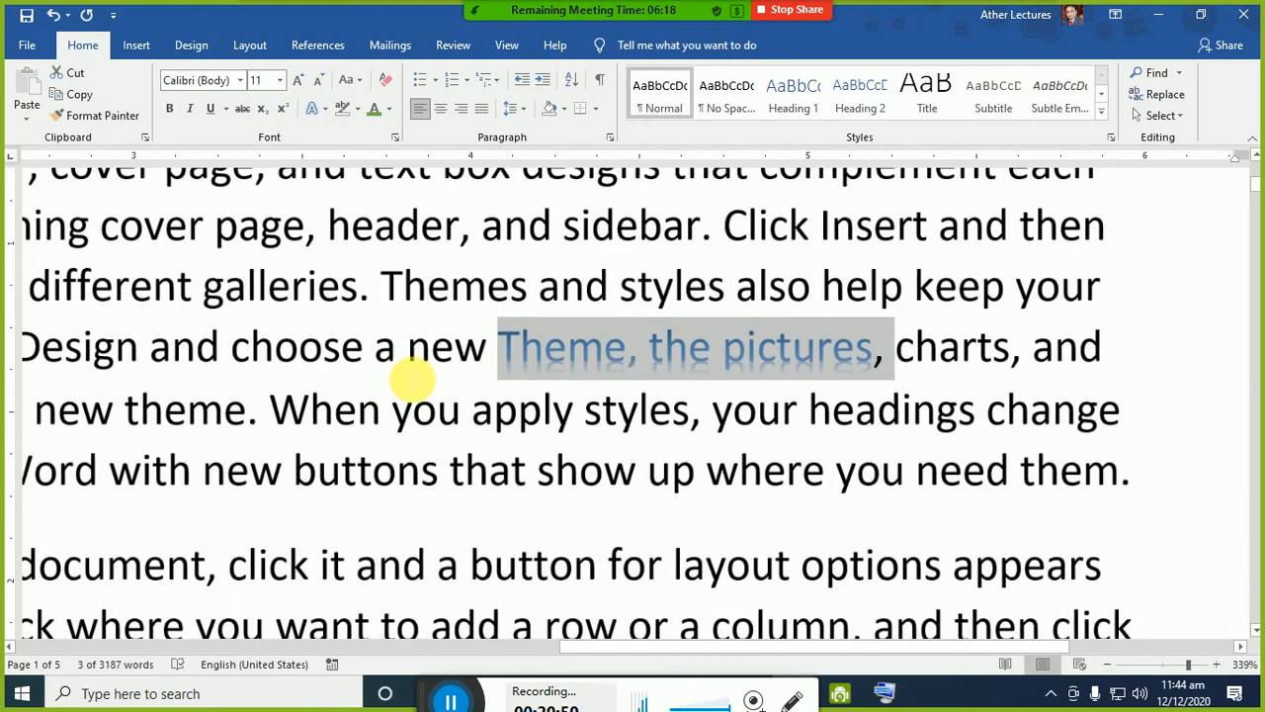
scroll(408, 377, "down", 7)
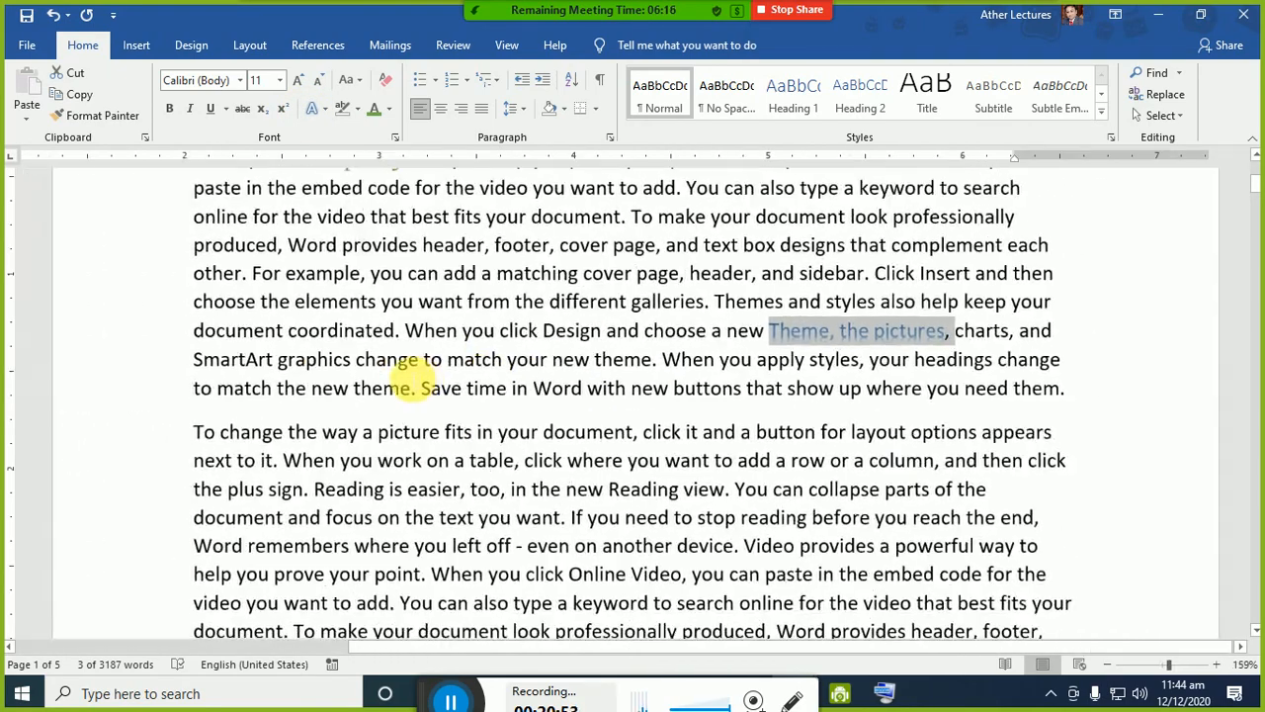
scroll(435, 373, "up", 3)
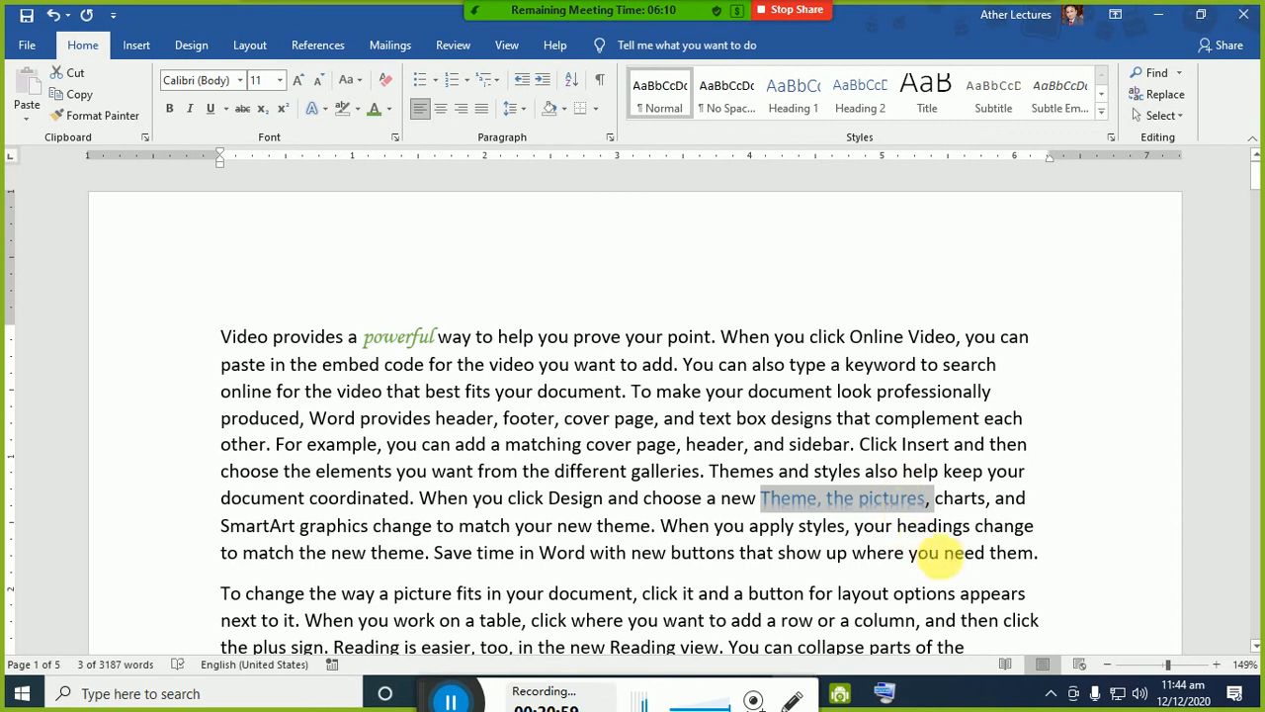
- Select the first paragraph up to "where you" in its last line, and check the latest messages in the Zoom meeting chat
left_click_drag(946, 553, 218, 334)
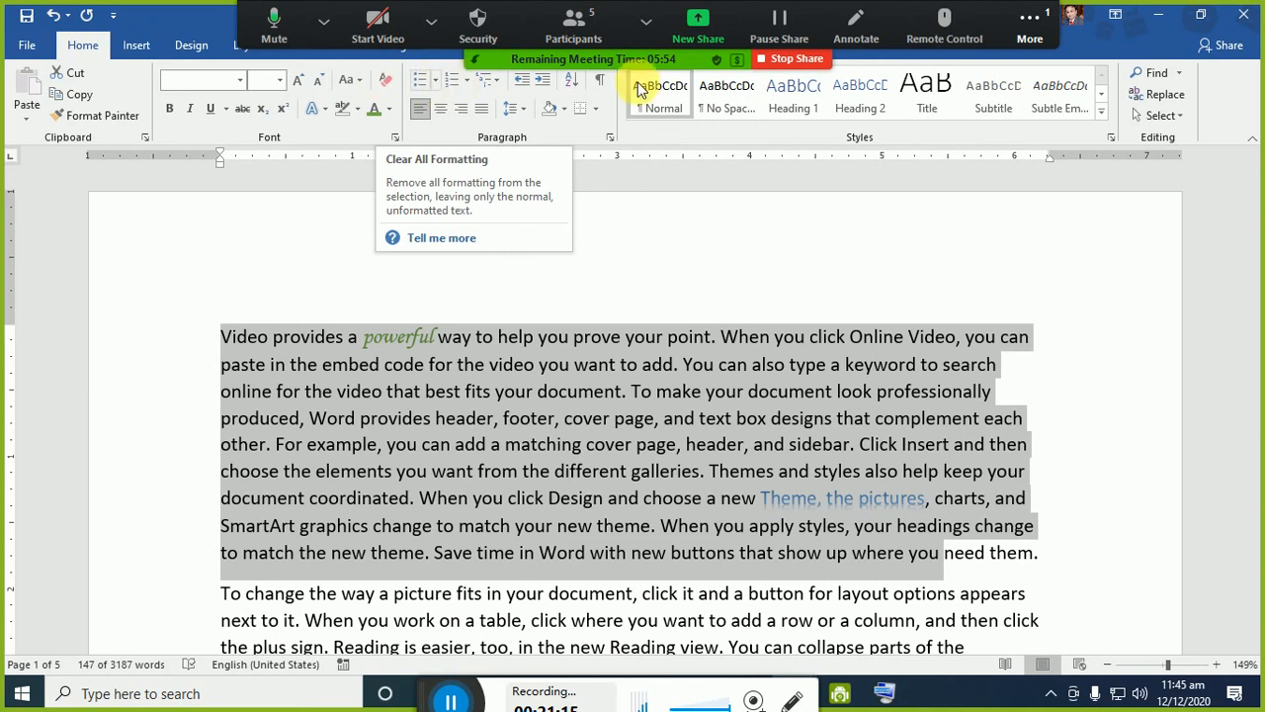
left_click(1030, 21)
left_click(1062, 56)
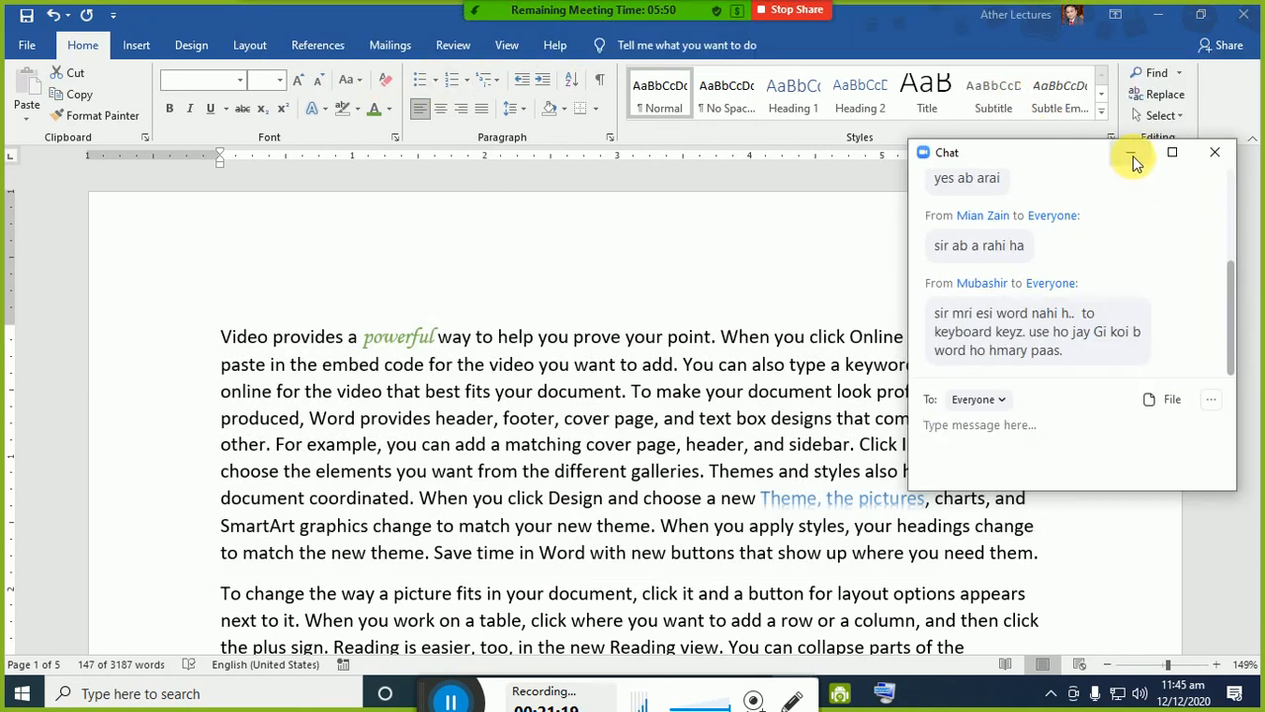
left_click(1131, 156)
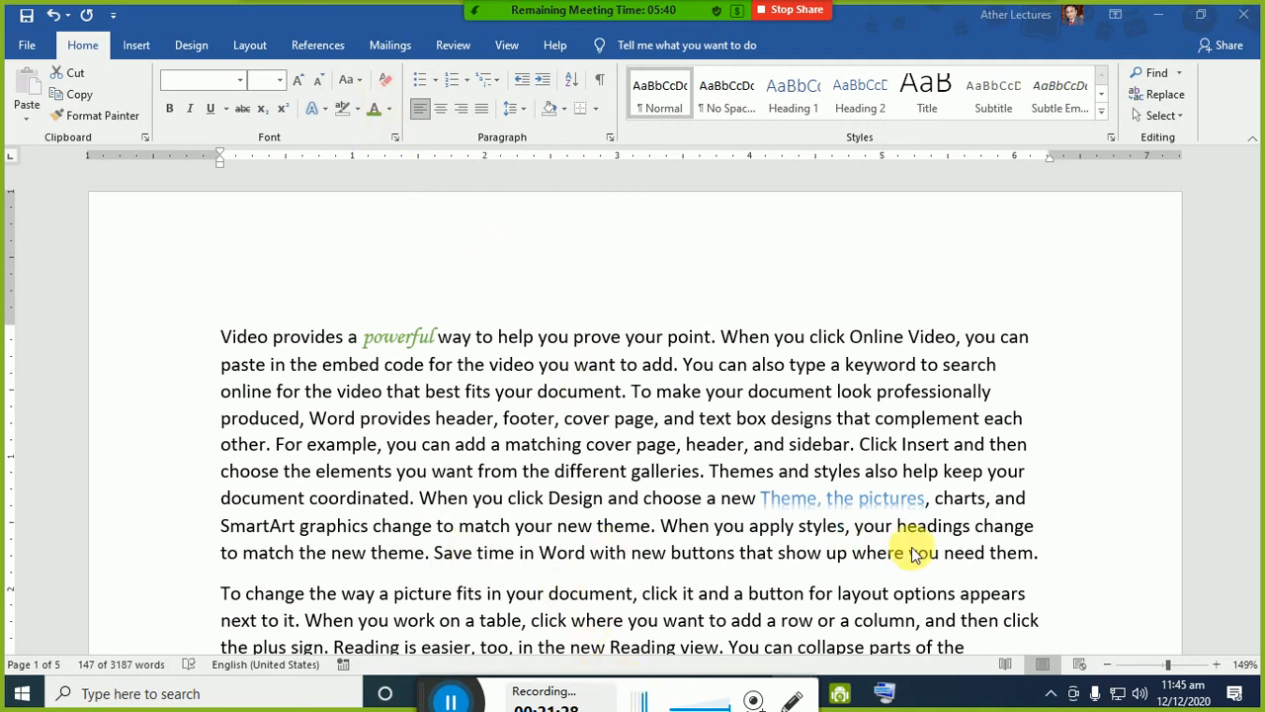
- Clear all formatting from the selected text of the first paragraph
triple_click(966, 534)
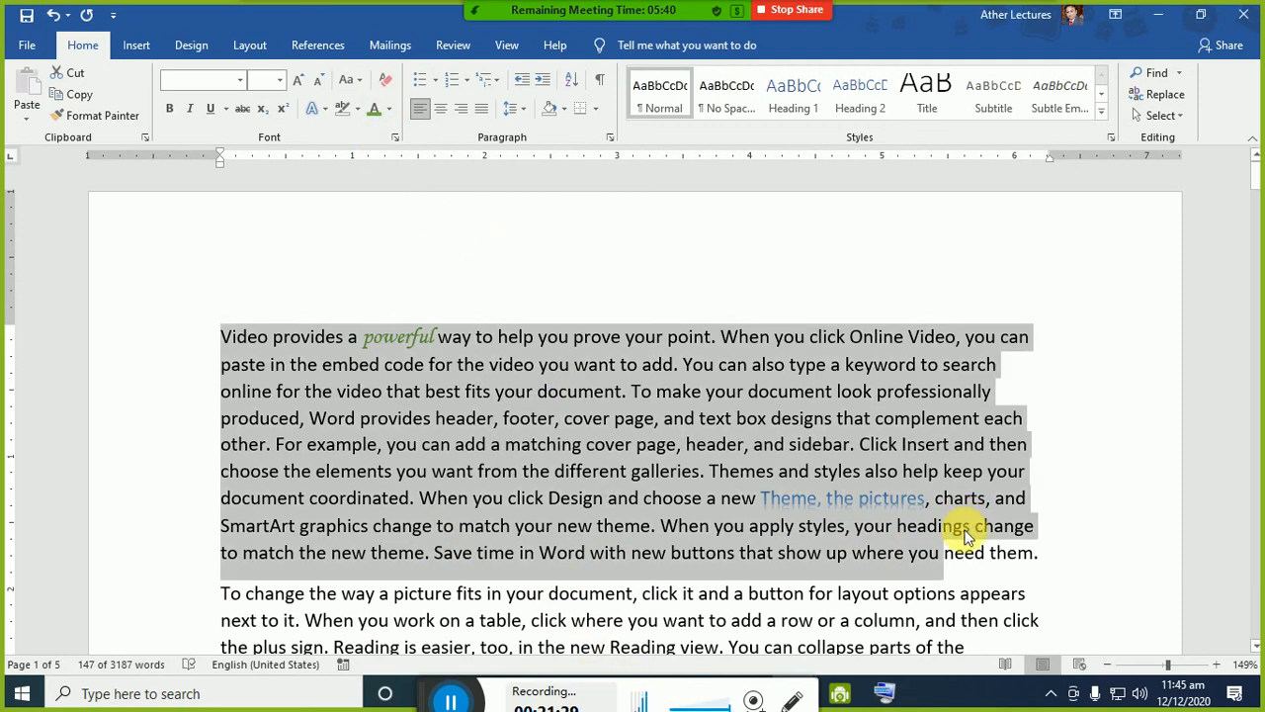
left_click(380, 84)
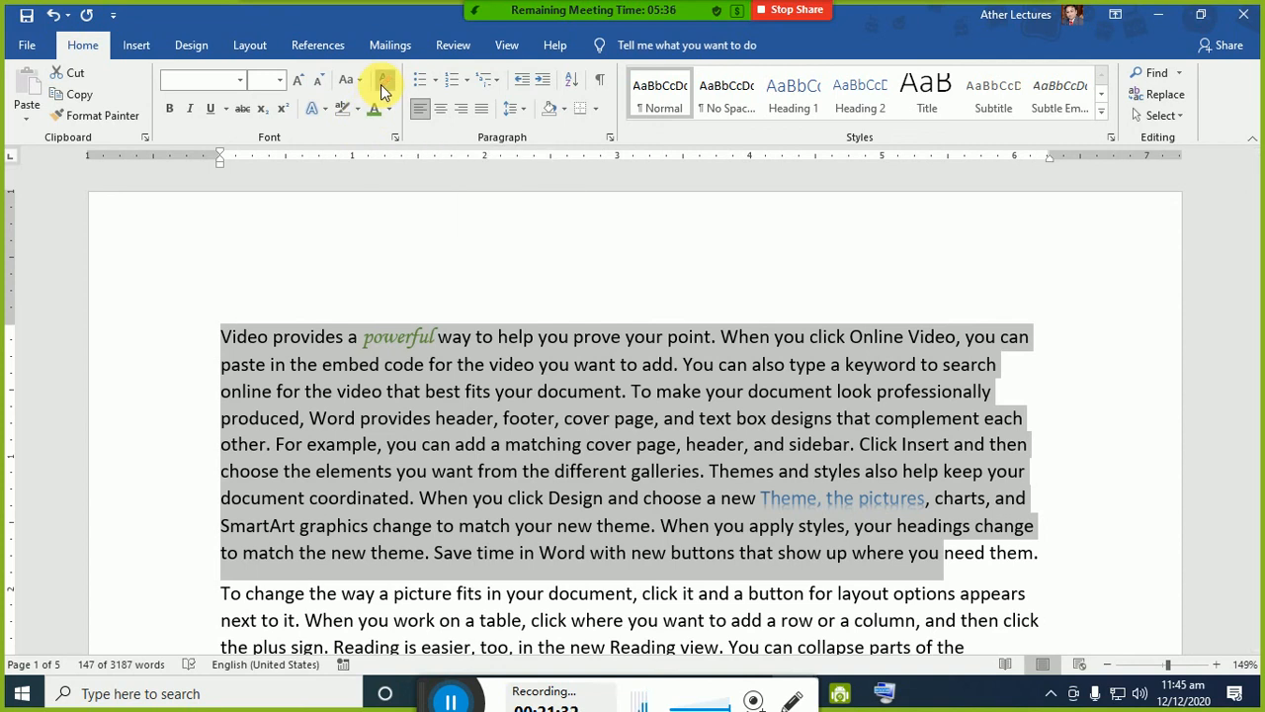